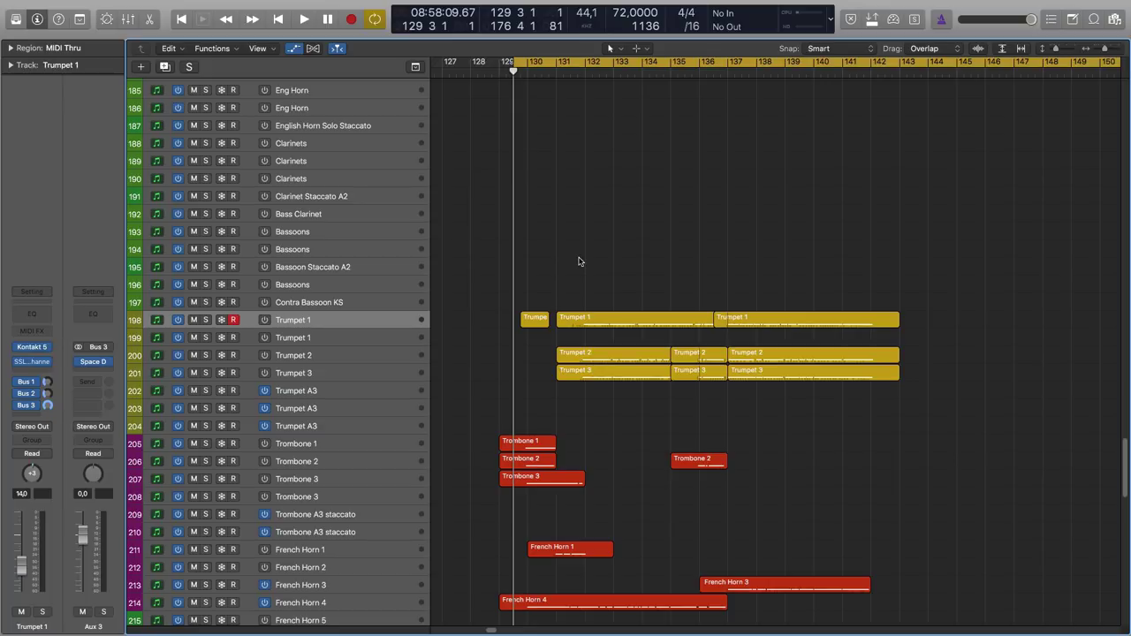
# Step: Start playing the orchestral arrangement from bar 129
pyautogui.scroll(3, 579, 261)
pyautogui.scroll(-3, 552, 274)
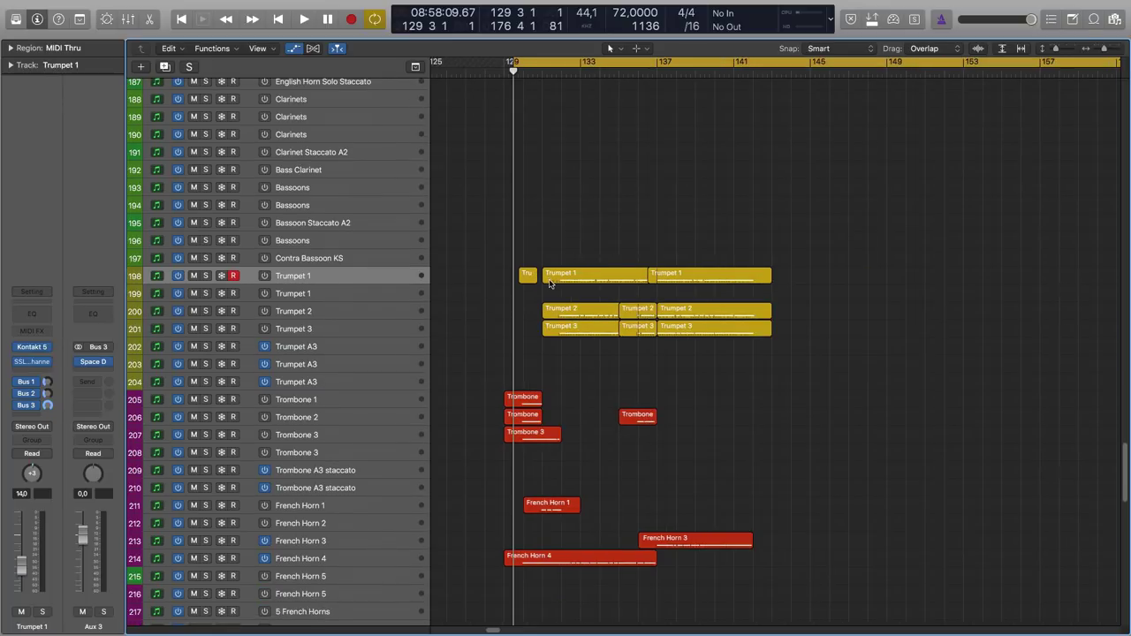
pyautogui.scroll(10, 550, 283)
pyautogui.scroll(6, 550, 282)
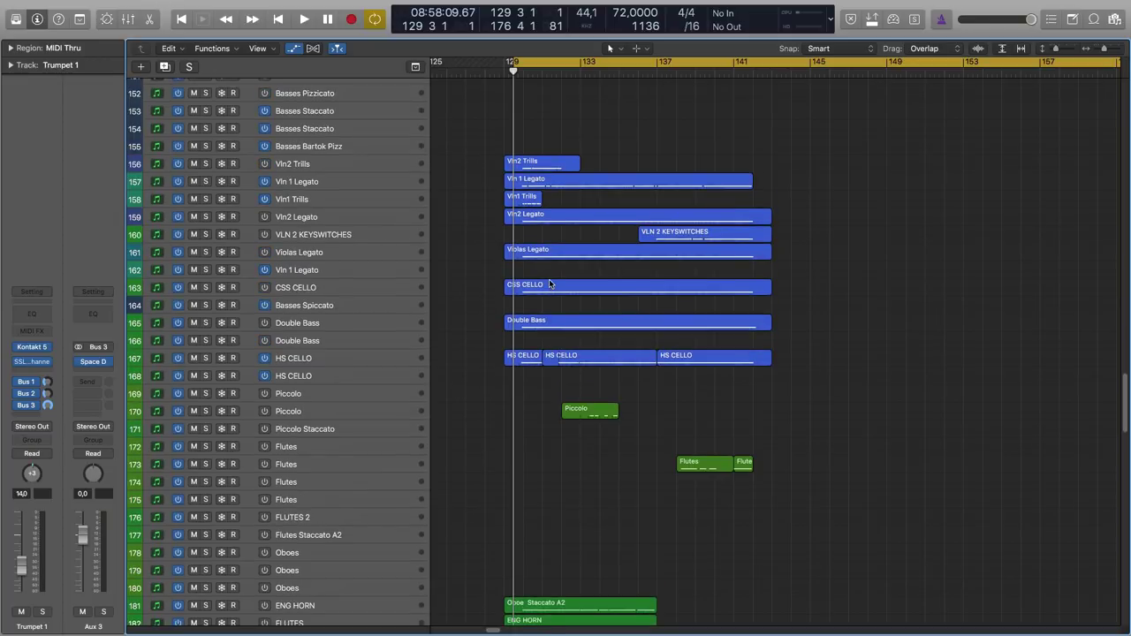
pyautogui.scroll(-15, 548, 281)
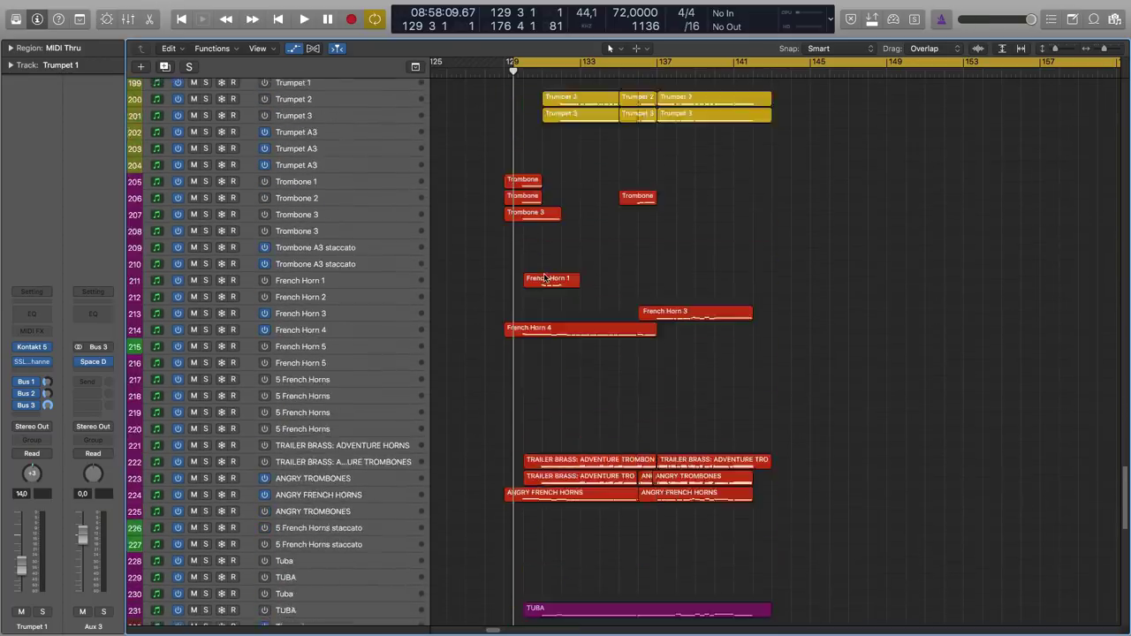
pyautogui.scroll(13, 544, 278)
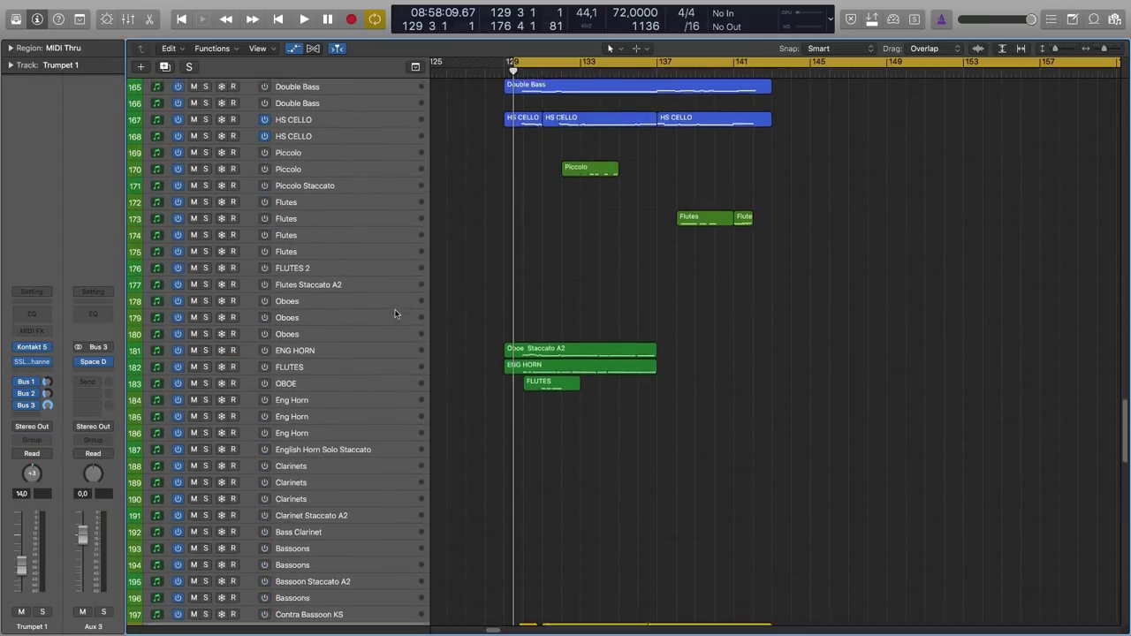
pyautogui.scroll(4, 395, 314)
pyautogui.press('space')
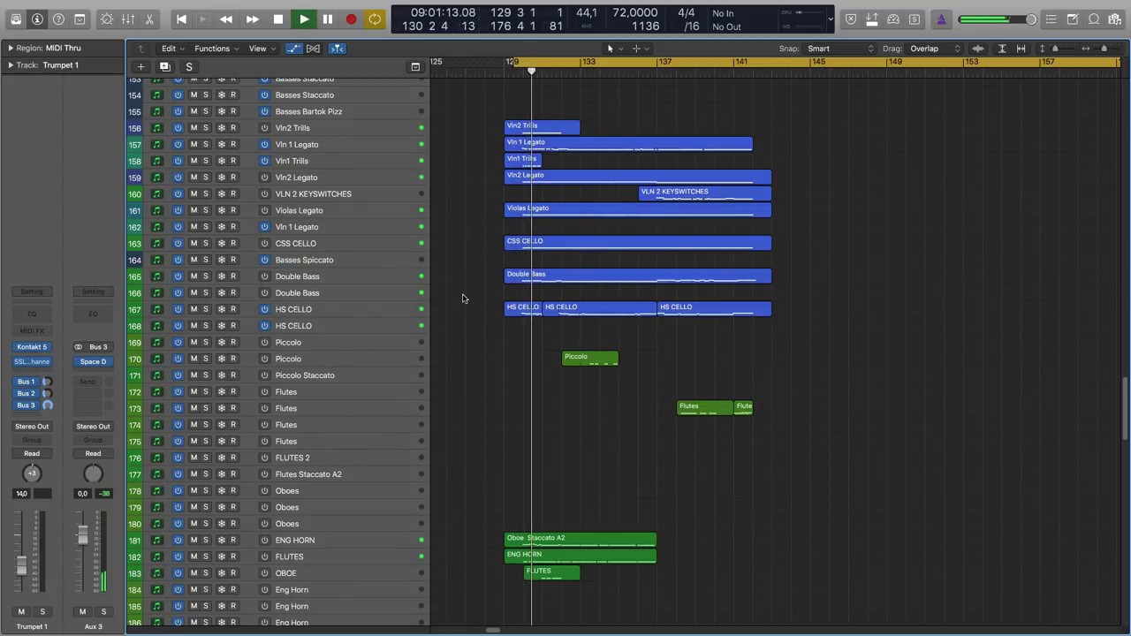
# Step: Browse the tracks while the passage plays, then stop playback around bar 142
pyautogui.scroll(-2, 460, 296)
pyautogui.scroll(-8, 461, 294)
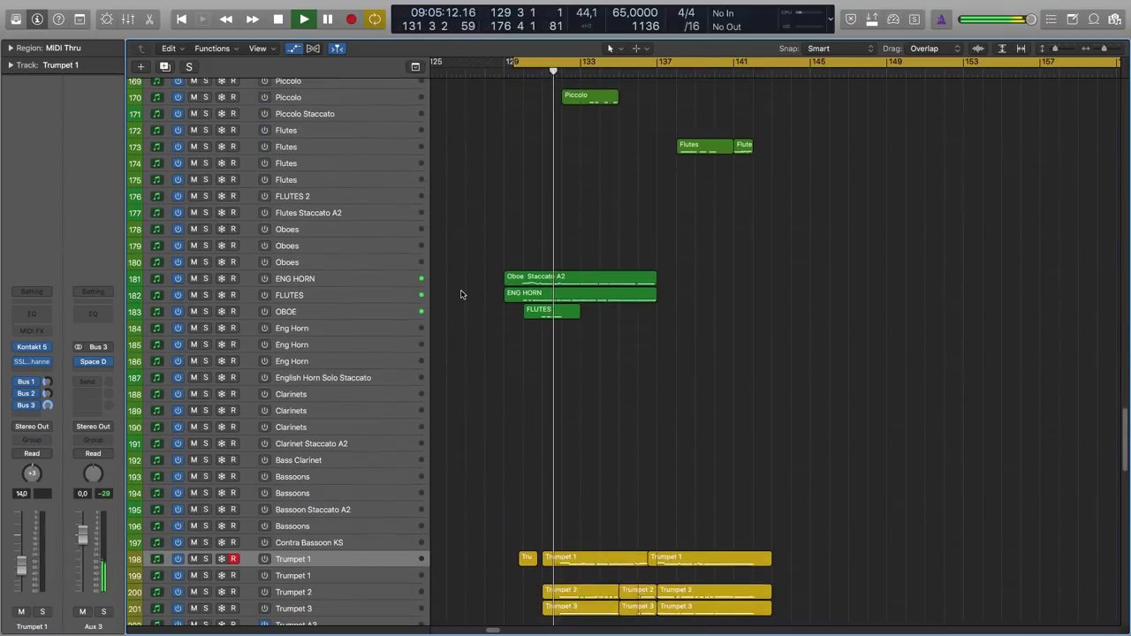
pyautogui.scroll(-12, 461, 294)
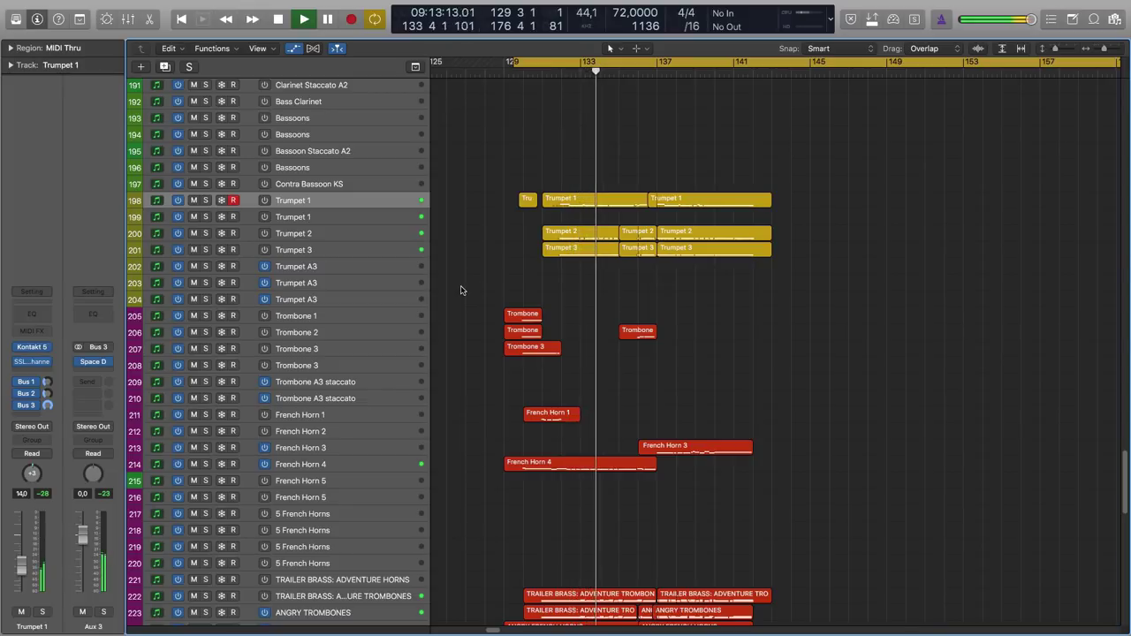
pyautogui.scroll(-2, 461, 290)
pyautogui.scroll(-3, 461, 290)
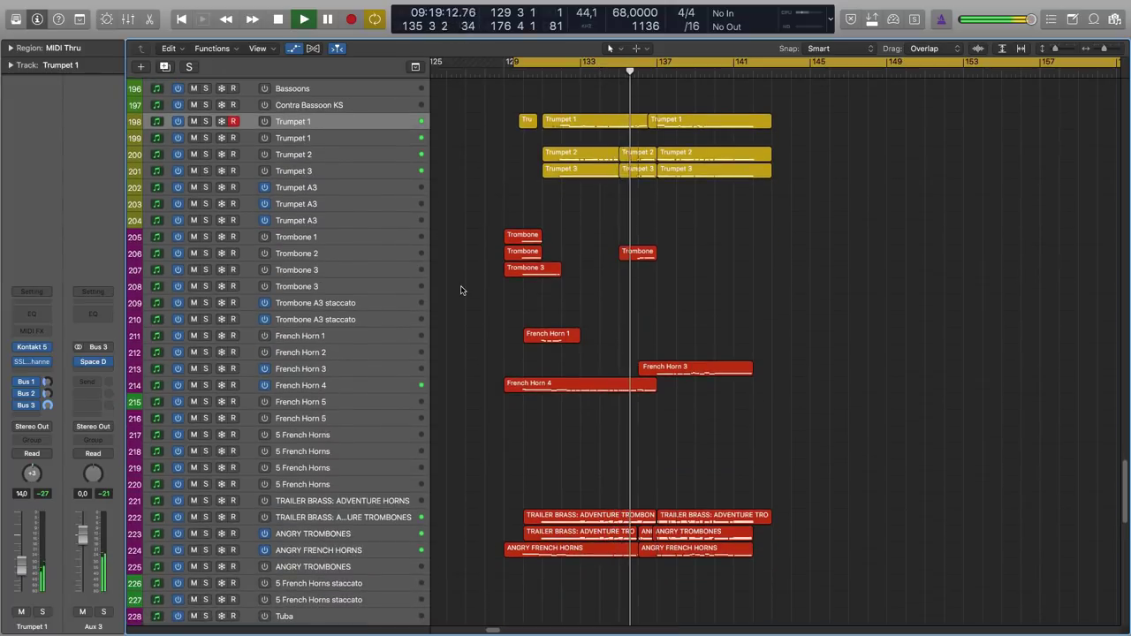
pyautogui.scroll(-5, 460, 290)
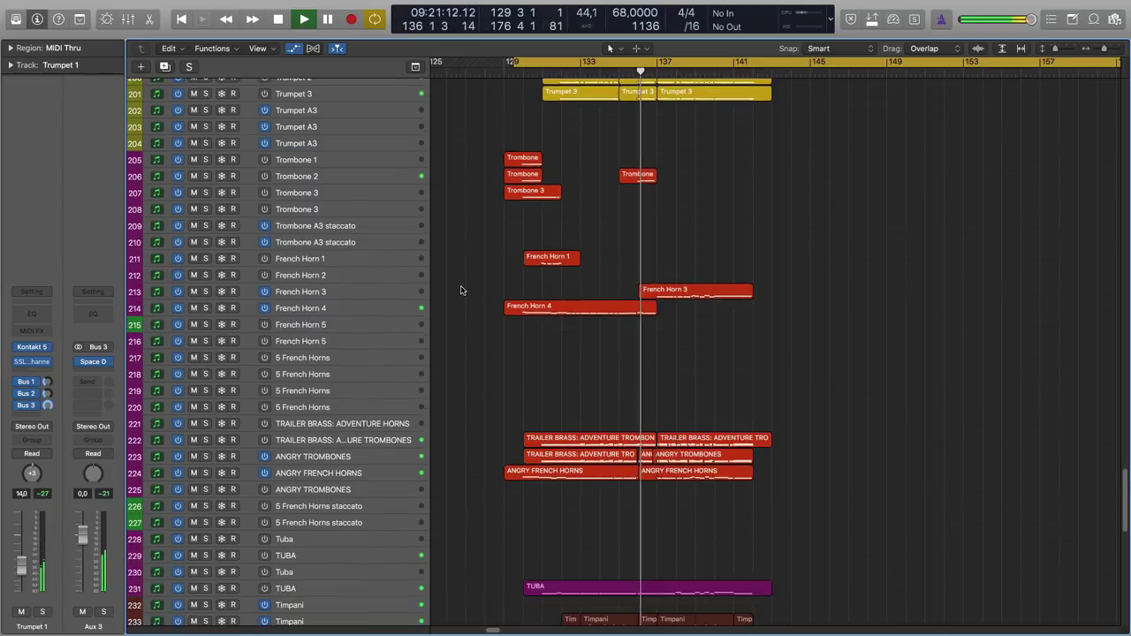
pyautogui.scroll(-19, 460, 290)
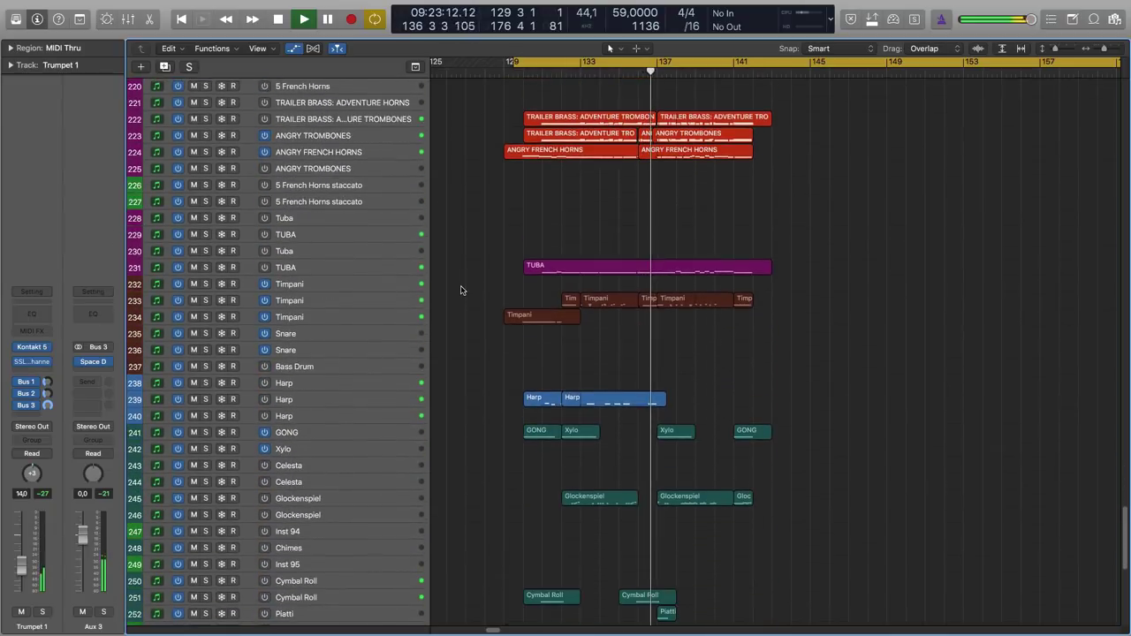
pyautogui.scroll(-8, 461, 290)
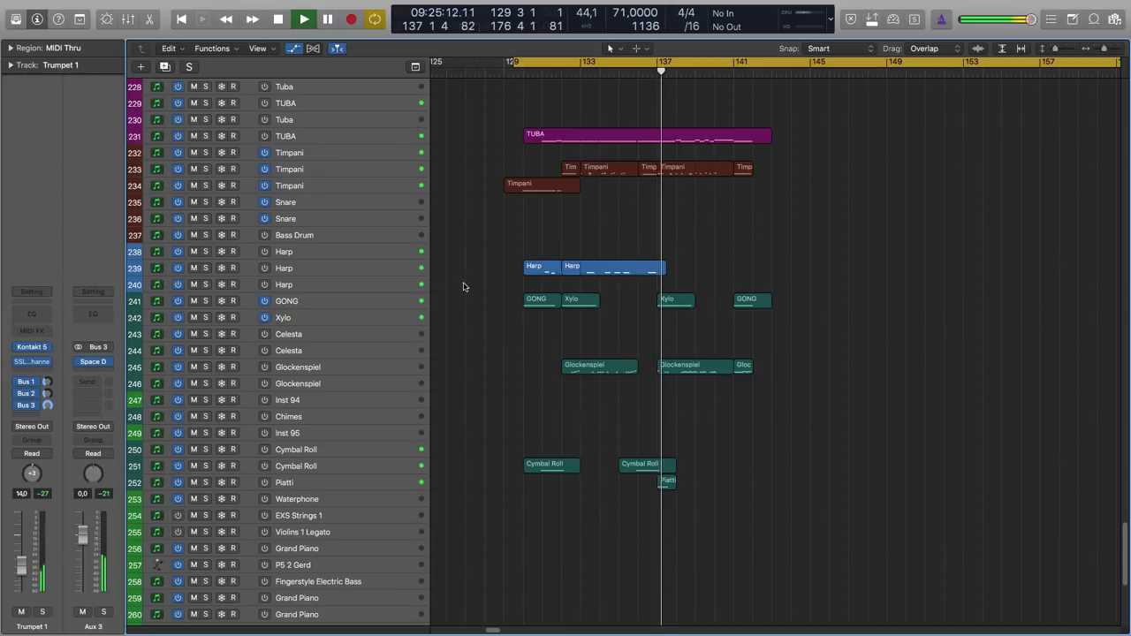
pyautogui.scroll(10, 464, 286)
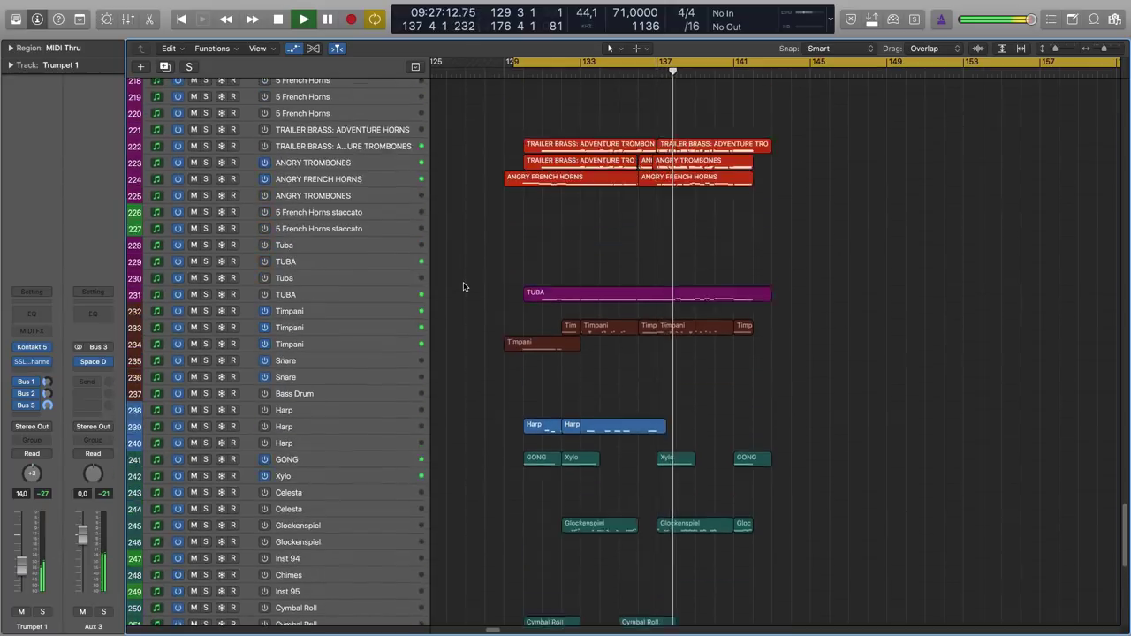
pyautogui.scroll(20, 463, 286)
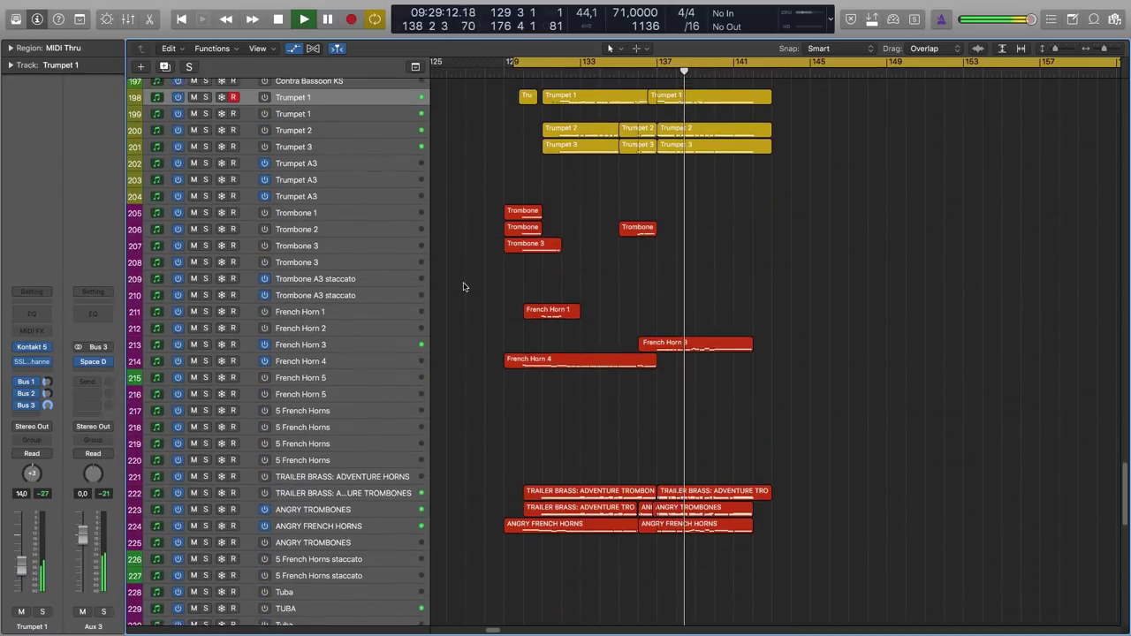
pyautogui.scroll(20, 463, 286)
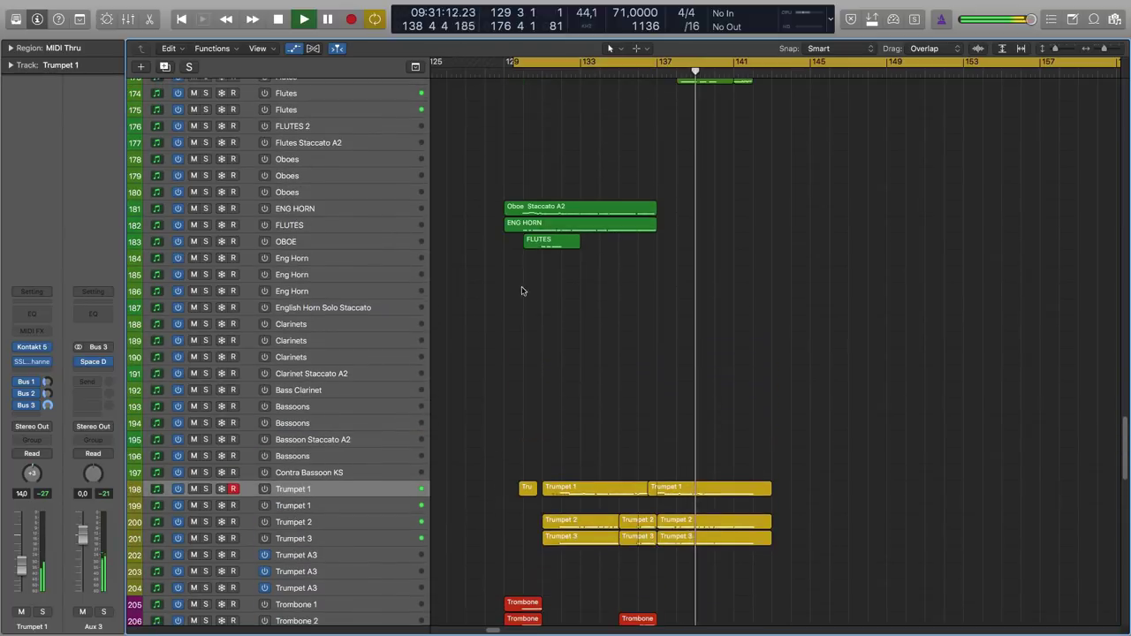
pyautogui.moveTo(1124, 433); pyautogui.dragTo(1119, 374)
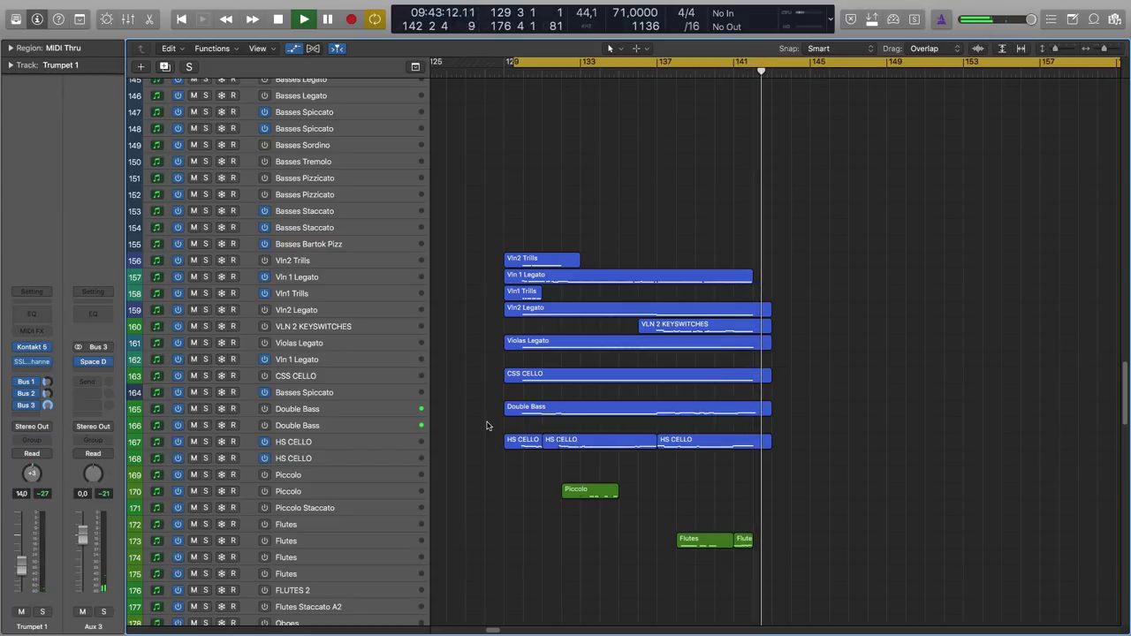
pyautogui.press('space')
# Step: Zoom in around the playhead, jump back to bar 129, and review the string and woodwind tracks
pyautogui.scroll(-3, 487, 380)
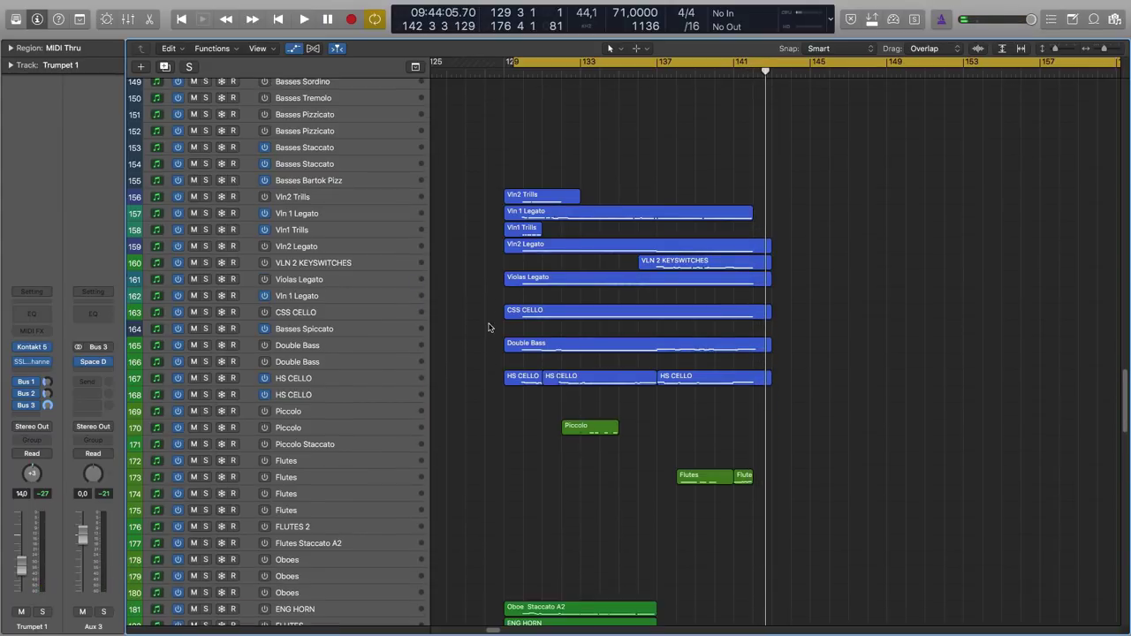
pyautogui.press('super+Right')
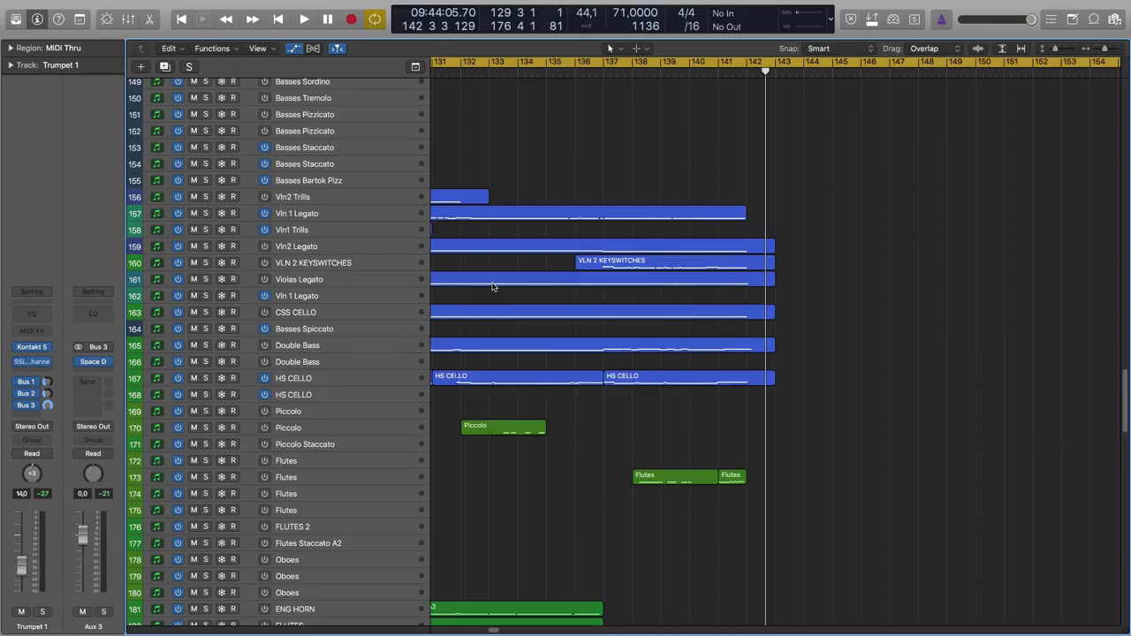
pyautogui.press('Return')
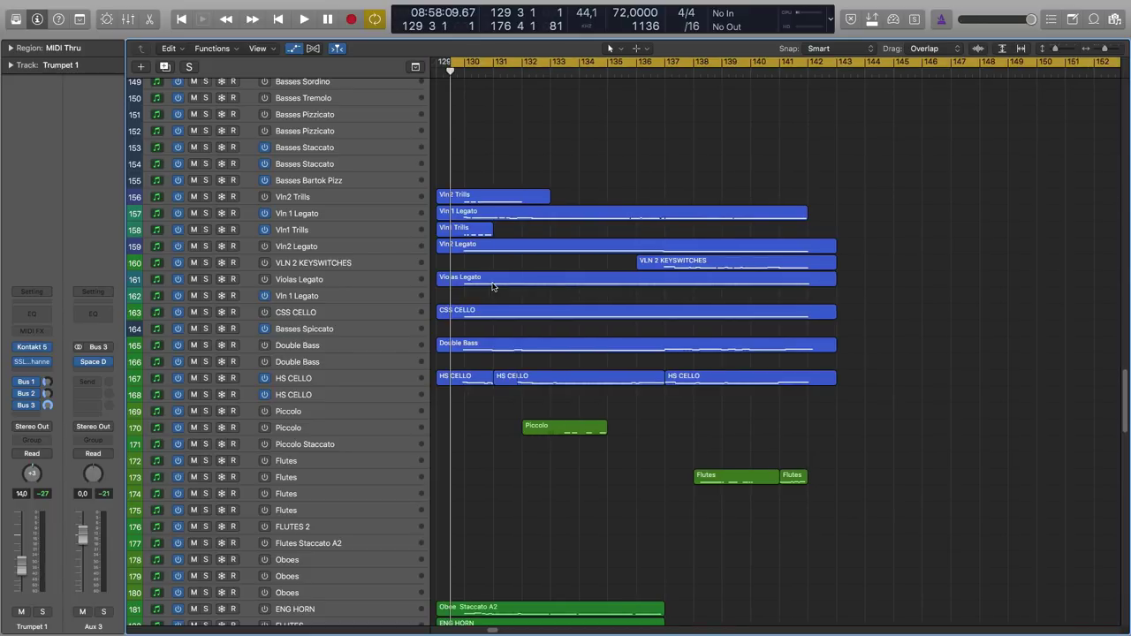
pyautogui.scroll(1, 513, 238)
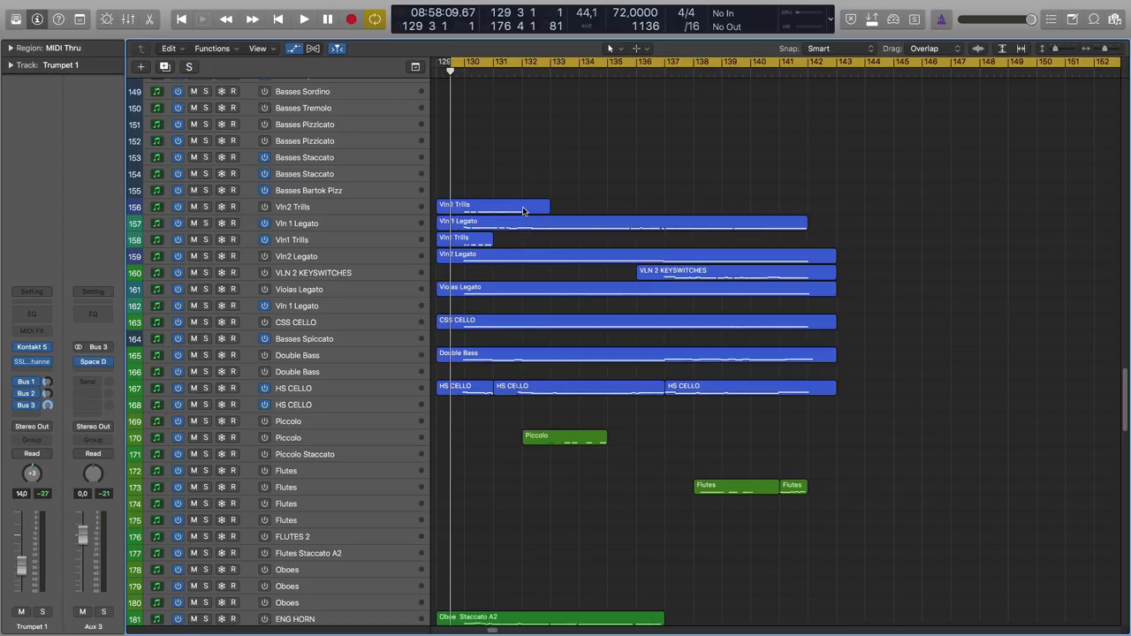
pyautogui.scroll(3, 526, 209)
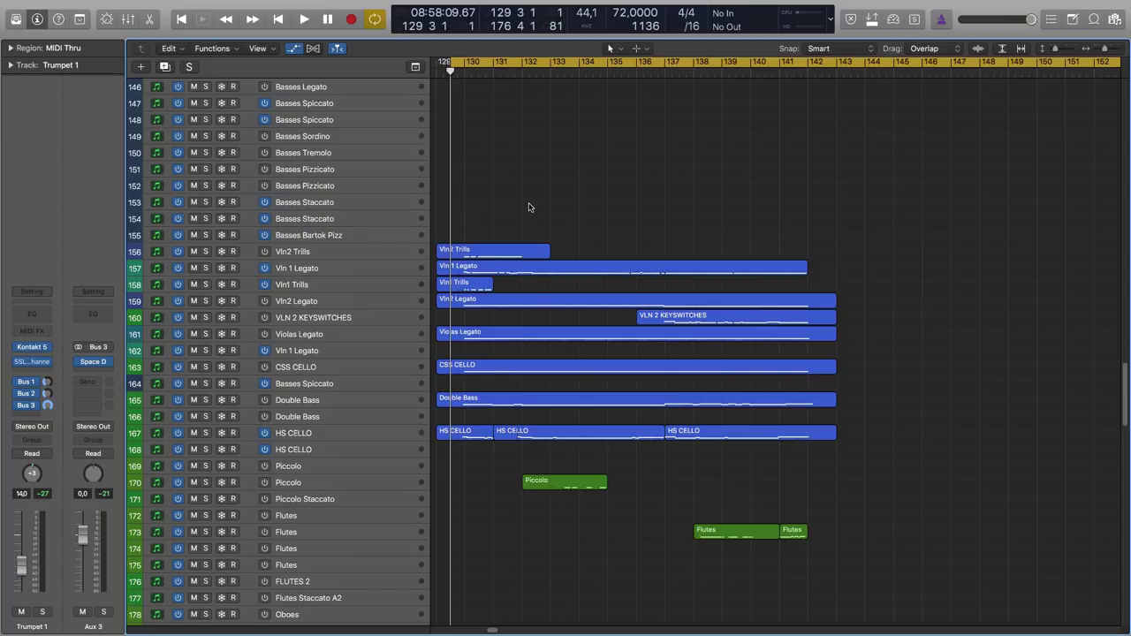
pyautogui.scroll(1, 523, 204)
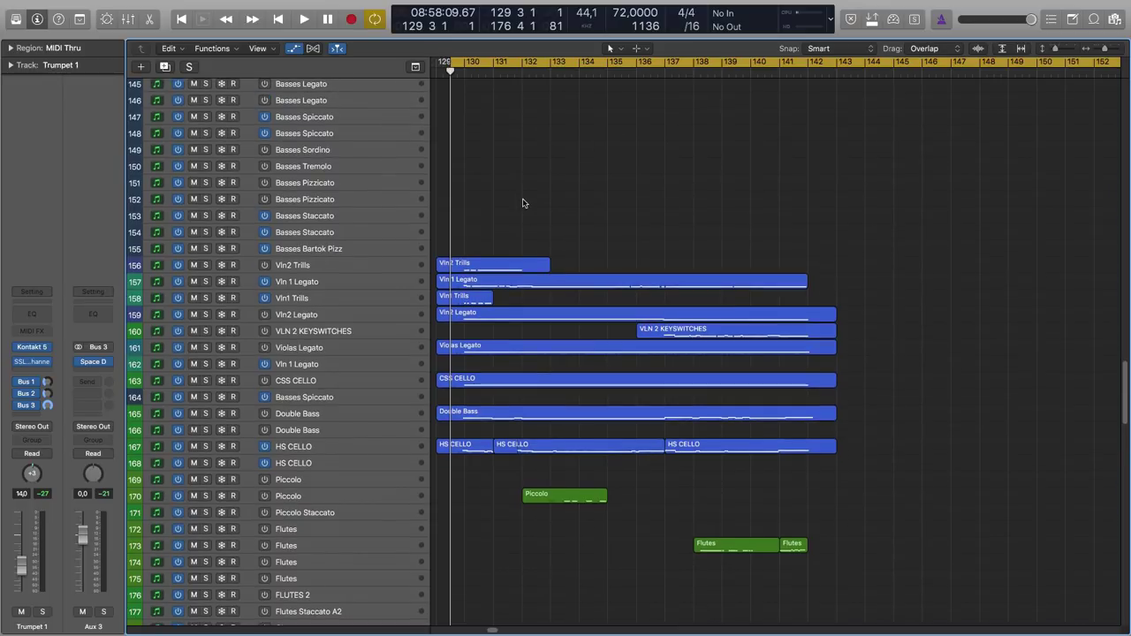
pyautogui.scroll(-1, 523, 203)
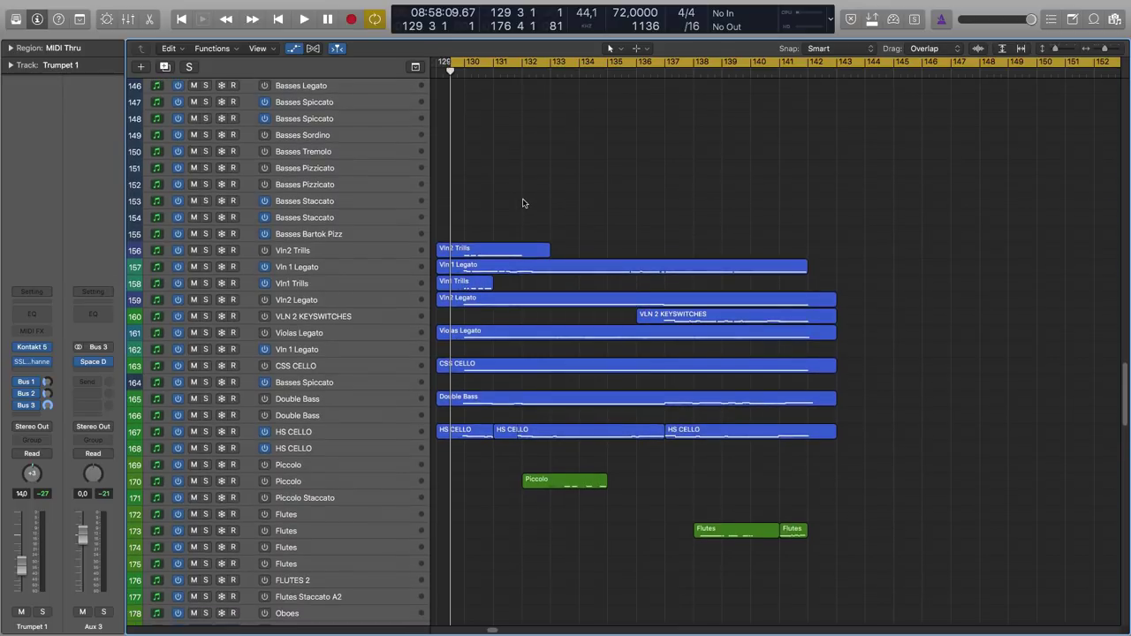
pyautogui.scroll(-1, 522, 203)
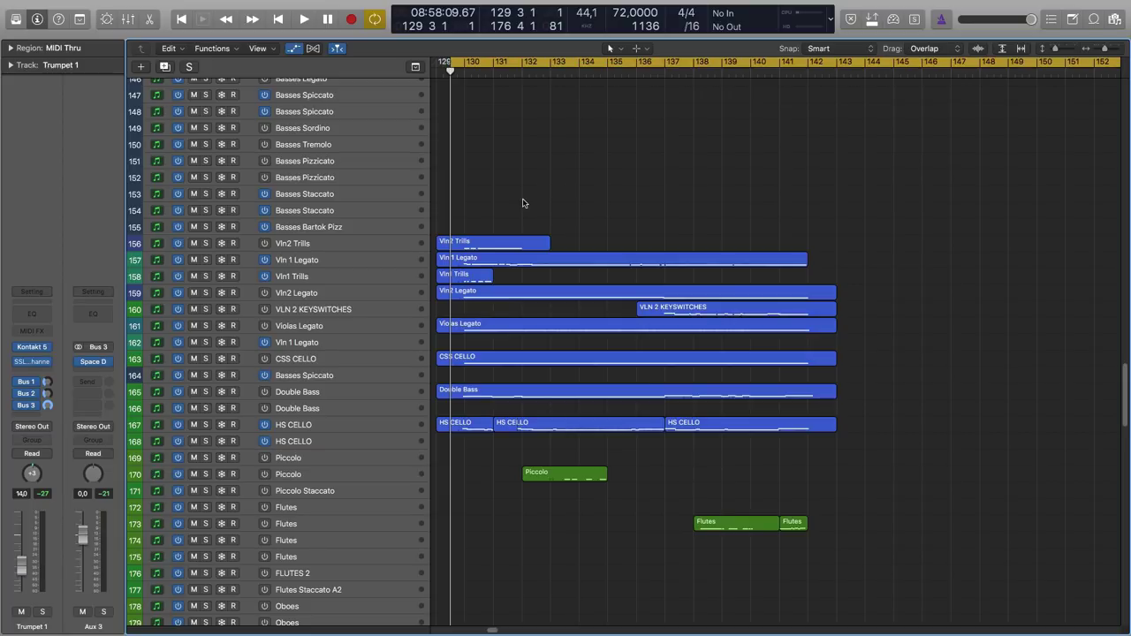
pyautogui.scroll(-1, 522, 203)
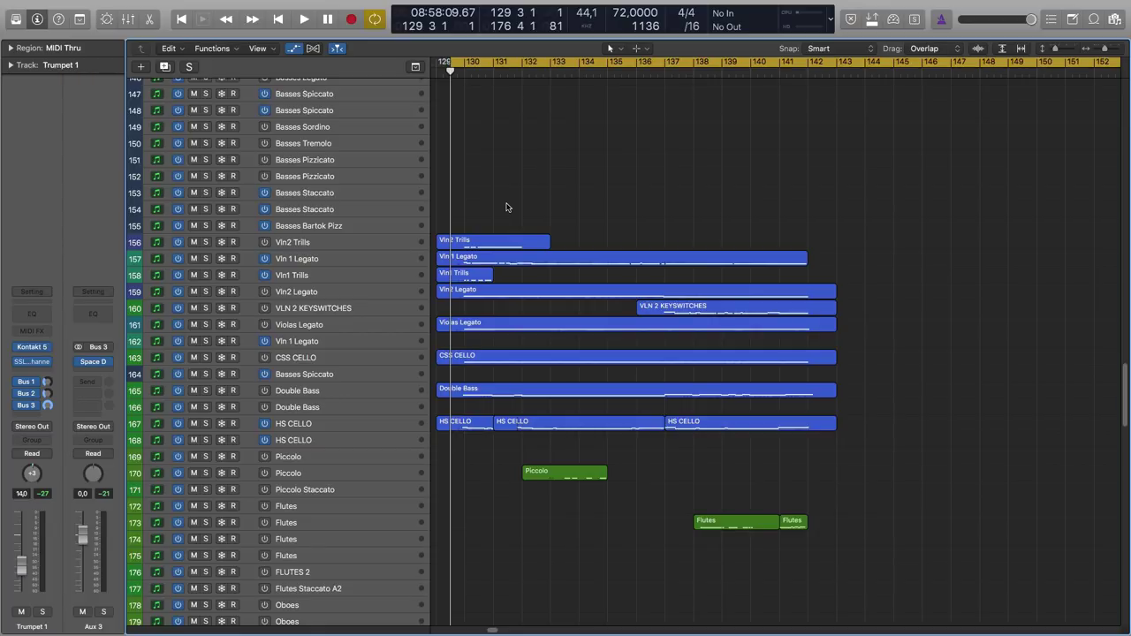
pyautogui.scroll(-3, 560, 192)
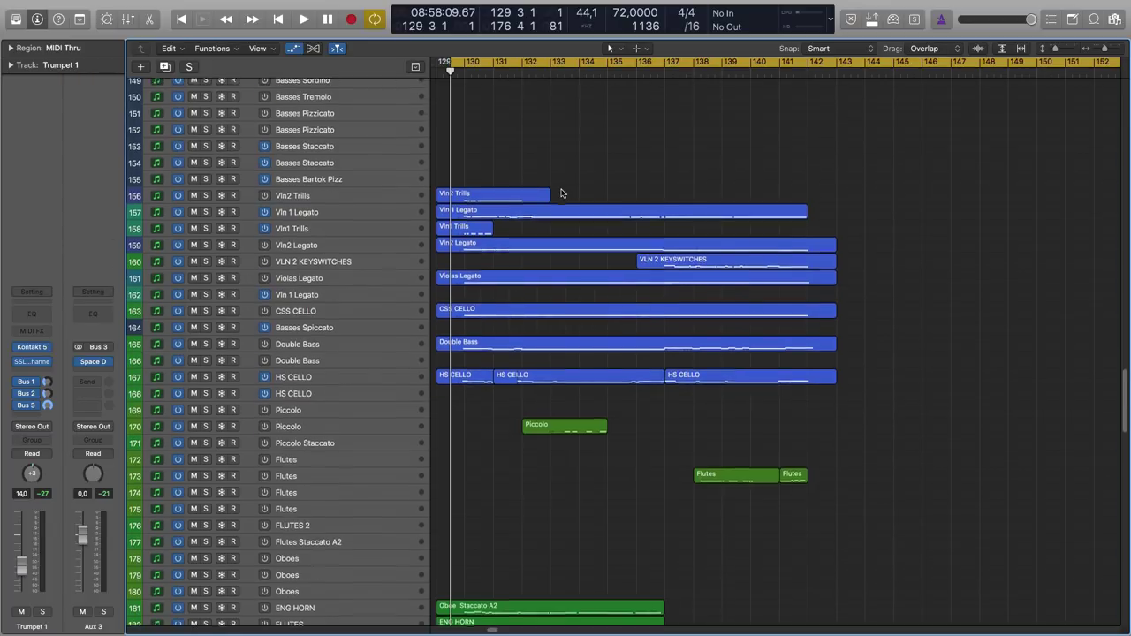
pyautogui.scroll(5, 560, 193)
# Step: Select the Vln 1 Legato region and open its notes in the Piano Roll
pyautogui.click(520, 298)
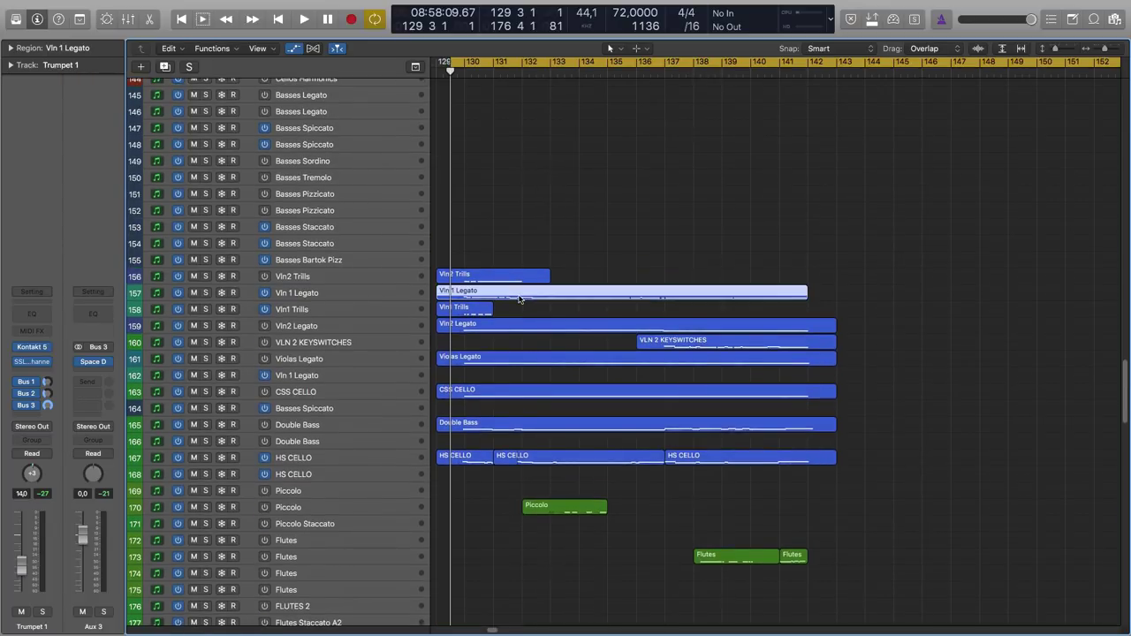
pyautogui.press('super+Right')
pyautogui.press('super+Left')
pyautogui.scroll(-1, 554, 245)
pyautogui.click(586, 246)
pyautogui.click(579, 286)
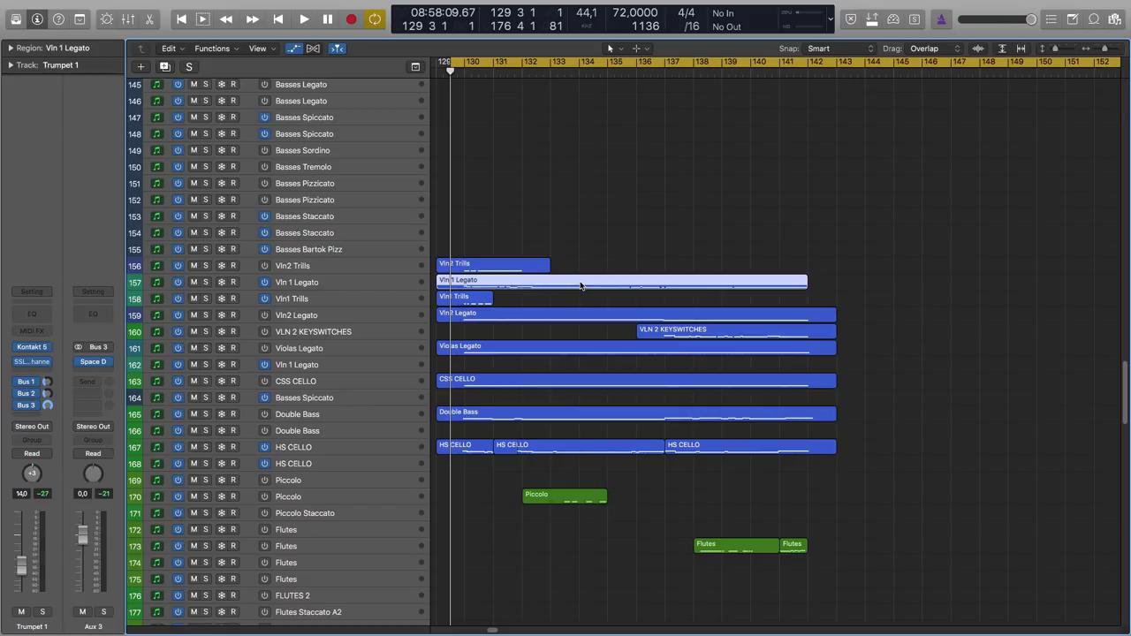
pyautogui.click(576, 253)
pyautogui.click(575, 287)
pyautogui.click(605, 259)
pyautogui.click(596, 284)
pyautogui.doubleClick(596, 285)
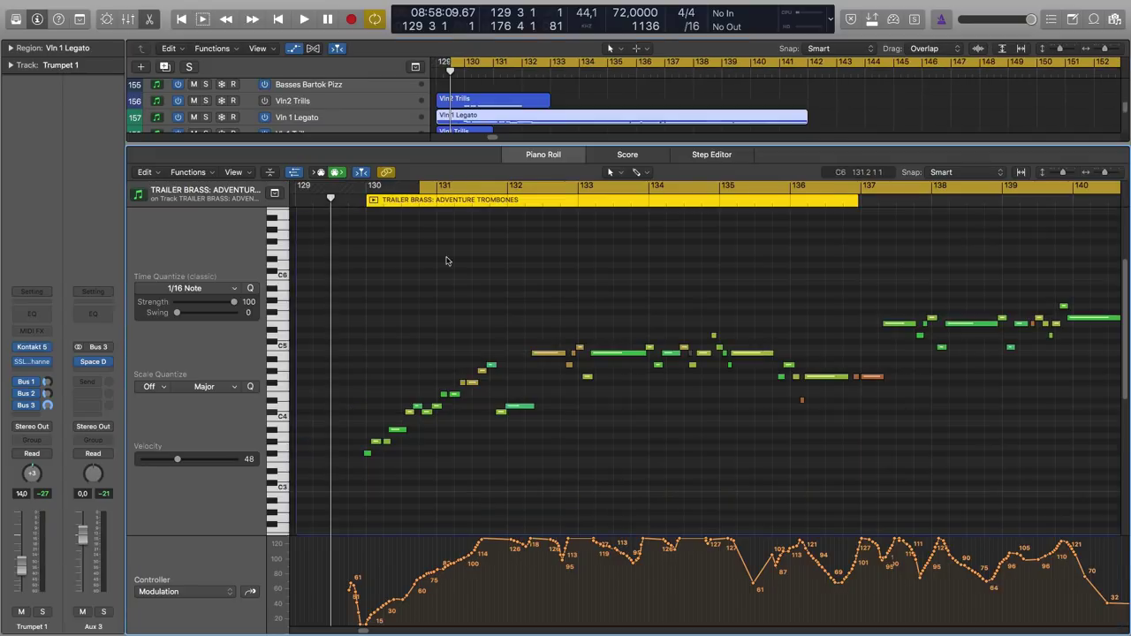
# Step: Raise the Stereo Out level to -2,8 and move the cycle range one beat later
pyautogui.click(34, 427)
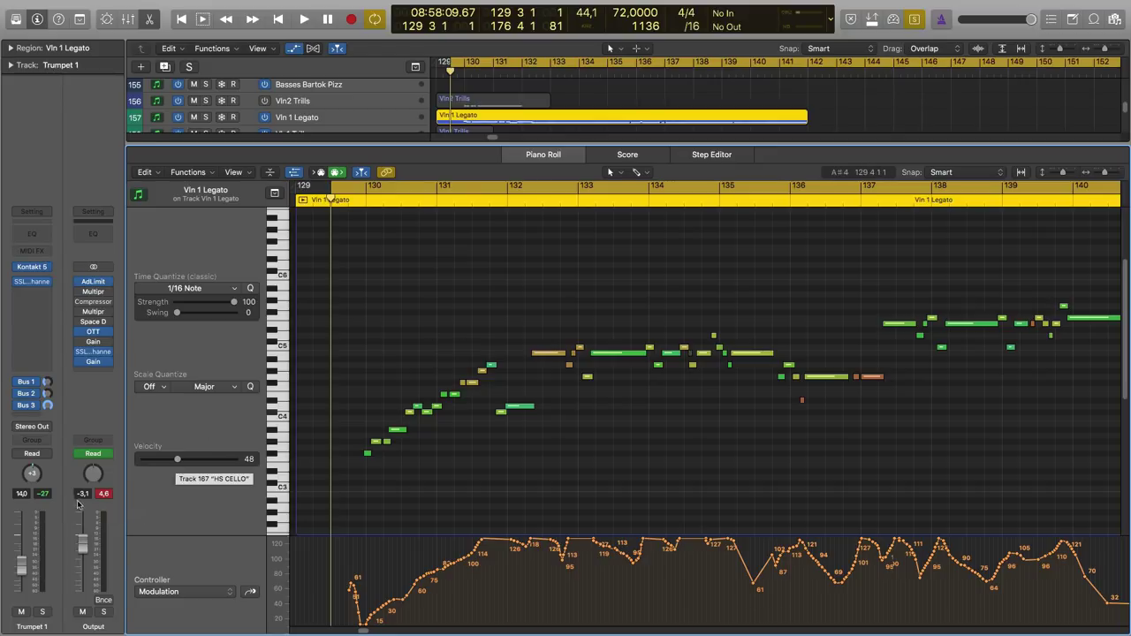
pyautogui.click(104, 493)
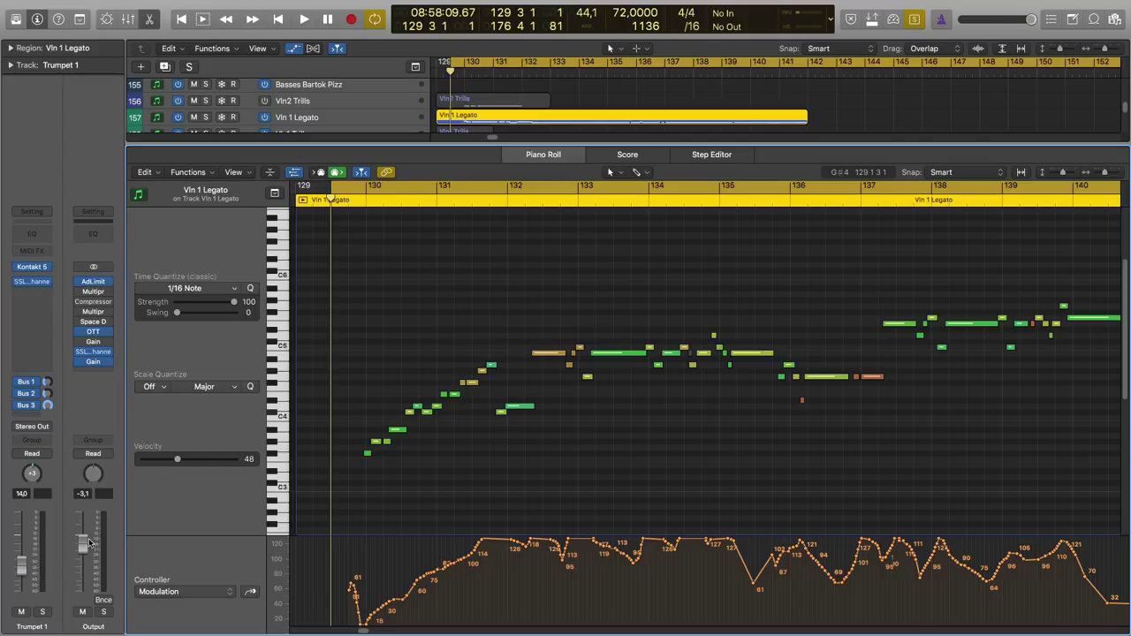
pyautogui.moveTo(88, 541); pyautogui.dragTo(87, 535)
pyautogui.press('super+Right')
pyautogui.moveTo(371, 189); pyautogui.dragTo(407, 188)
# Step: Play the Vln 1 Legato melody from the cycle start in the Piano Roll, then stop
pyautogui.press('super+Right')
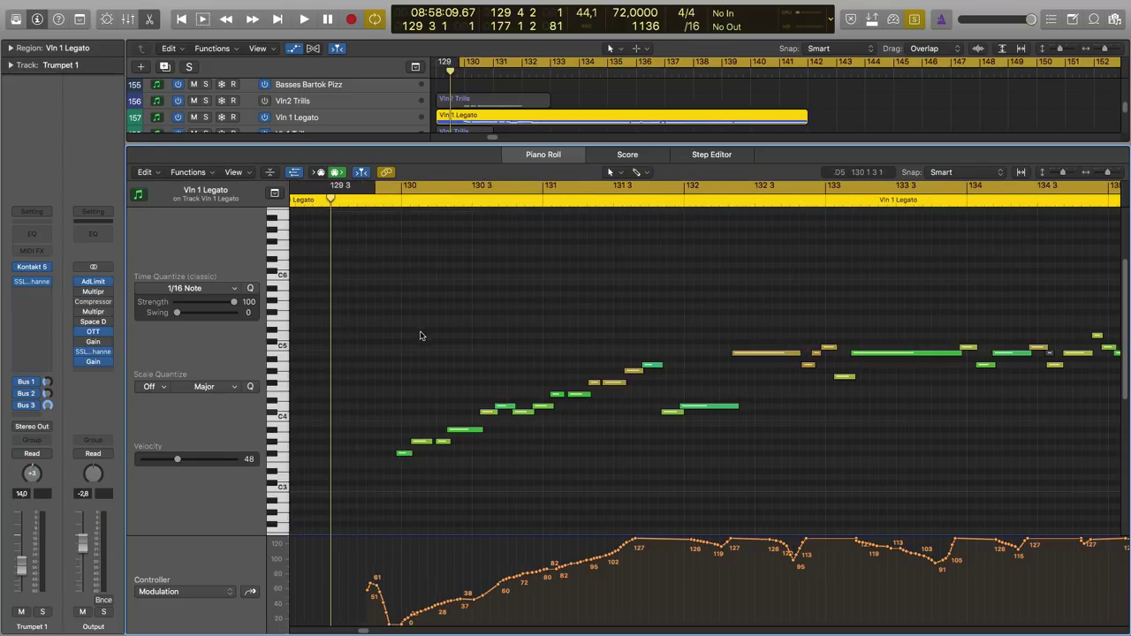
pyautogui.press('space')
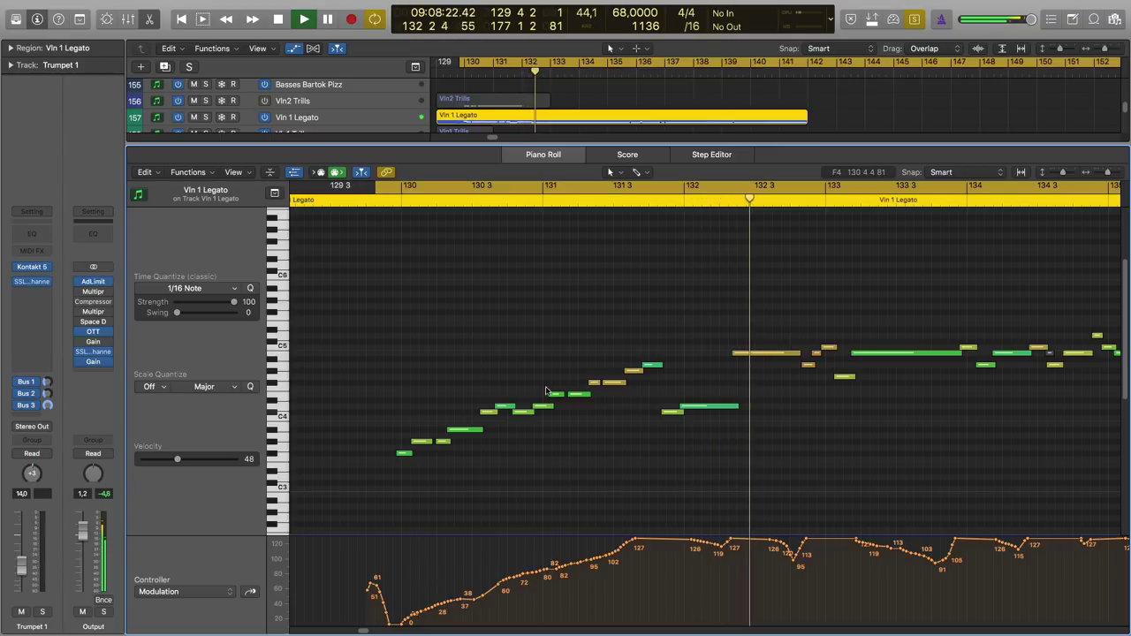
pyautogui.press('space')
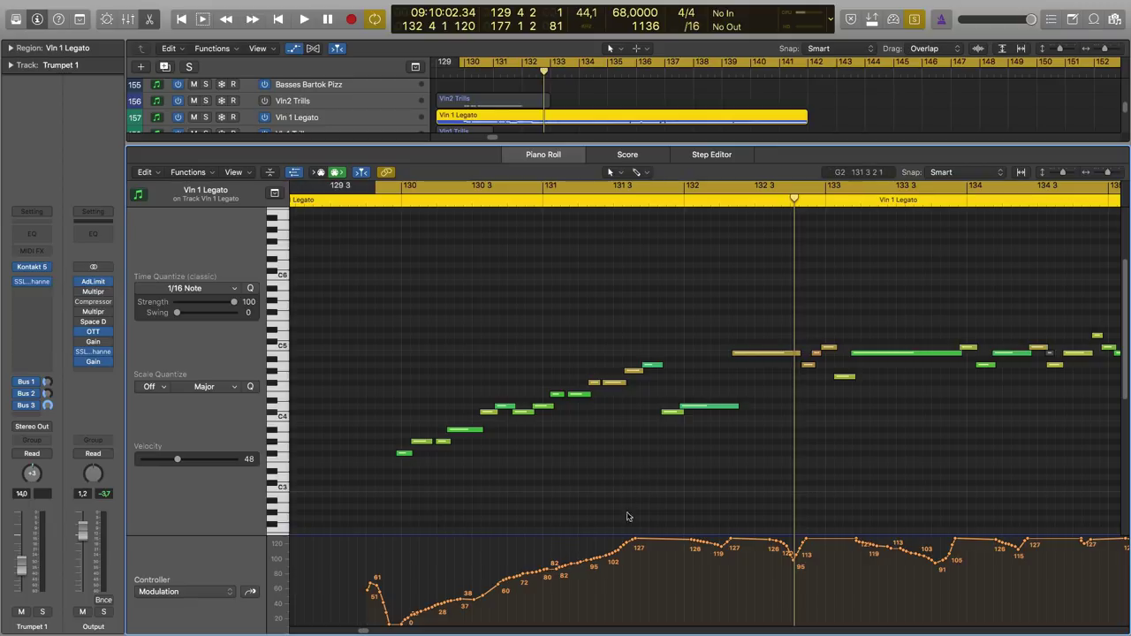
# Step: Zoom out, close the Piano Roll, and marquee-select the string regions in the tracks area
pyautogui.press('super+Left')
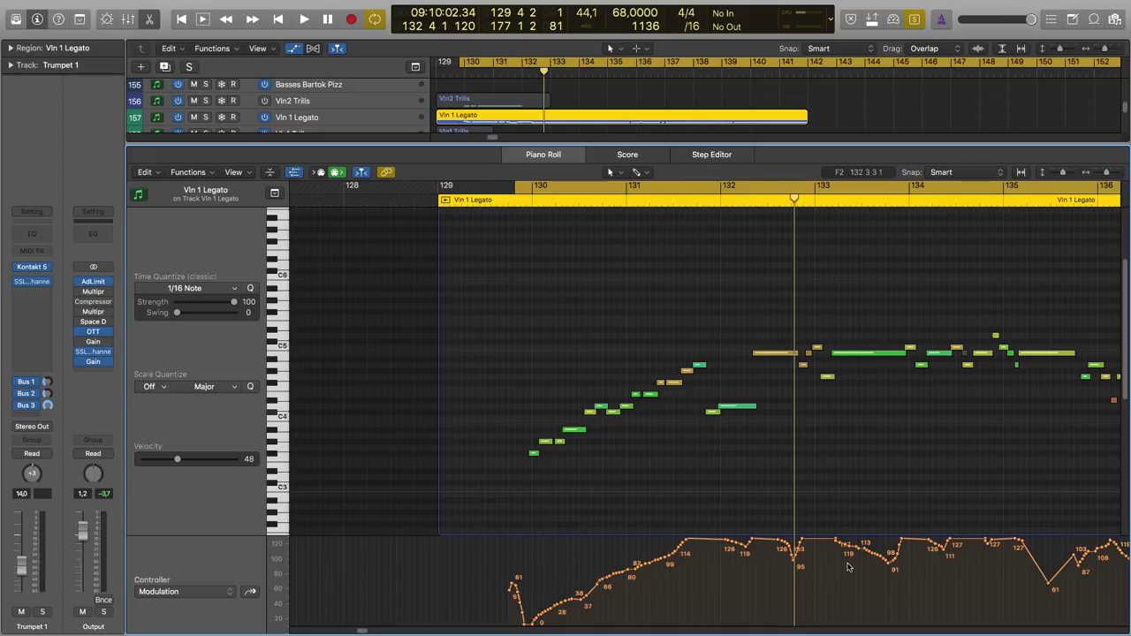
pyautogui.press('super+Left')
pyautogui.press('e')
pyautogui.scroll(2, 536, 430)
pyautogui.moveTo(468, 231); pyautogui.dragTo(752, 469)
# Step: Solo the eleven string regions, move the cycle start to 129 3 1, and play them
pyautogui.hotkey('ctrl', 's')
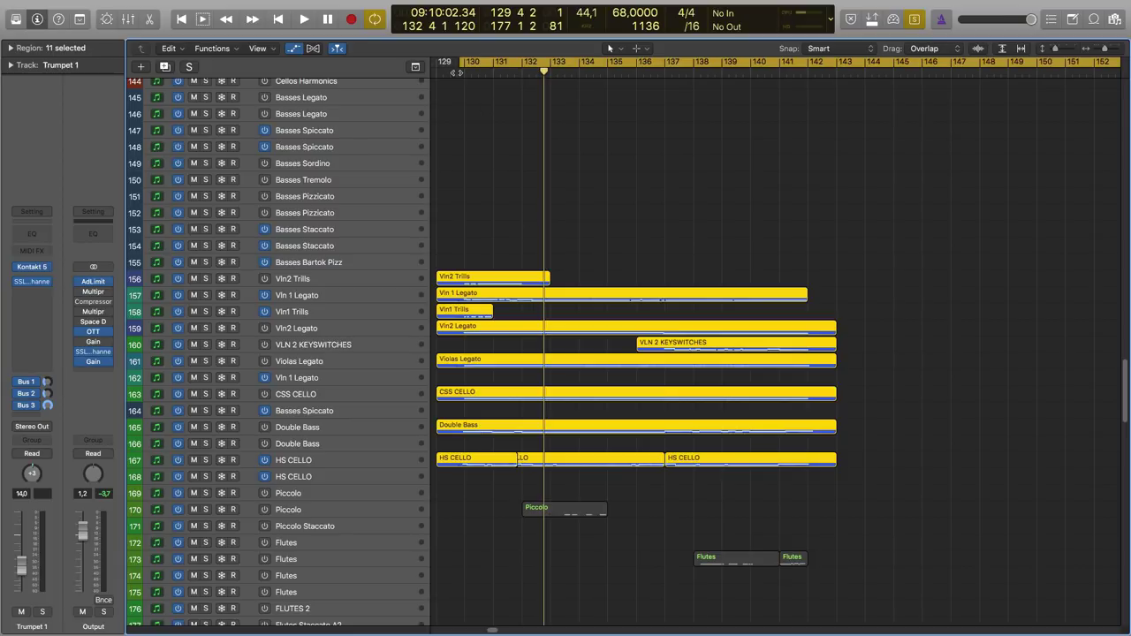
pyautogui.moveTo(458, 69); pyautogui.dragTo(451, 62)
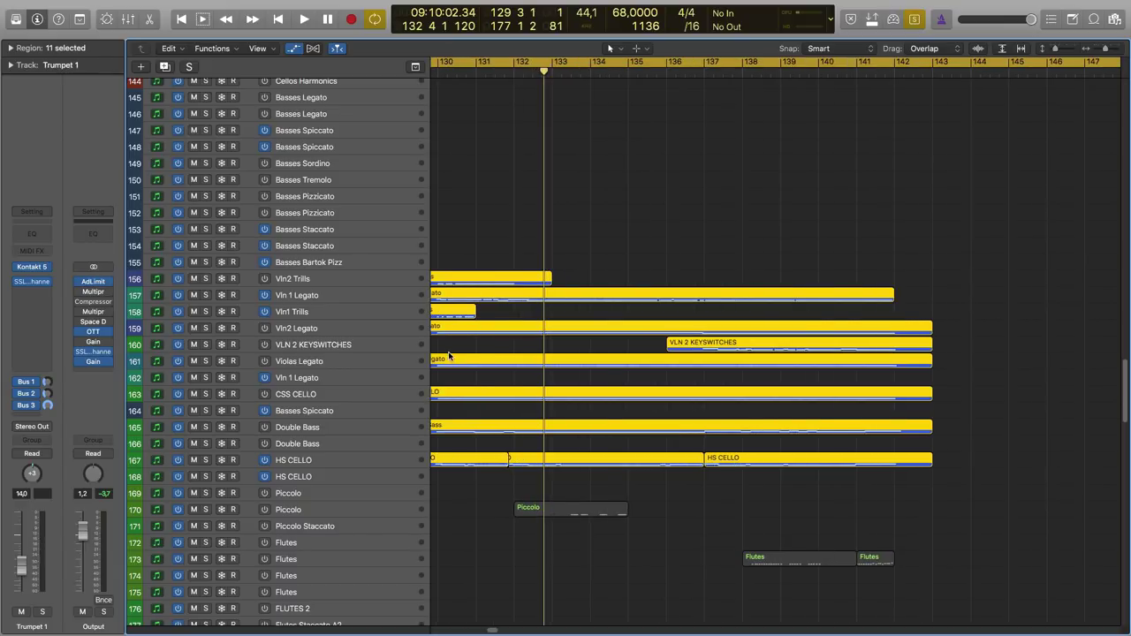
pyautogui.press('space')
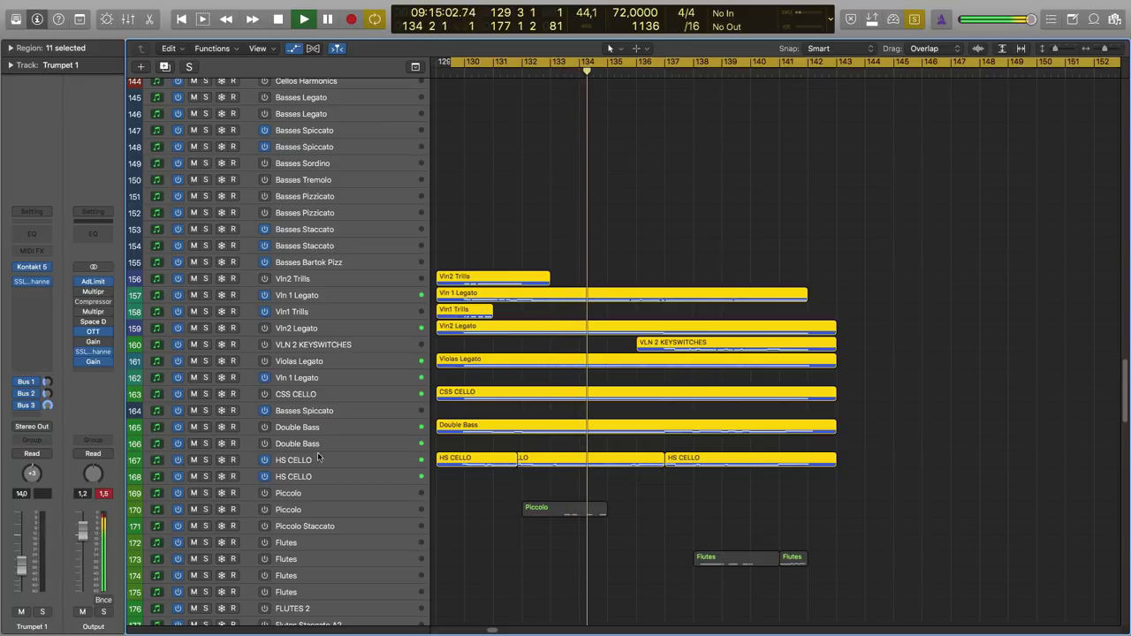
# Step: Stop playback around bar 136 and lift the string solo
pyautogui.press('super+Down')
pyautogui.press('super+Down')
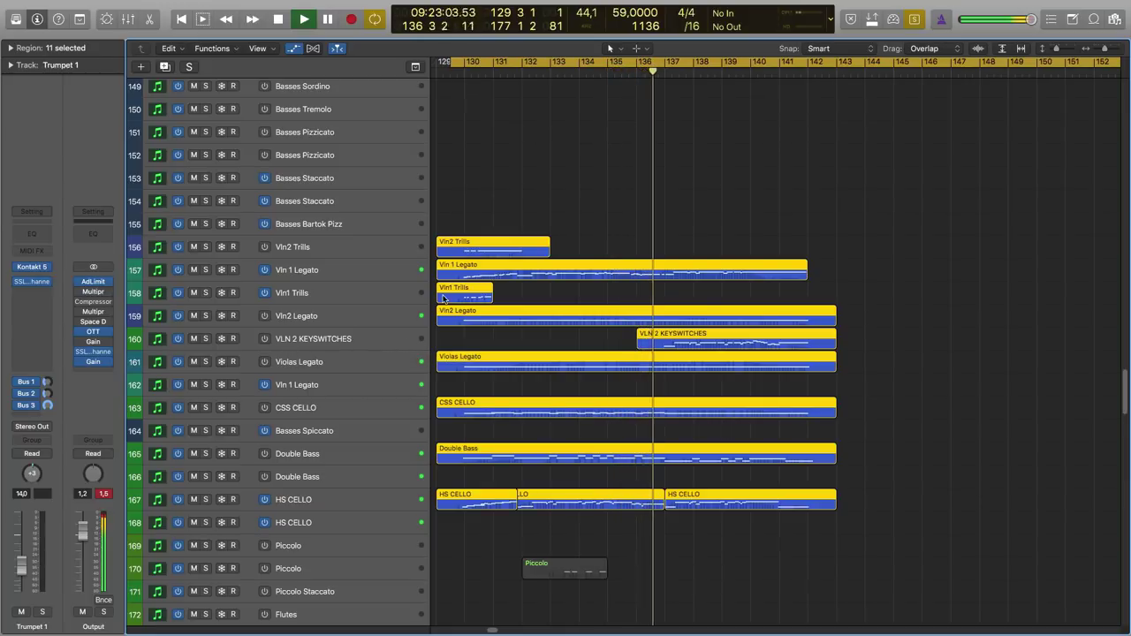
pyautogui.press('space')
pyautogui.click(590, 221)
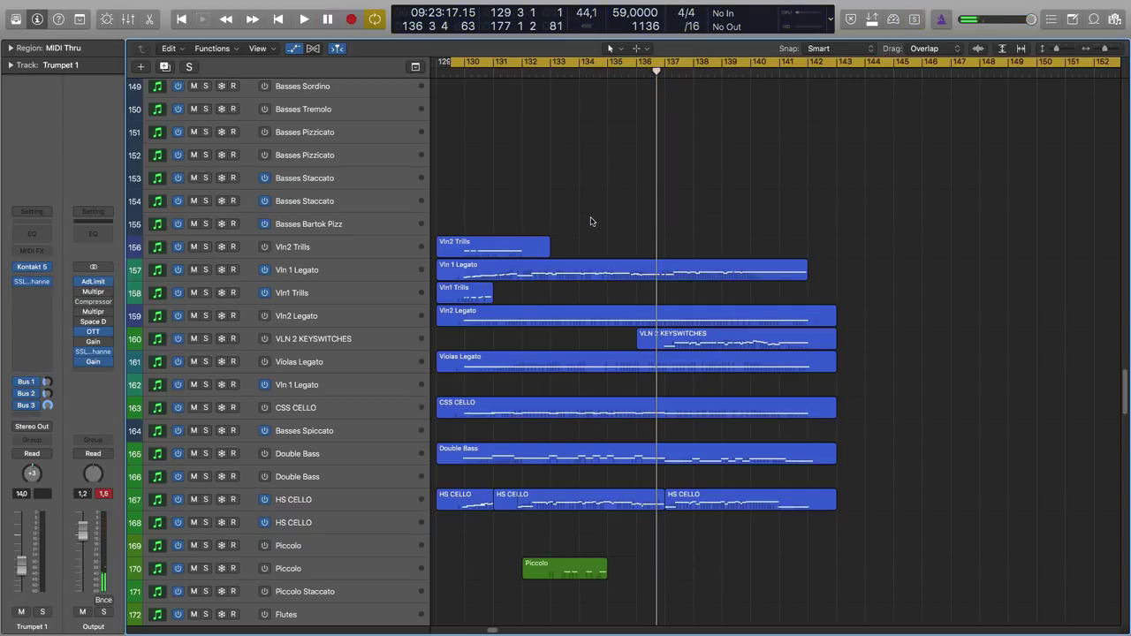
# Step: Check the Vln 1 Legato notes for bars 130–138 in the Piano Roll, then close it
pyautogui.click(603, 271)
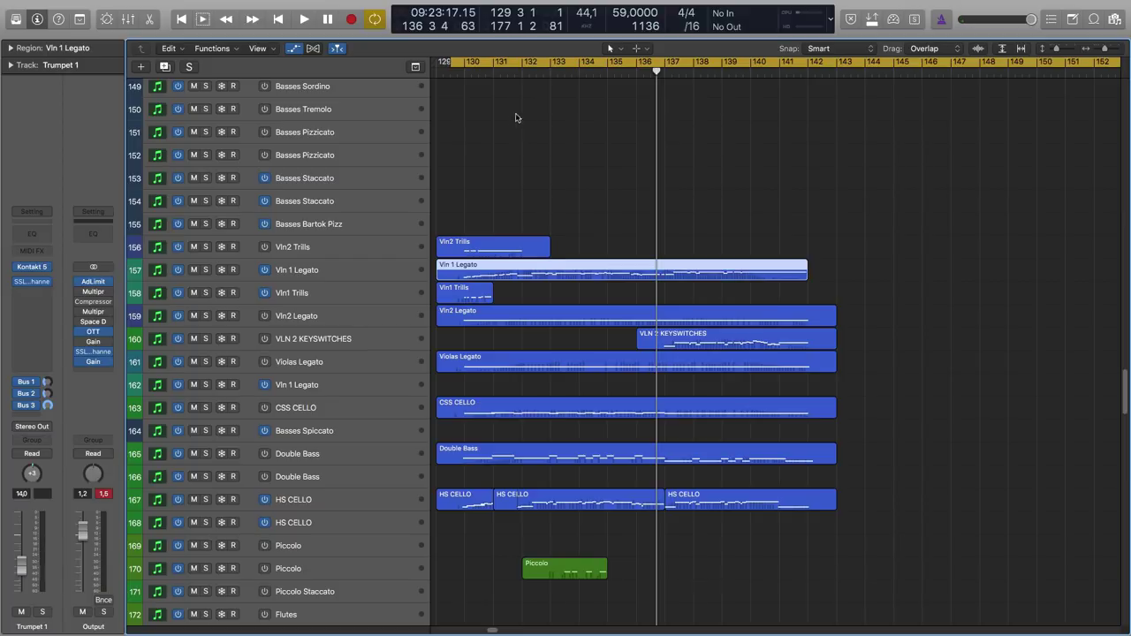
pyautogui.doubleClick(570, 271)
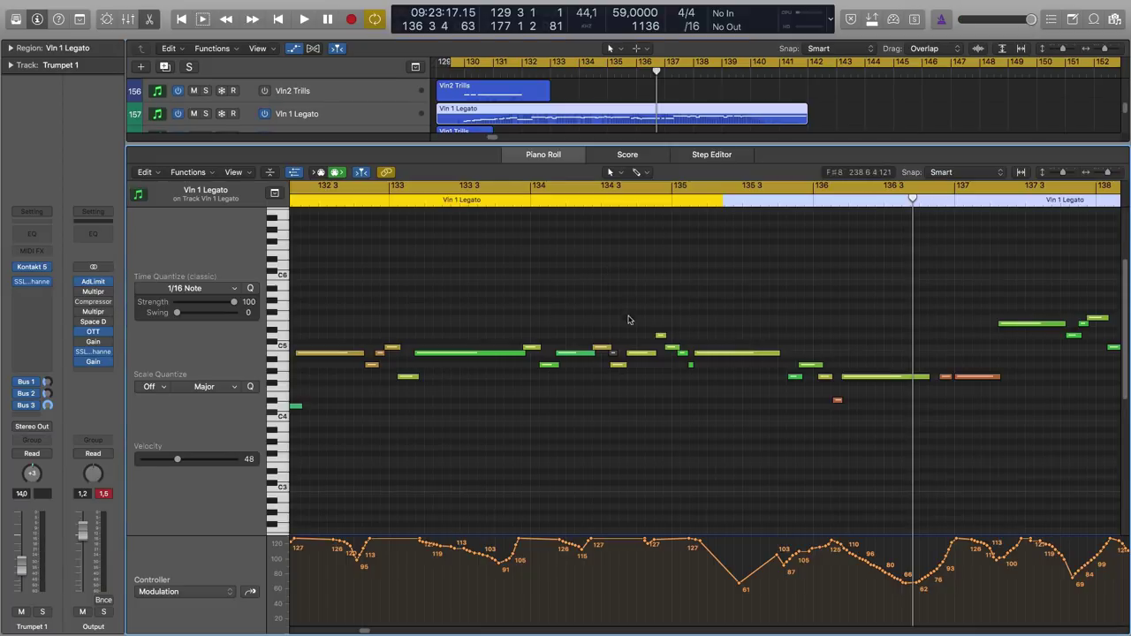
pyautogui.press('super+Left')
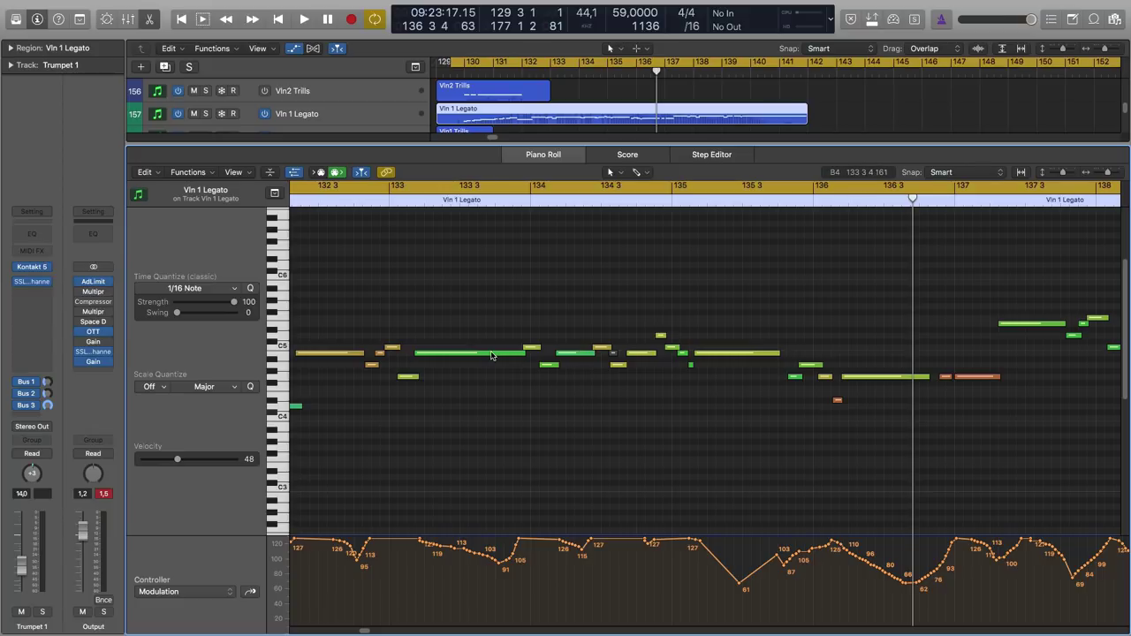
pyautogui.press('e')
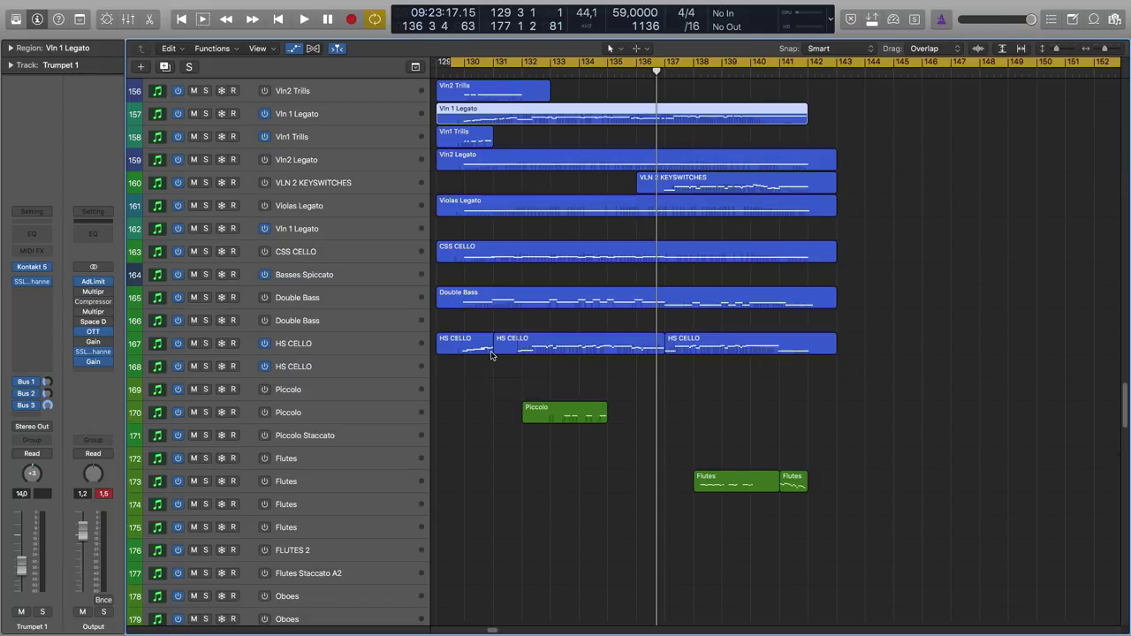
pyautogui.press('super+Up')
pyautogui.scroll(4, 553, 329)
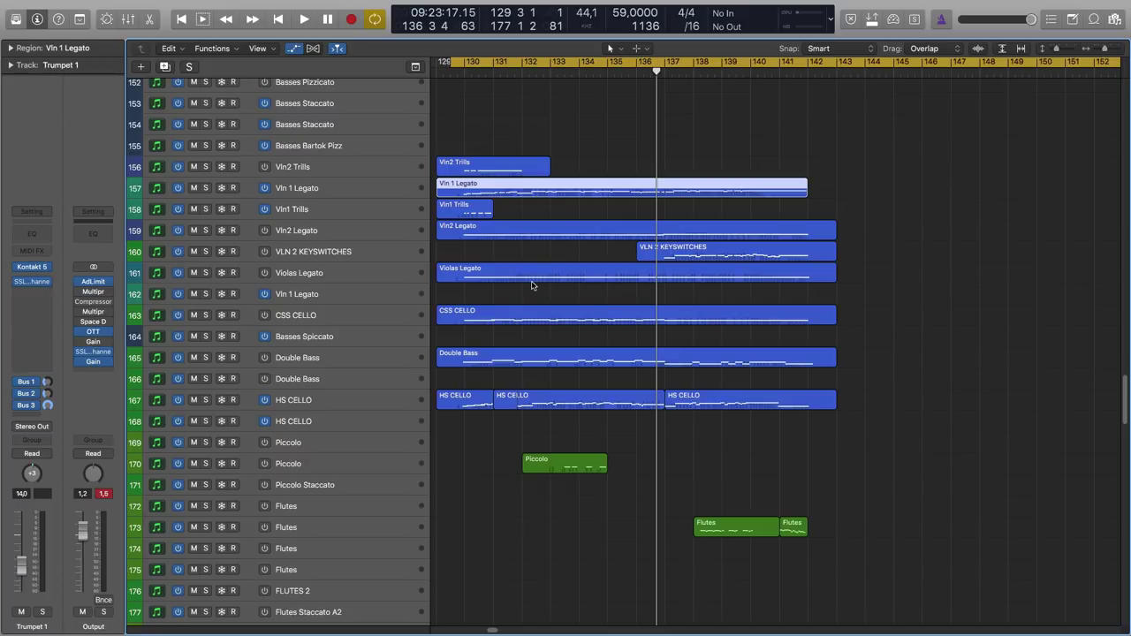
pyautogui.scroll(4, 532, 284)
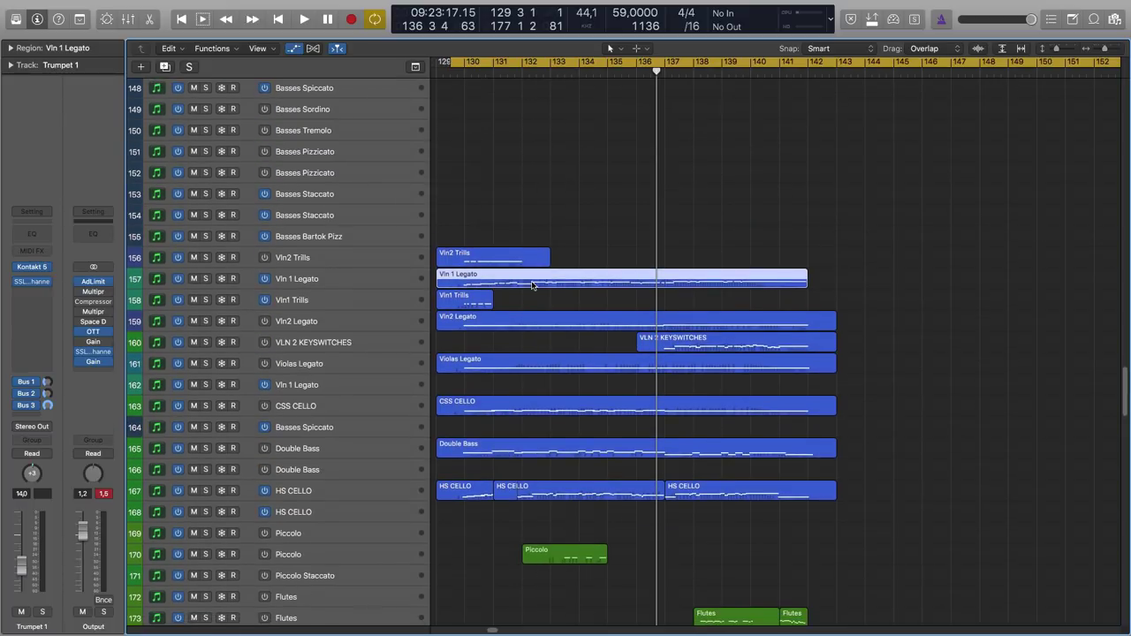
pyautogui.click(503, 220)
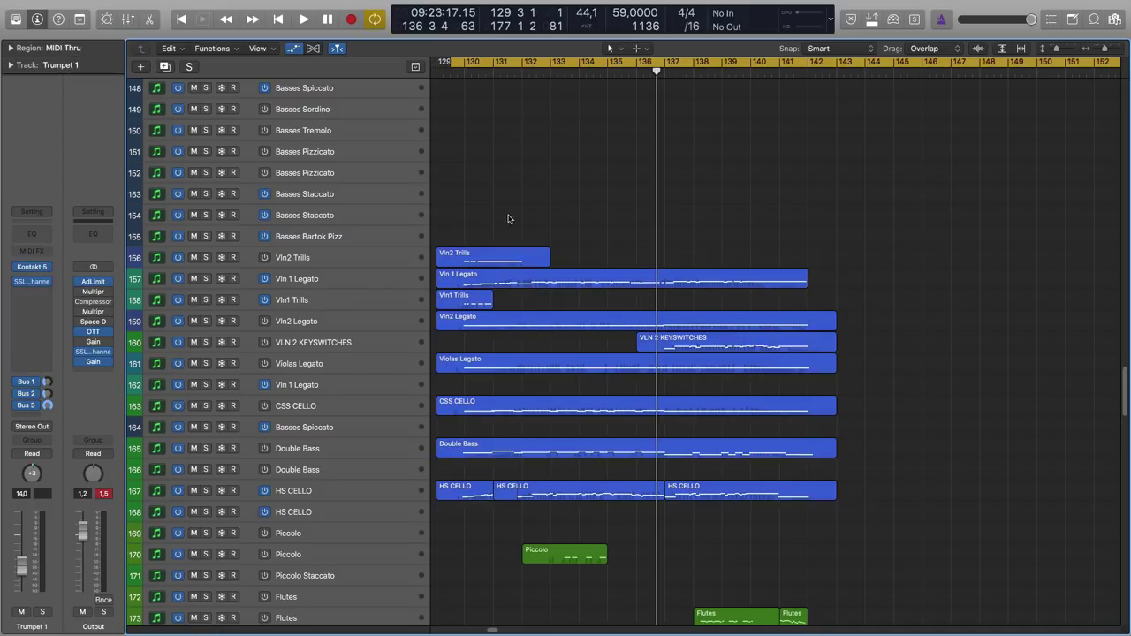
# Step: Insert a Fat EQ on Vln 1 Legato, cutting 20 and 200 Hz and boosting 7500 Hz
pyautogui.click(370, 281)
pyautogui.click(545, 221)
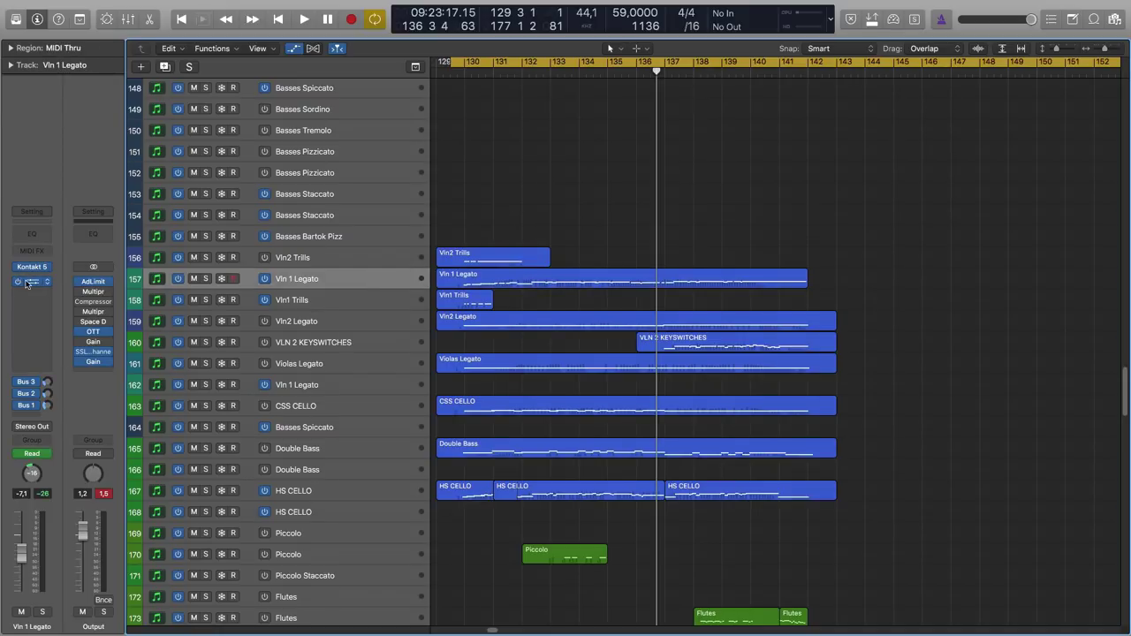
pyautogui.click(32, 281)
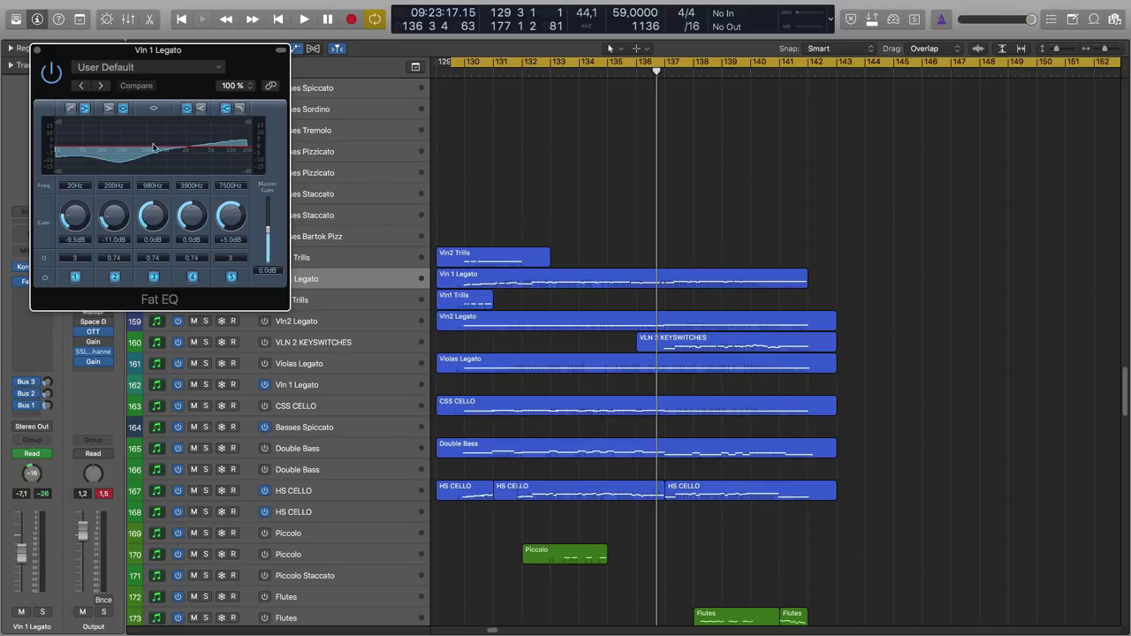
pyautogui.click(37, 50)
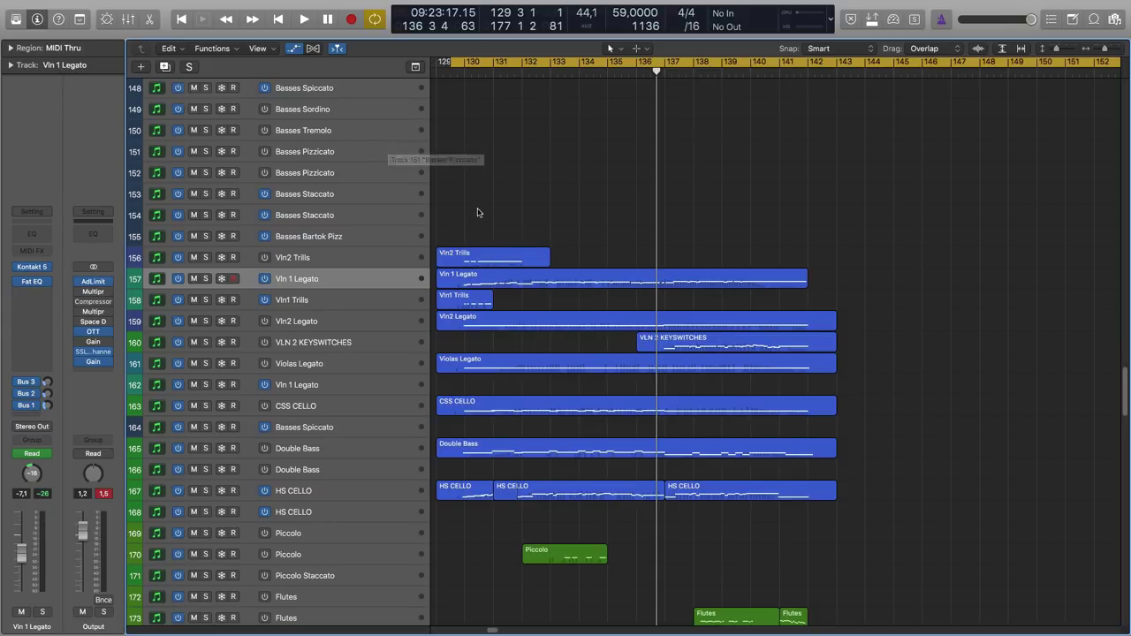
# Step: Solo the Vln2 Trills and Vln1 Trills regions together, then reset the channel peak readouts
pyautogui.scroll(-1, 480, 209)
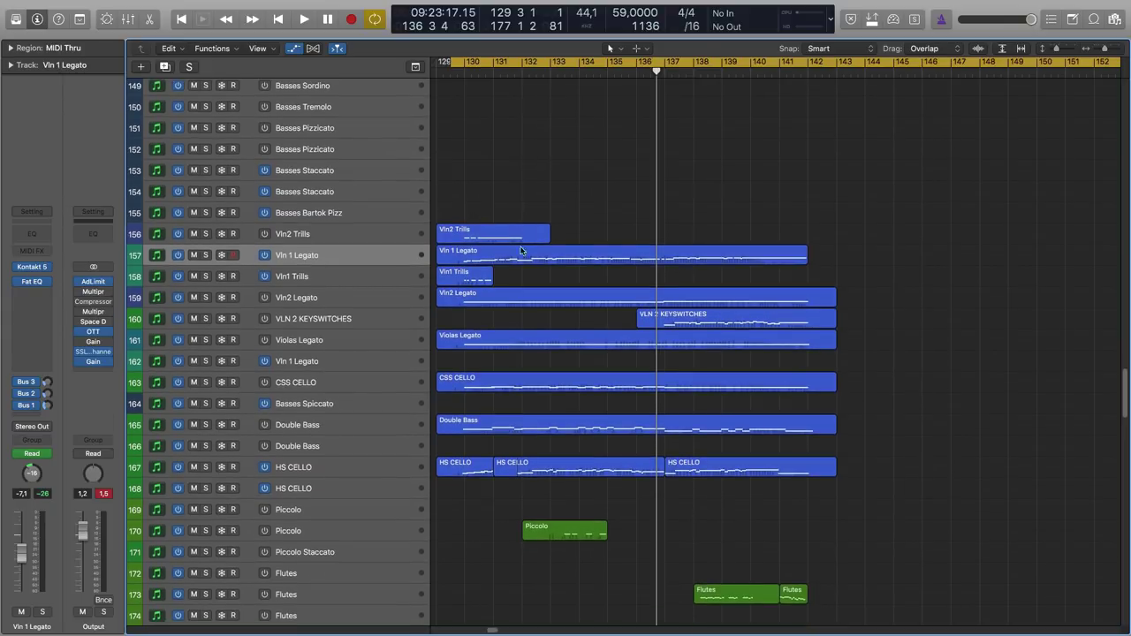
pyautogui.click(524, 258)
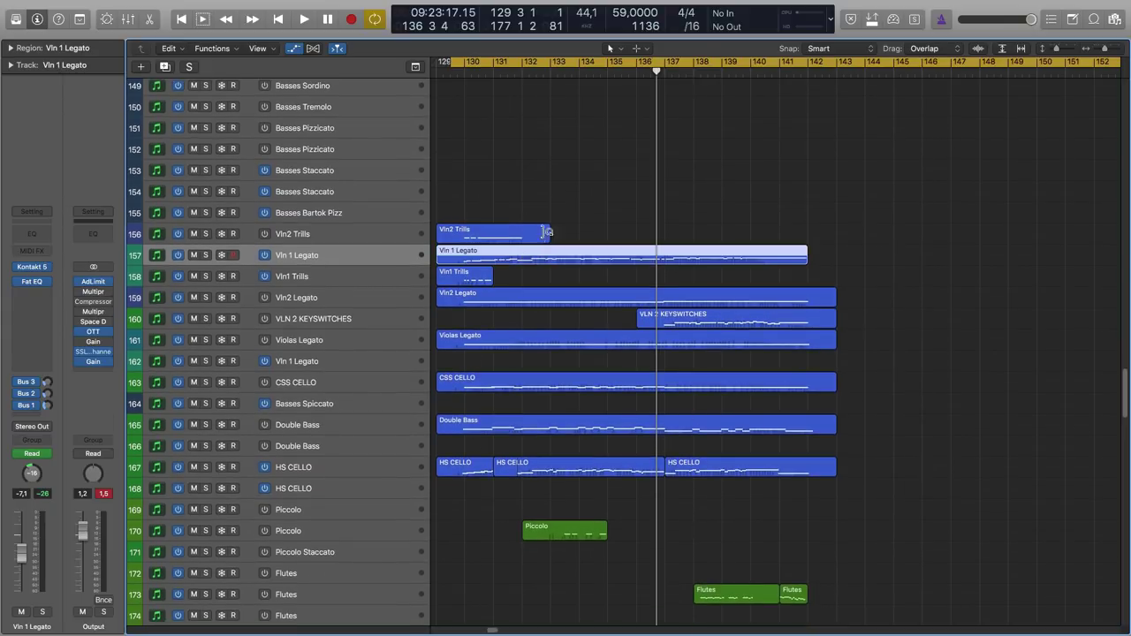
pyautogui.press('super+Down')
pyautogui.click(509, 209)
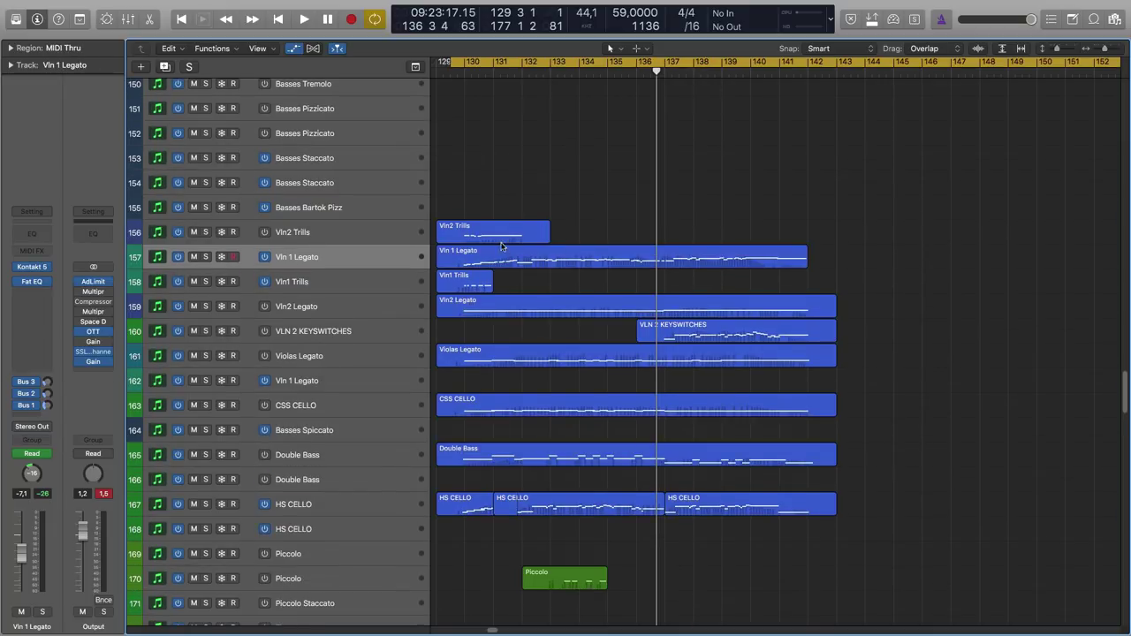
pyautogui.click(501, 236)
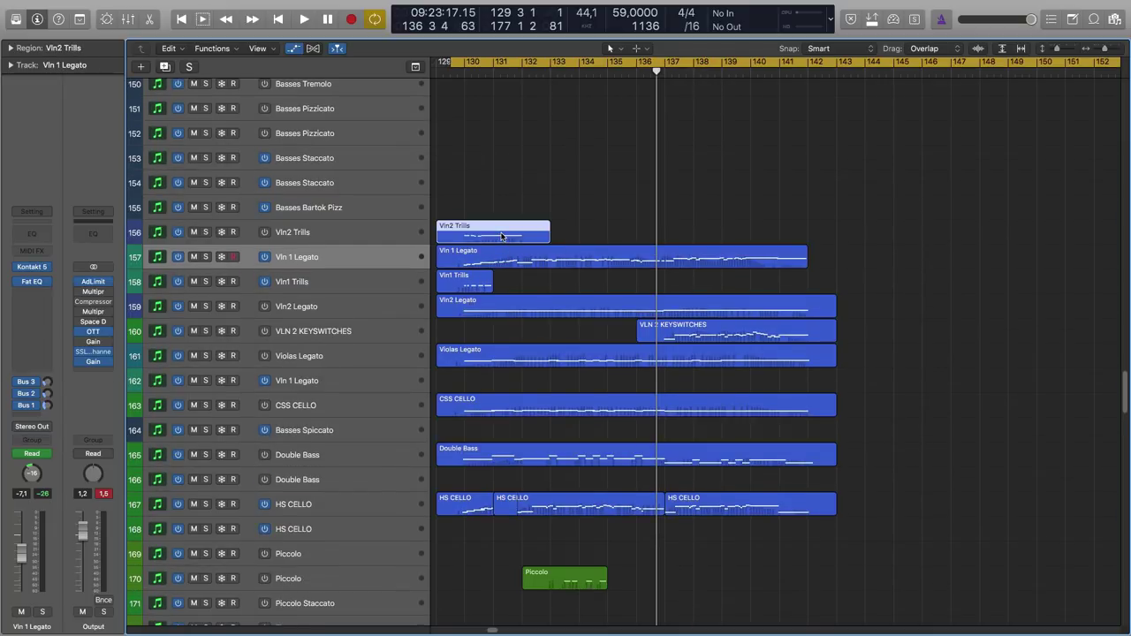
pyautogui.keyDown('shift'); pyautogui.click(477, 285); pyautogui.keyUp('shift')
pyautogui.hotkey('ctrl', 's')
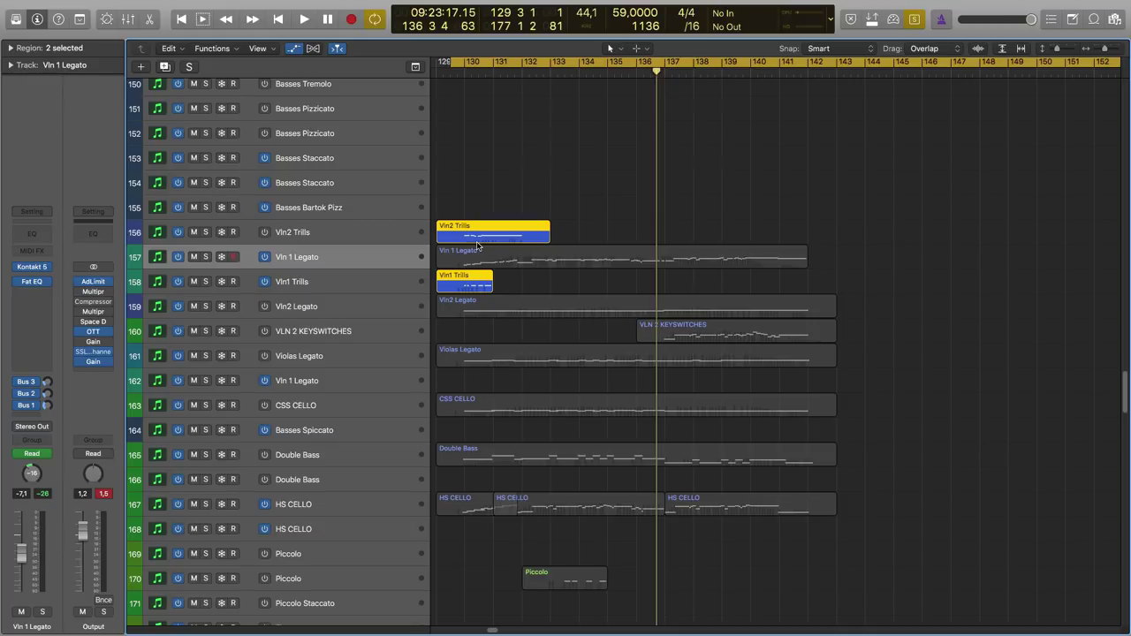
pyautogui.scroll(1, 490, 202)
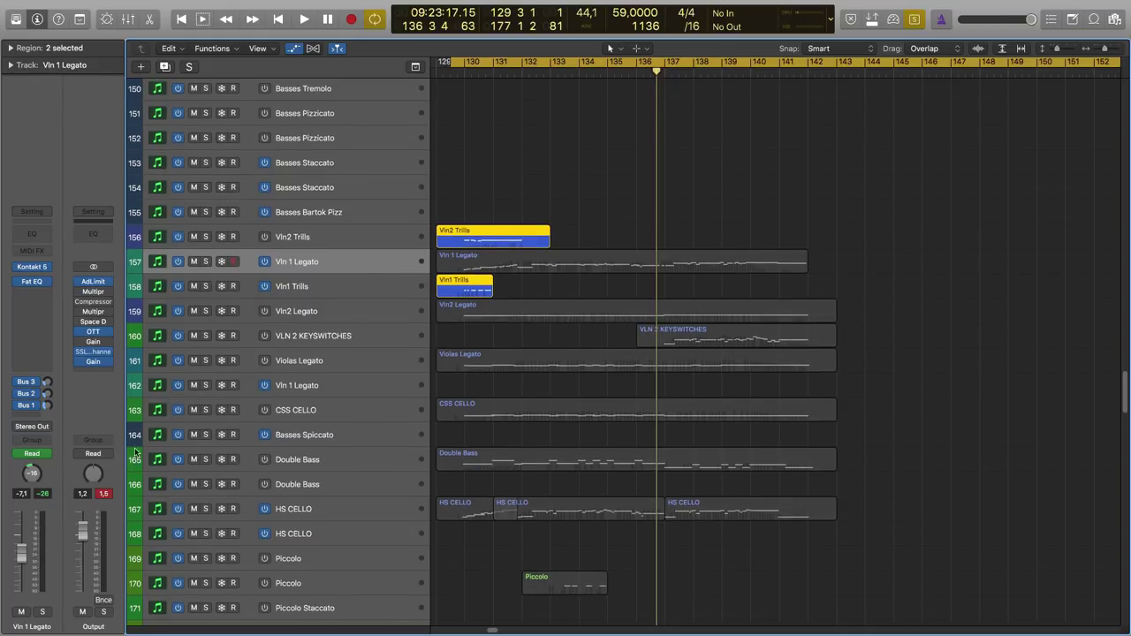
pyautogui.click(103, 494)
# Step: Solo and play the Vln 1 Legato region alone, then turn the solo off
pyautogui.click(545, 277)
pyautogui.click(547, 268)
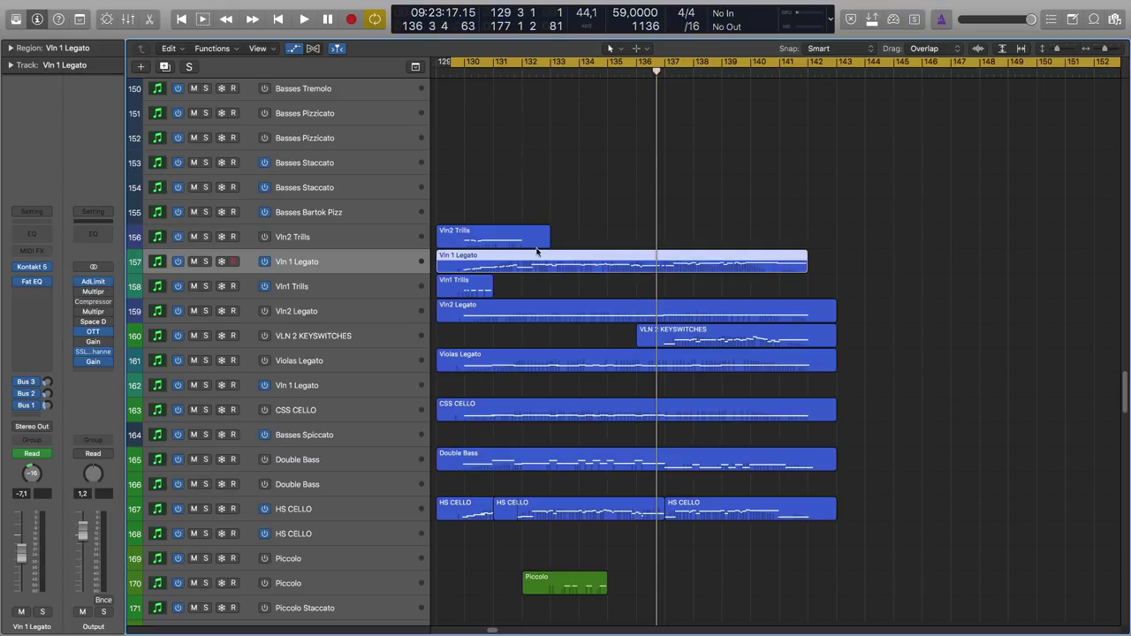
pyautogui.hotkey('ctrl', 's')
pyautogui.press('space')
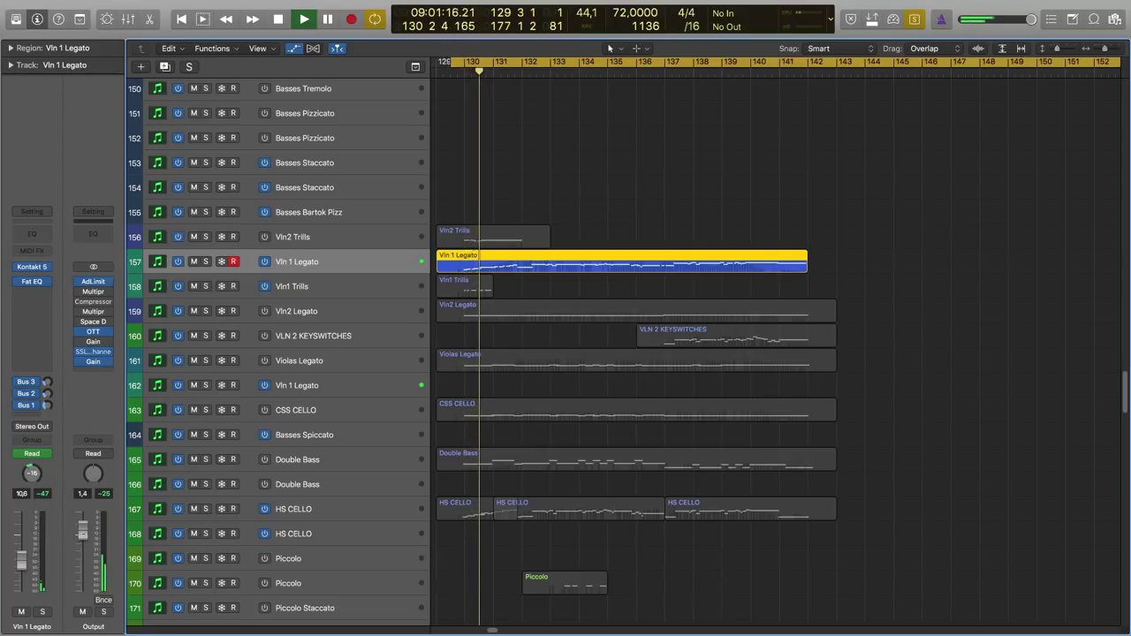
pyautogui.hotkey('ctrl', 's')
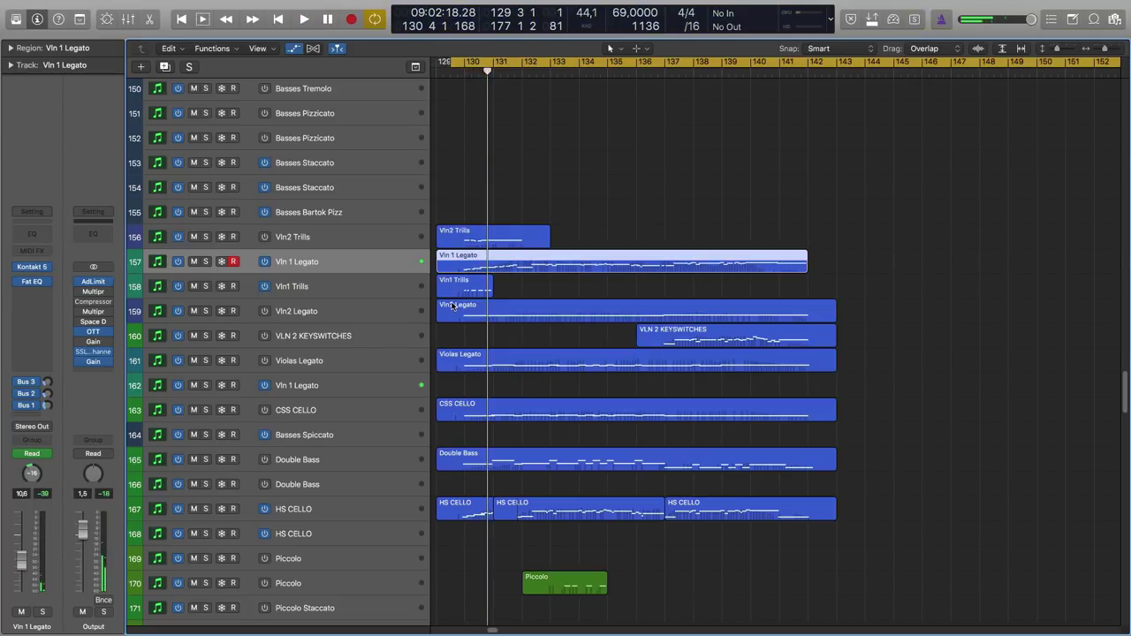
# Step: Solo the Vln1 Trills, Vln2 Trills and Vln 1 Legato regions, play them, then stop
pyautogui.click(452, 288)
pyautogui.keyDown('shift'); pyautogui.click(468, 237); pyautogui.keyUp('shift')
pyautogui.keyDown('shift'); pyautogui.click(473, 262); pyautogui.keyUp('shift')
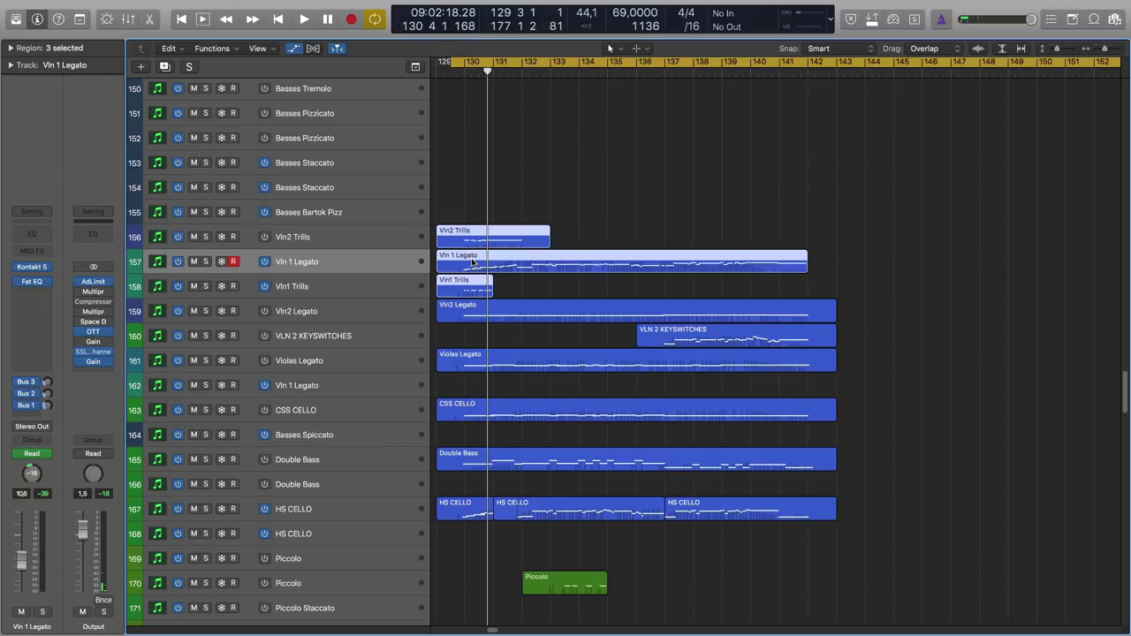
pyautogui.hotkey('ctrl', 's')
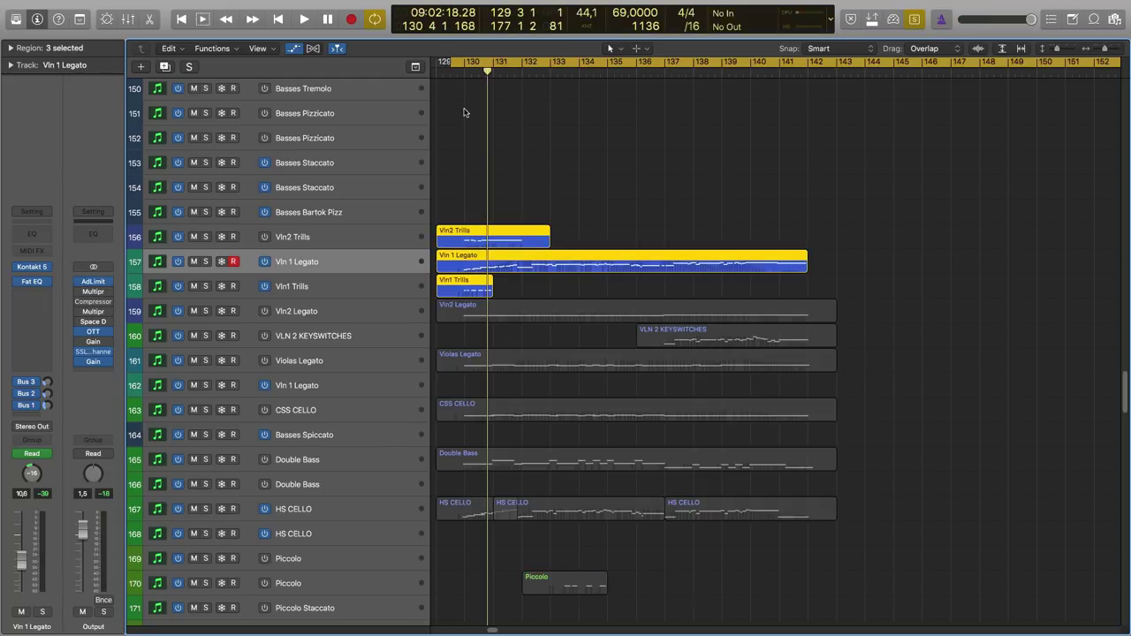
pyautogui.press('space')
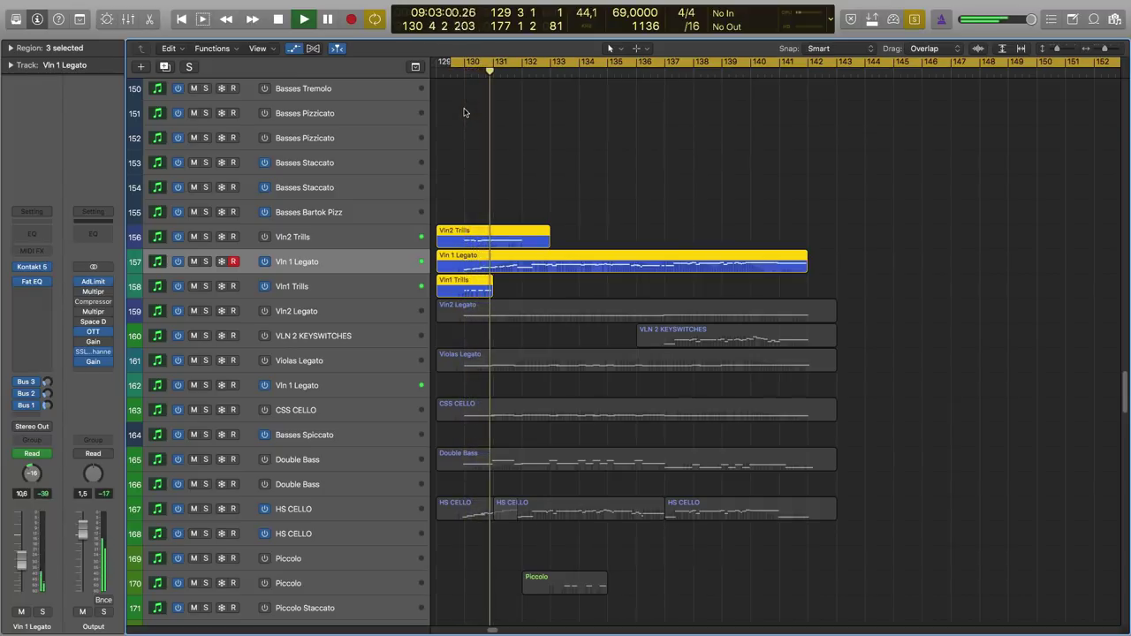
pyautogui.press('space')
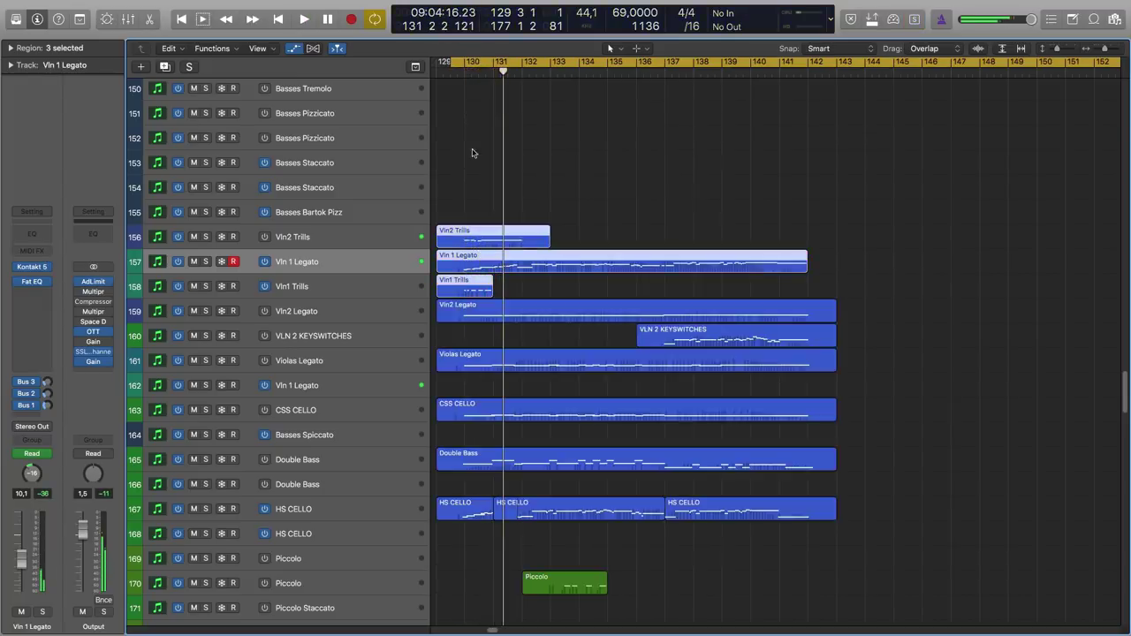
pyautogui.click(473, 162)
# Step: Zoom in on the bars around 130 and select the Vln 1 Legato region
pyautogui.press('super+Left')
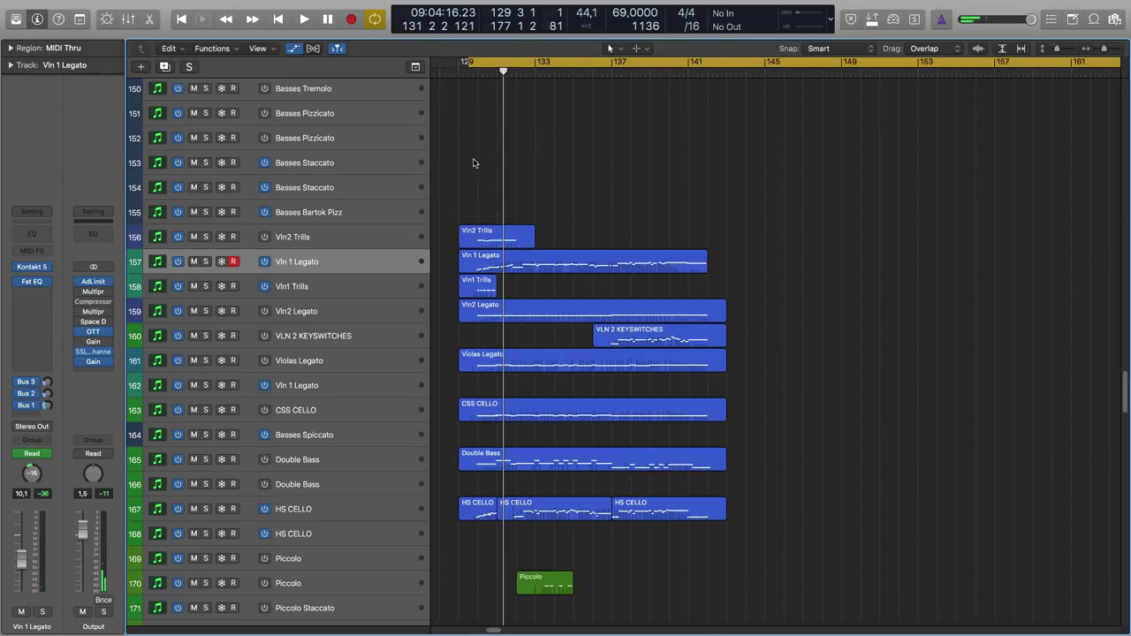
pyautogui.press('super+Up')
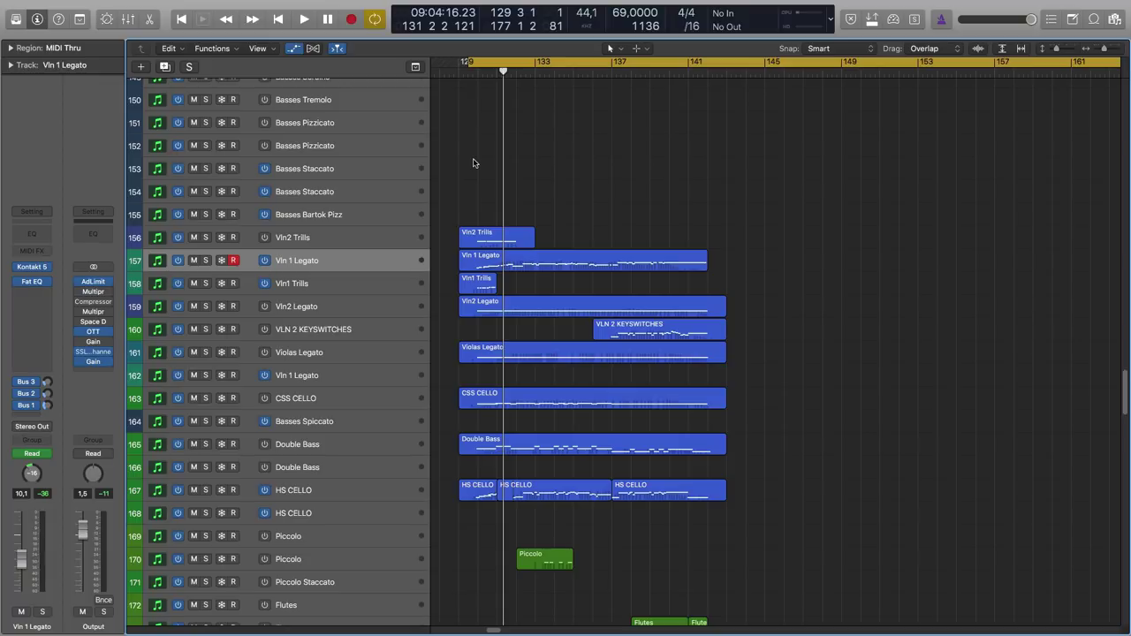
pyautogui.press('super+Right')
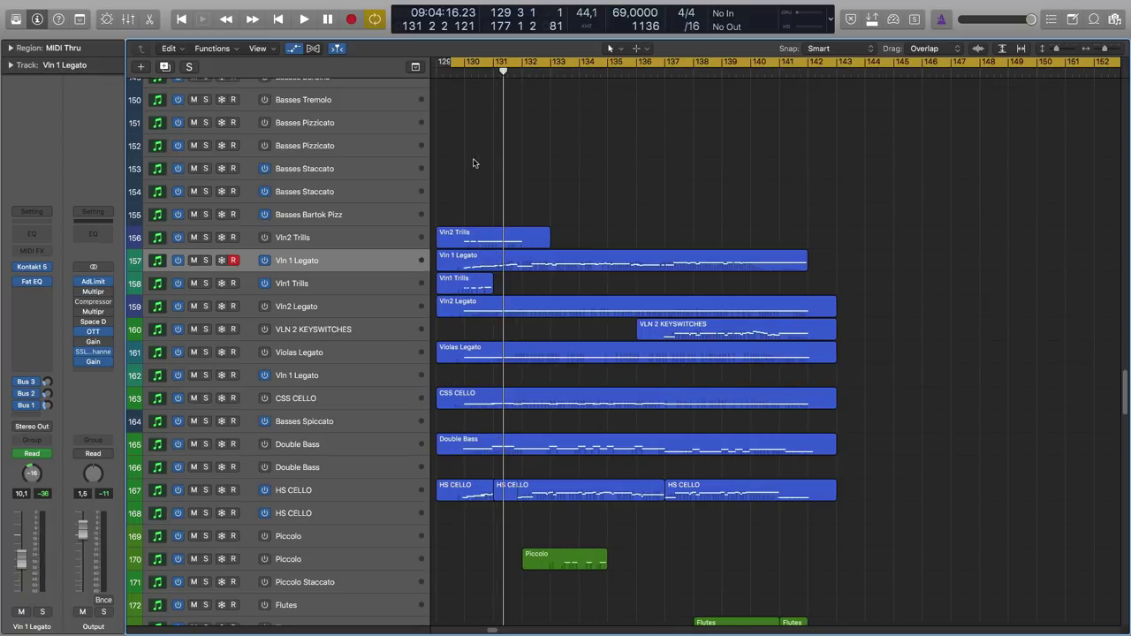
pyautogui.click(493, 261)
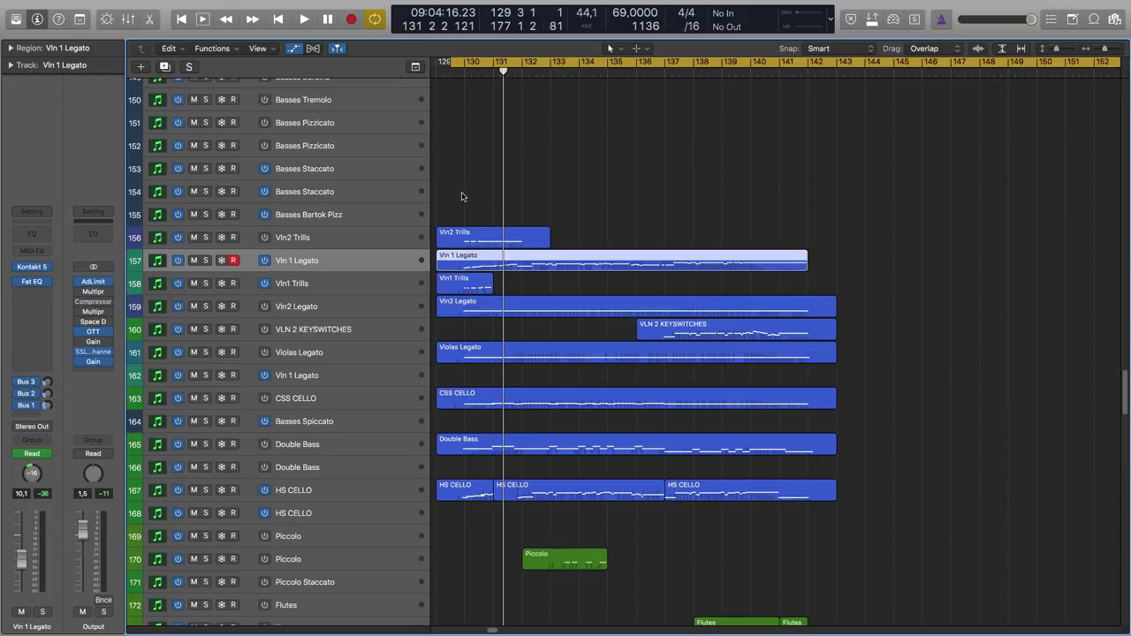
# Step: Select the eleven string regions around bar 130, solo them, and play from bar 129
pyautogui.moveTo(460, 194); pyautogui.dragTo(788, 511)
pyautogui.hotkey('ctrl', 's')
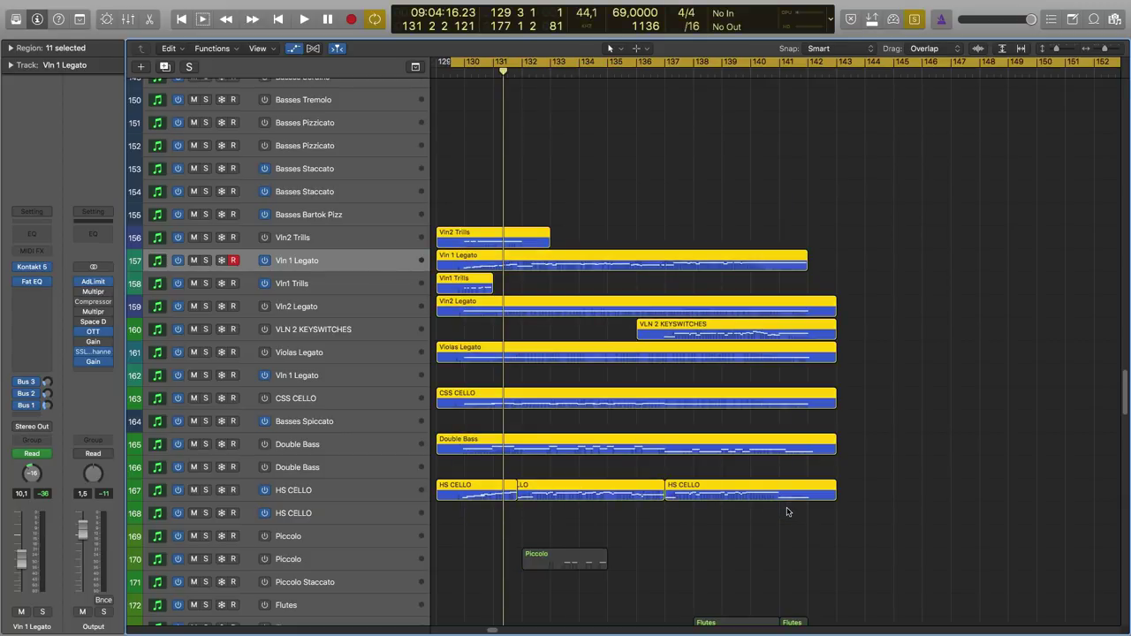
pyautogui.press('space')
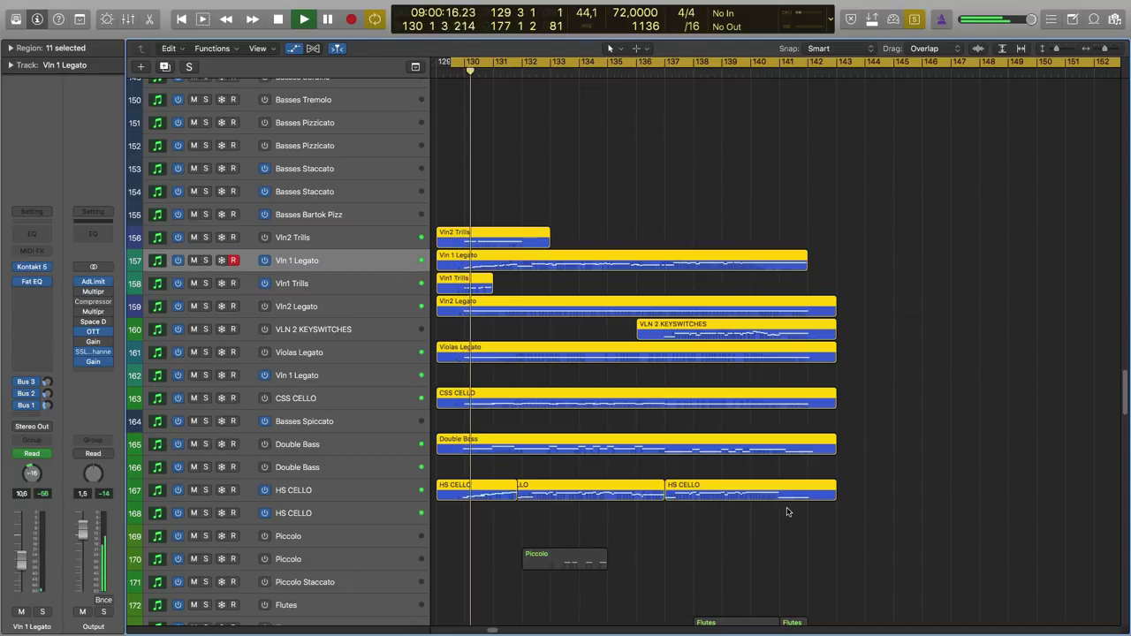
pyautogui.press('space')
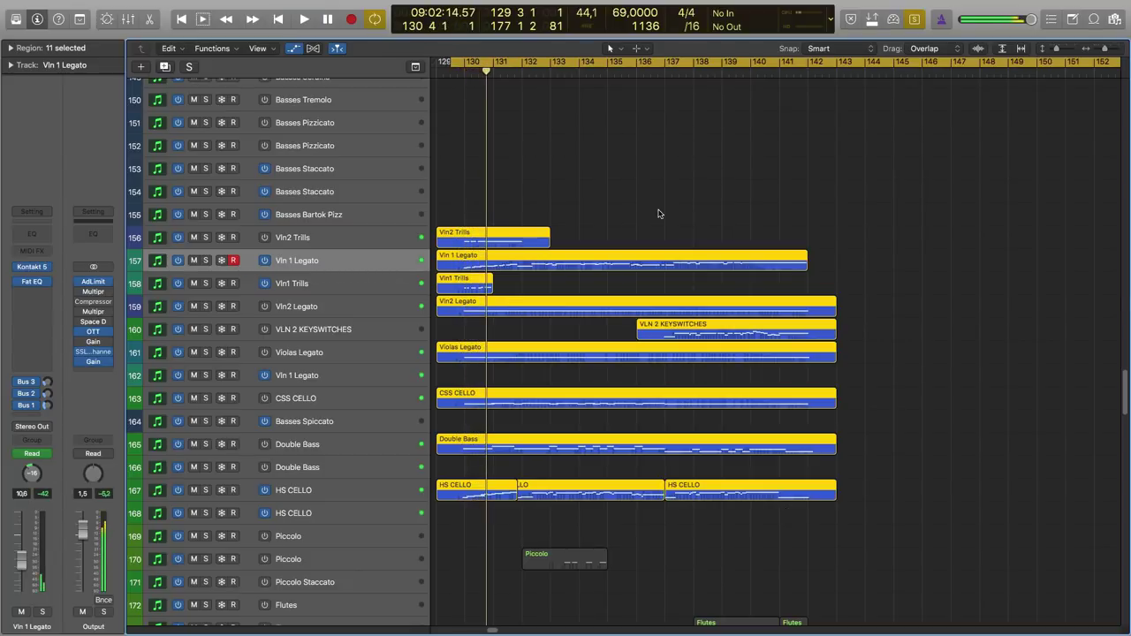
# Step: Turn the solo off, deselect the strings, and zoom out to the full arrangement
pyautogui.hotkey('ctrl', 's')
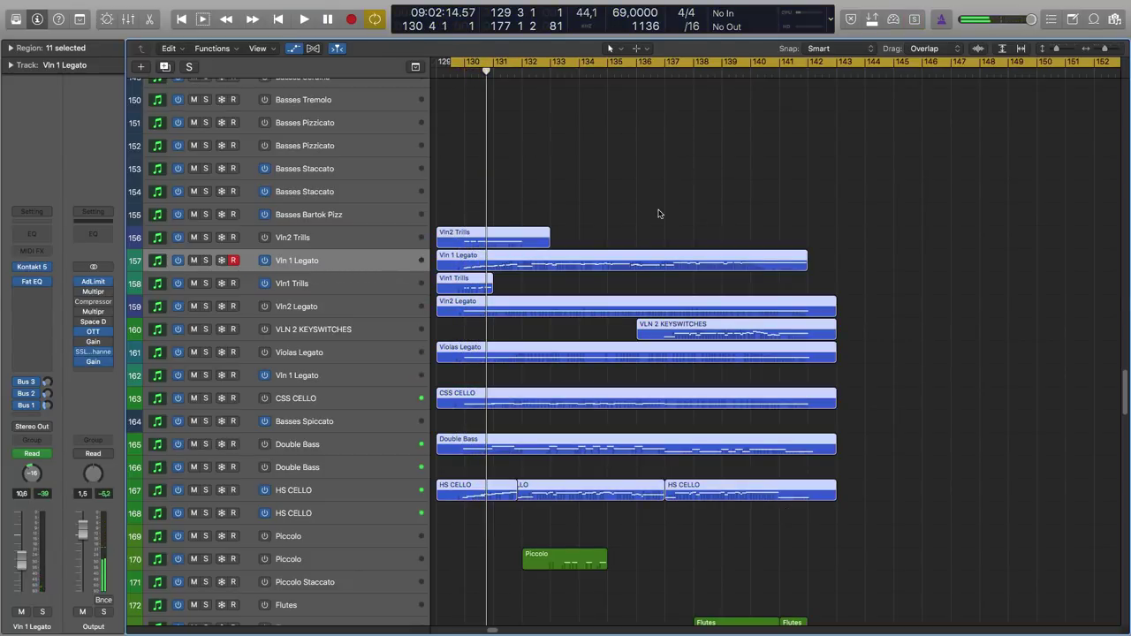
pyautogui.click(659, 213)
pyautogui.press('super+Left')
pyautogui.press('super+Up')
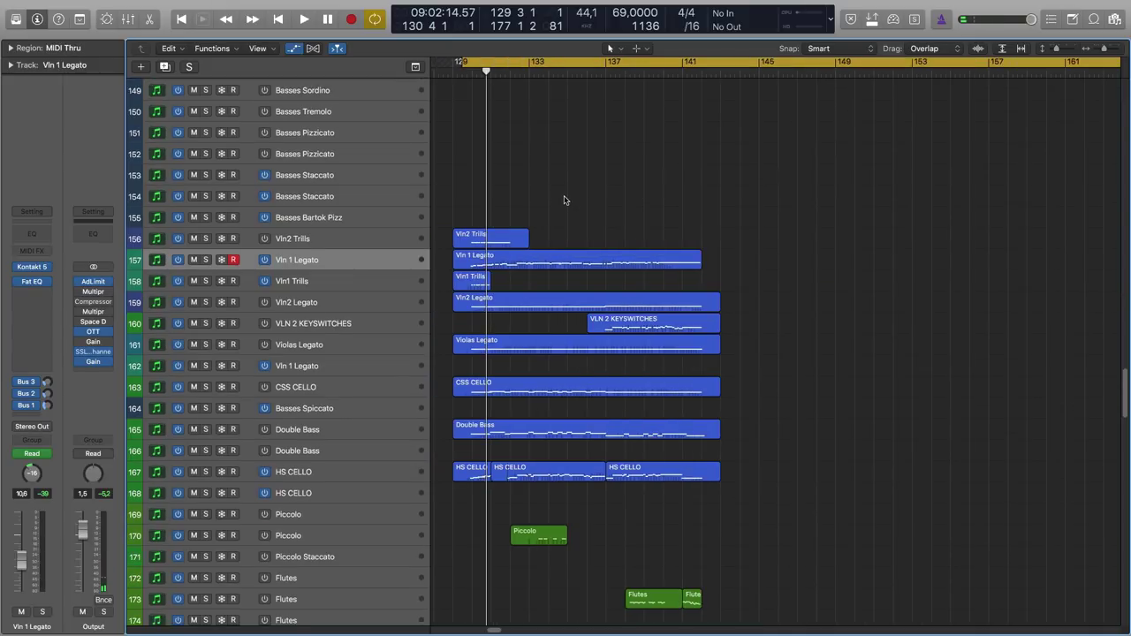
pyautogui.scroll(-3, 564, 203)
pyautogui.scroll(-6, 565, 198)
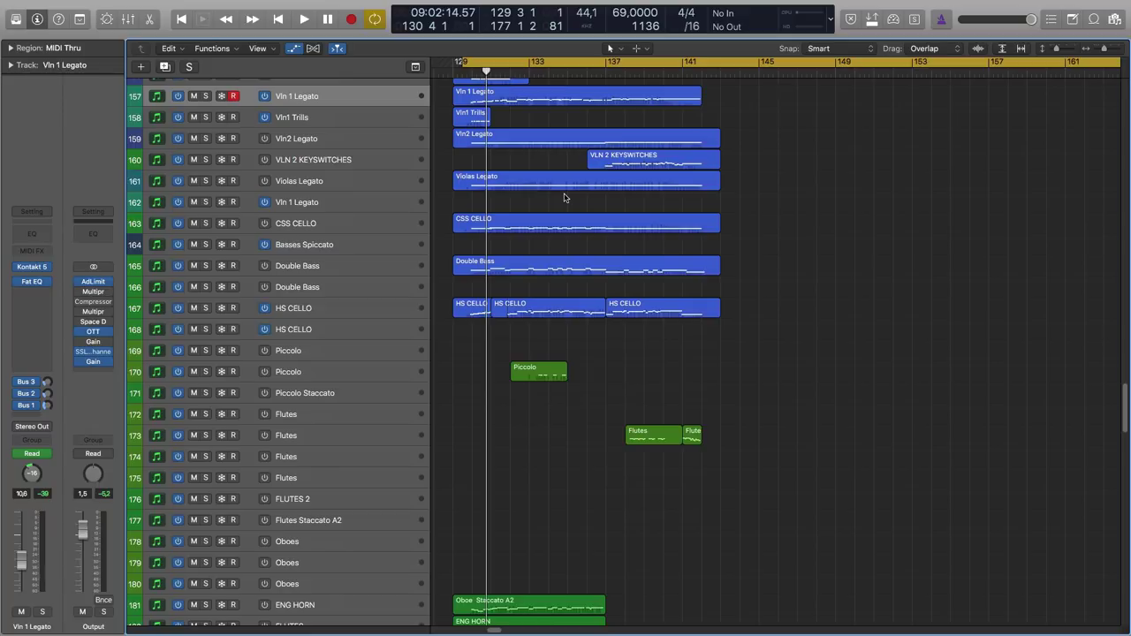
# Step: Scroll down to the GONG track, select its first region at bar 130 and zoom in horizontally
pyautogui.scroll(-10, 564, 198)
pyautogui.scroll(10, 564, 198)
pyautogui.scroll(-20, 565, 198)
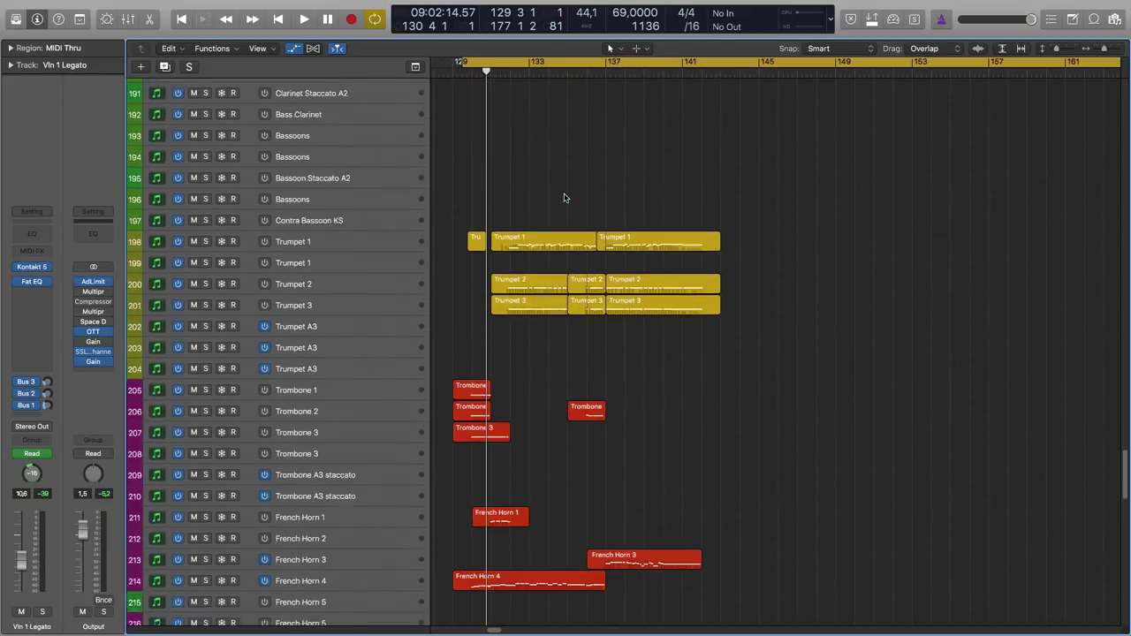
pyautogui.scroll(-20, 565, 198)
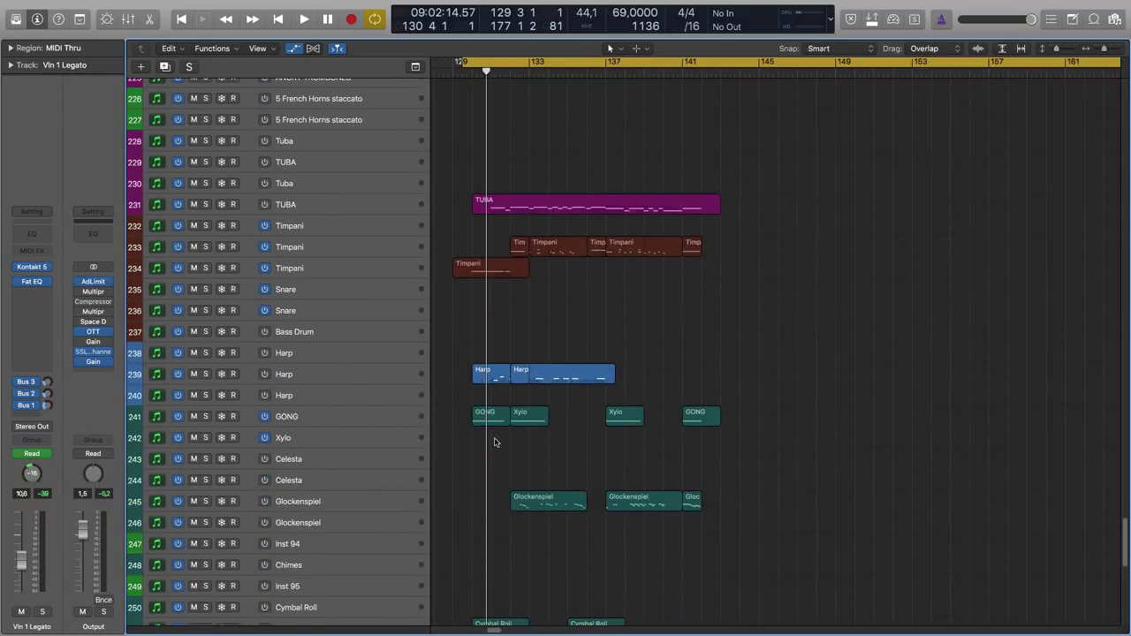
pyautogui.click(495, 421)
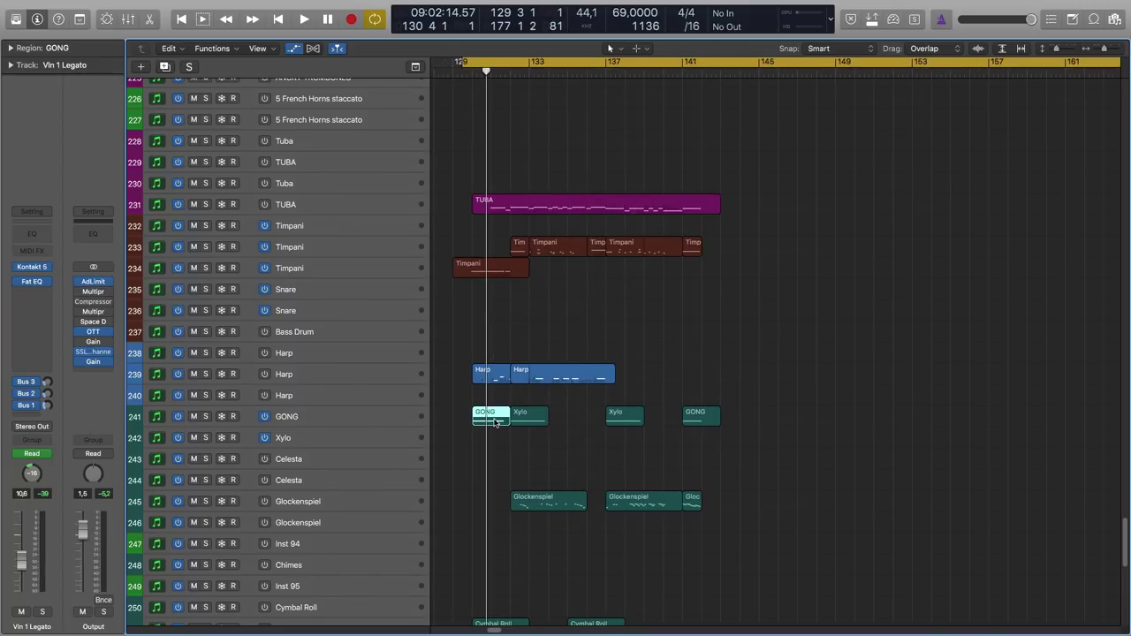
pyautogui.press('super+Right')
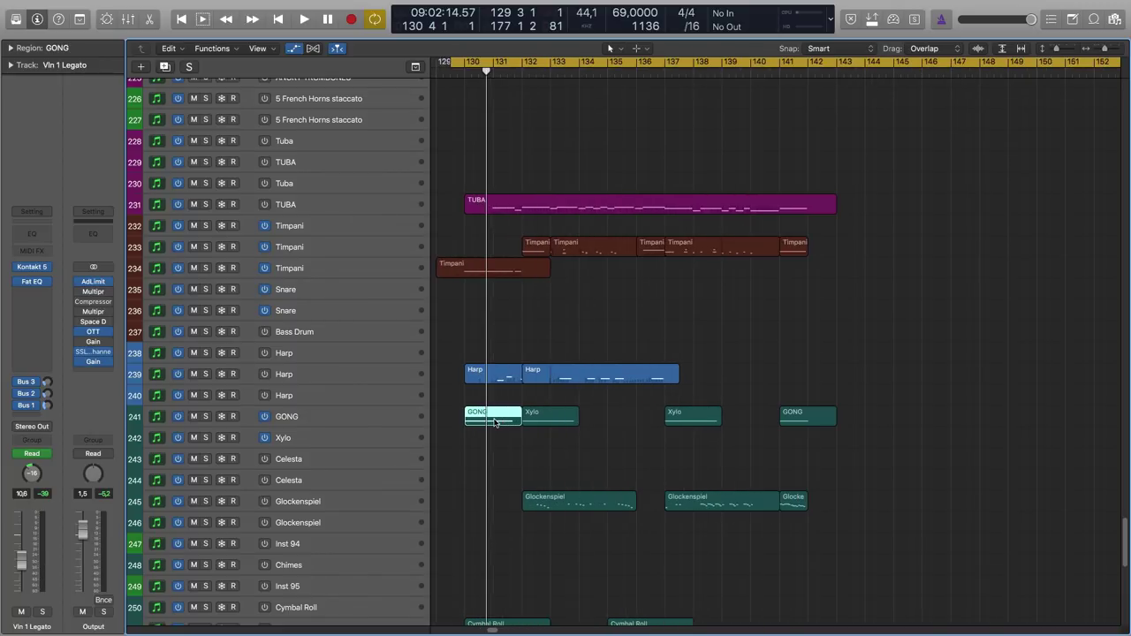
pyautogui.click(511, 325)
pyautogui.click(497, 421)
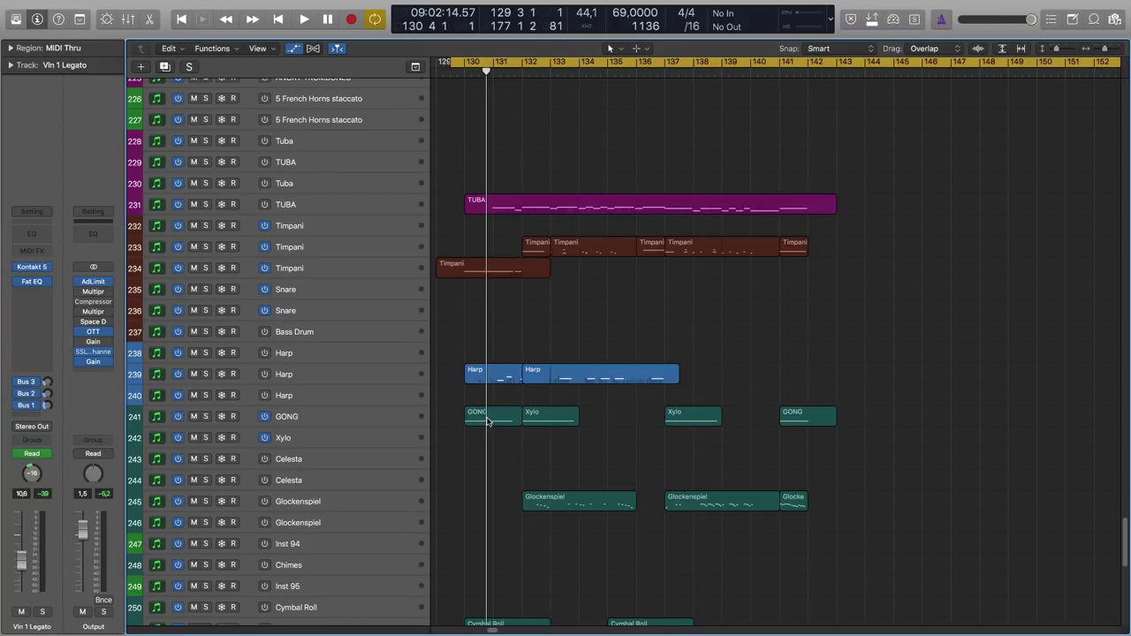
# Step: Solo the first GONG region and play it alone from beat 4 of bar 129
pyautogui.hotkey('ctrl', 's')
pyautogui.moveTo(446, 62); pyautogui.dragTo(456, 64)
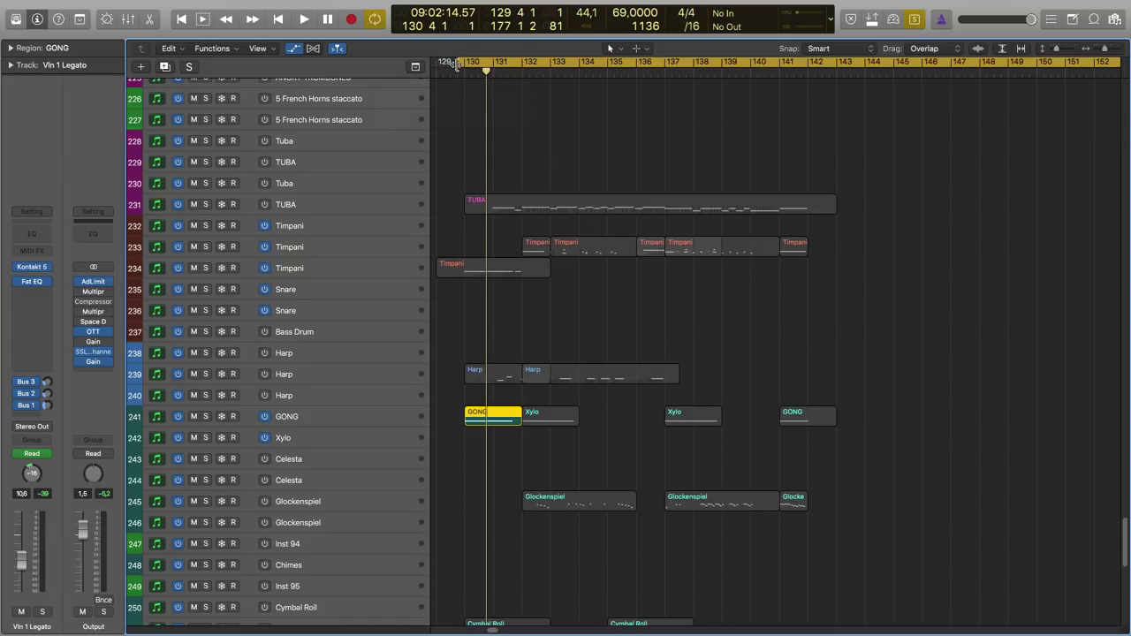
pyautogui.press('space')
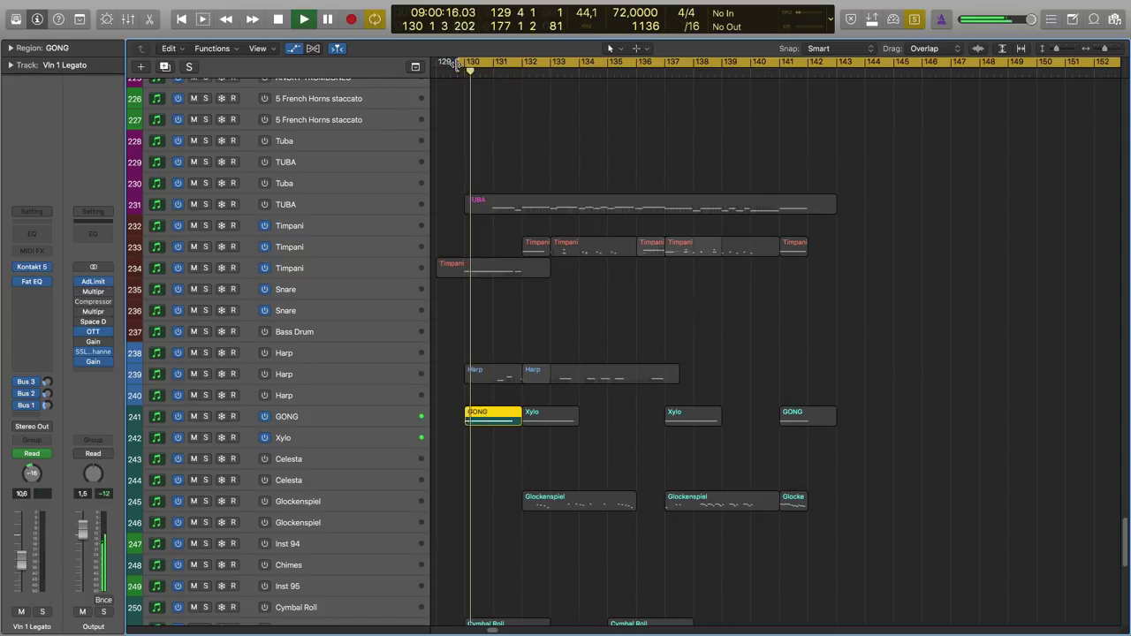
pyautogui.press('space')
pyautogui.hotkey('ctrl', 's')
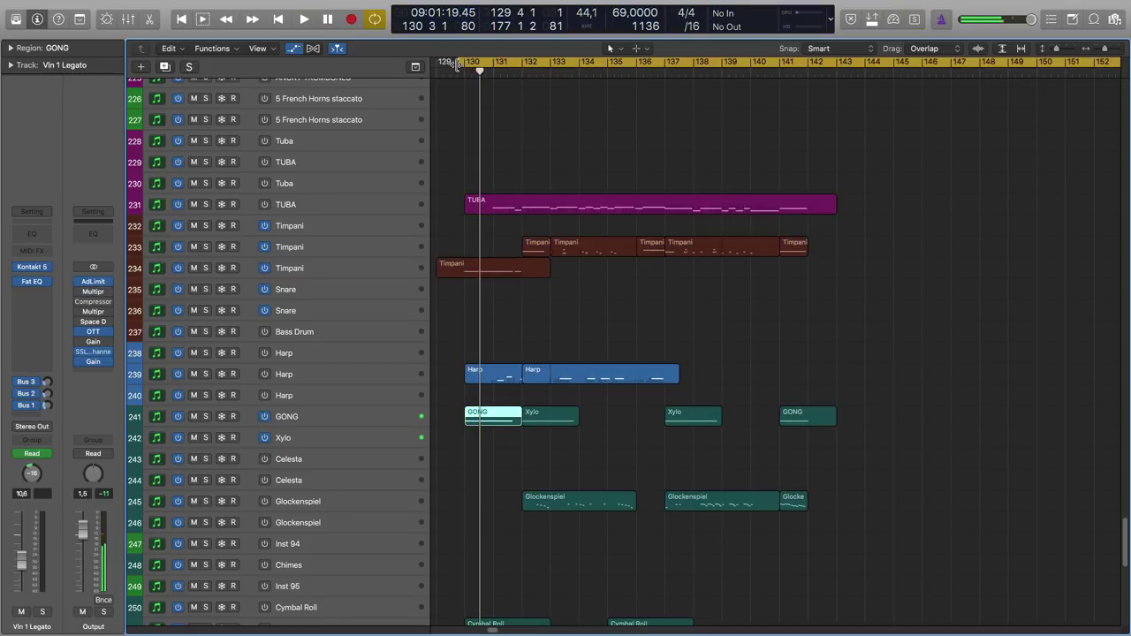
# Step: Move the loop start to beat 3 of bar 129 and play the passage with the gong muted
pyautogui.moveTo(457, 63); pyautogui.dragTo(441, 63)
pyautogui.click(468, 443)
pyautogui.click(485, 427)
pyautogui.press('m')
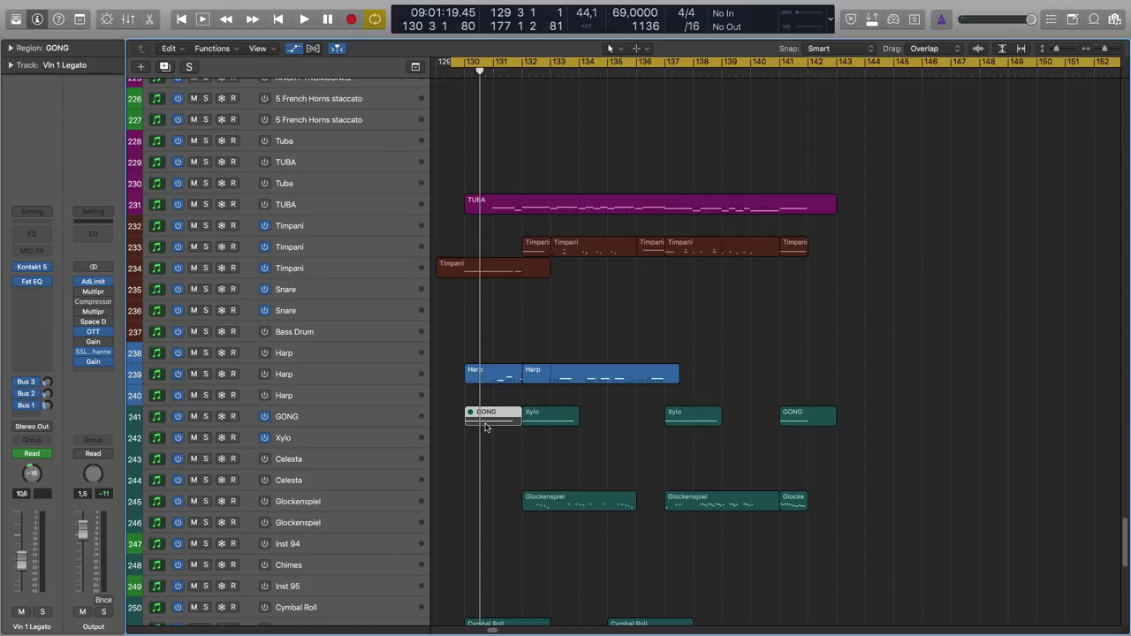
pyautogui.press('space')
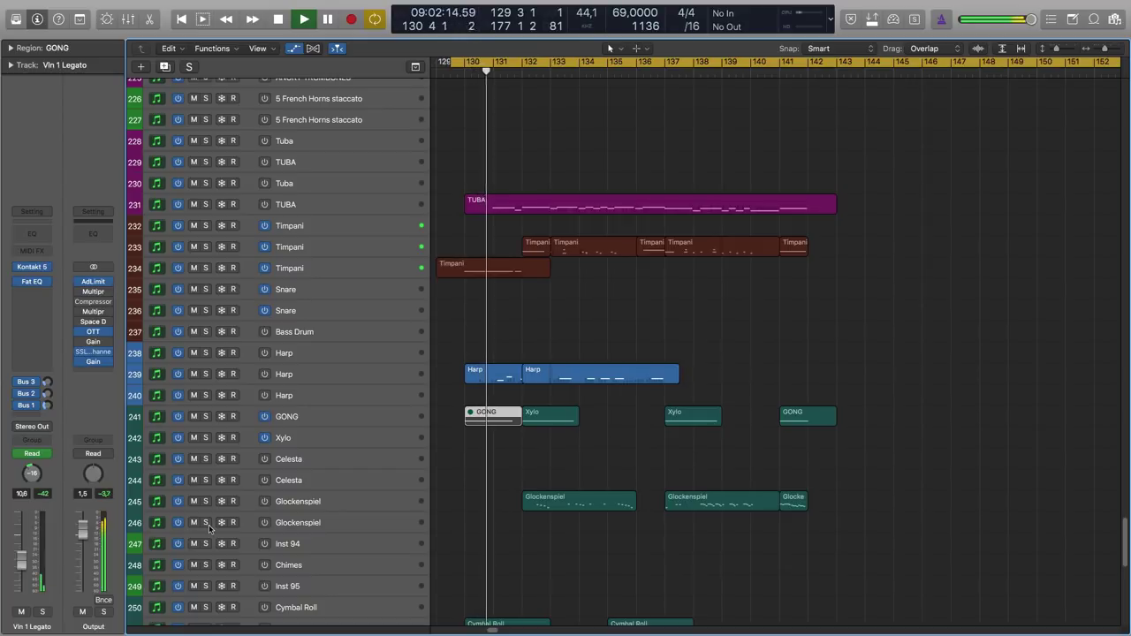
pyautogui.press('space')
# Step: Unmute the first GONG region and play the passage again with it back in
pyautogui.press('m')
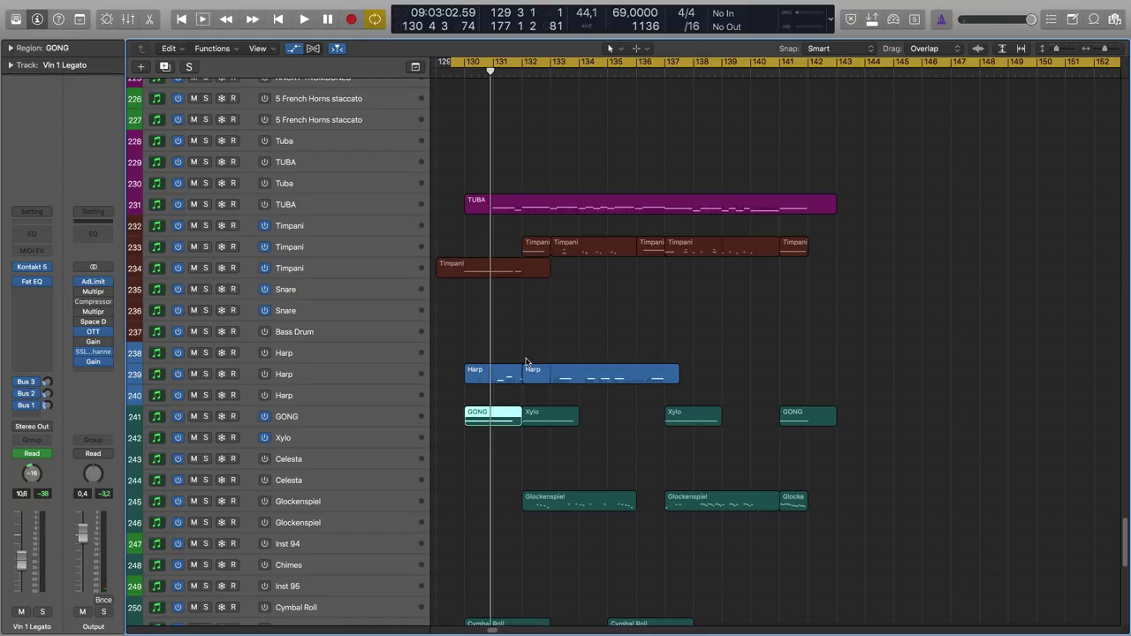
pyautogui.press('space')
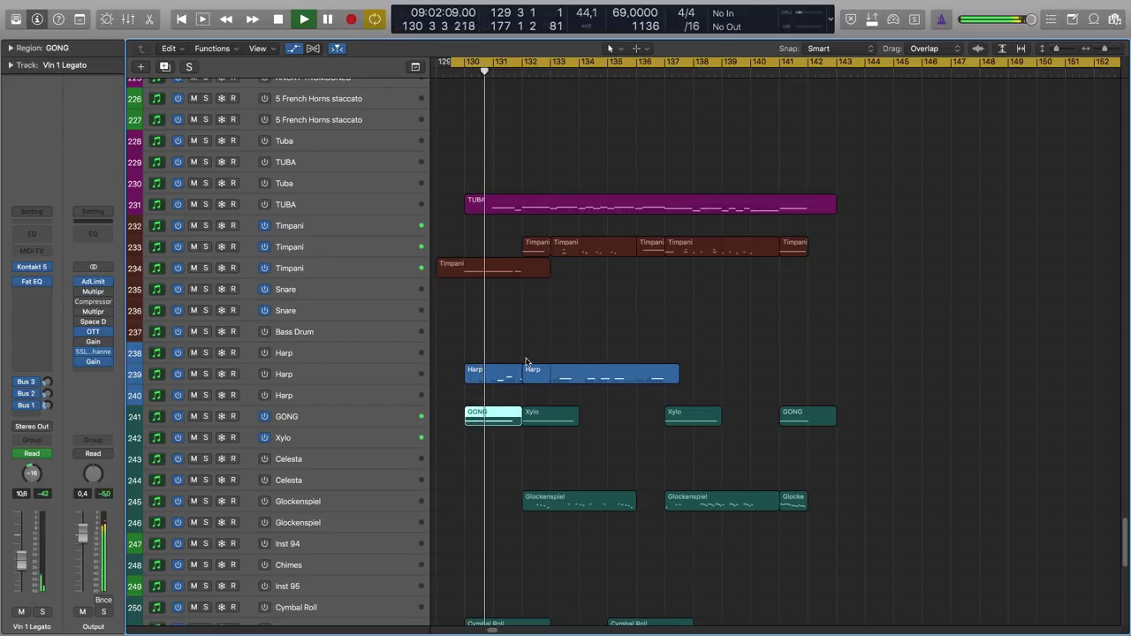
pyautogui.press('space')
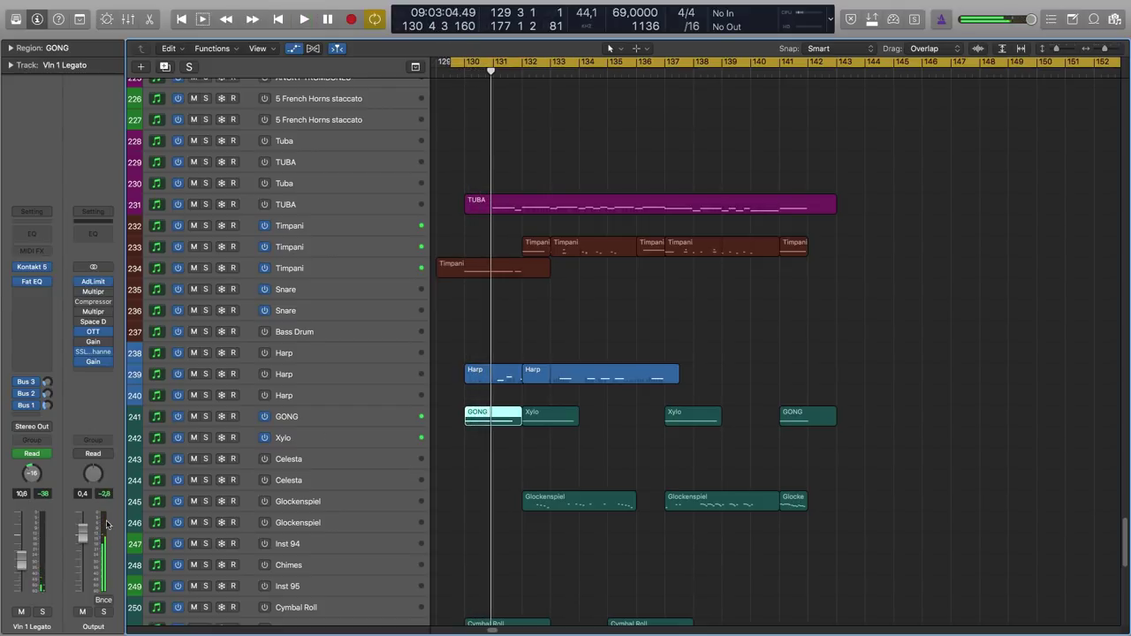
pyautogui.scroll(3, 378, 358)
pyautogui.scroll(20, 458, 310)
pyautogui.scroll(4, 458, 309)
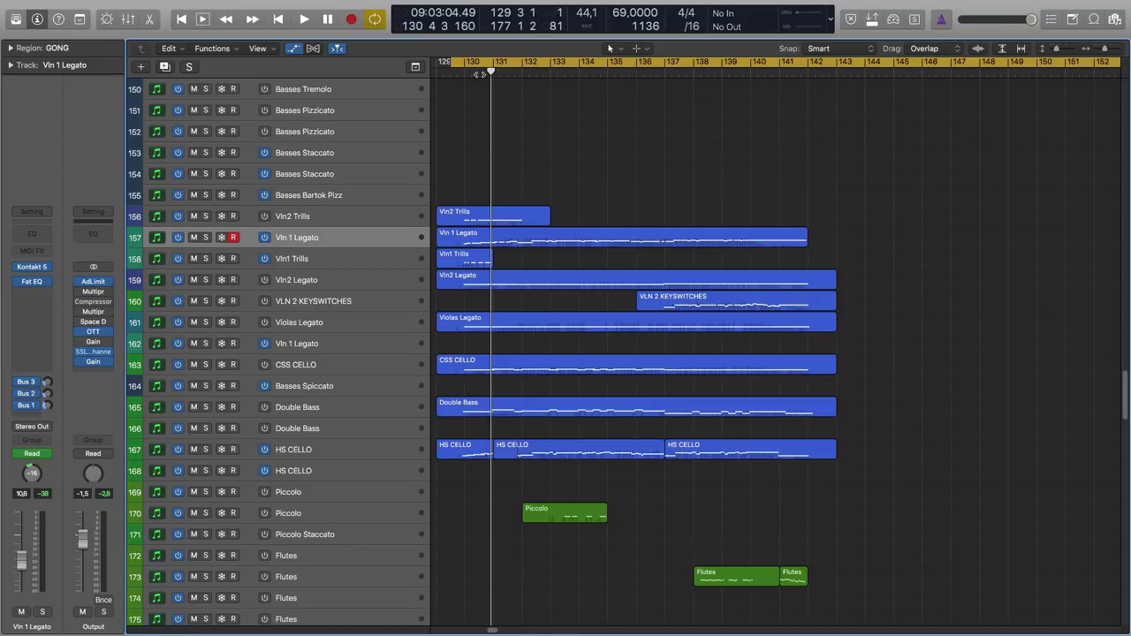
pyautogui.press('k')
pyautogui.scroll(-20, 635, 83)
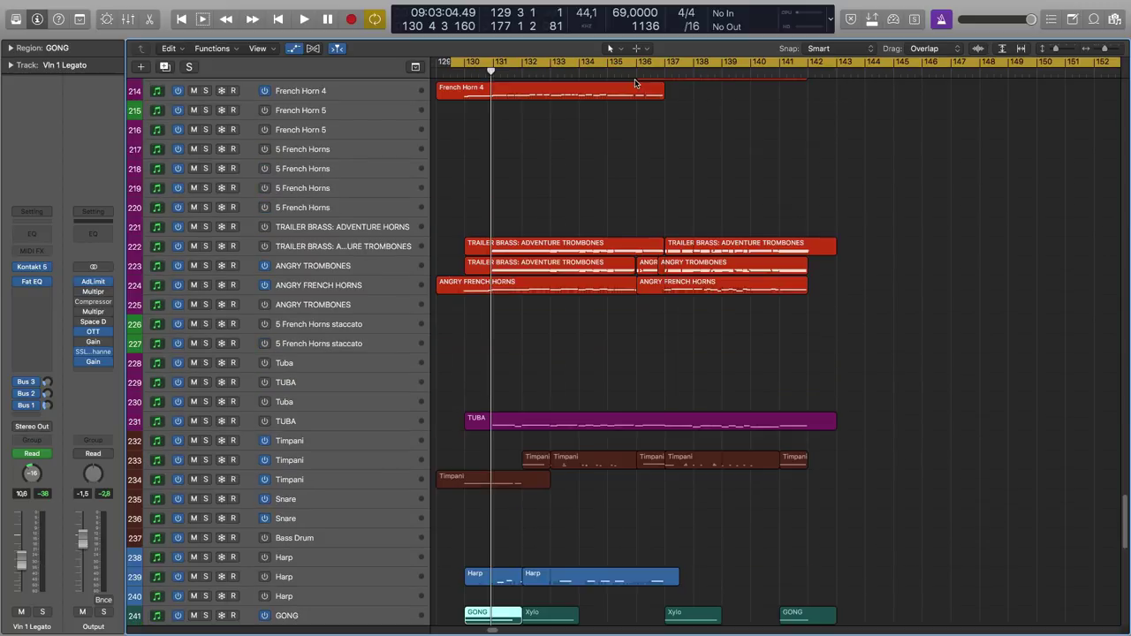
pyautogui.scroll(20, 637, 177)
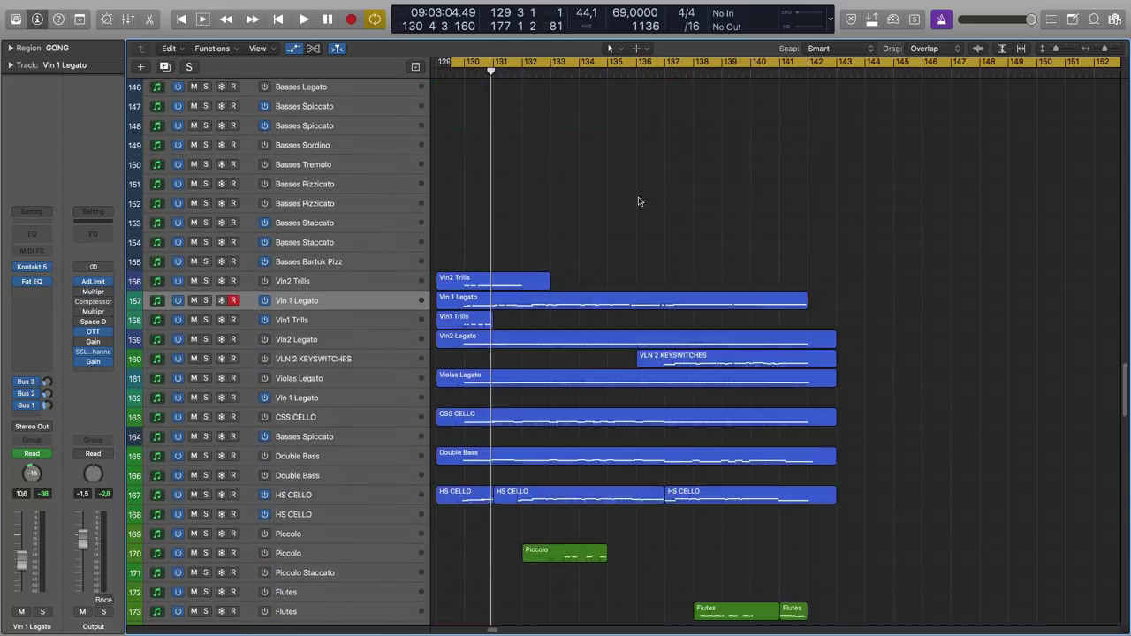
pyautogui.scroll(-1, 639, 201)
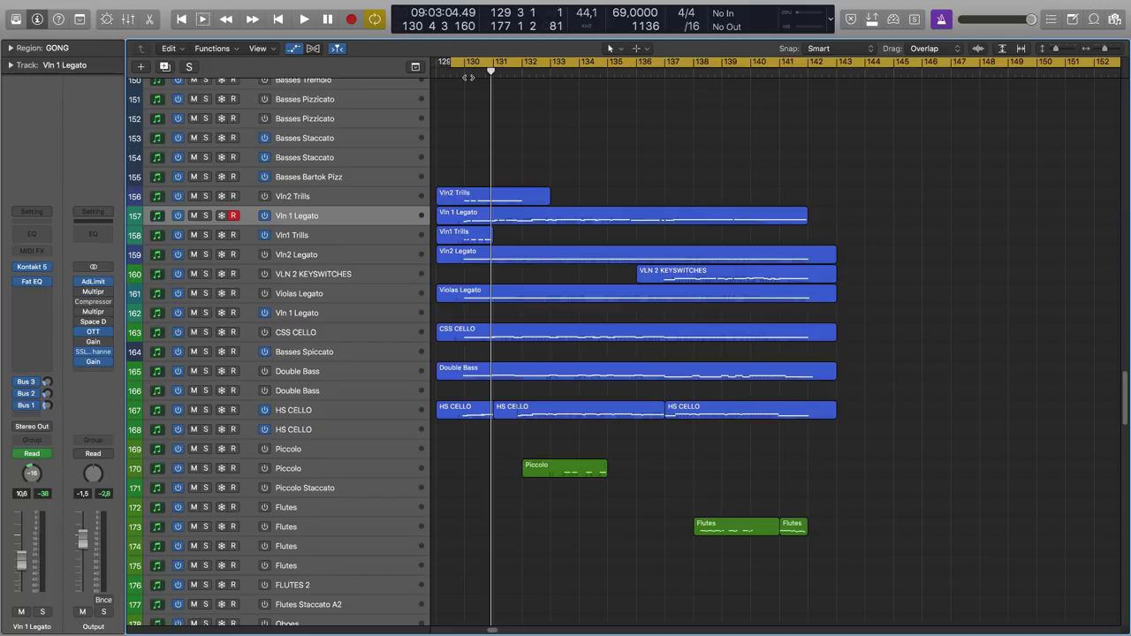
pyautogui.press('super+Right')
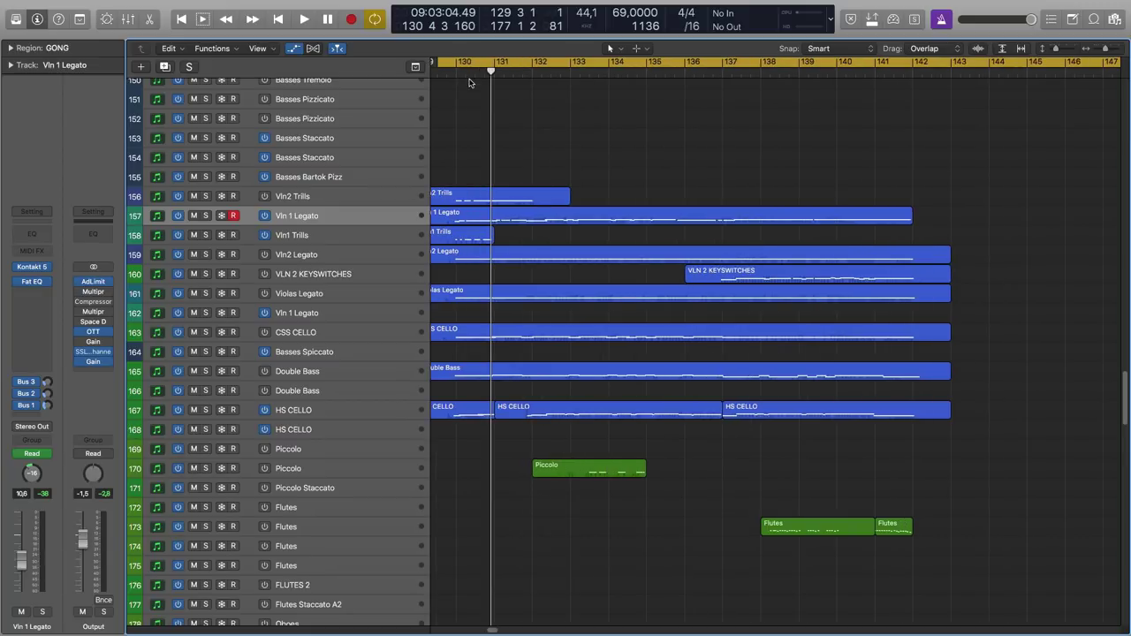
pyautogui.press('super+Left')
pyautogui.press('k')
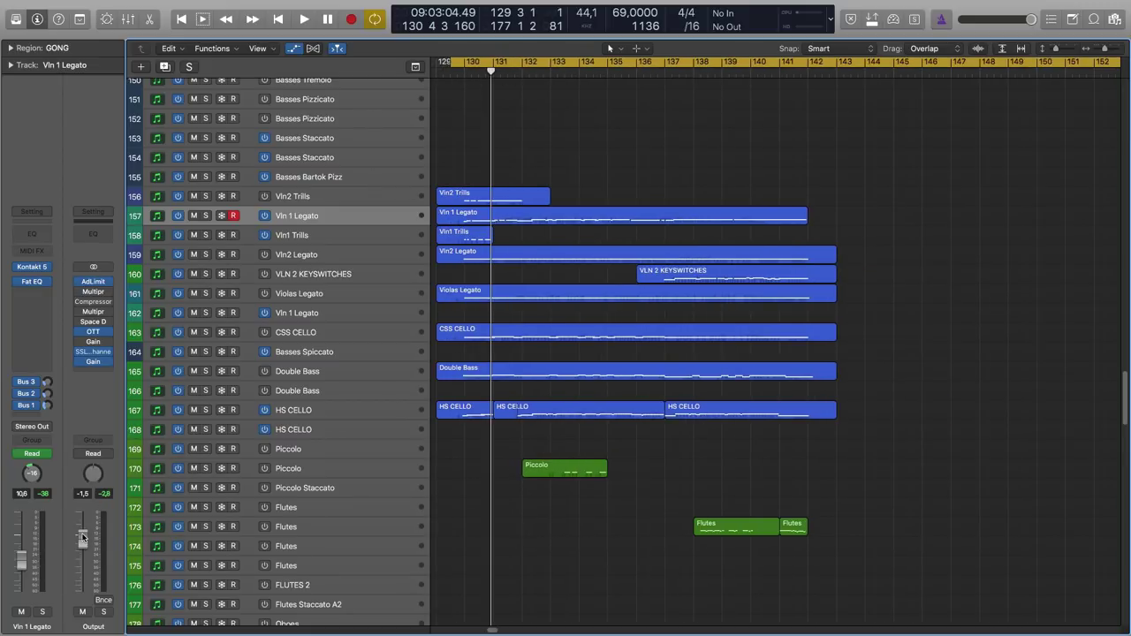
# Step: Play the full arrangement while lowering the master output to about -8 dB
pyautogui.moveTo(82, 537); pyautogui.dragTo(85, 562)
pyautogui.press('space')
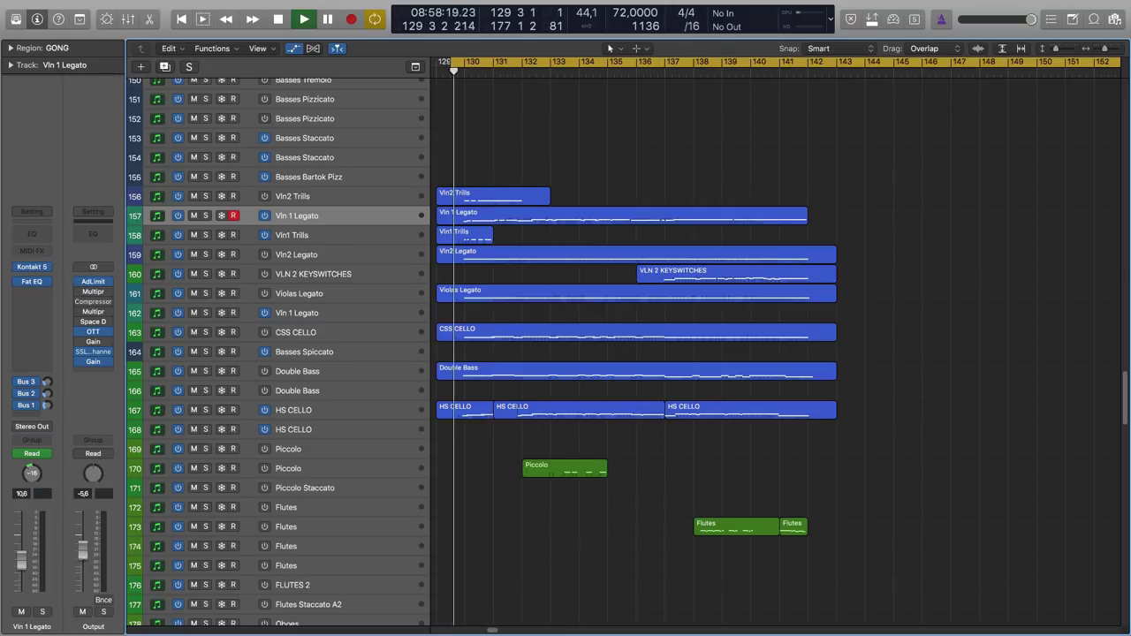
pyautogui.press('space')
pyautogui.press('space')
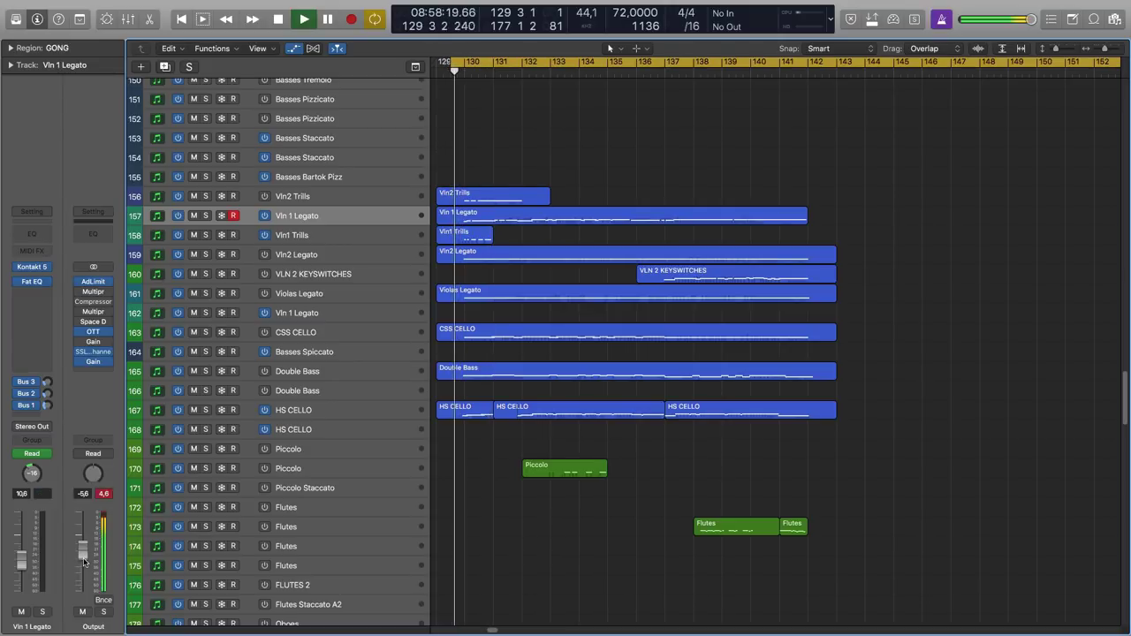
pyautogui.moveTo(84, 562); pyautogui.dragTo(84, 571)
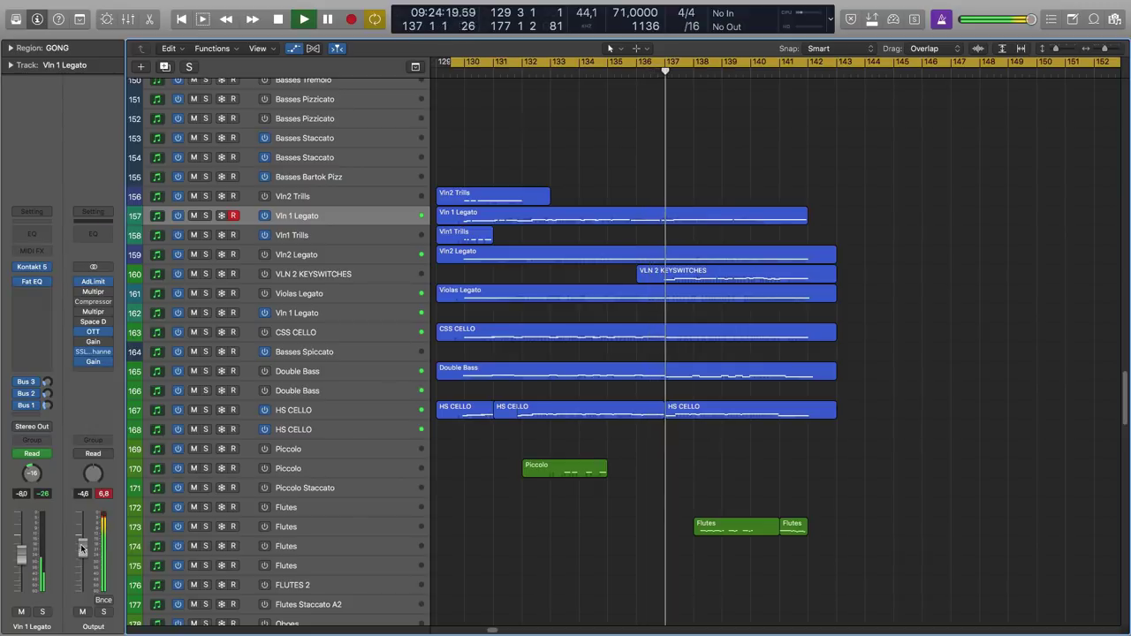
pyautogui.press('space')
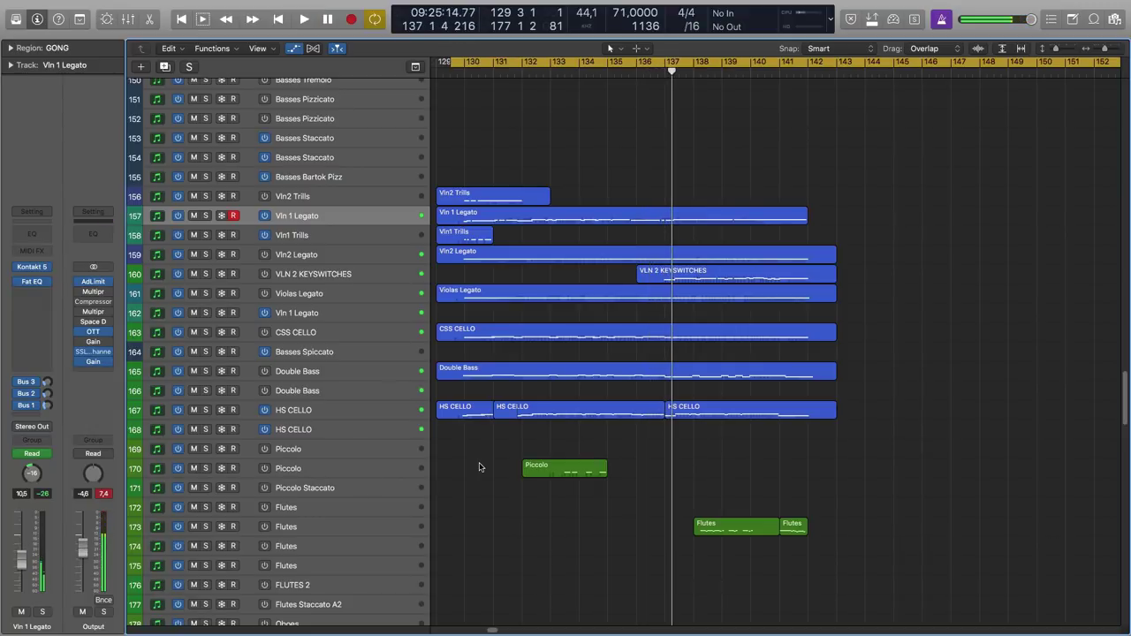
# Step: Return the playhead to bar 129 and turn off the metronome click
pyautogui.press('Return')
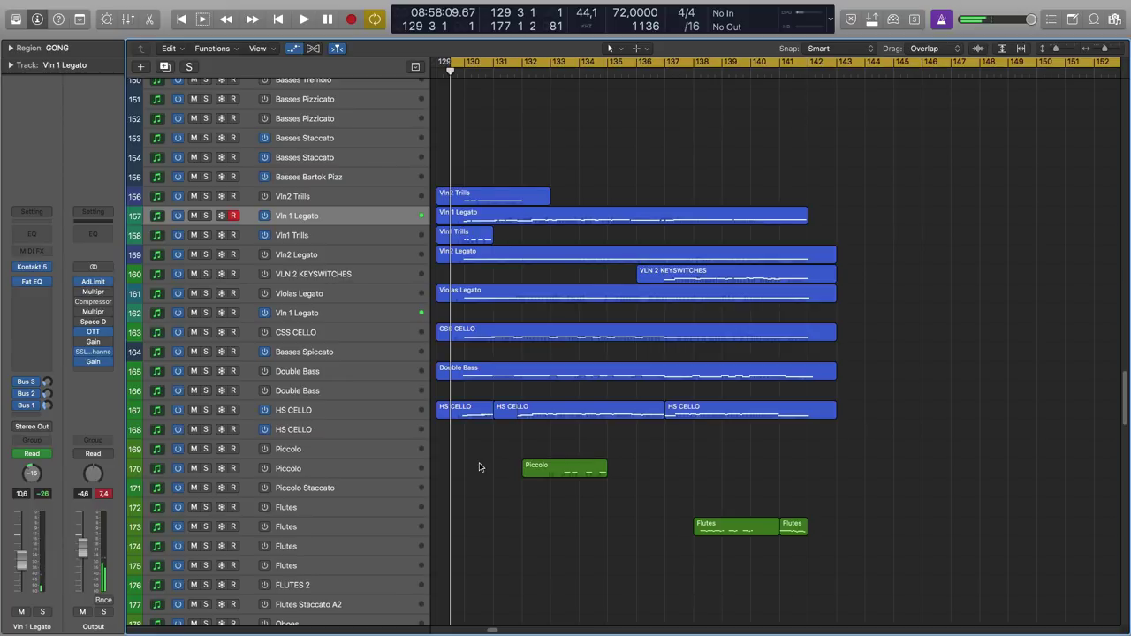
pyautogui.press('k')
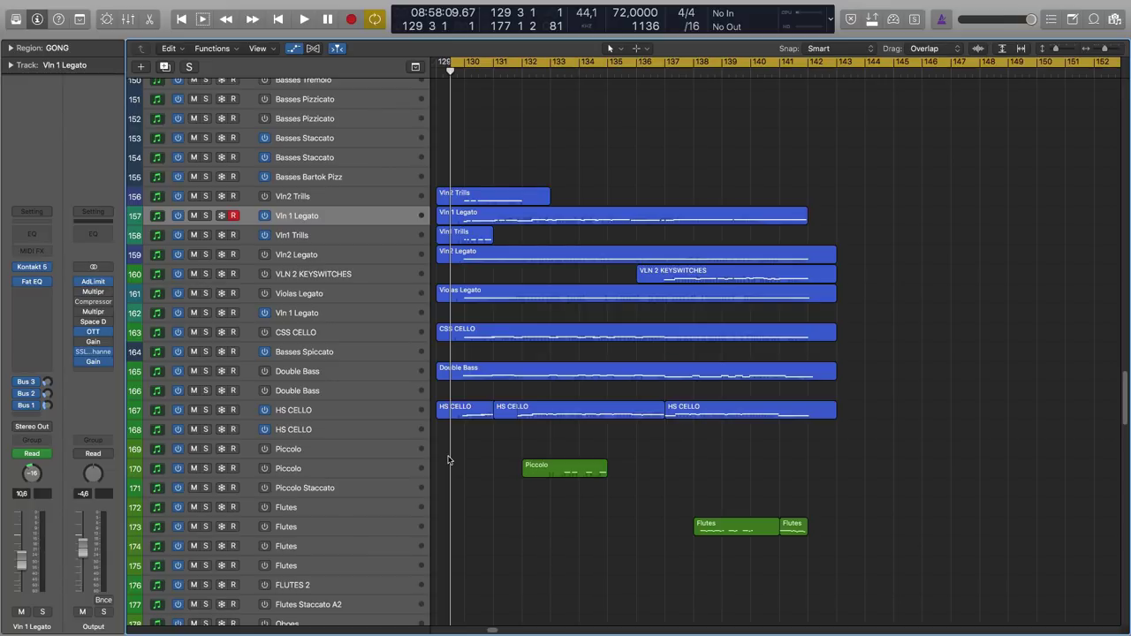
pyautogui.scroll(-1, 451, 456)
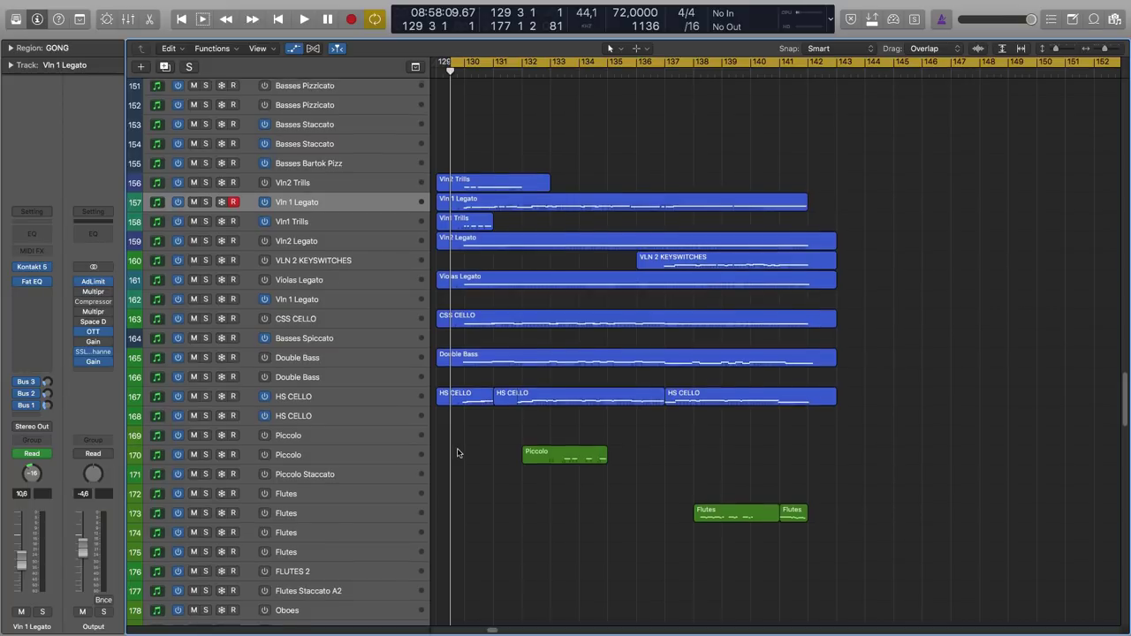
pyautogui.scroll(-15, 456, 452)
# Step: Scroll to the brass section and select the ANGRY FRENCH HORNS track with both regions
pyautogui.scroll(-15, 461, 441)
pyautogui.scroll(-10, 511, 403)
pyautogui.scroll(-16, 579, 436)
pyautogui.scroll(20, 531, 412)
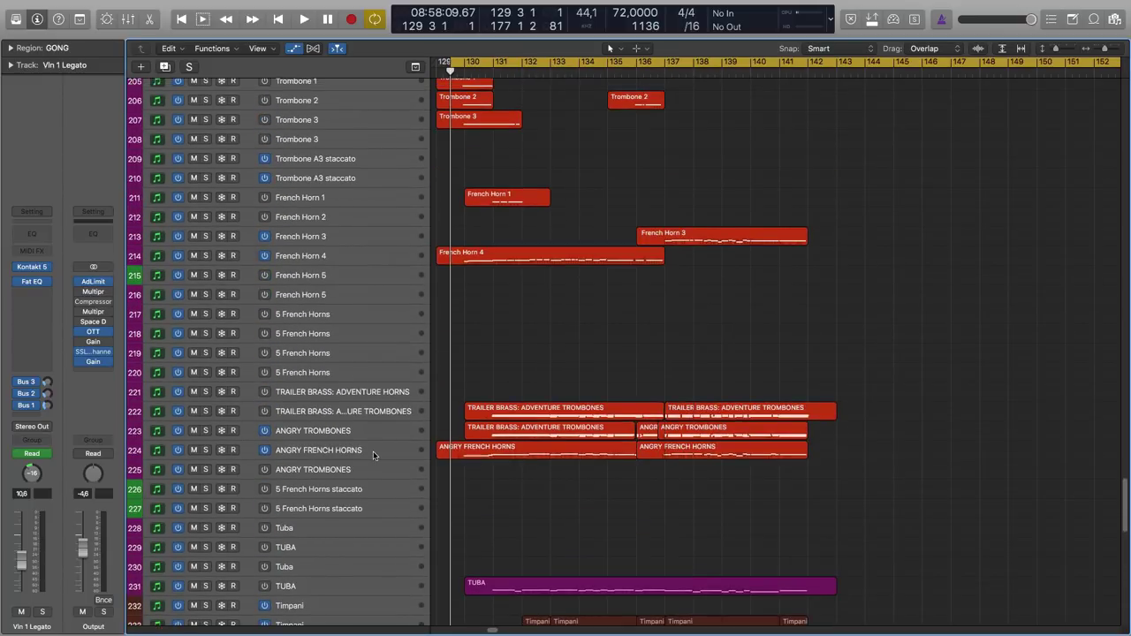
pyautogui.click(373, 452)
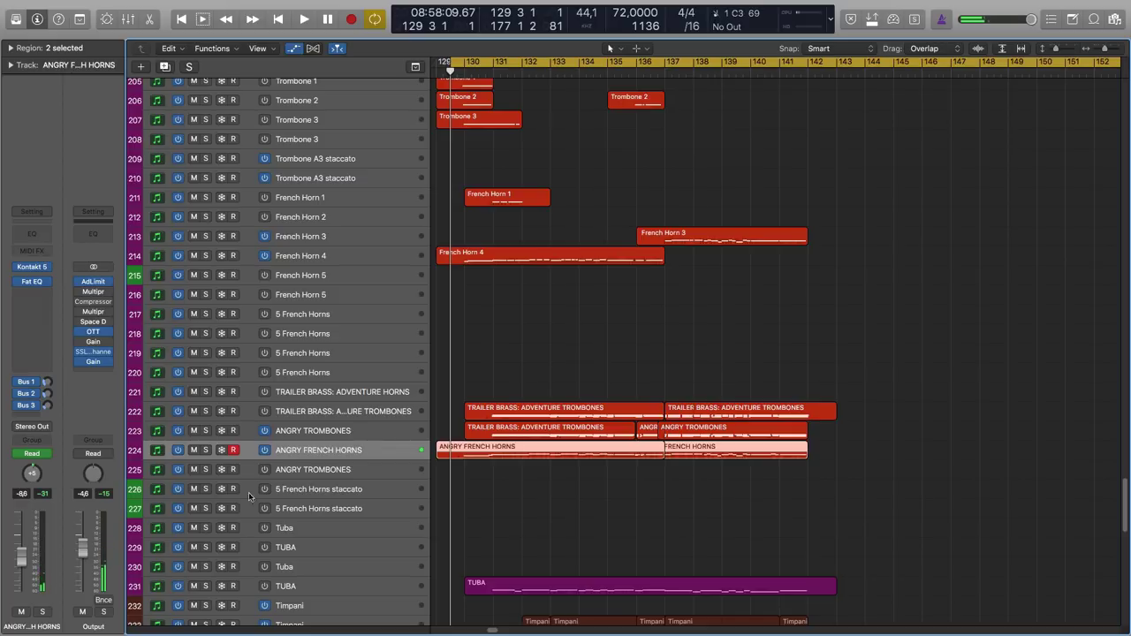
# Step: Raise the Output channel strip fader to -1.9 dB
pyautogui.moveTo(78, 557); pyautogui.dragTo(79, 544)
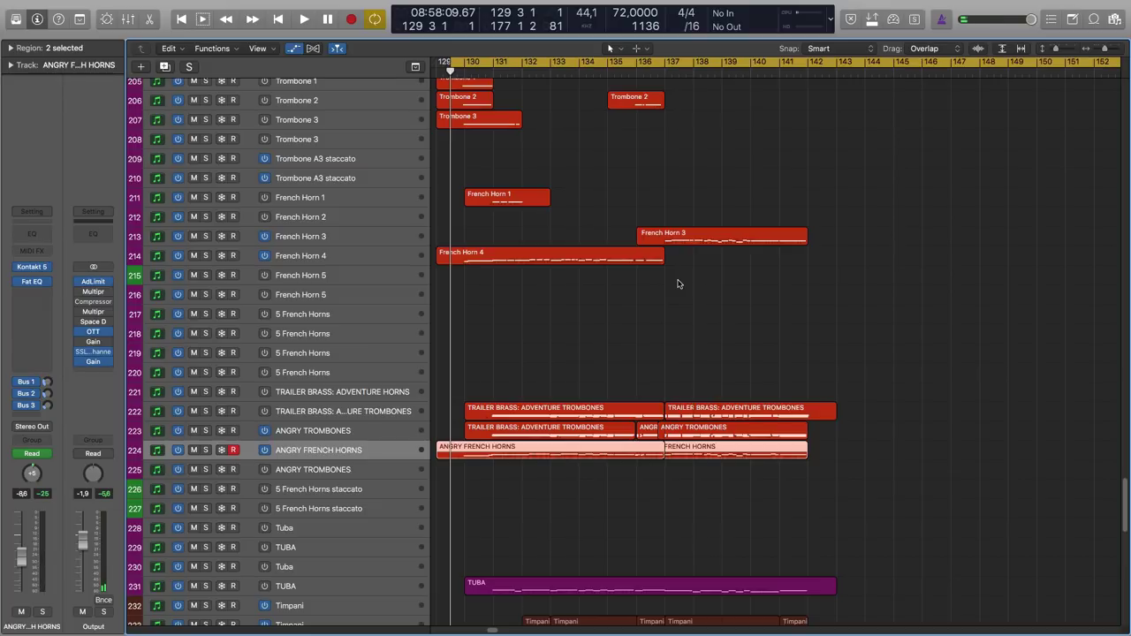
# Step: Solo both the ANGRY FRENCH HORNS and French Horn 4 tracks
pyautogui.click(511, 478)
pyautogui.click(526, 450)
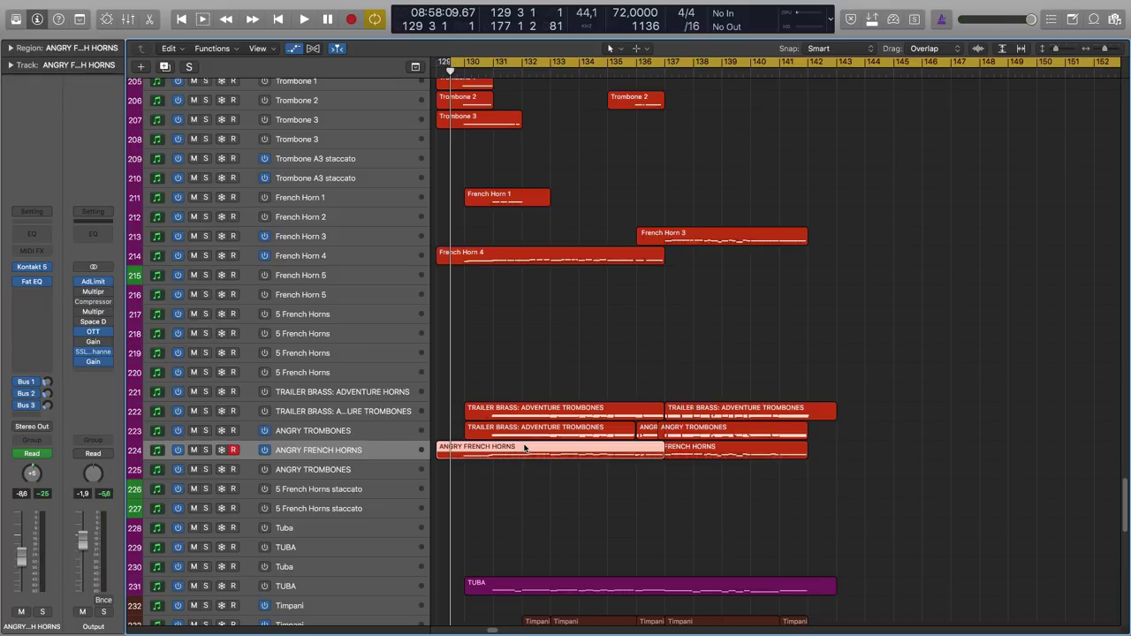
pyautogui.click(342, 255)
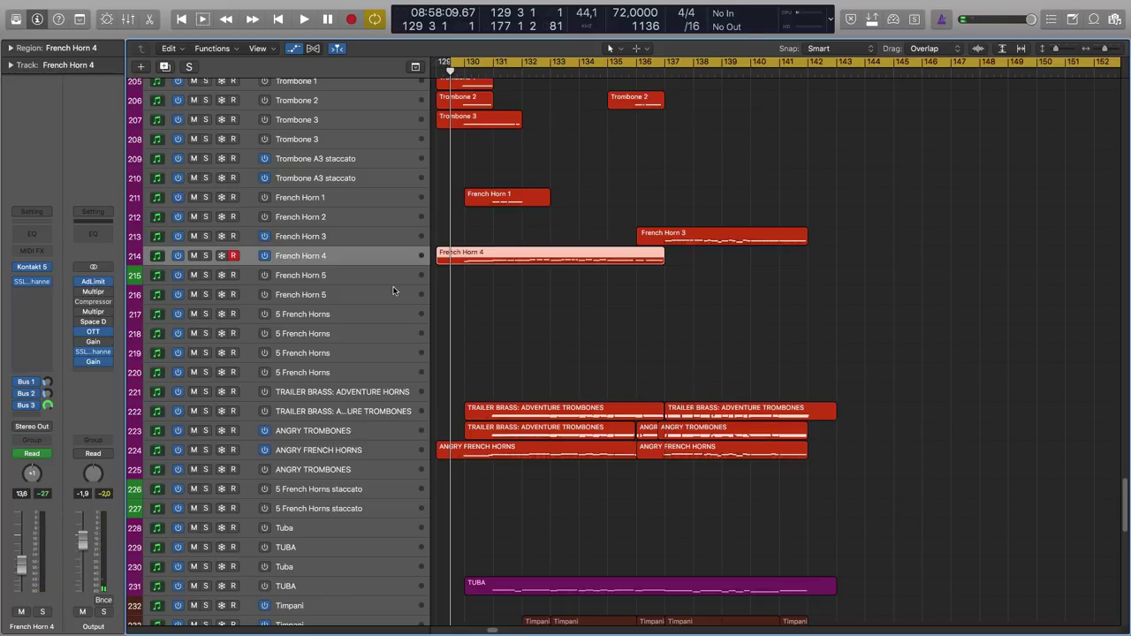
pyautogui.click(205, 449)
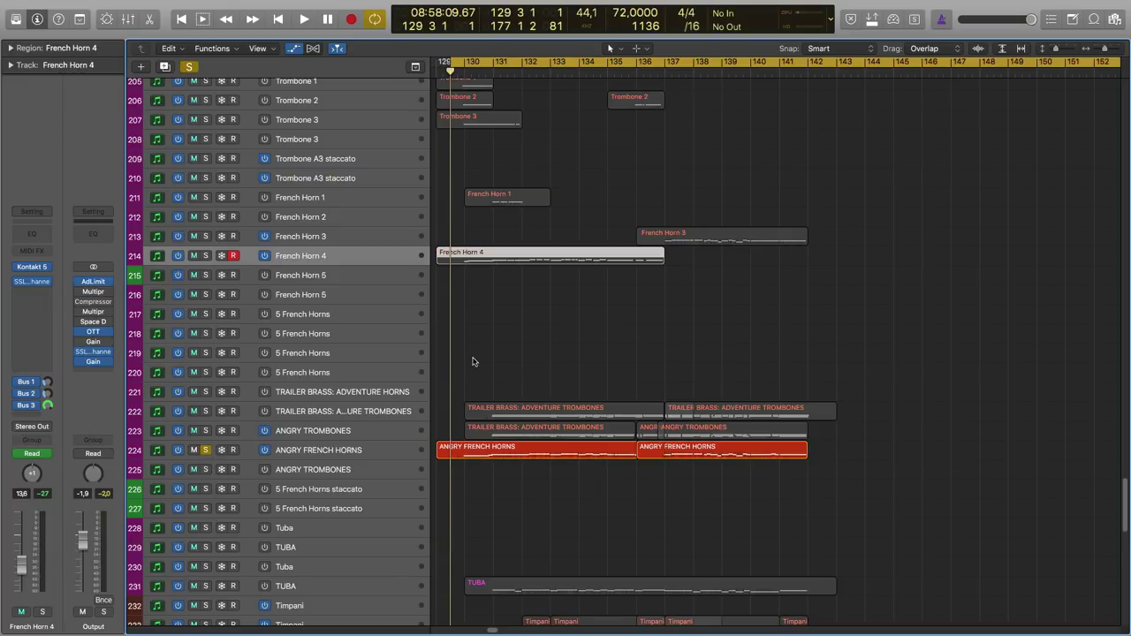
pyautogui.click(205, 255)
# Step: Shift the cycle range one beat later and open the ANGRY FRENCH HORNS Kontakt instrument
pyautogui.moveTo(470, 61); pyautogui.dragTo(535, 62)
pyautogui.click(352, 452)
pyautogui.click(33, 271)
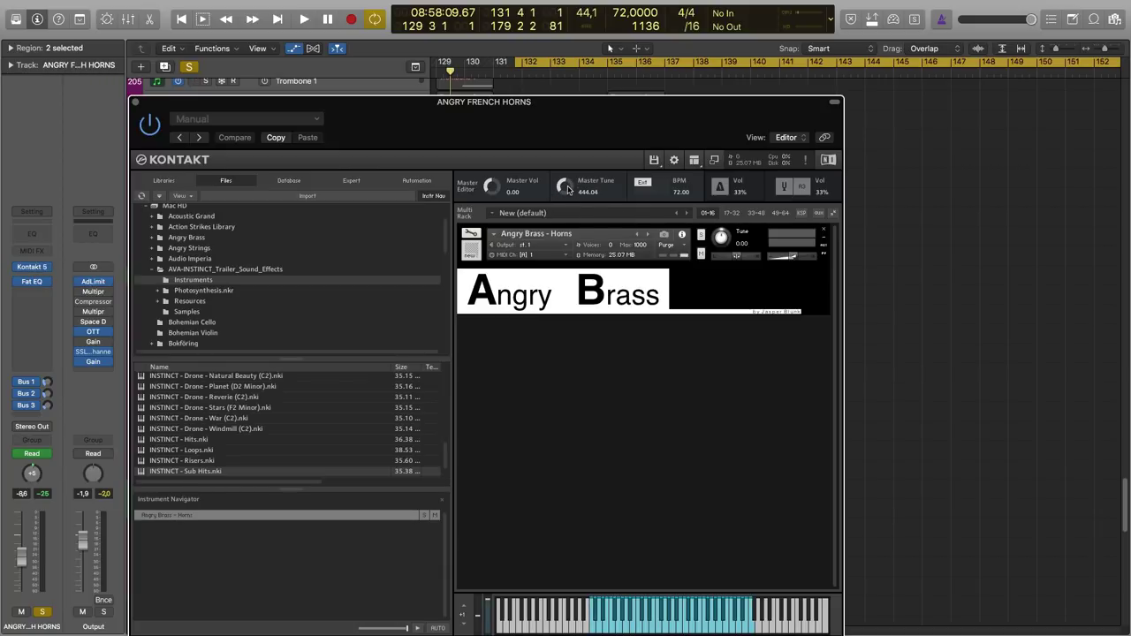
# Step: Play the soloed horns from bar 131 while raising and lowering Kontakt's master tune, ending at 444.04
pyautogui.moveTo(575, 102); pyautogui.dragTo(594, 136)
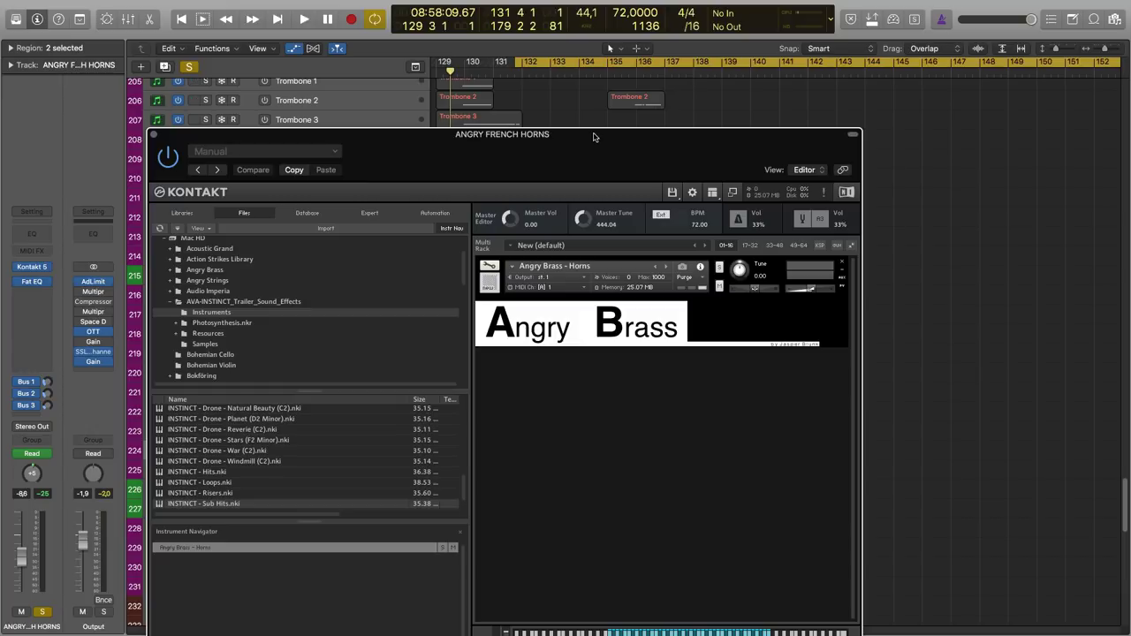
pyautogui.press('space')
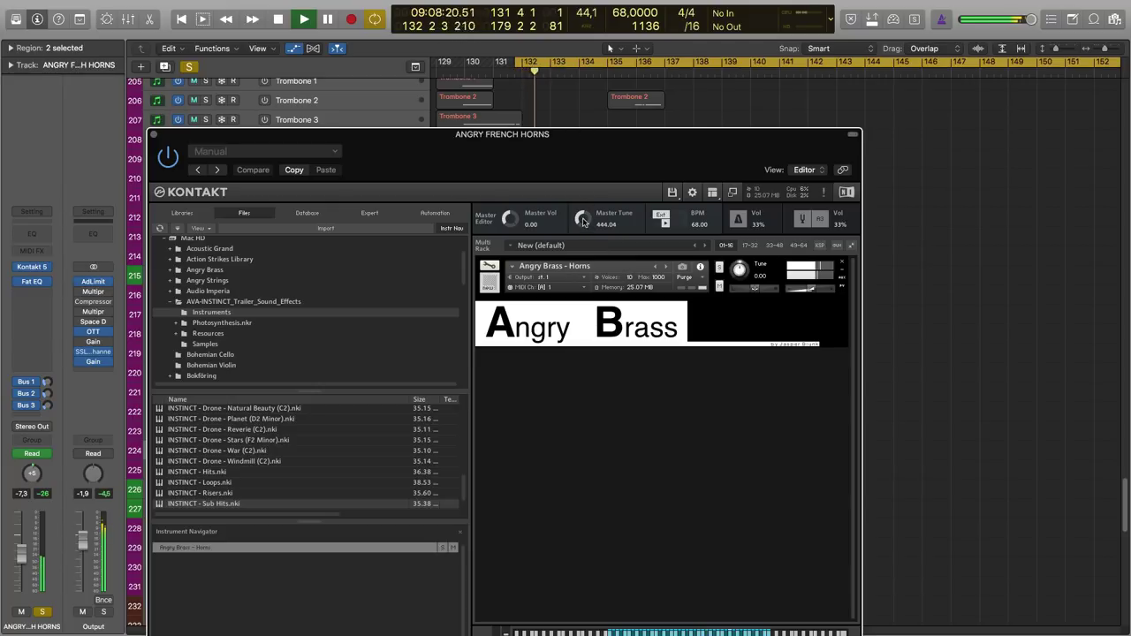
pyautogui.moveTo(583, 221); pyautogui.dragTo(583, 216)
pyautogui.press('space')
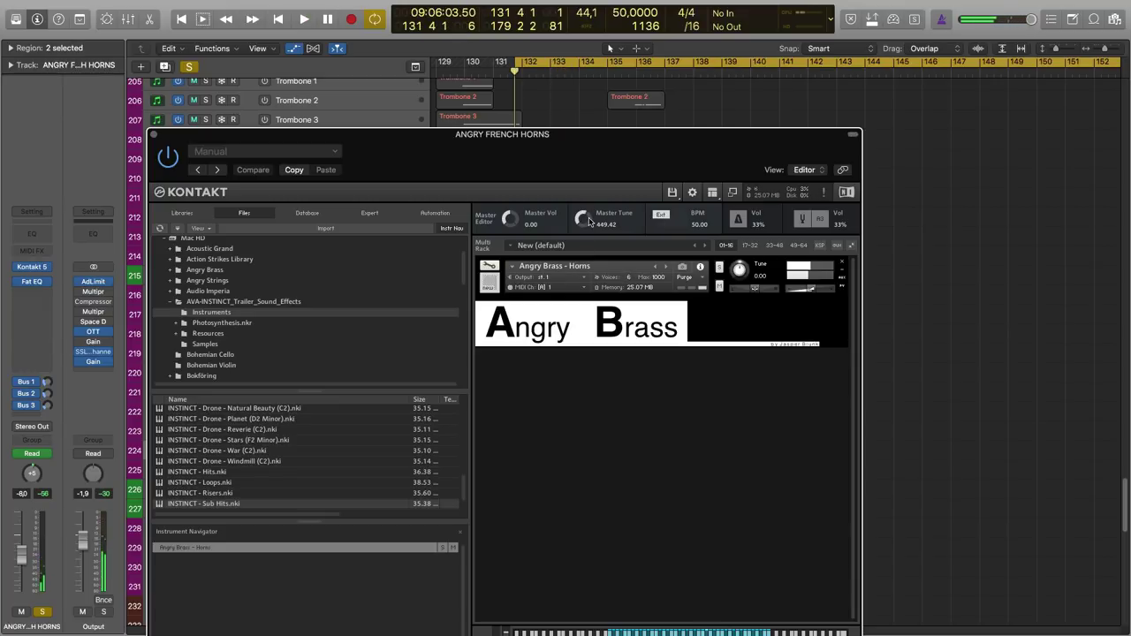
pyautogui.press('space')
pyautogui.moveTo(586, 221); pyautogui.dragTo(582, 228)
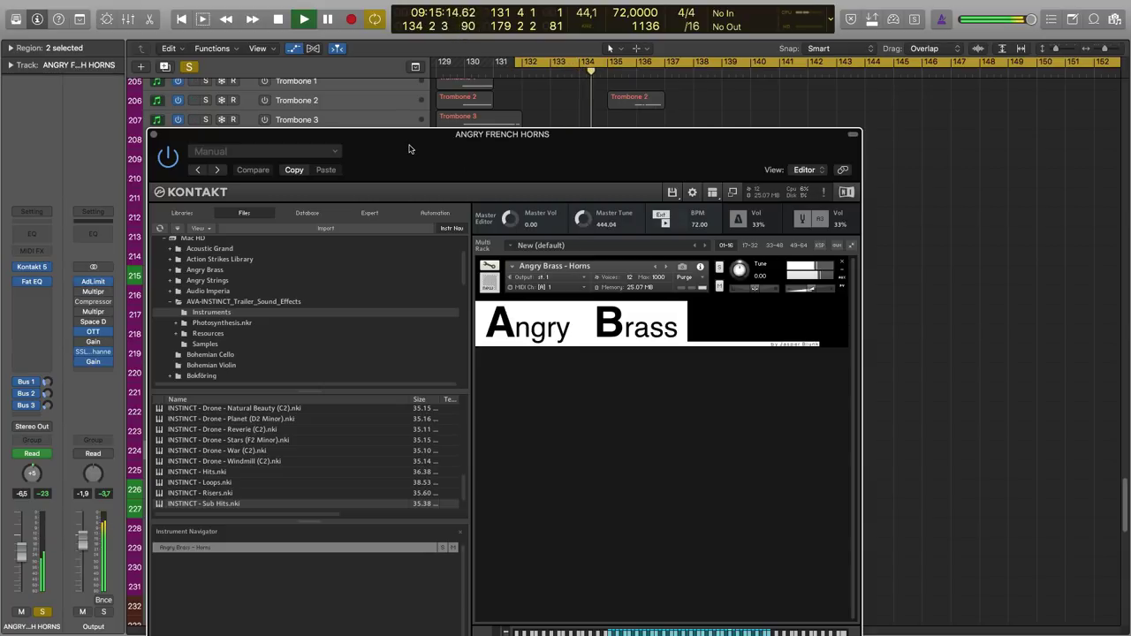
pyautogui.press('space')
# Step: Close the Kontakt window, clear all solos, and select the first ANGRY FRENCH HORNS region
pyautogui.click(154, 135)
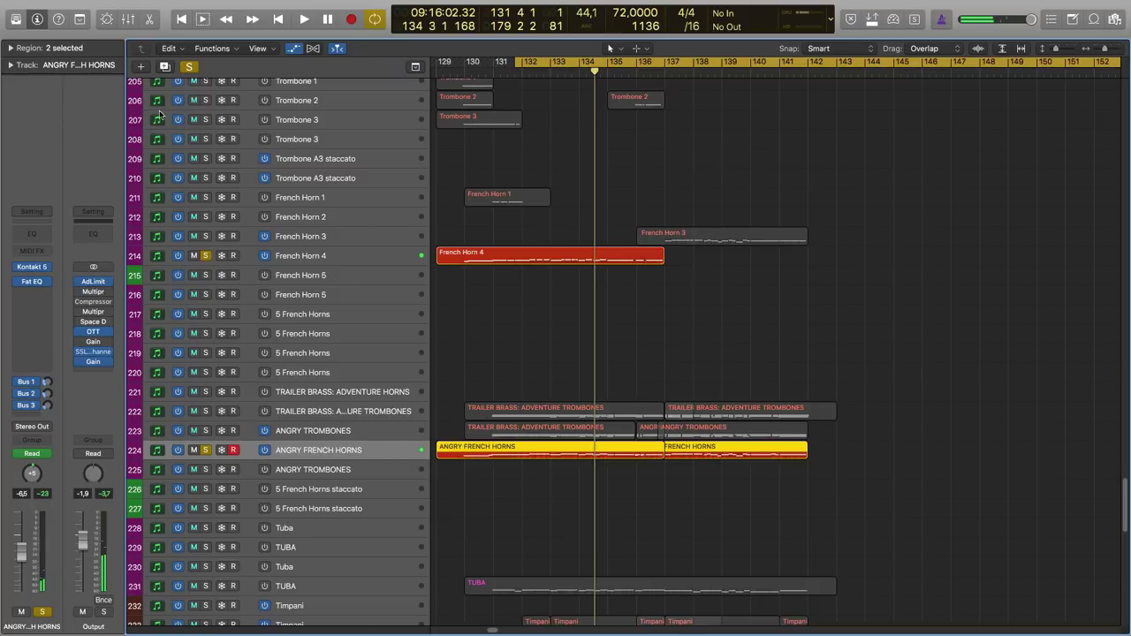
pyautogui.click(547, 331)
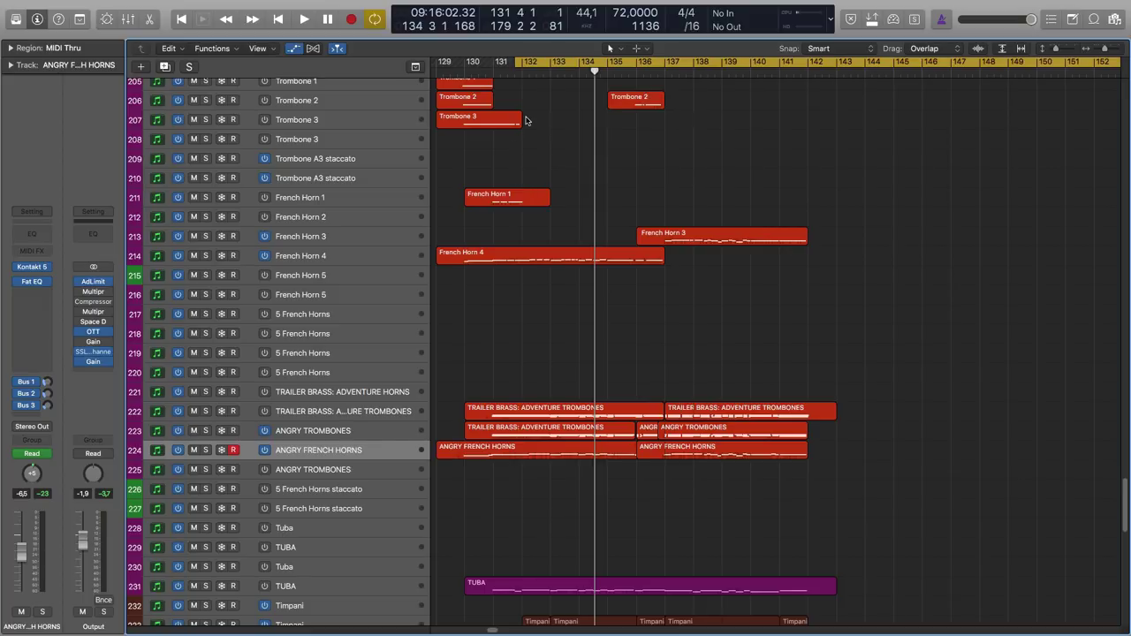
pyautogui.click(359, 434)
# Step: Open the first ANGRY FRENCH HORNS region in the Piano Roll and check a note's velocity
pyautogui.doubleClick(533, 453)
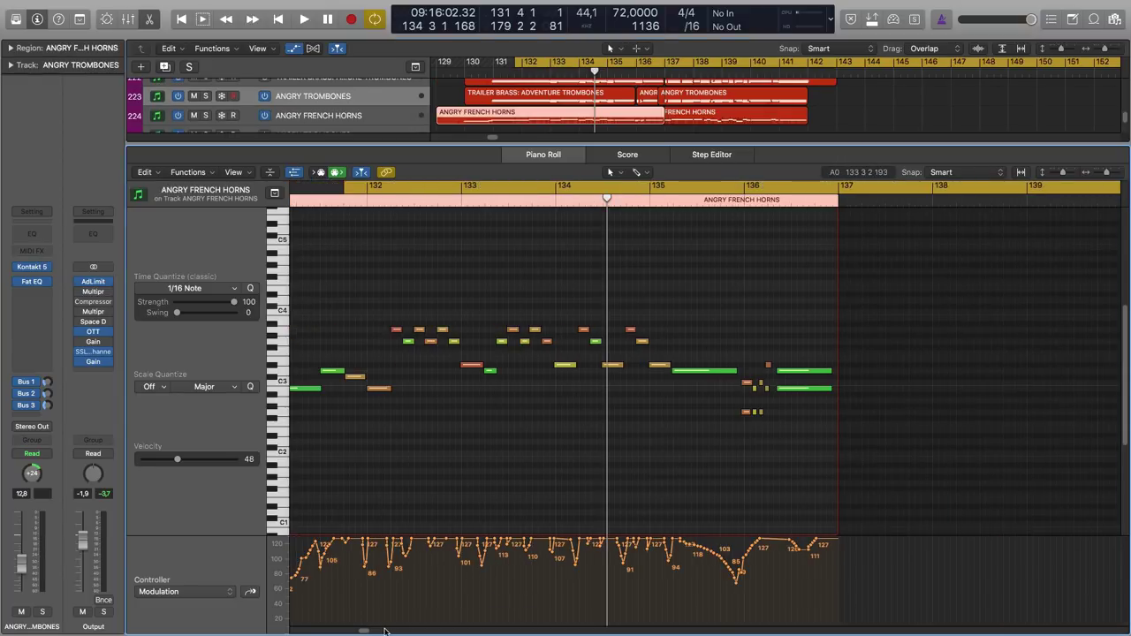
pyautogui.hscroll(-5, 362, 633)
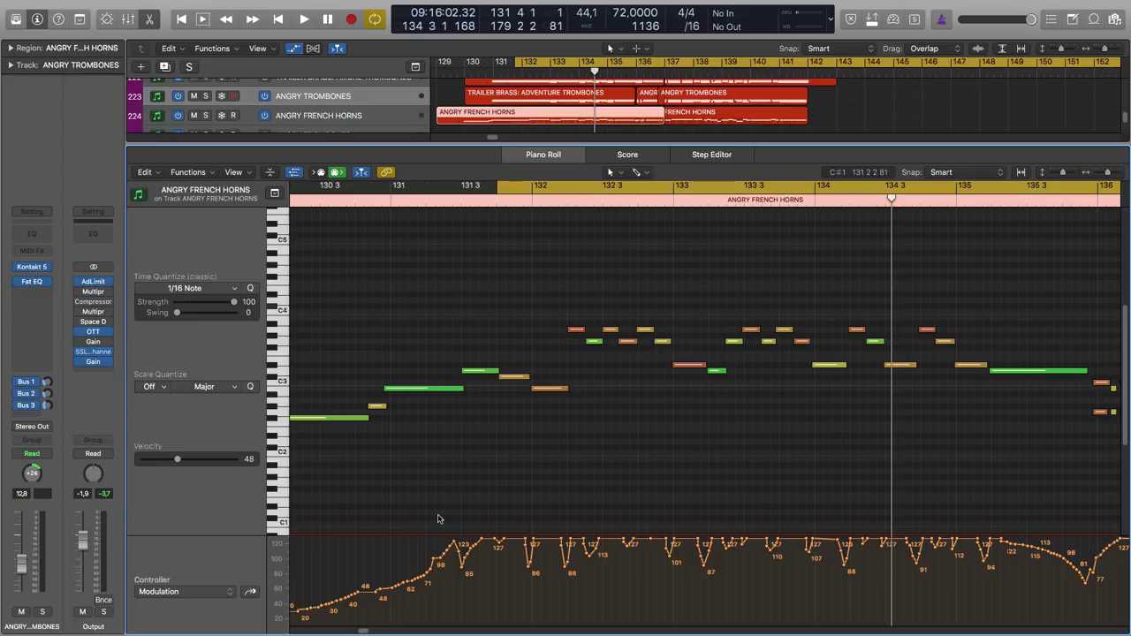
pyautogui.click(362, 116)
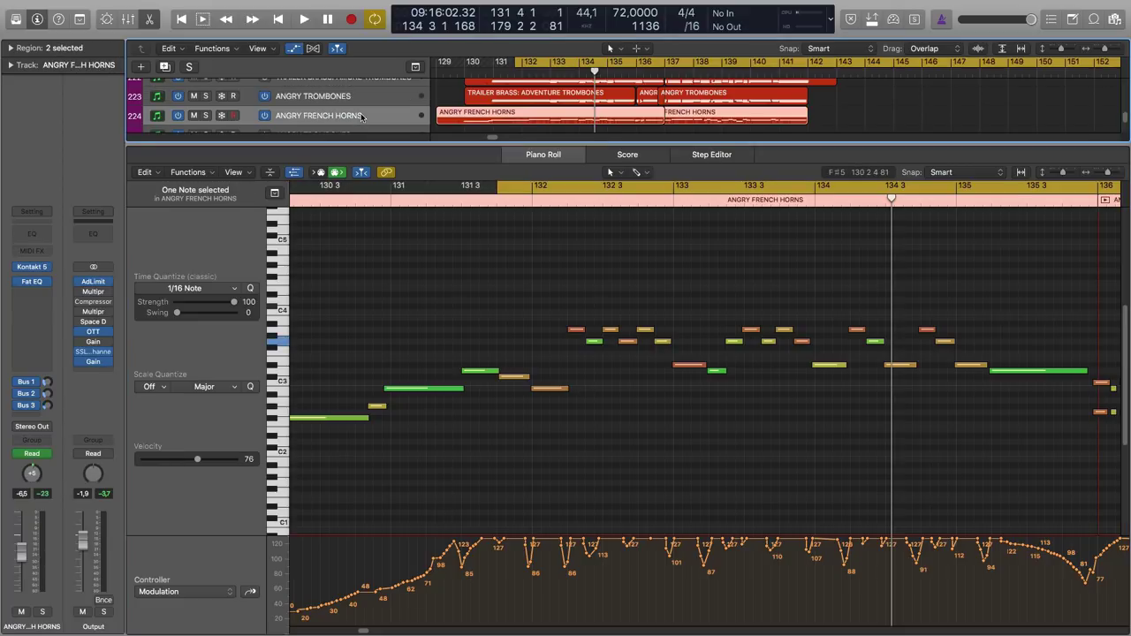
pyautogui.press('e')
pyautogui.click(519, 118)
pyautogui.doubleClick(520, 117)
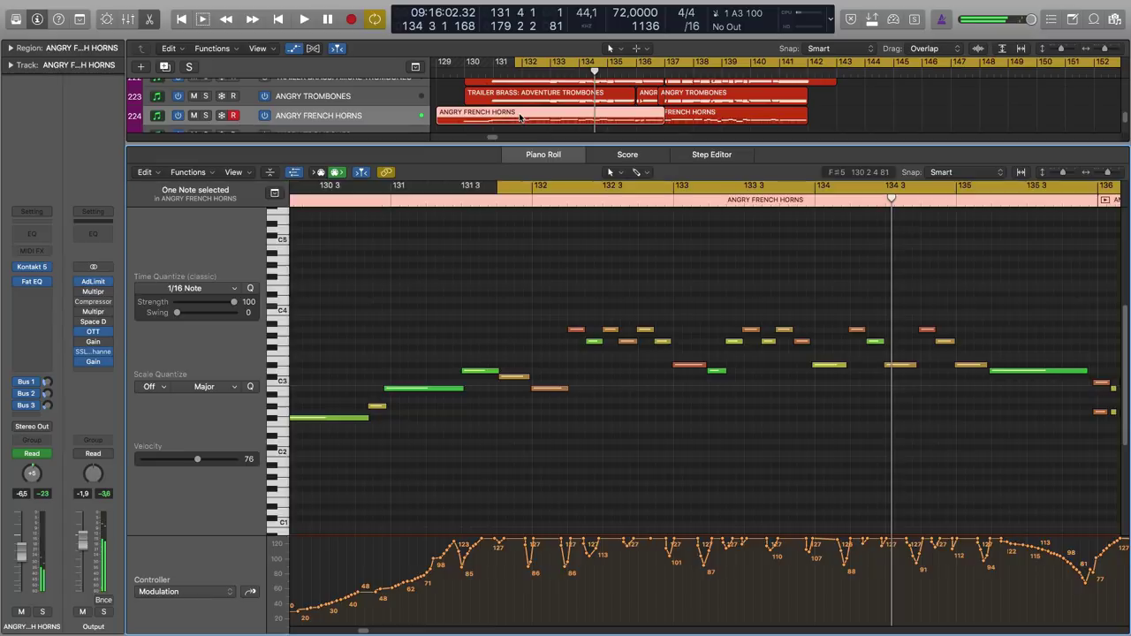
# Step: Close the Piano Roll, select the ANGRY TROMBONES track, then the first TRAILER BRASS trombone region
pyautogui.press('p')
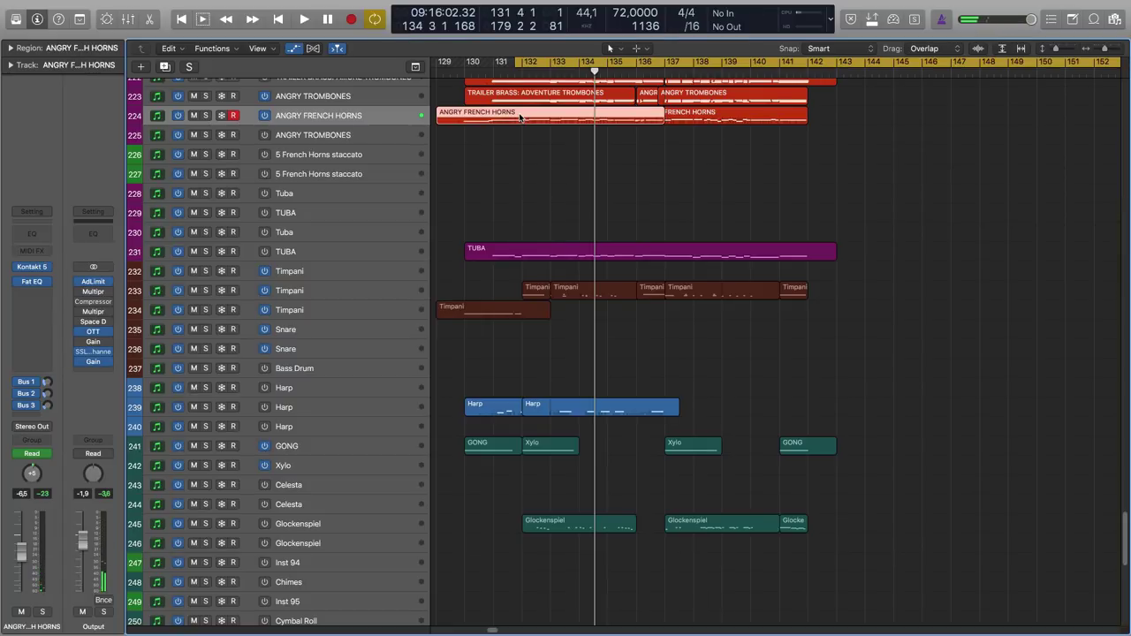
pyautogui.scroll(5, 523, 133)
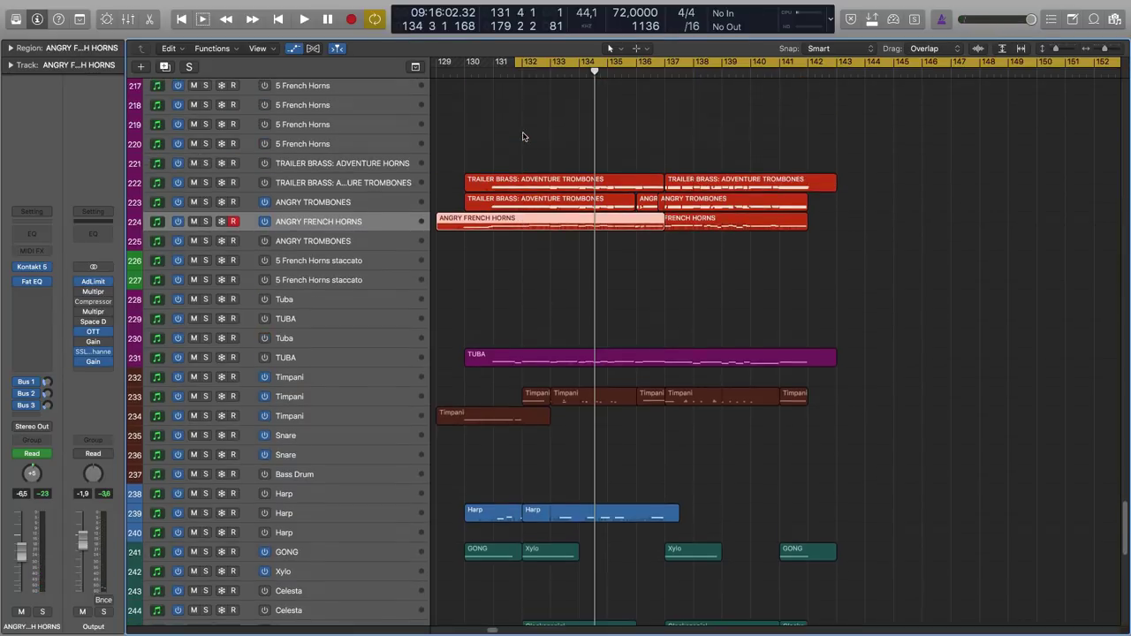
pyautogui.click(534, 295)
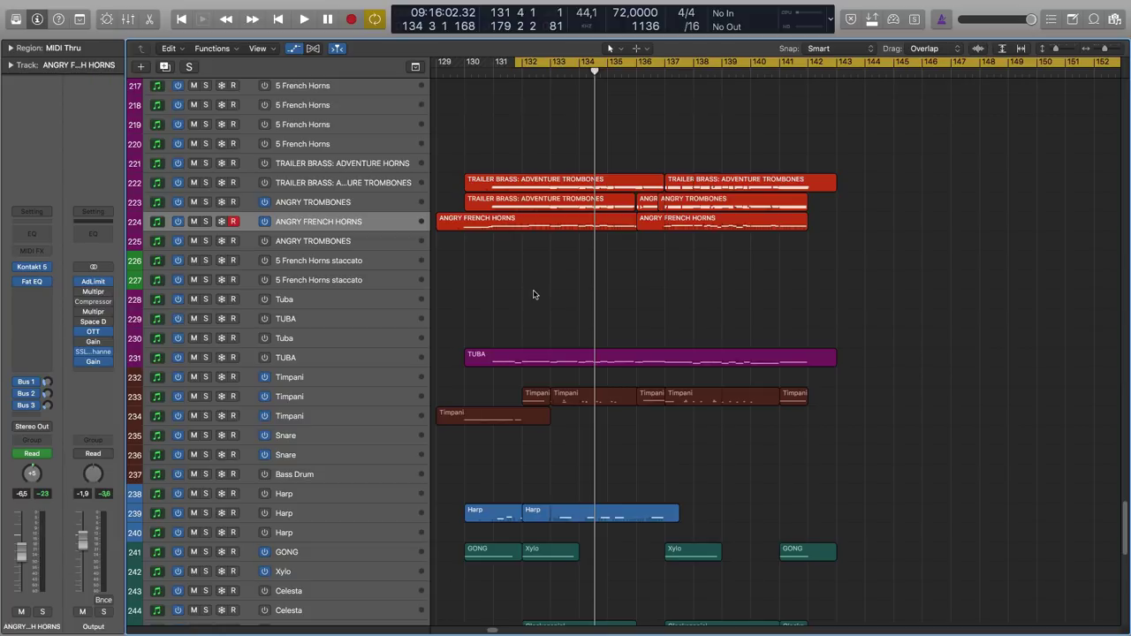
pyautogui.scroll(6, 534, 295)
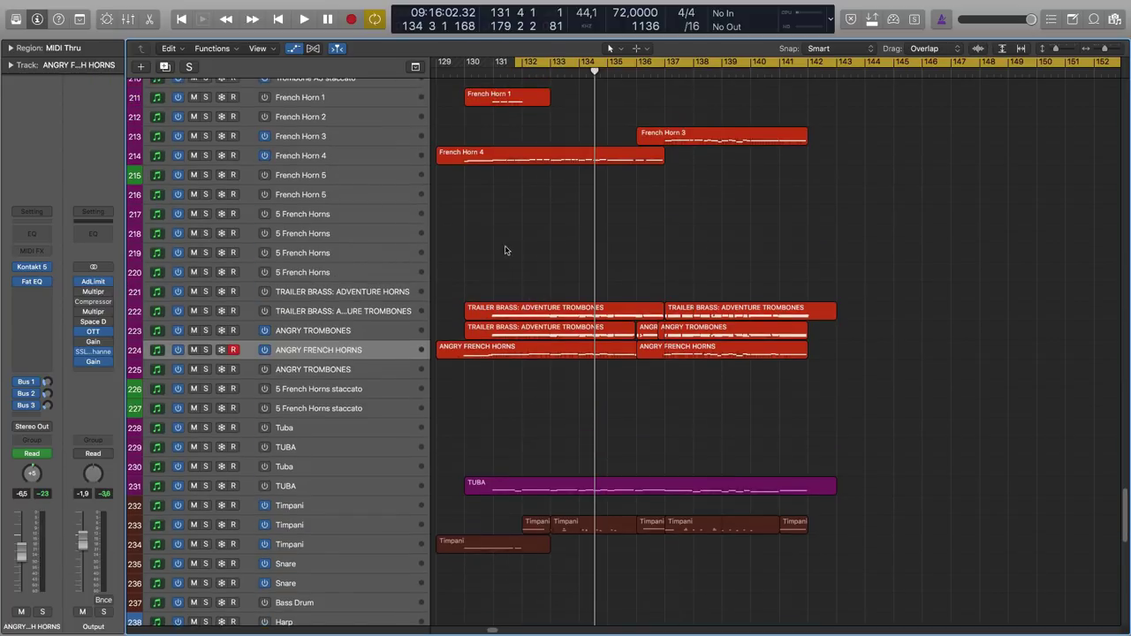
pyautogui.click(364, 333)
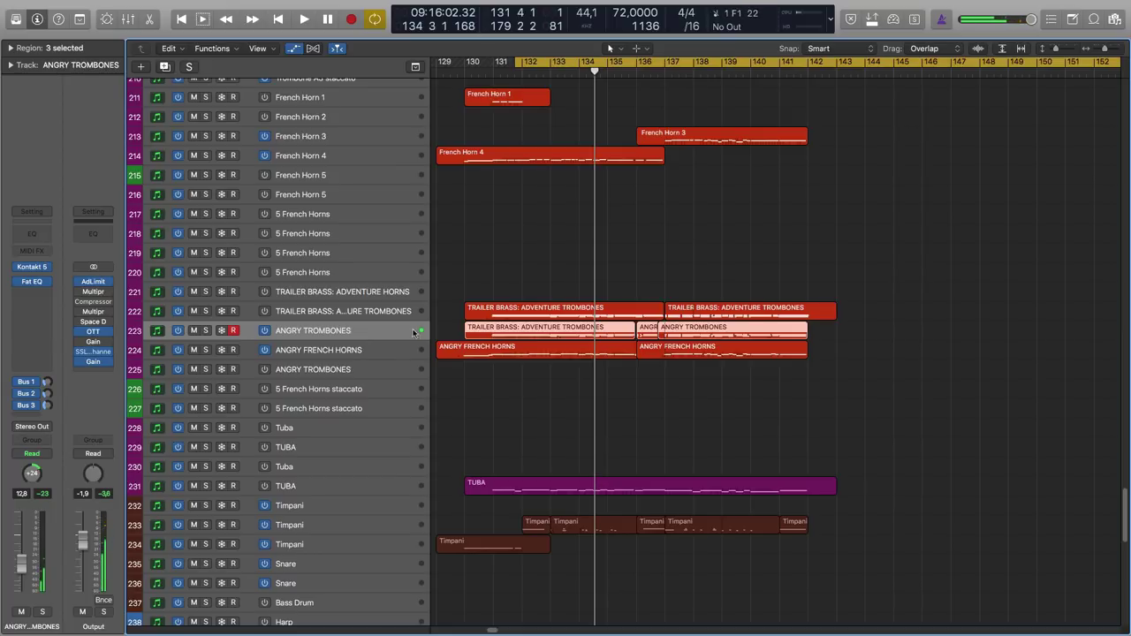
pyautogui.click(540, 270)
# Step: Open the first trombone region in the Piano Roll and move the loop start between 130 4 3 and 131 1 4
pyautogui.click(519, 337)
pyautogui.doubleClick(518, 339)
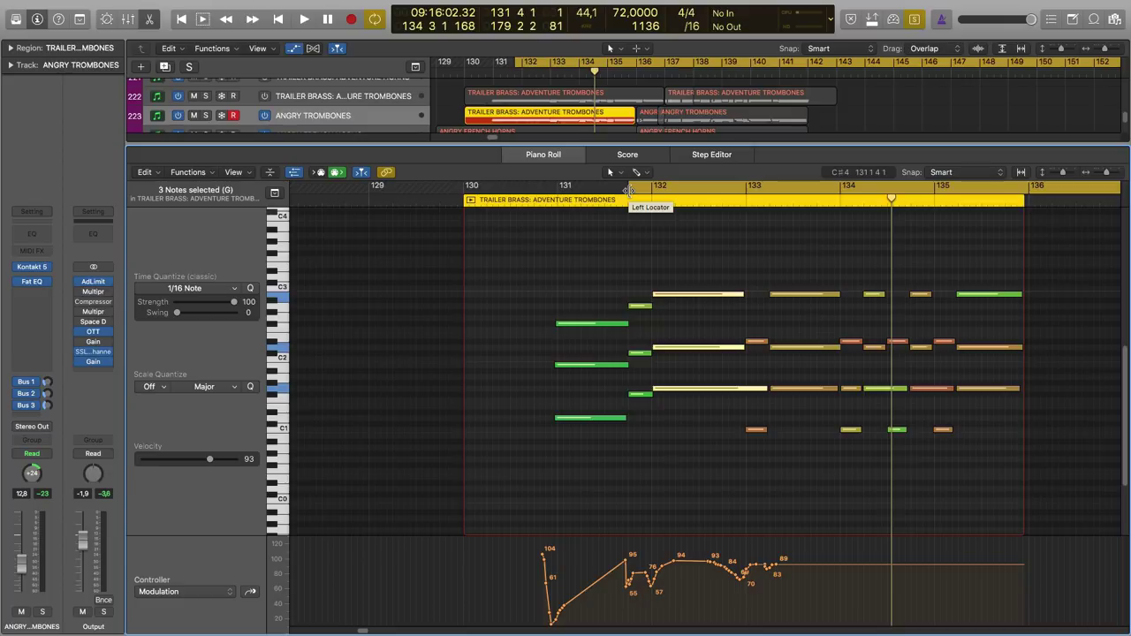
pyautogui.moveTo(628, 189); pyautogui.dragTo(546, 194)
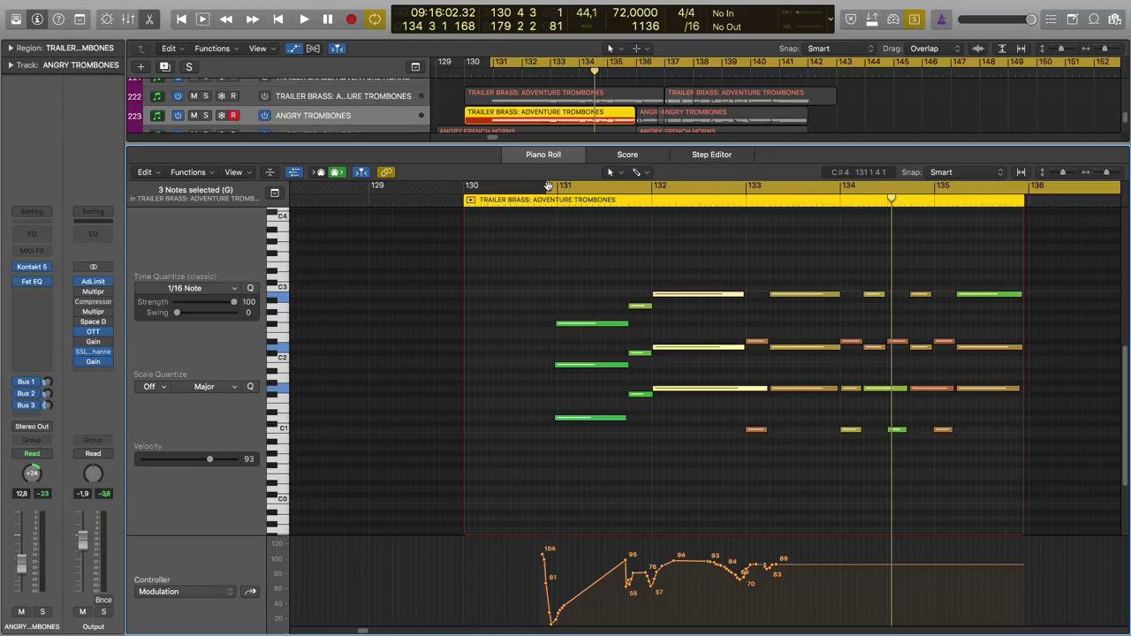
pyautogui.moveTo(547, 195); pyautogui.dragTo(620, 190)
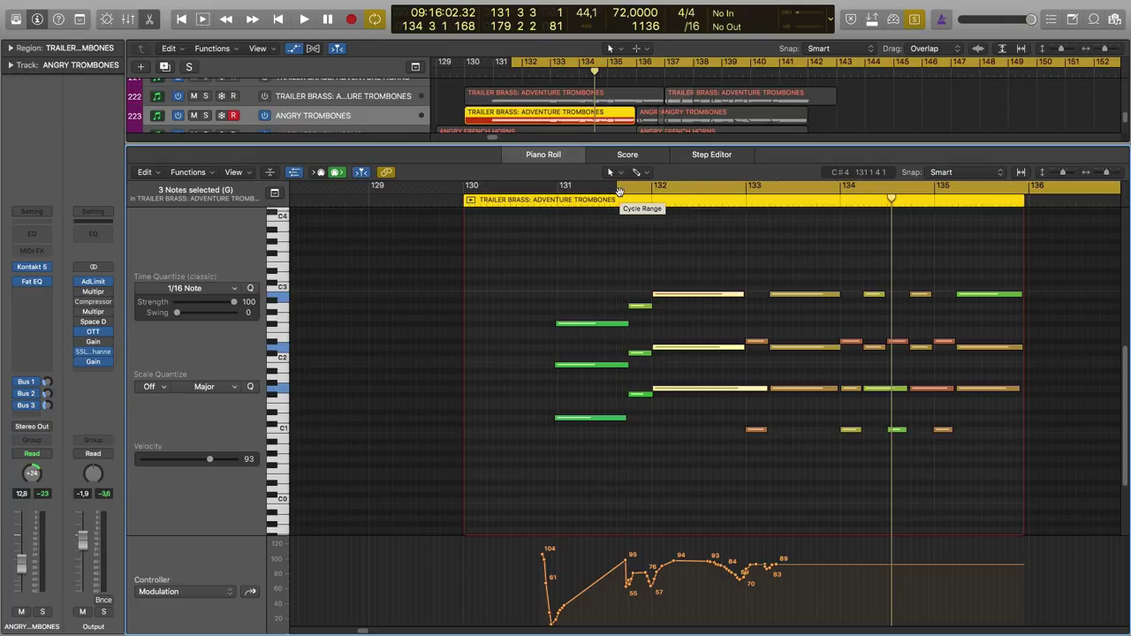
# Step: Audition the trombone loop, then shift the cycle range later toward bar 133 and play again
pyautogui.press('space')
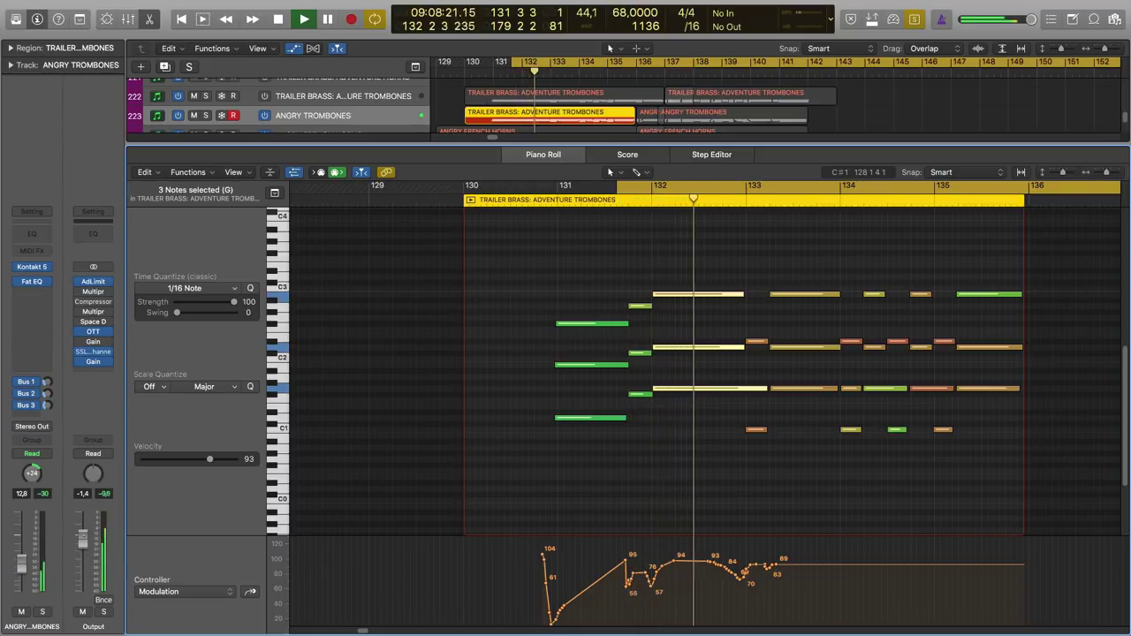
pyautogui.press('space')
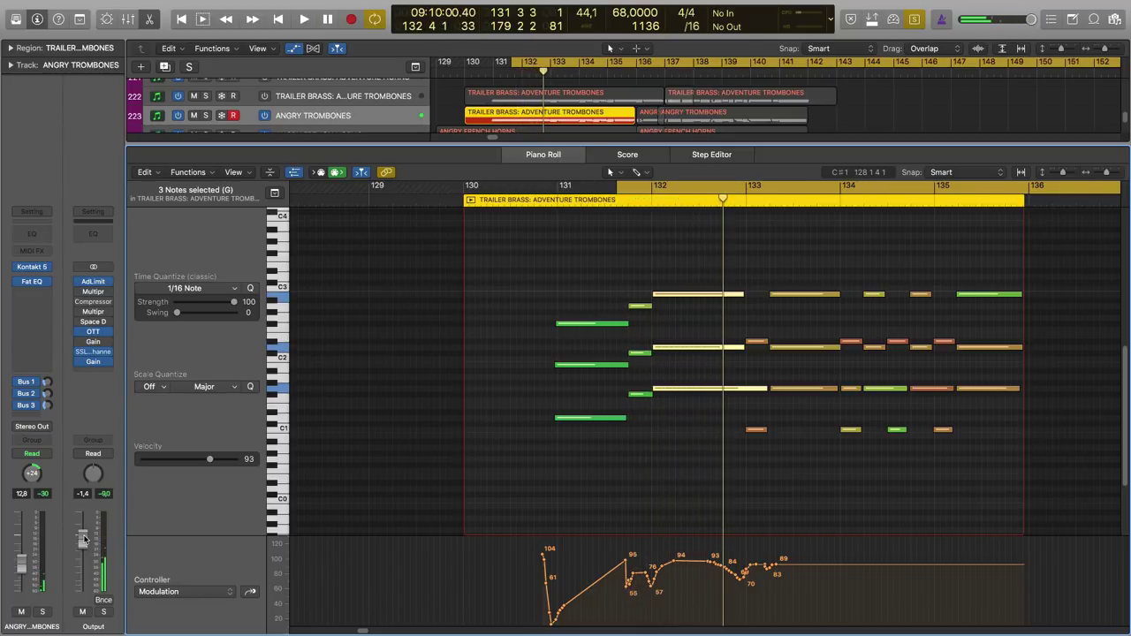
pyautogui.moveTo(677, 187); pyautogui.dragTo(787, 189)
pyautogui.press('space')
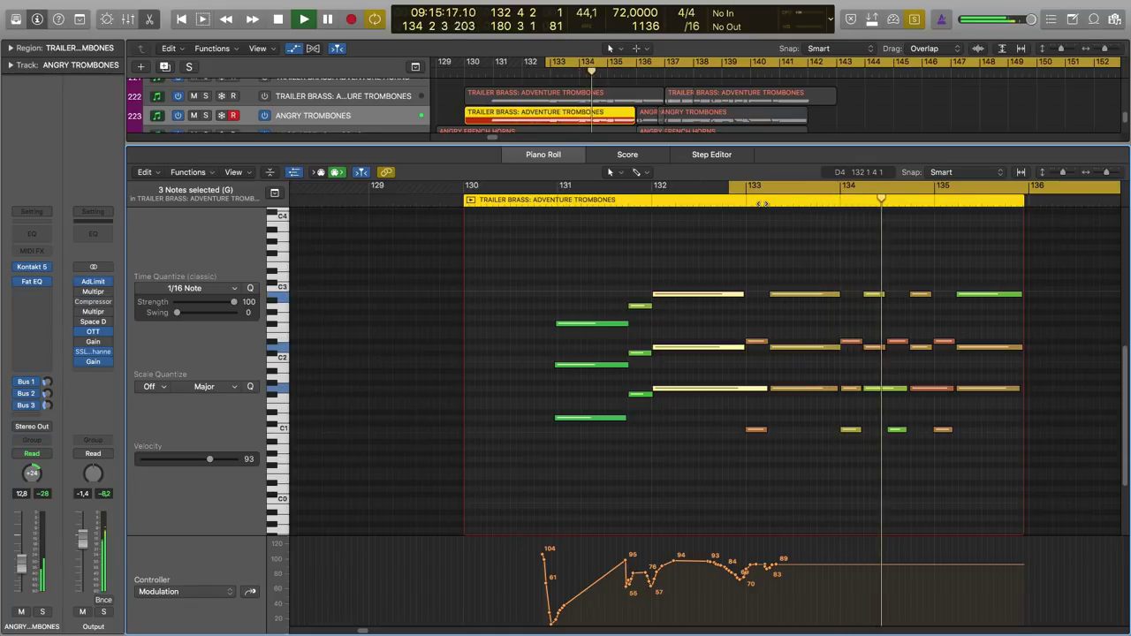
# Step: Stop playback, close the editor, and select the TRAILER BRASS: ADVENTURE TROMBONES track
pyautogui.press('space')
pyautogui.press('p')
pyautogui.scroll(1, 758, 206)
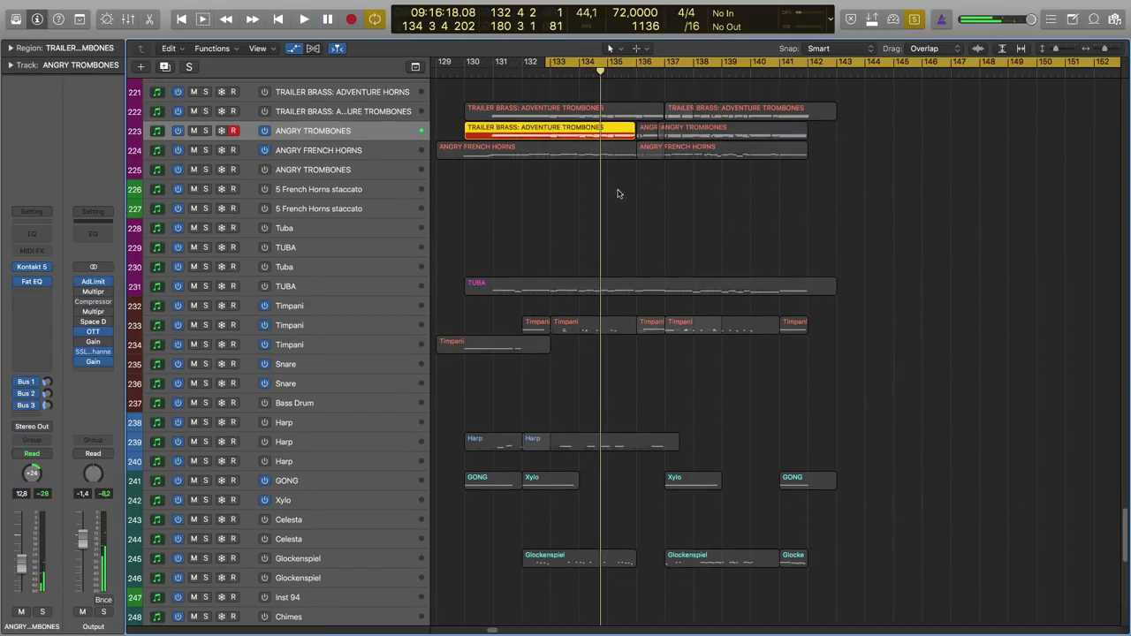
pyautogui.click(547, 230)
pyautogui.scroll(3, 549, 229)
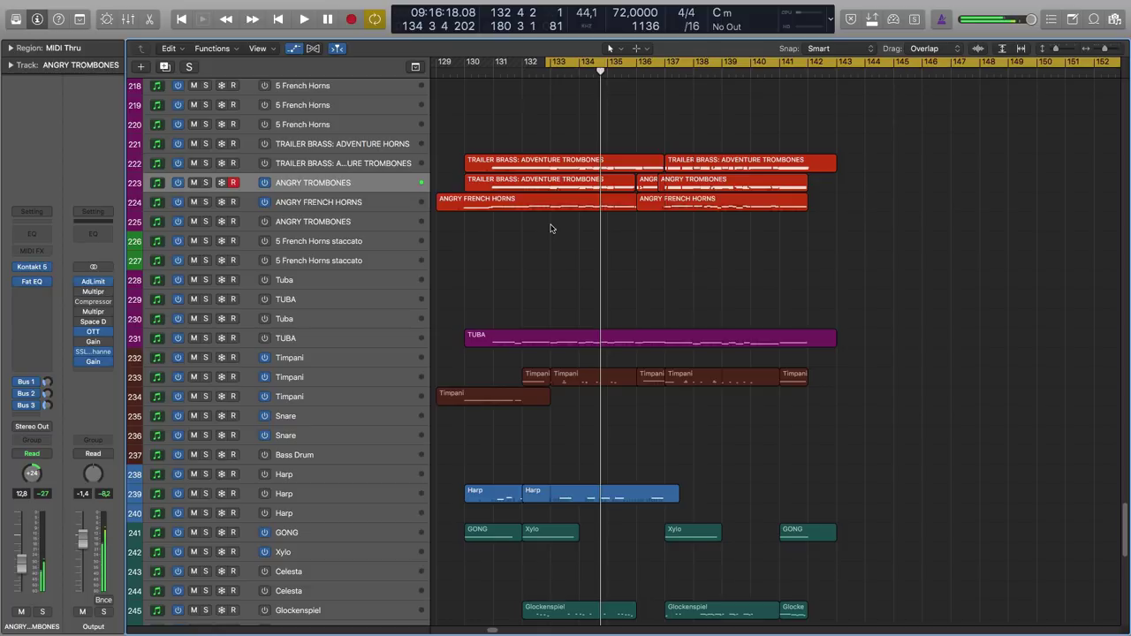
pyautogui.scroll(1, 635, 256)
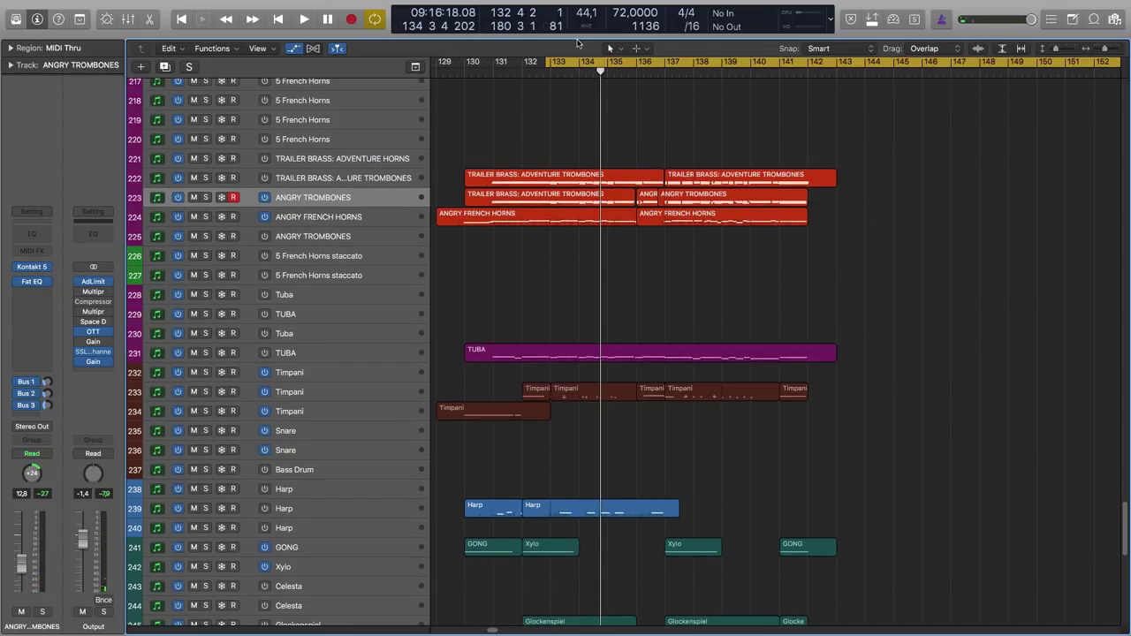
pyautogui.click(375, 178)
# Step: Open the trombone notes, move the cycle start to bar 131 beat 3, and audition the passage
pyautogui.doubleClick(525, 176)
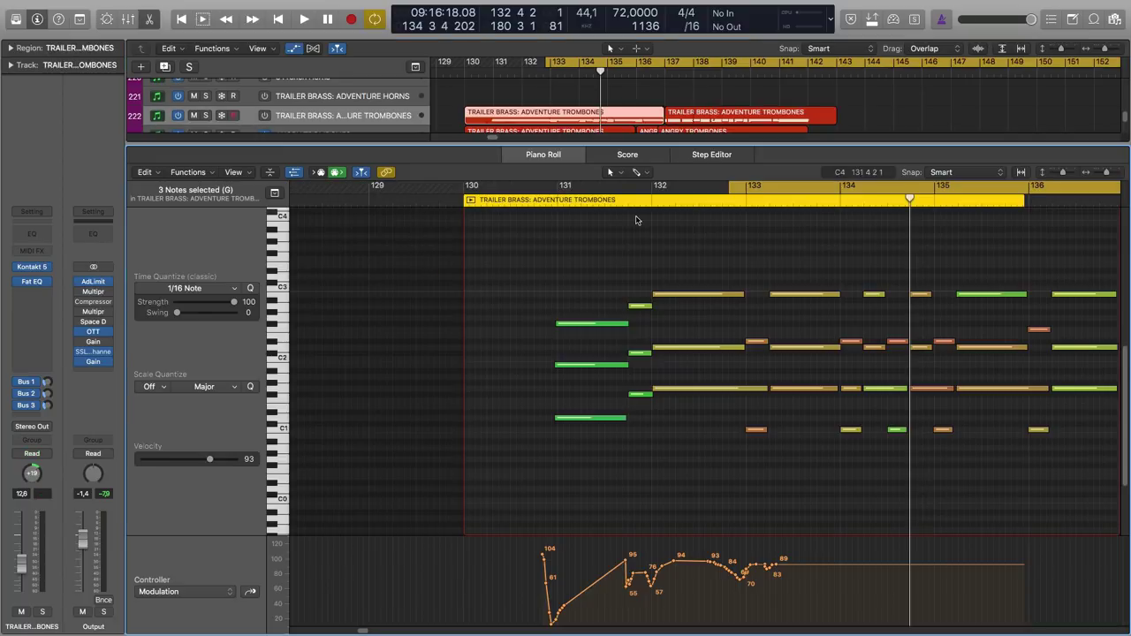
pyautogui.moveTo(731, 187); pyautogui.dragTo(617, 188)
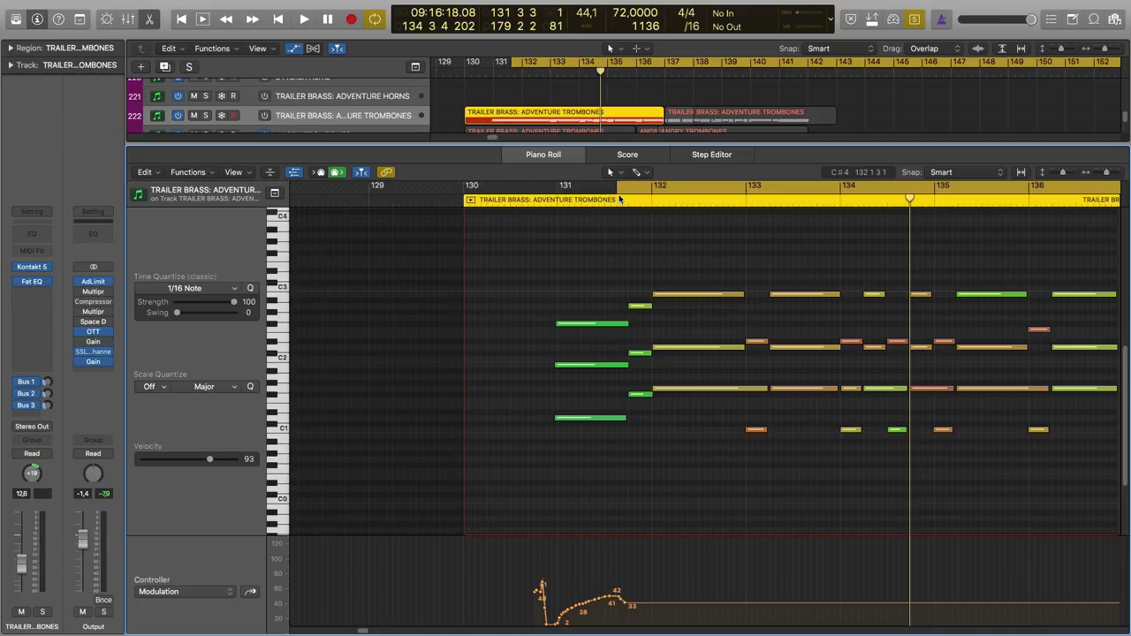
pyautogui.press('space')
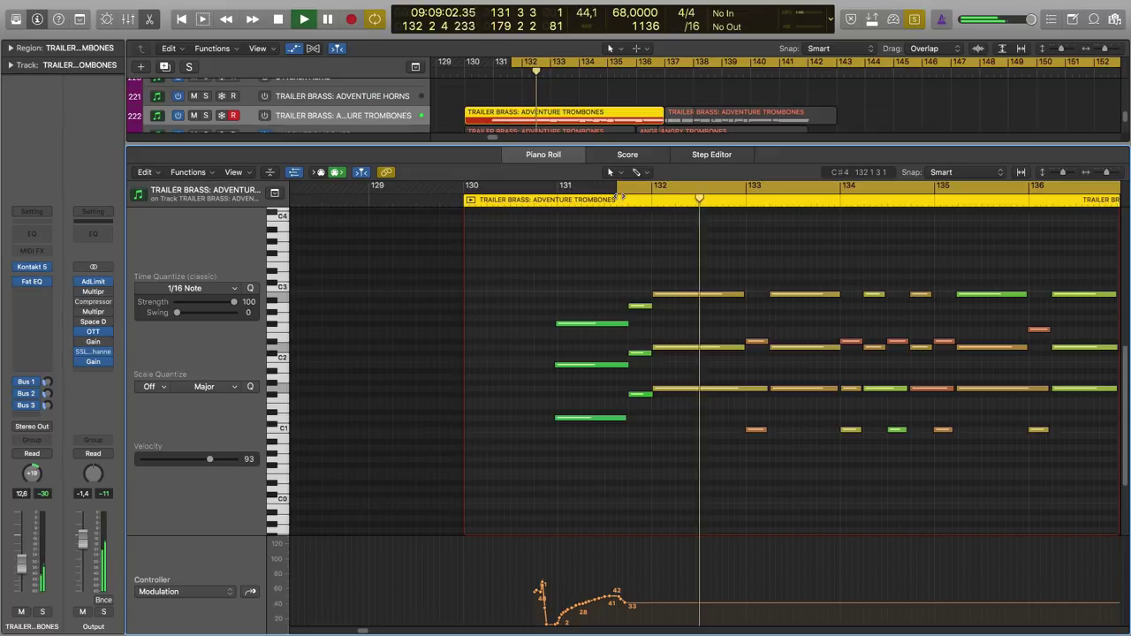
pyautogui.press('space')
# Step: Close the Piano Roll and scroll the arrangement up to the trumpet tracks
pyautogui.press('e')
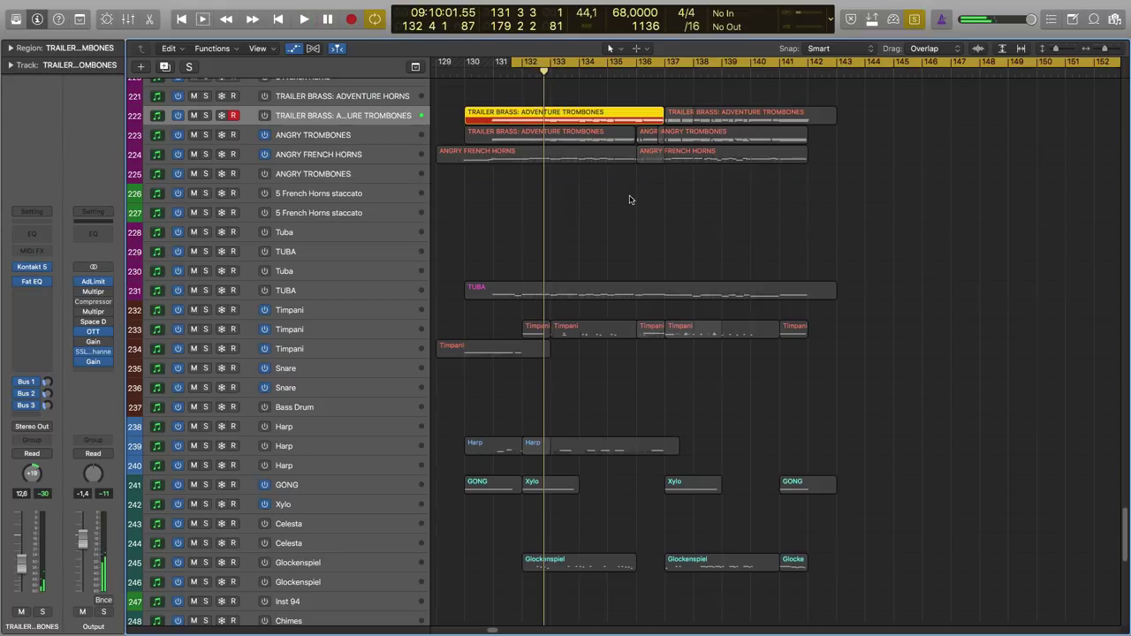
pyautogui.scroll(3, 618, 177)
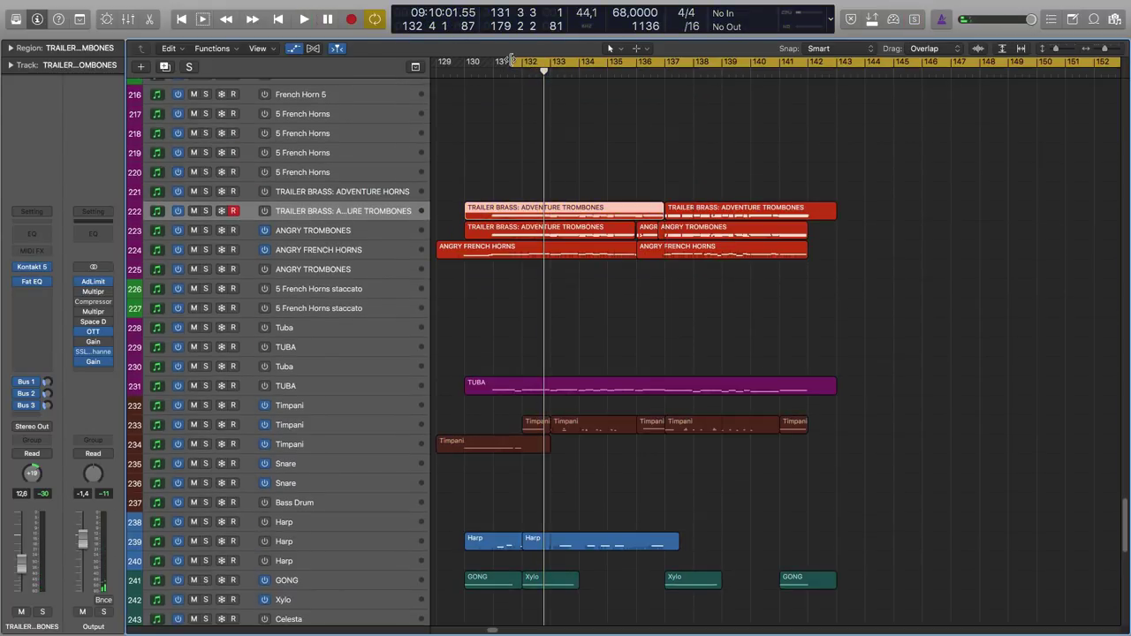
pyautogui.scroll(4, 545, 220)
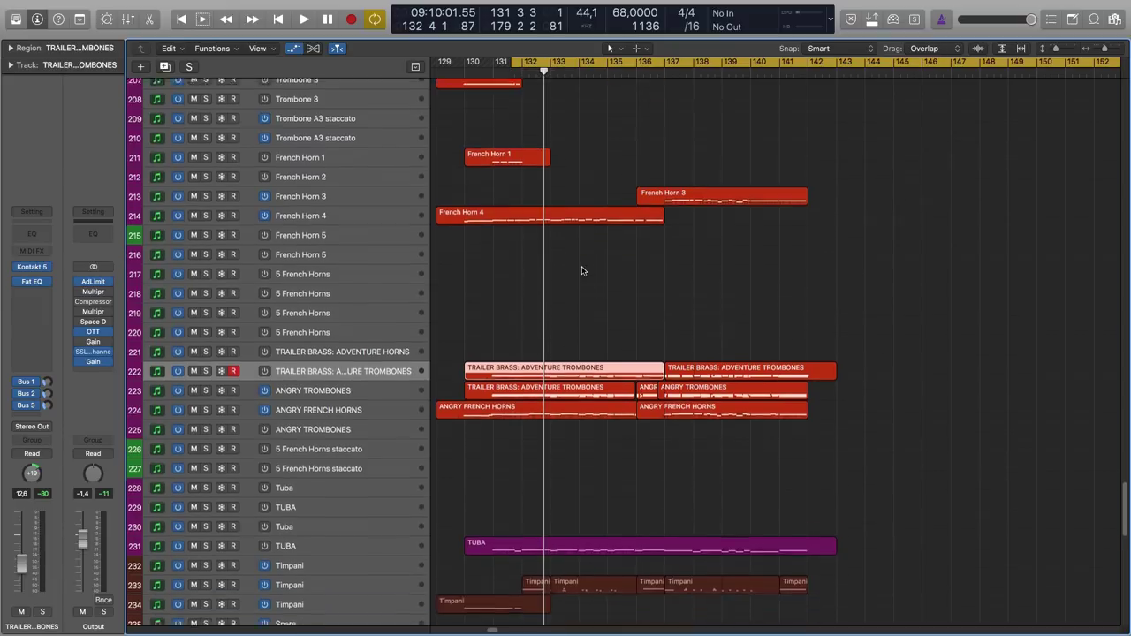
pyautogui.scroll(4, 580, 270)
pyautogui.scroll(-3, 482, 313)
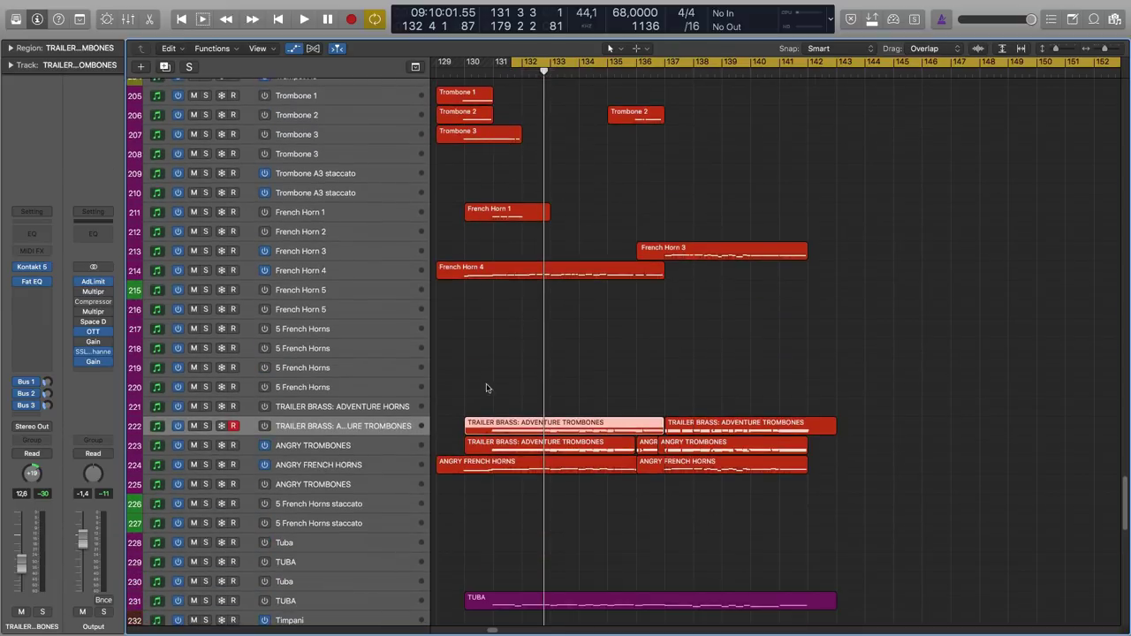
pyautogui.scroll(4, 593, 411)
pyautogui.scroll(-3, 598, 464)
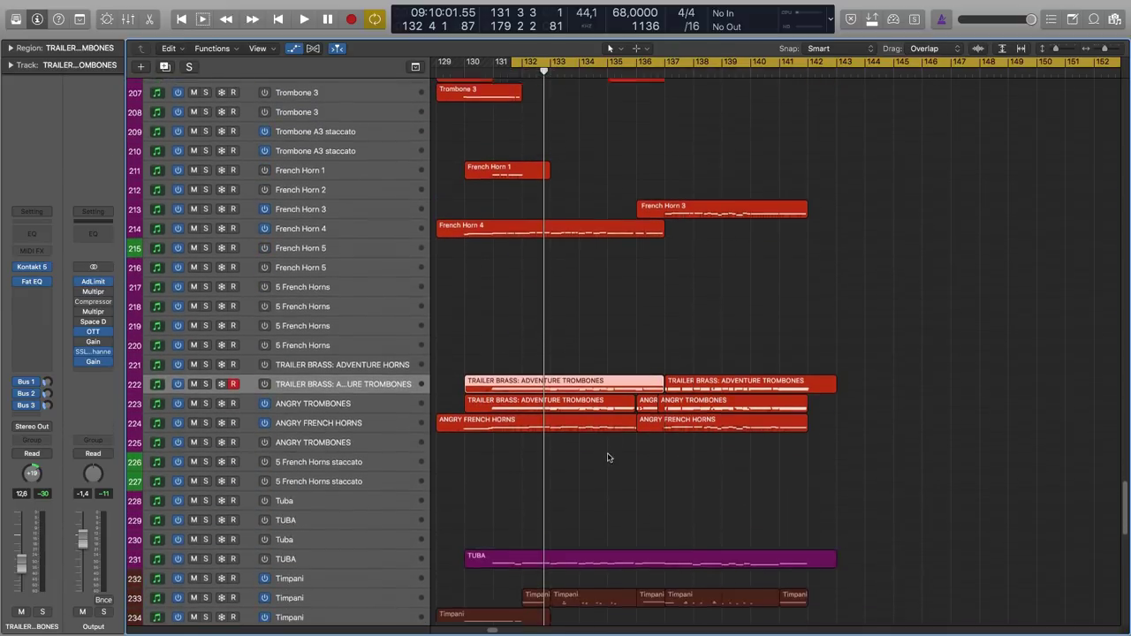
pyautogui.scroll(6, 588, 397)
pyautogui.scroll(3, 585, 396)
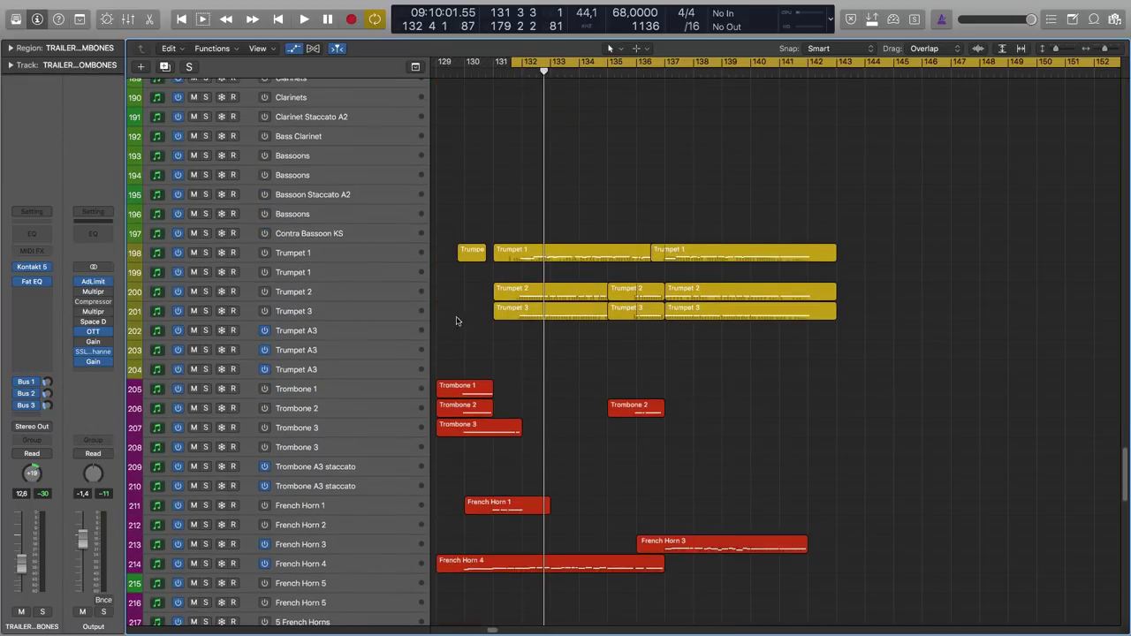
# Step: Select only the first Trumpet 1 region and open its notes in the Piano Roll
pyautogui.click(339, 255)
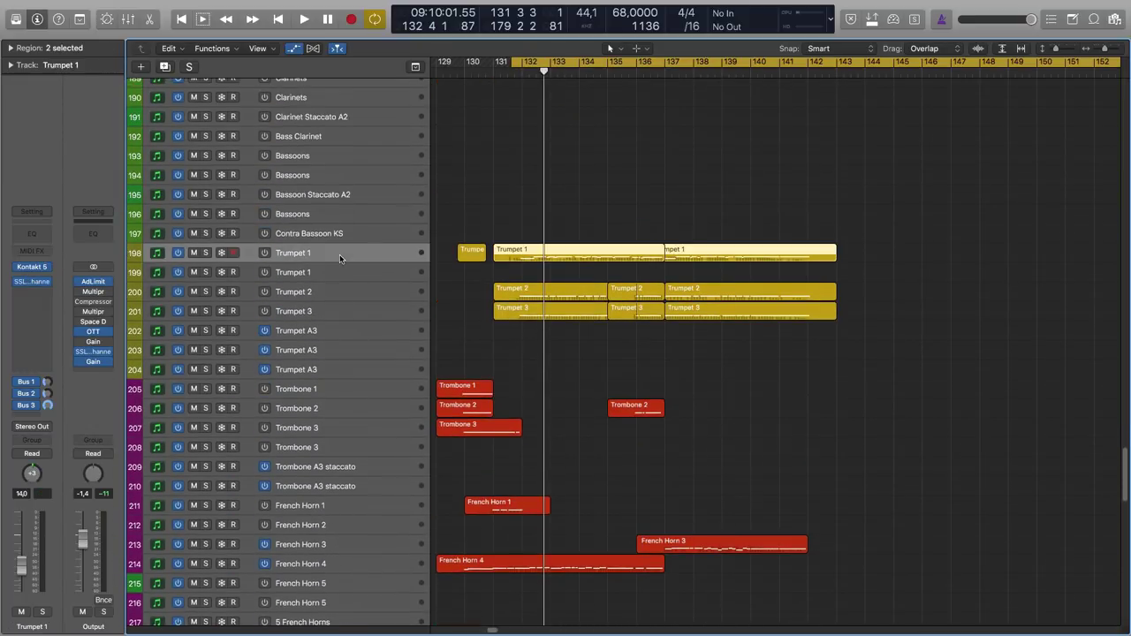
pyautogui.click(485, 224)
pyautogui.click(525, 252)
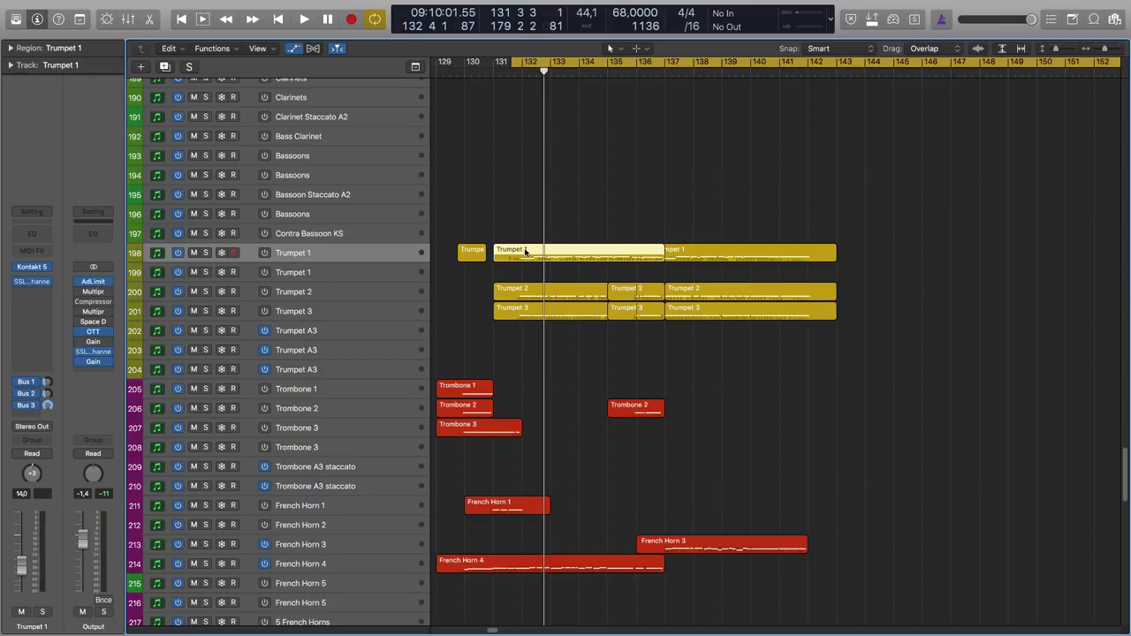
pyautogui.click(365, 250)
pyautogui.click(530, 274)
pyautogui.click(528, 255)
pyautogui.doubleClick(528, 254)
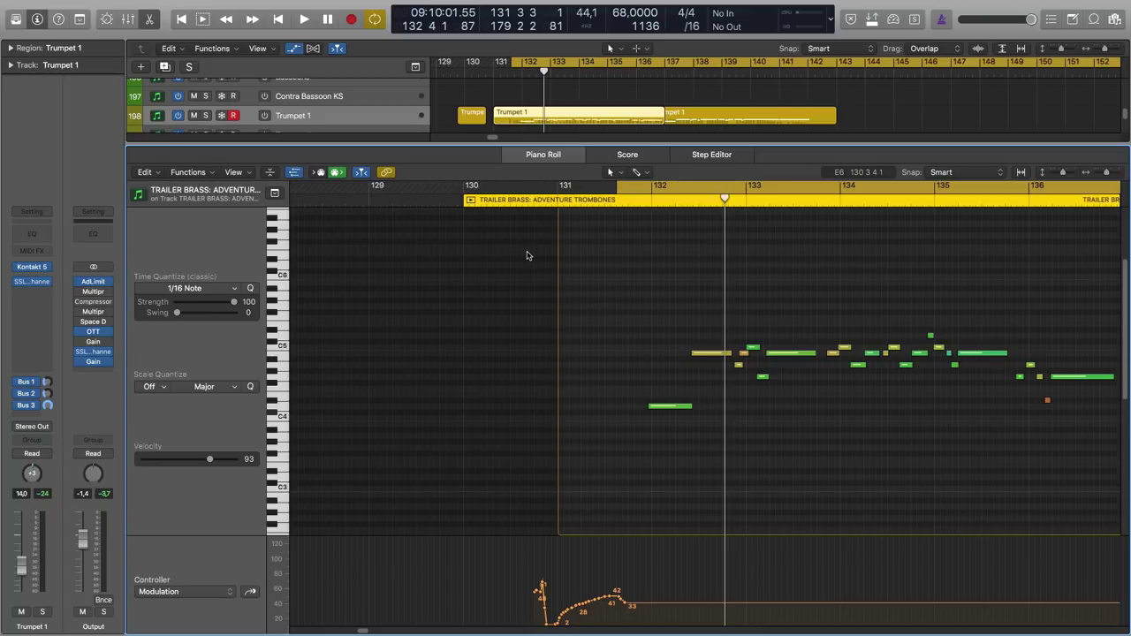
# Step: Reopen the first Trumpet 1 region in the Piano Roll and zoom in horizontally around the playhead
pyautogui.press('e')
pyautogui.scroll(3, 530, 230)
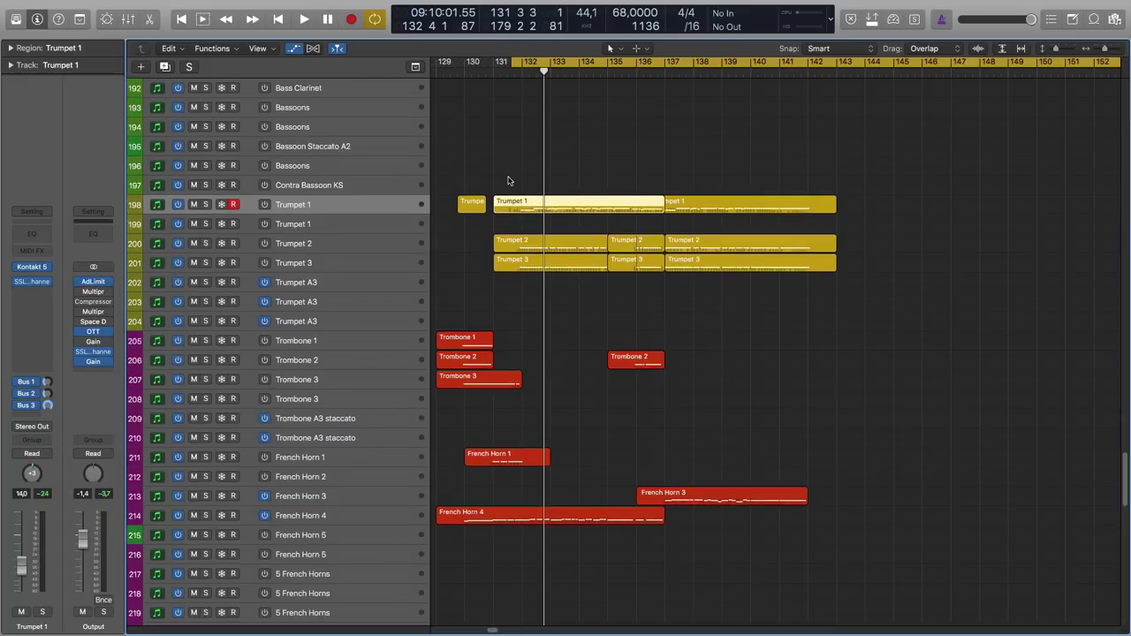
pyautogui.click(511, 182)
pyautogui.click(519, 203)
pyautogui.doubleClick(520, 203)
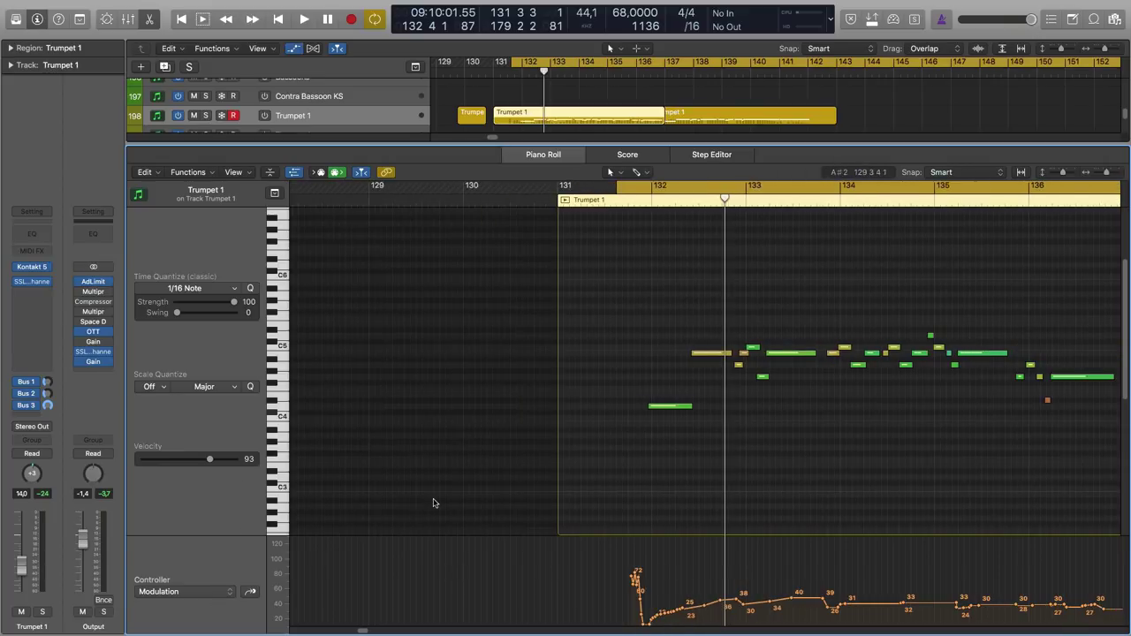
pyautogui.press('super+Right')
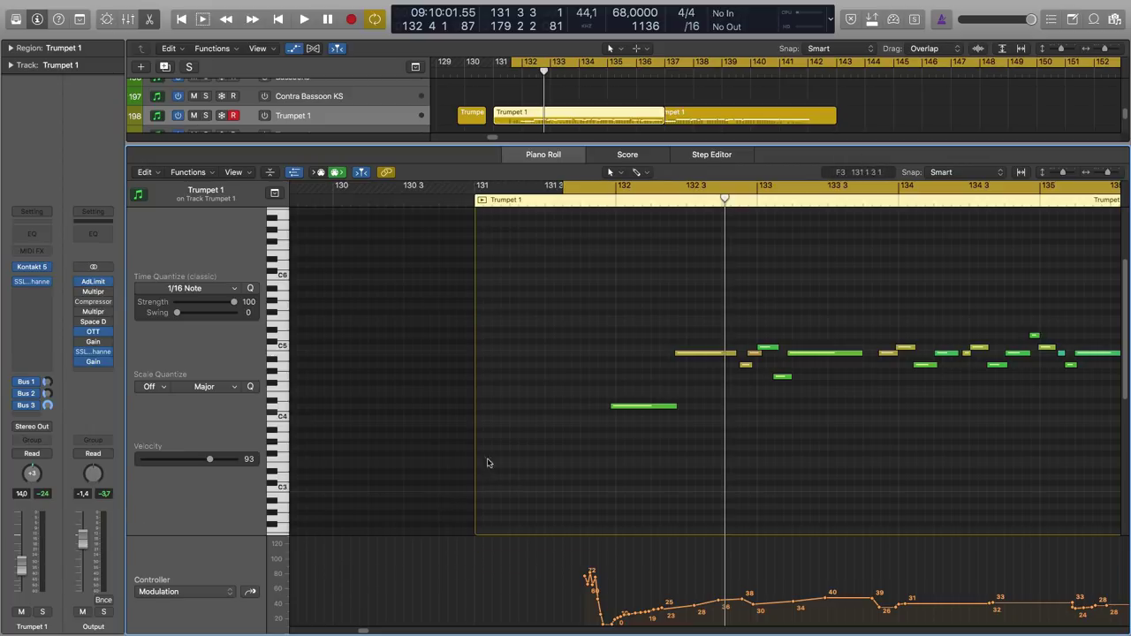
# Step: Switch the controller lane to show the Trumpet 1 Expression curve
pyautogui.click(204, 591)
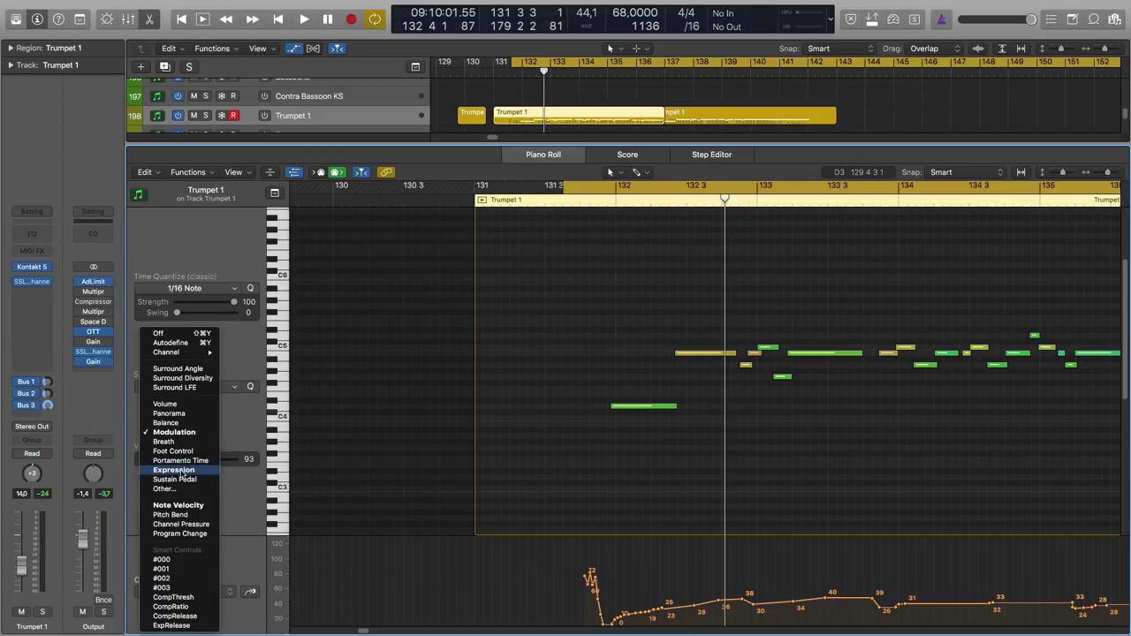
pyautogui.click(182, 471)
pyautogui.press('space')
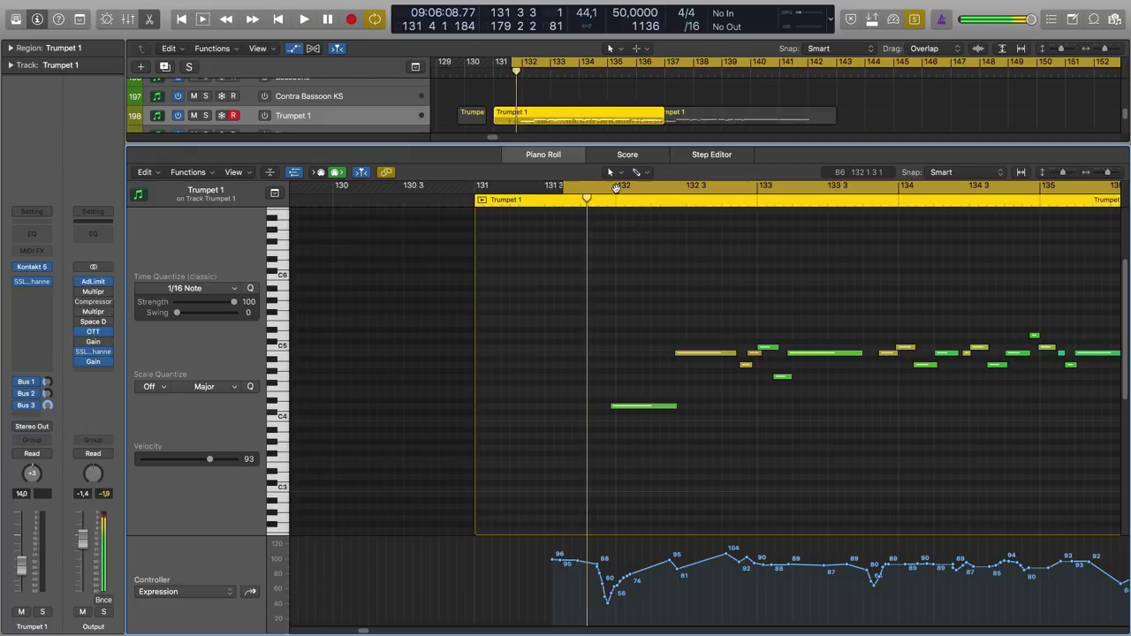
# Step: Move the cycle start to bar 132 and audition the trumpet line with the whole region in view
pyautogui.moveTo(611, 187); pyautogui.dragTo(638, 188)
pyautogui.press('space')
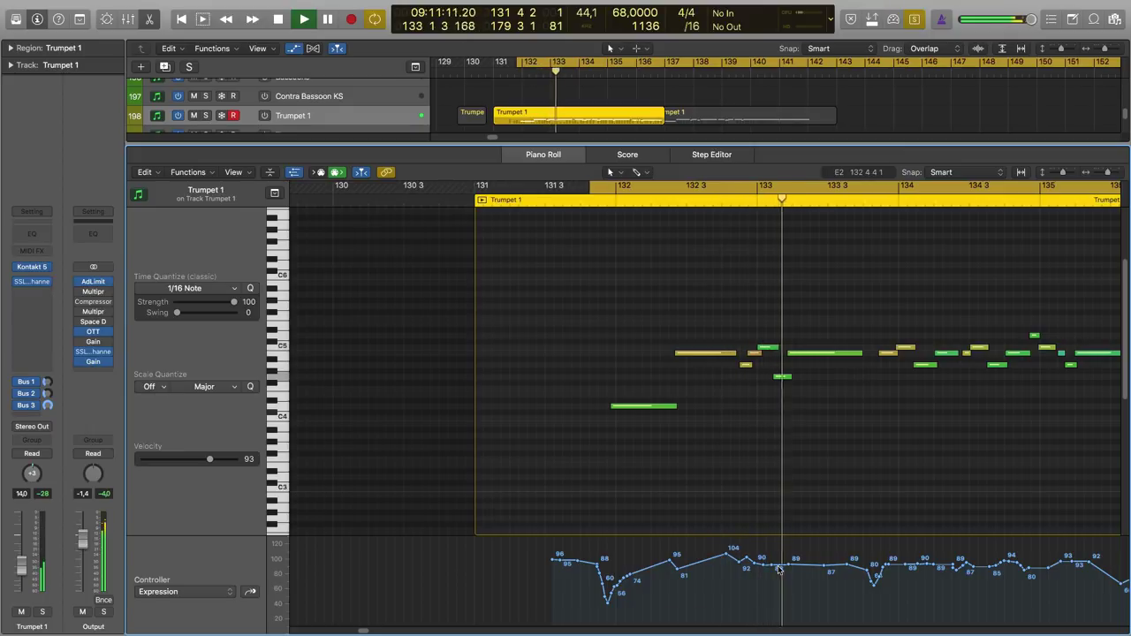
pyautogui.press('super+Left')
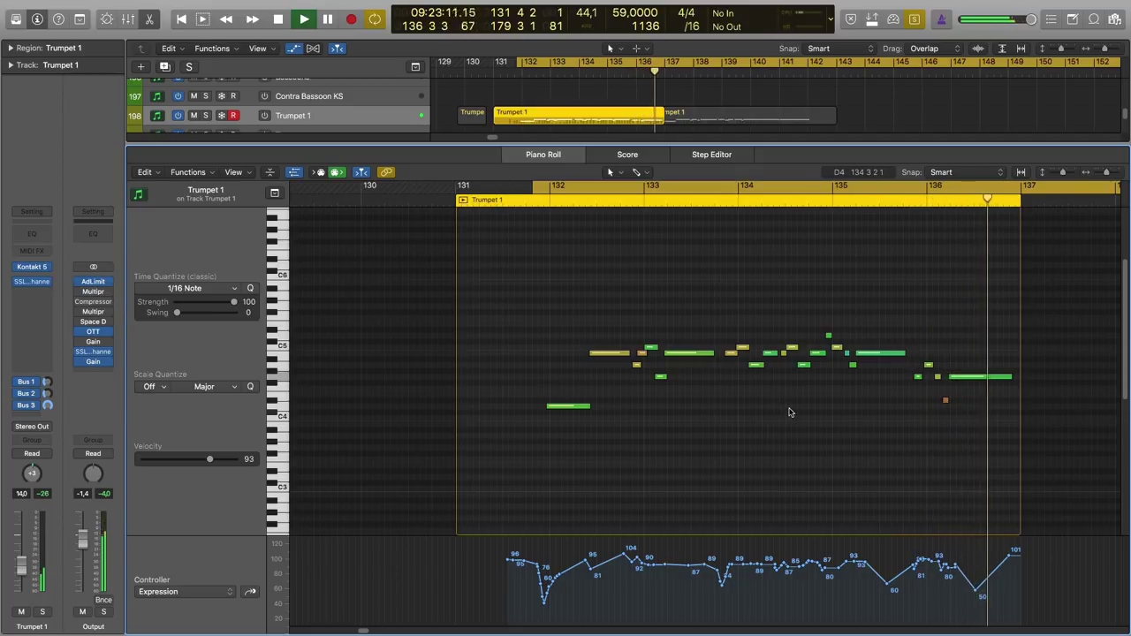
pyautogui.press('space')
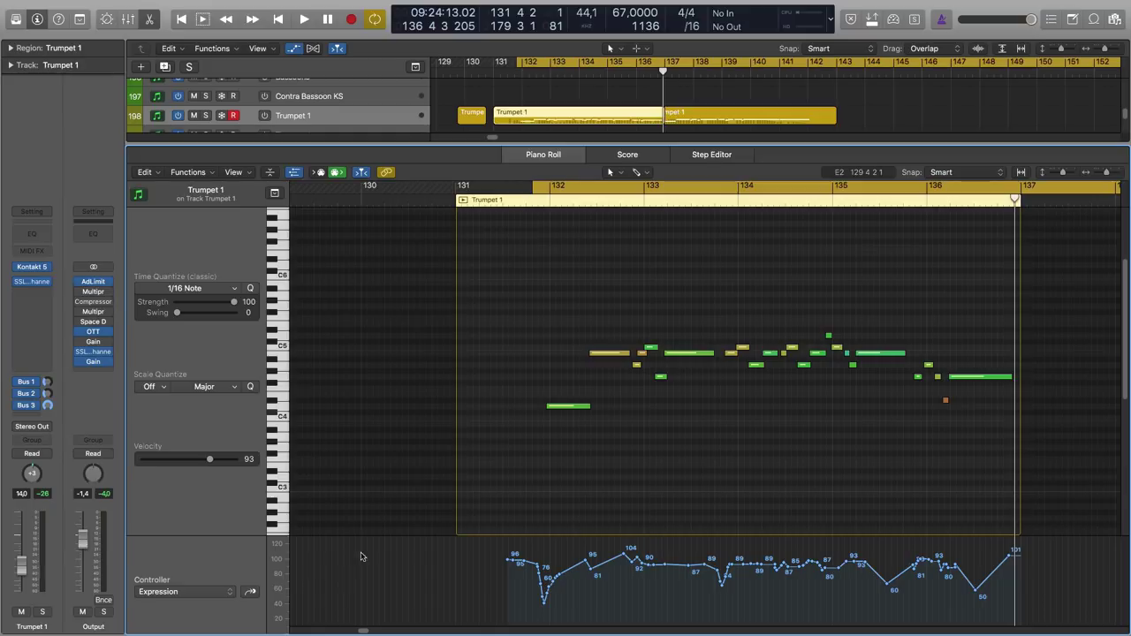
pyautogui.click(207, 595)
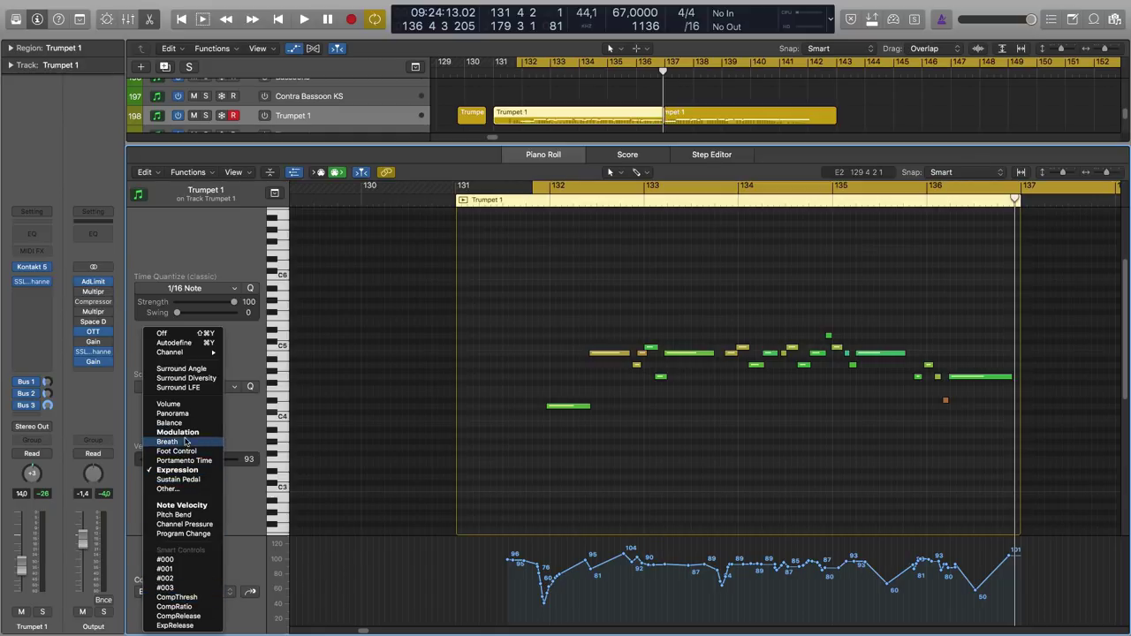
# Step: Switch the lane back to Modulation, zoom to the trumpet notes, and play the passage
pyautogui.click(177, 432)
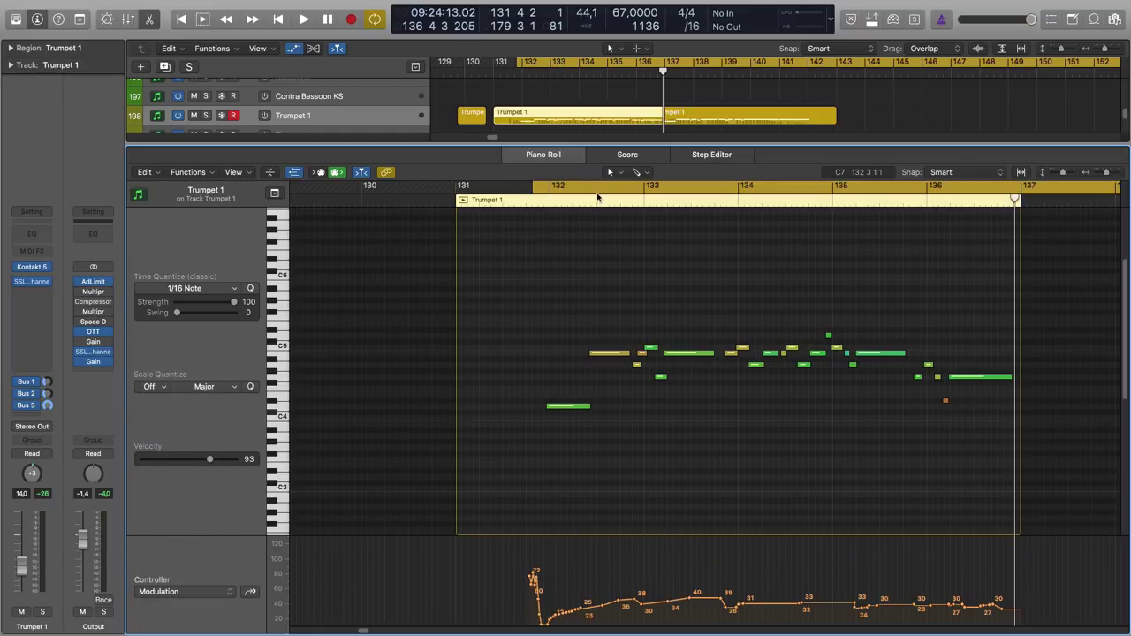
pyautogui.press('z')
pyautogui.press('space')
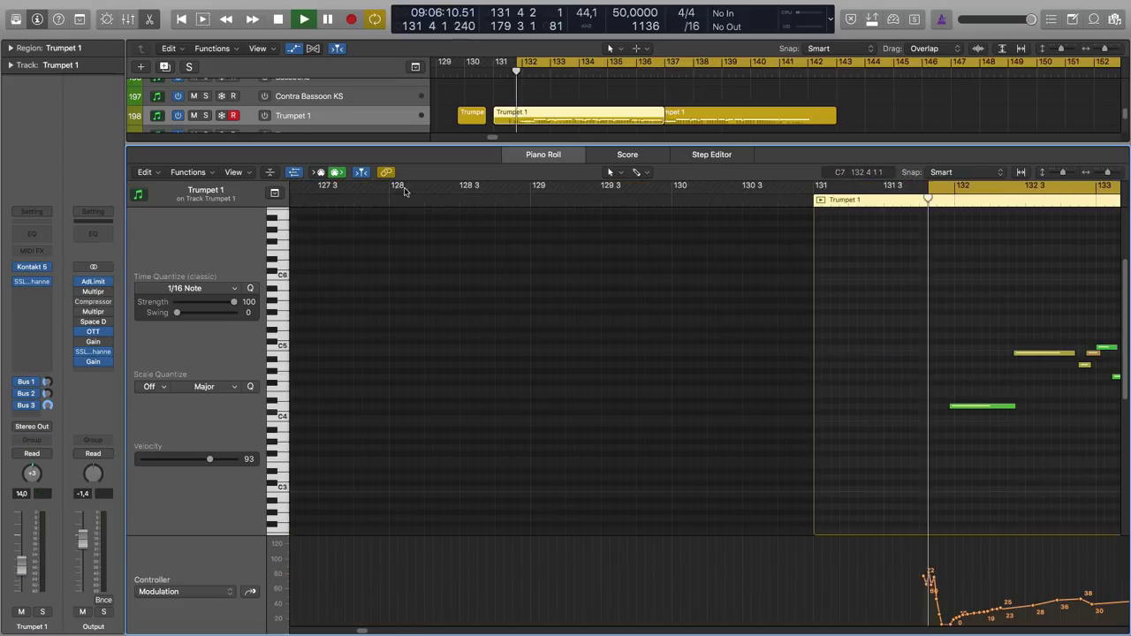
pyautogui.press('space')
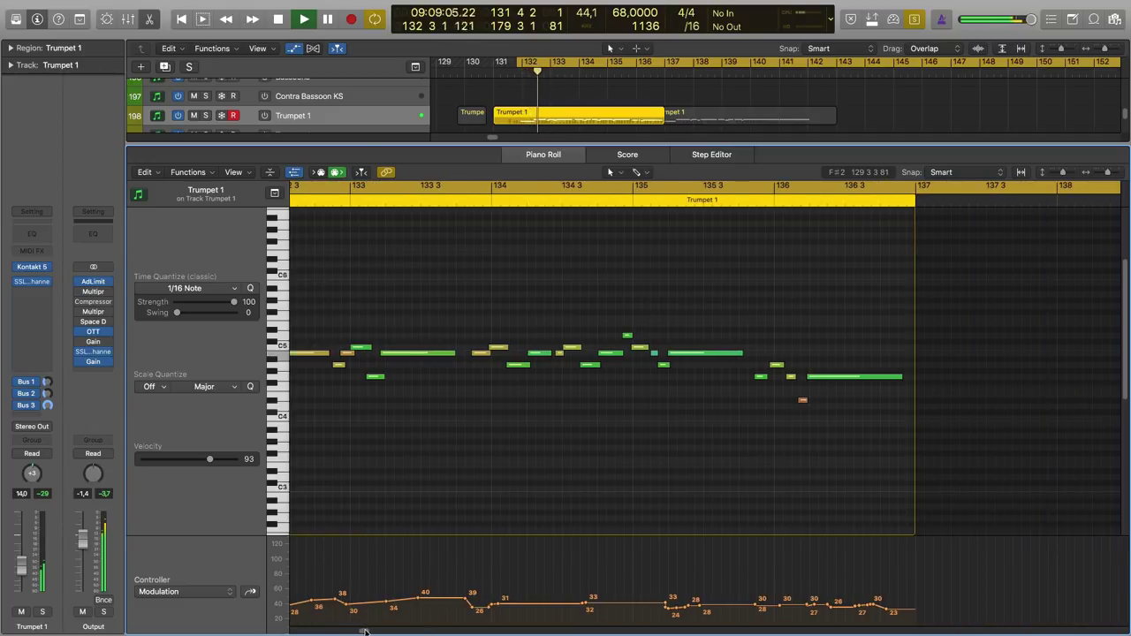
pyautogui.press('space')
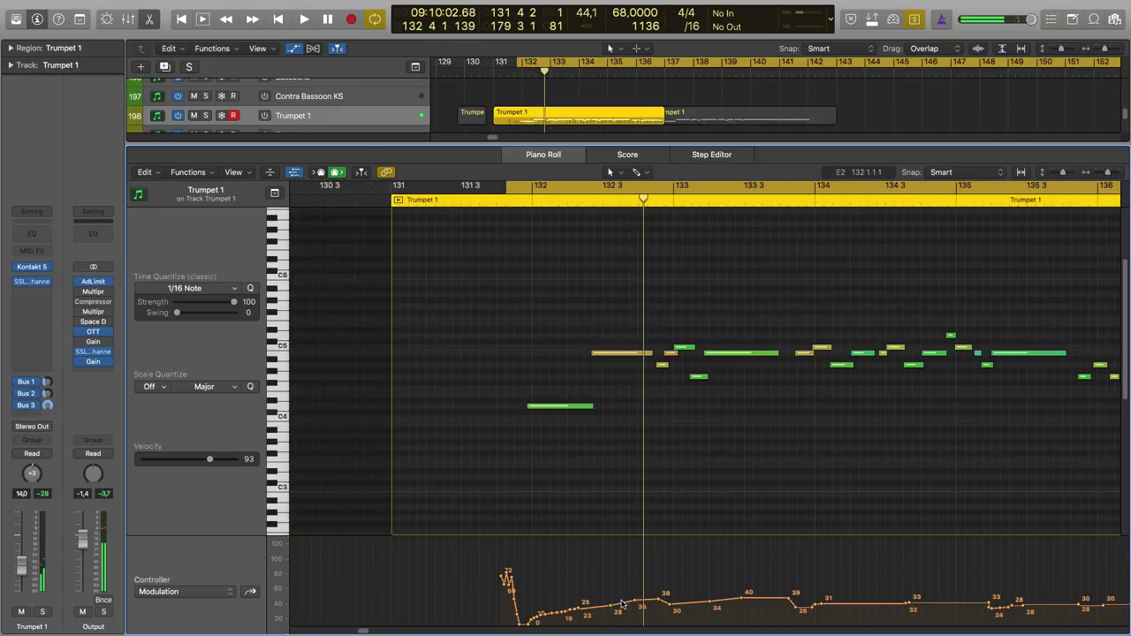
# Step: Raise a modulation point near 132 3 3 to 66, listen, then undo the change
pyautogui.moveTo(622, 607); pyautogui.dragTo(625, 582)
pyautogui.press('space')
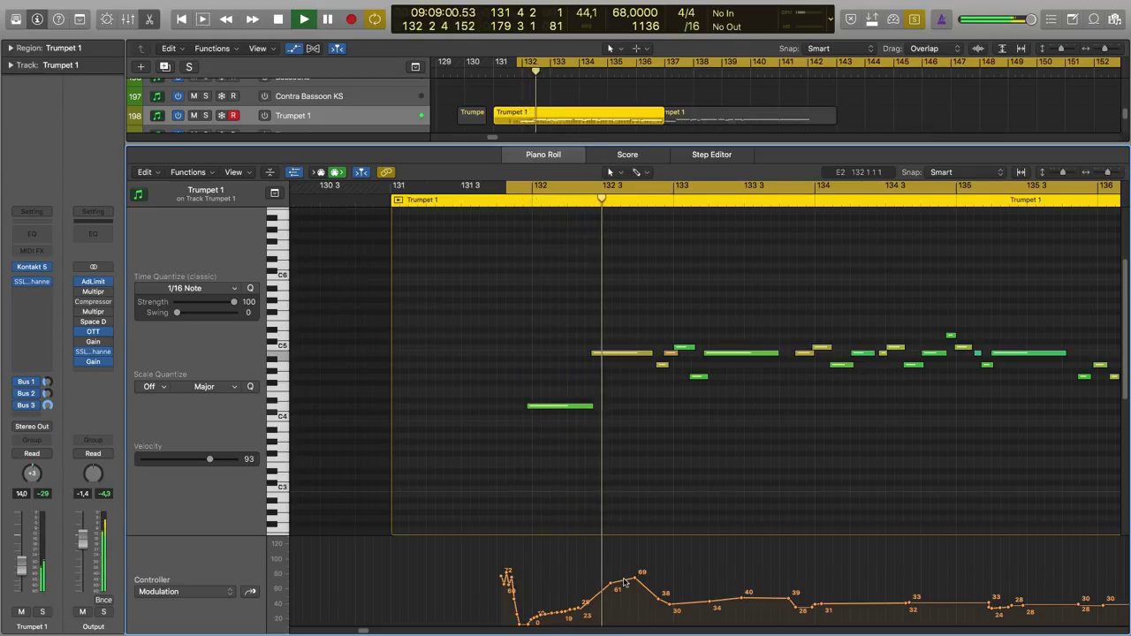
pyautogui.press('space')
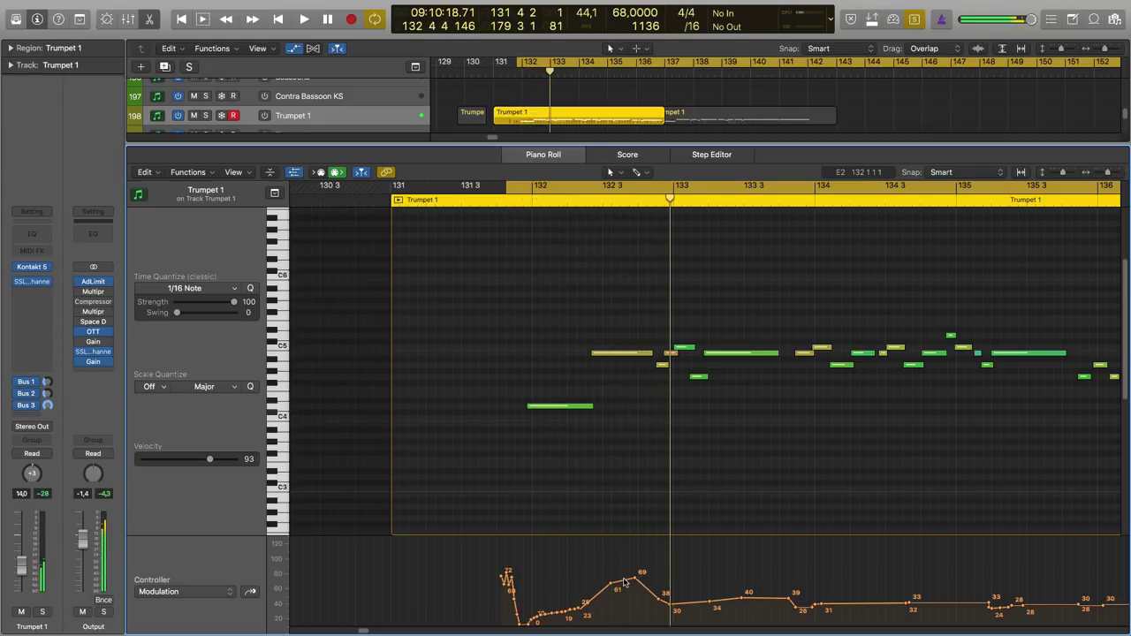
pyautogui.press('super+z')
# Step: Close the Piano Roll, select Trumpet 1 track 198, and open the Aux 3 Space Designer reverb
pyautogui.press('e')
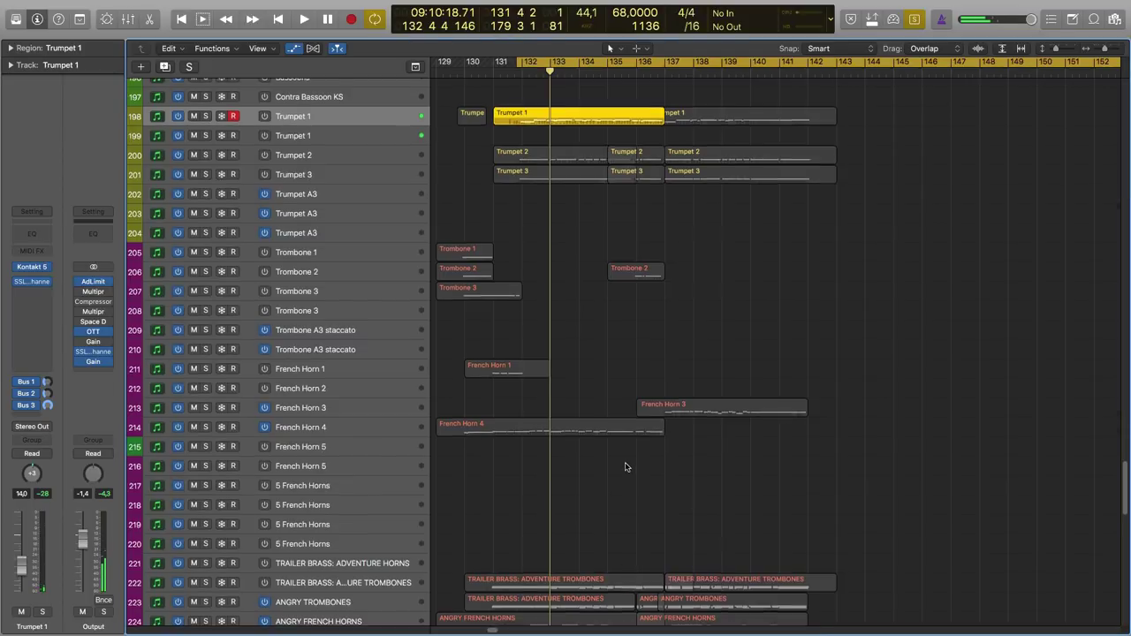
pyautogui.scroll(5, 599, 258)
pyautogui.scroll(-2, 566, 196)
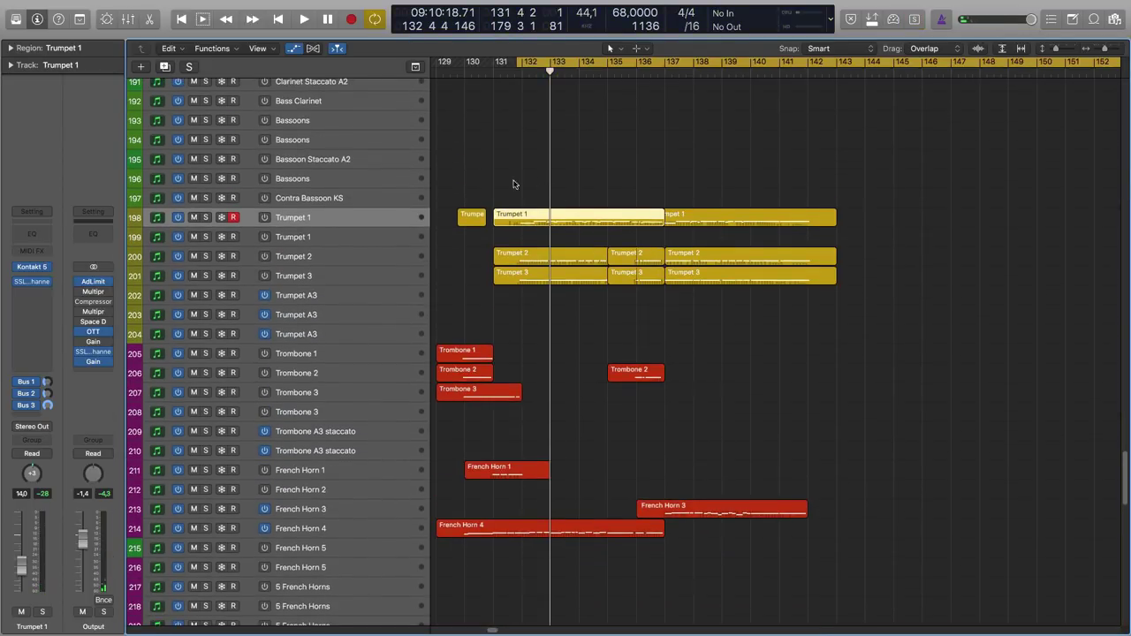
pyautogui.click(354, 231)
pyautogui.click(352, 218)
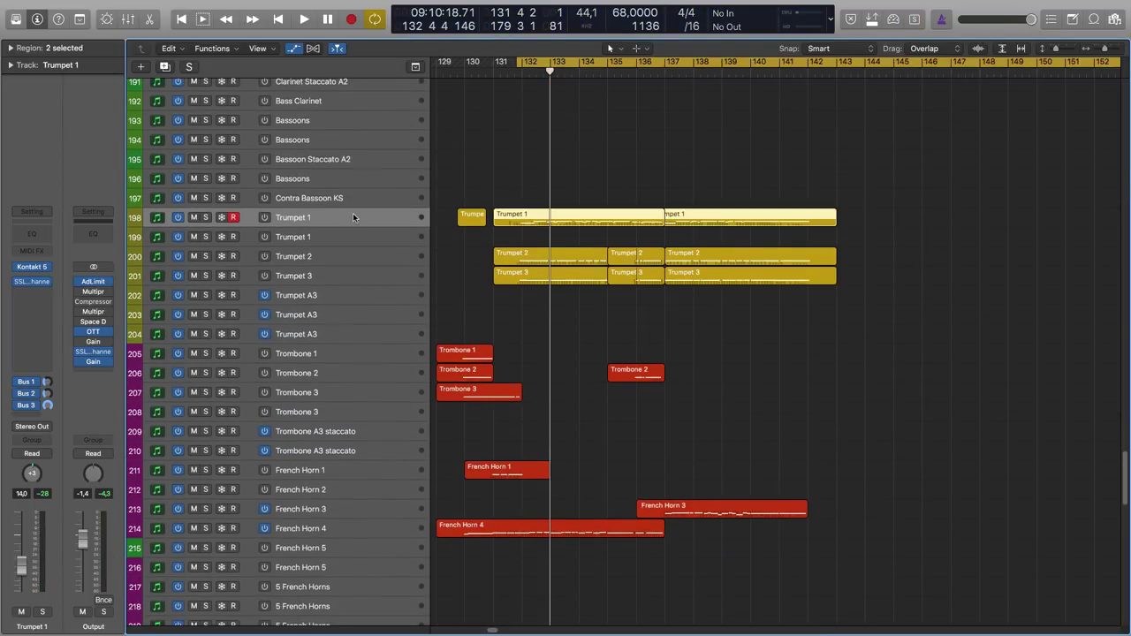
pyautogui.click(31, 402)
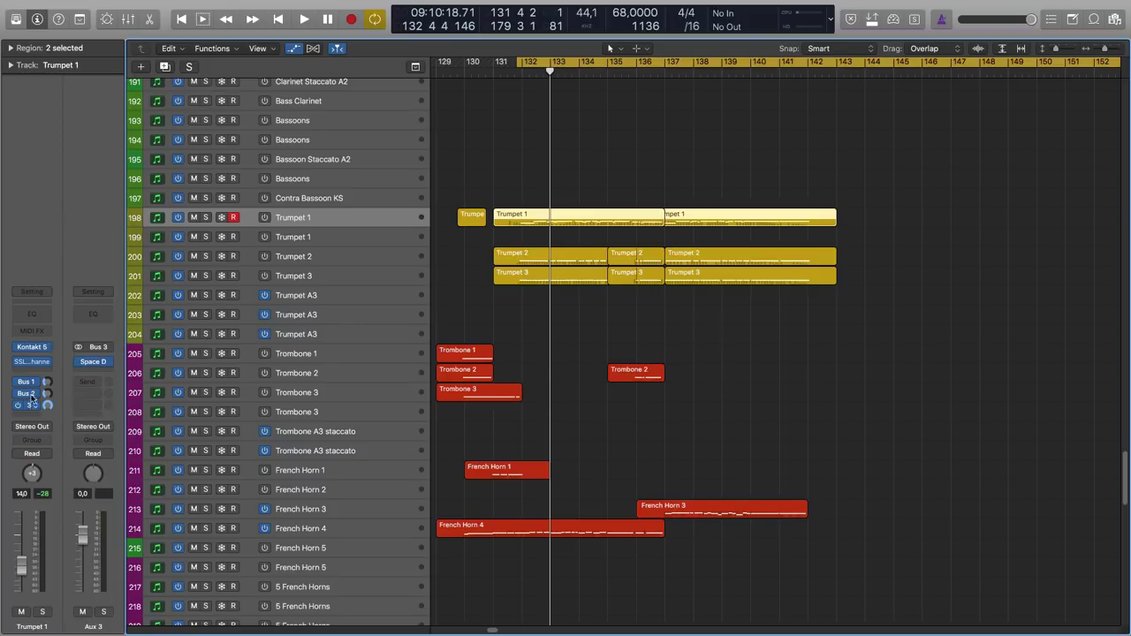
pyautogui.click(94, 363)
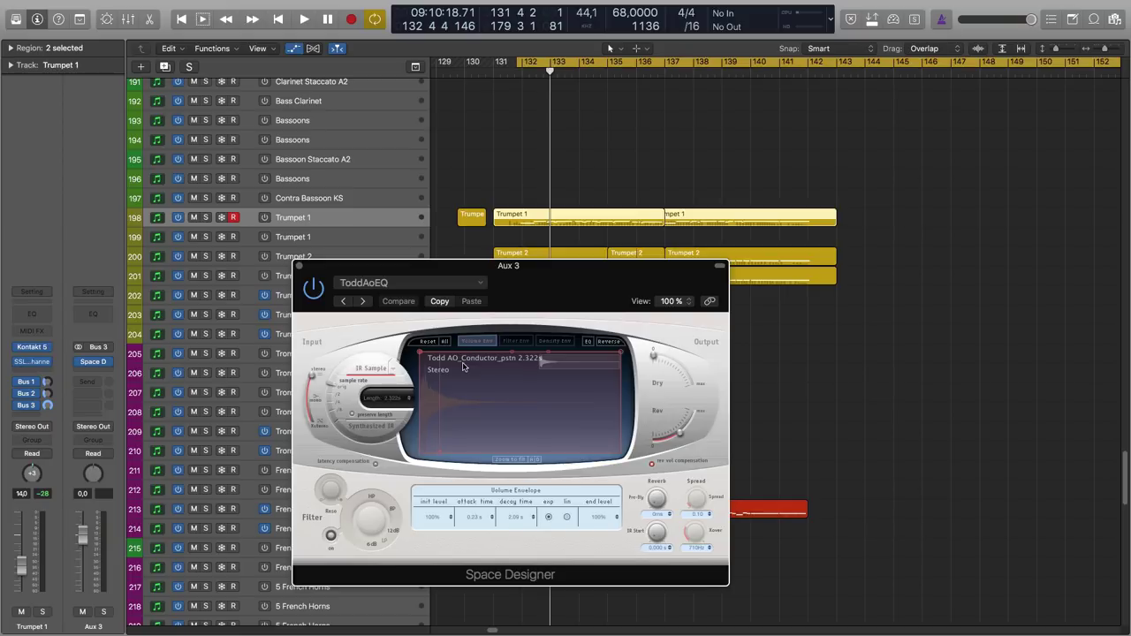
# Step: Close the reverb, bypass the Trumpet 1 Bus 3 send, and marquee-select all the trumpet regions
pyautogui.click(298, 267)
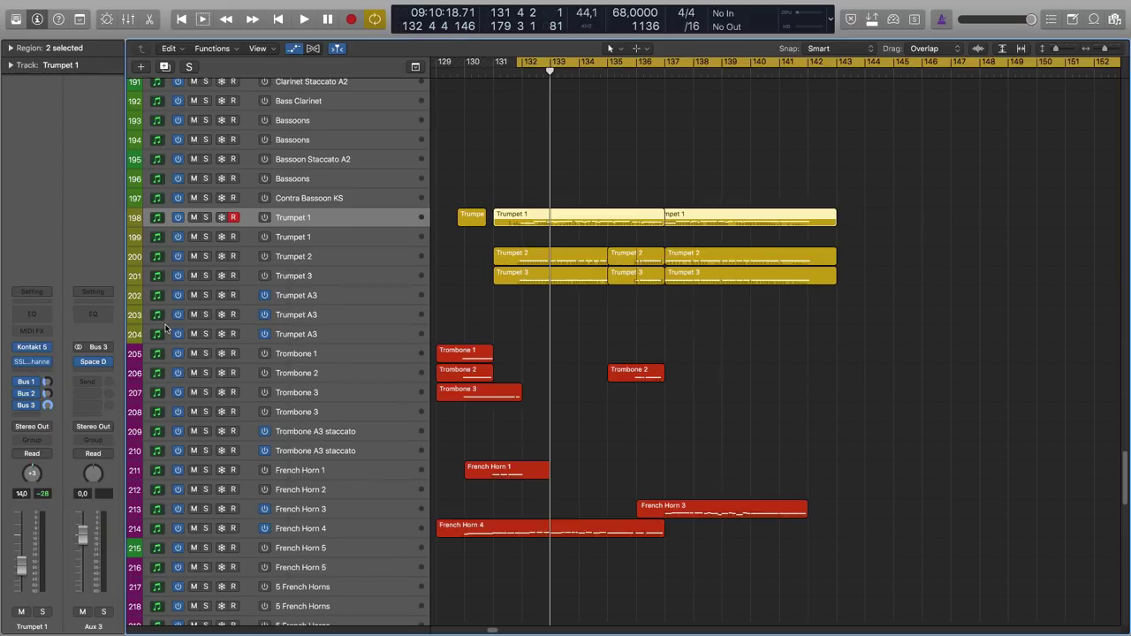
pyautogui.click(19, 404)
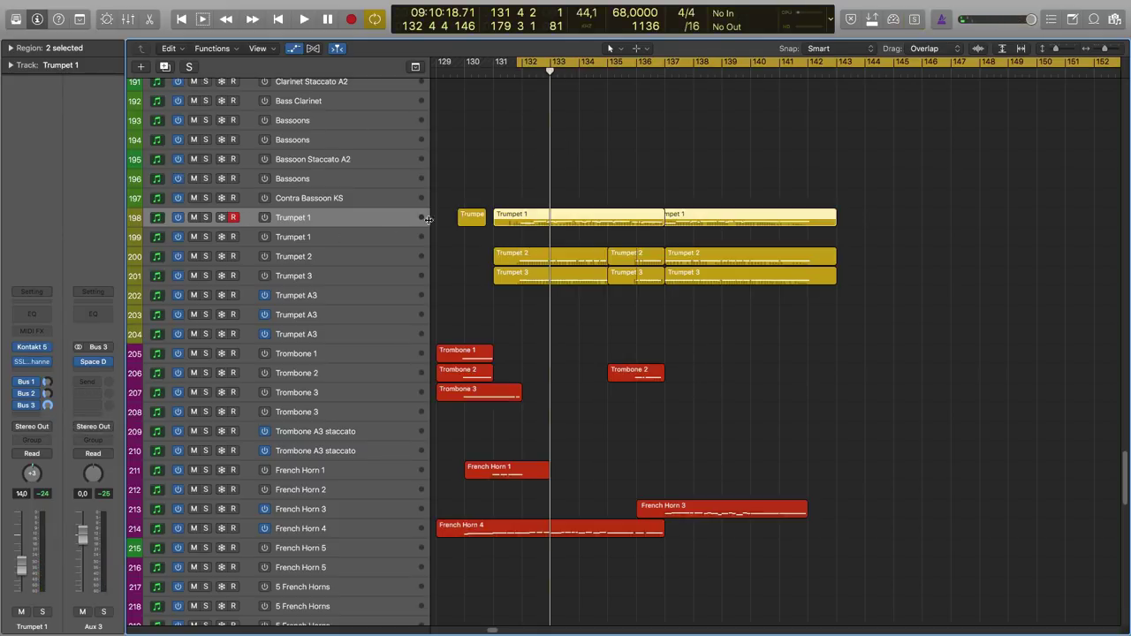
pyautogui.click(606, 287)
pyautogui.moveTo(606, 287); pyautogui.dragTo(770, 253)
pyautogui.moveTo(503, 176); pyautogui.dragTo(793, 329)
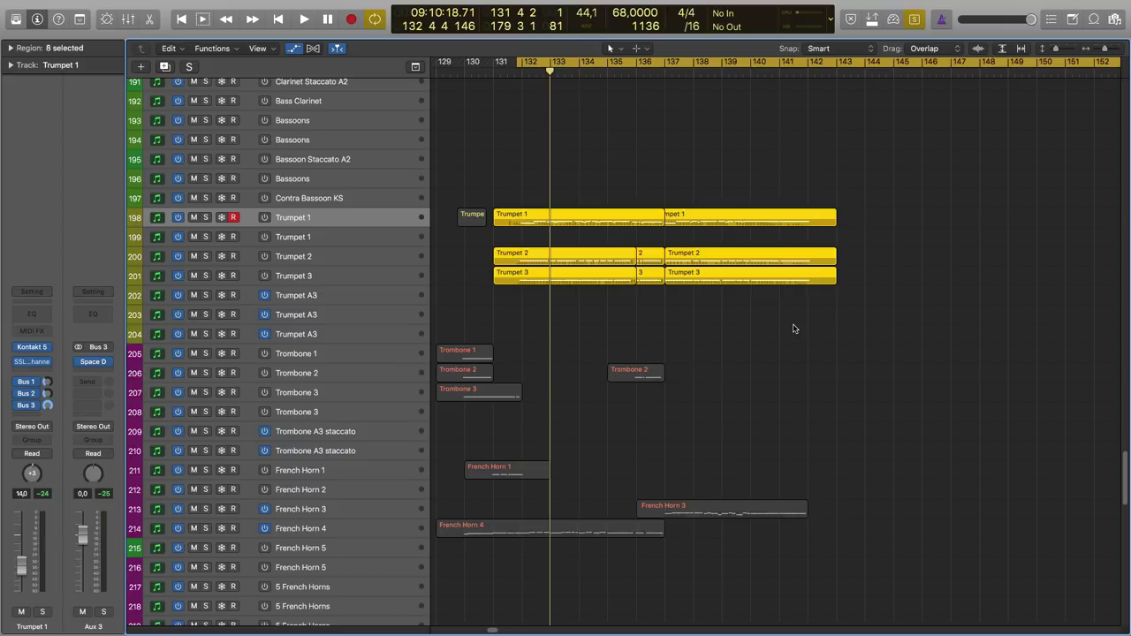
# Step: Play from around bar 136, marquee-select the trumpet and trombone regions, then pick French Horn 1 alone
pyautogui.doubleClick(521, 71)
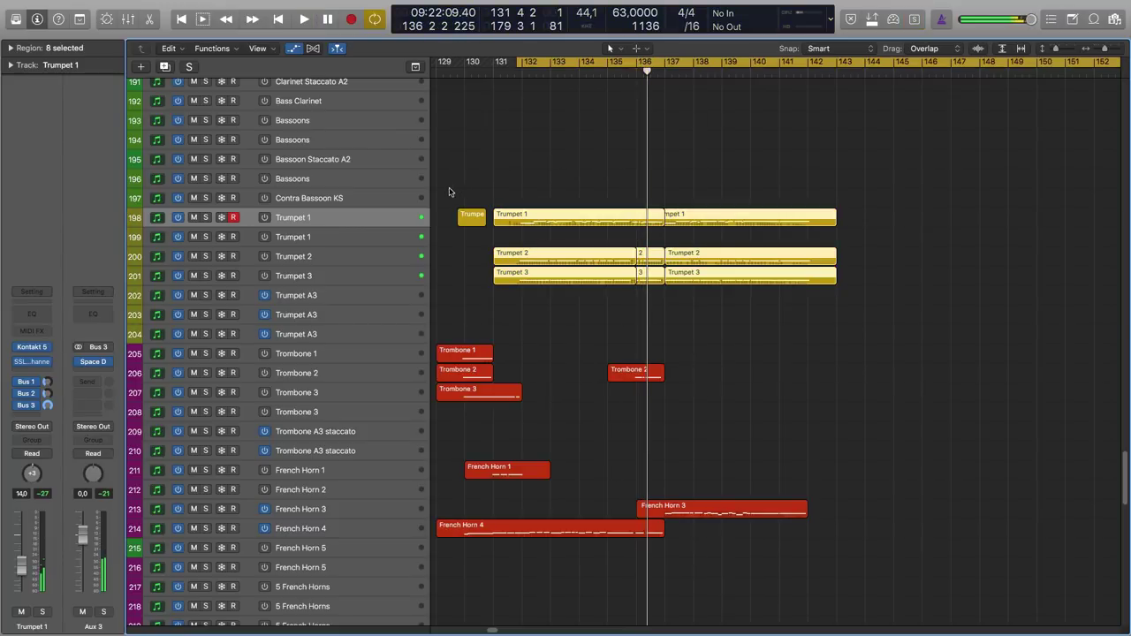
pyautogui.moveTo(447, 191); pyautogui.dragTo(766, 328)
pyautogui.scroll(-5, 662, 285)
pyautogui.moveTo(446, 228); pyautogui.dragTo(715, 333)
pyautogui.scroll(-3, 618, 322)
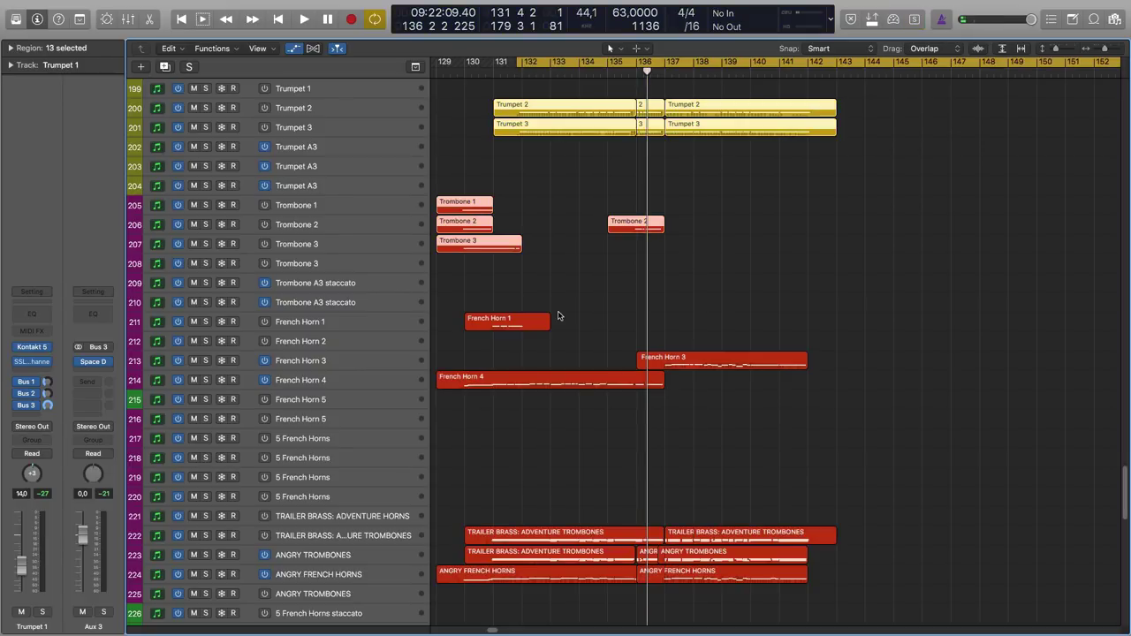
pyautogui.click(543, 316)
# Step: Pull the cycle start earlier, play the soloed Vln 1 Legato region, then turn solo off
pyautogui.moveTo(520, 67); pyautogui.dragTo(492, 141)
pyautogui.scroll(15, 525, 324)
pyautogui.scroll(2, 525, 323)
pyautogui.press('super+a')
pyautogui.click(548, 436)
pyautogui.press('space')
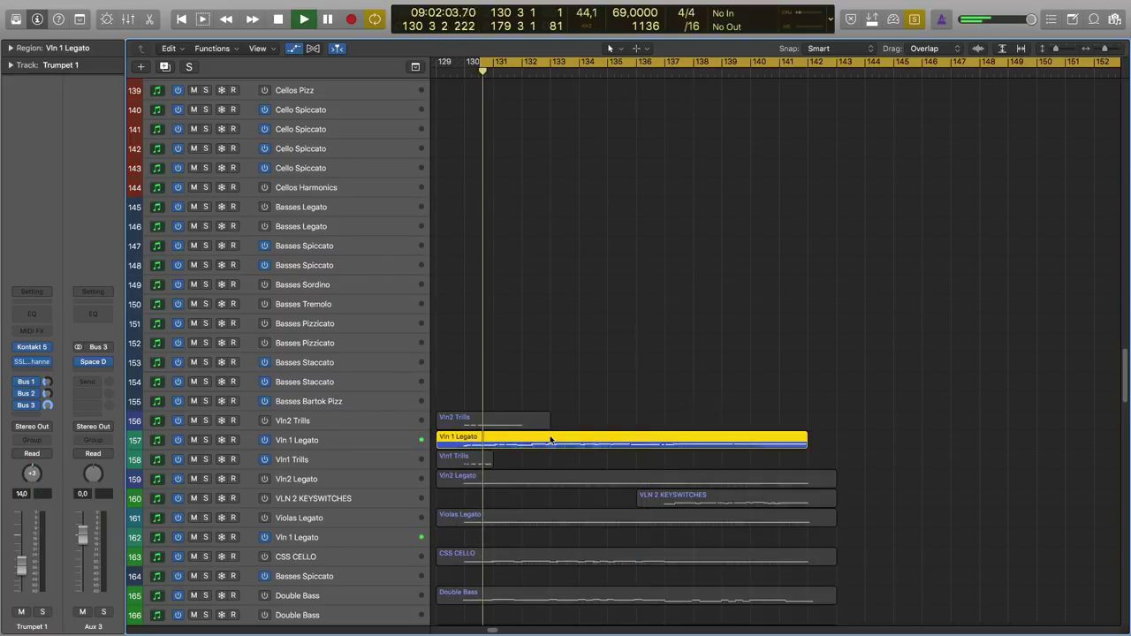
pyautogui.scroll(-3, 495, 157)
pyautogui.scroll(-12, 498, 99)
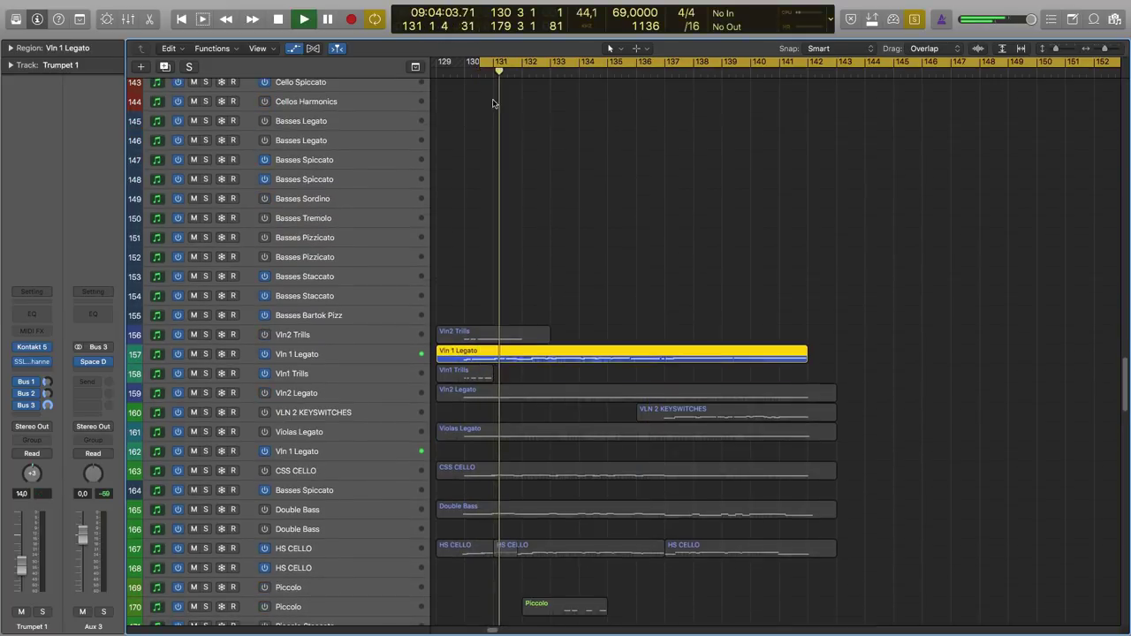
pyautogui.press('space')
pyautogui.hotkey('ctrl', 's')
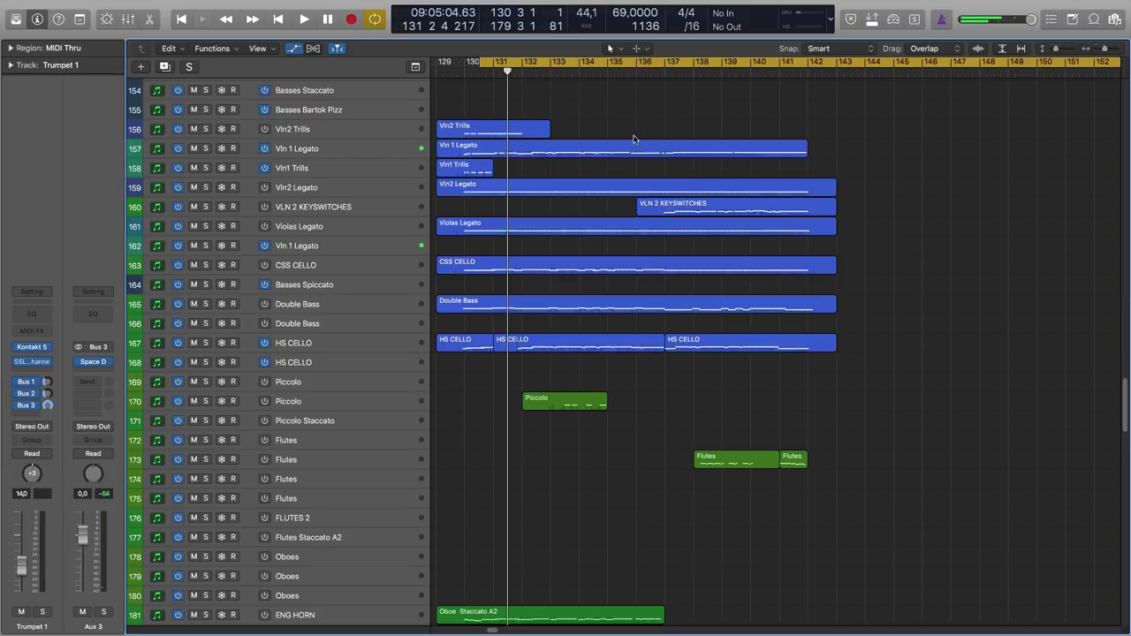
# Step: Briefly open the region in the Piano Roll, close it, and scroll back to the brass regions
pyautogui.doubleClick(624, 146)
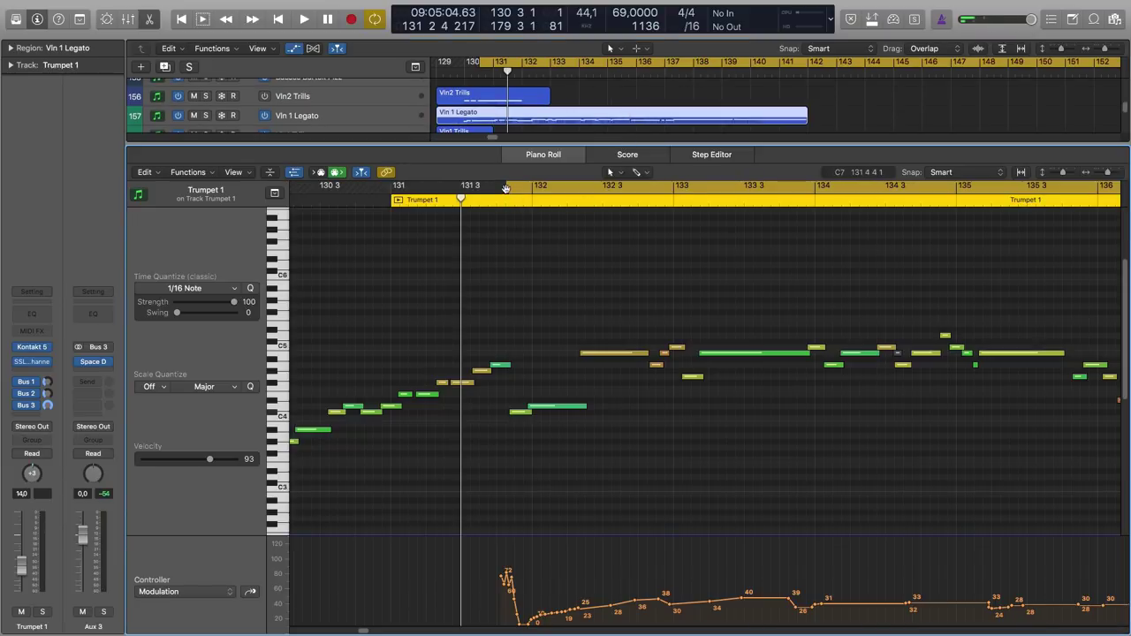
pyautogui.moveTo(505, 188); pyautogui.dragTo(427, 217)
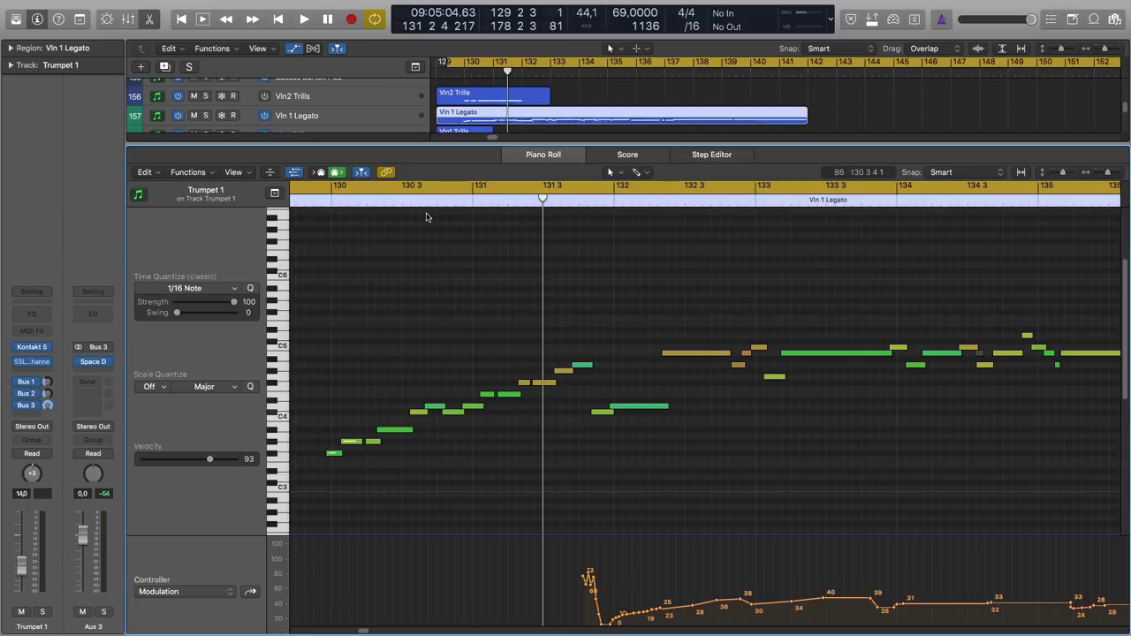
pyautogui.press('e')
pyautogui.scroll(-5, 426, 217)
pyautogui.moveTo(459, 60); pyautogui.dragTo(485, 69)
pyautogui.scroll(-10, 472, 245)
pyautogui.scroll(3, 480, 139)
pyautogui.scroll(-4, 471, 110)
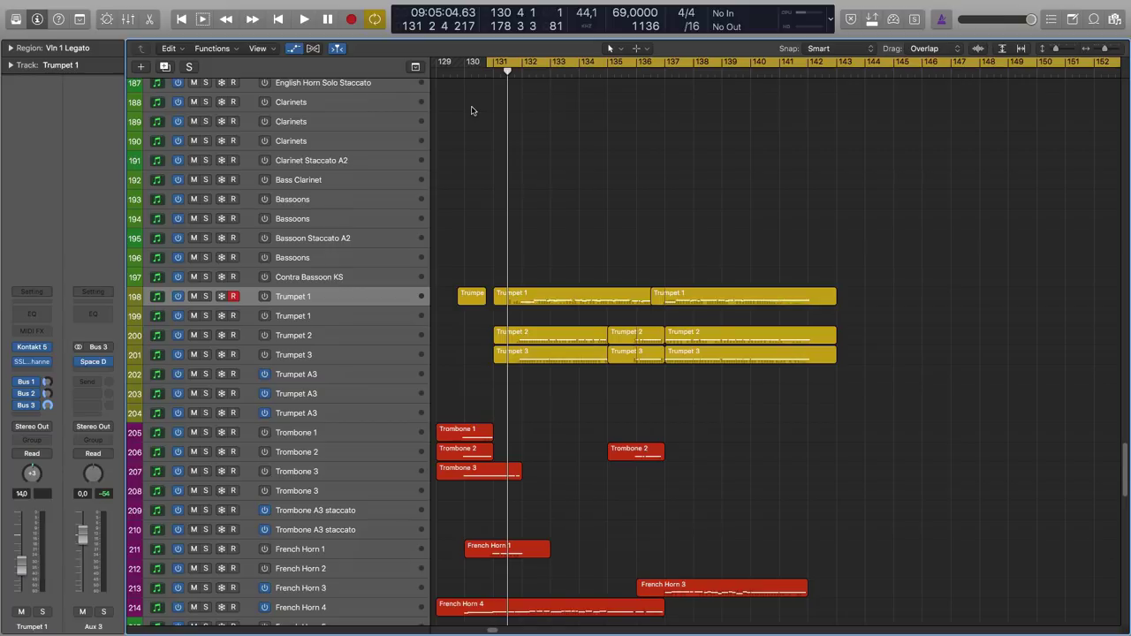
# Step: Solo the French Horn 1 and Vln 1 Legato regions, audition them briefly, then unsolo
pyautogui.scroll(-2, 468, 150)
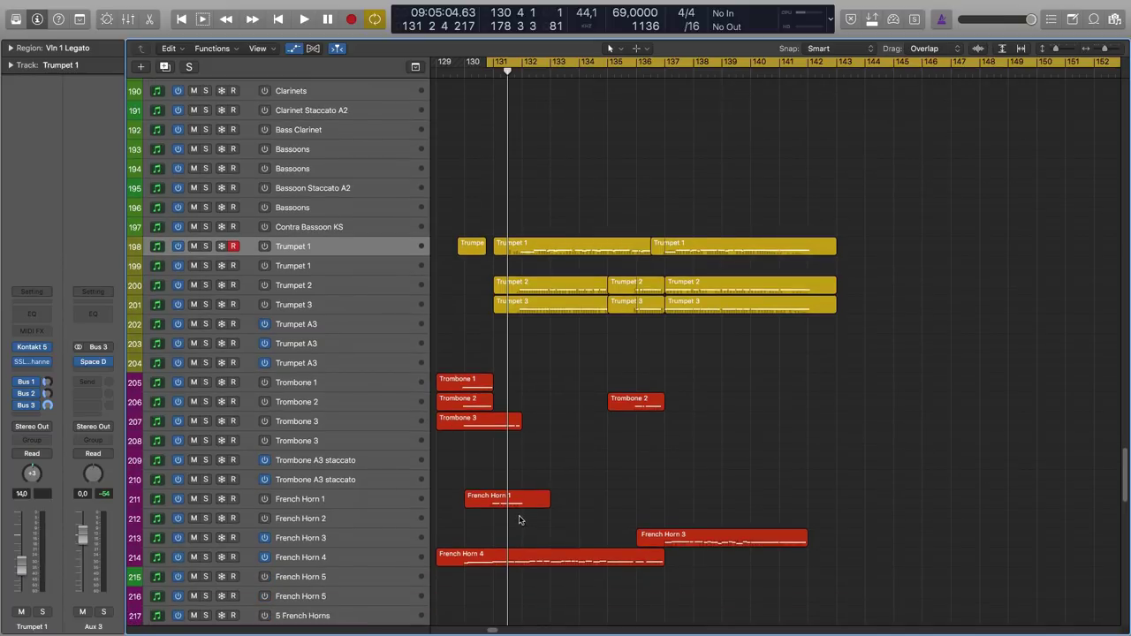
pyautogui.click(525, 502)
pyautogui.scroll(8, 527, 385)
pyautogui.scroll(10, 525, 384)
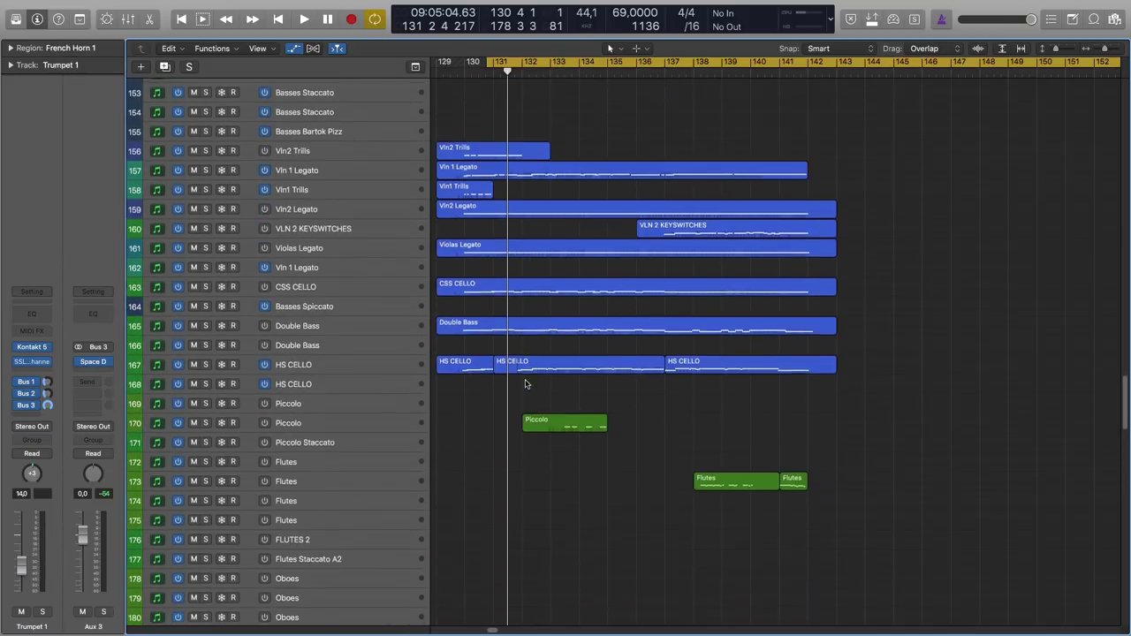
pyautogui.keyDown('shift'); pyautogui.click(545, 177); pyautogui.keyUp('shift')
pyautogui.scroll(-20, 535, 184)
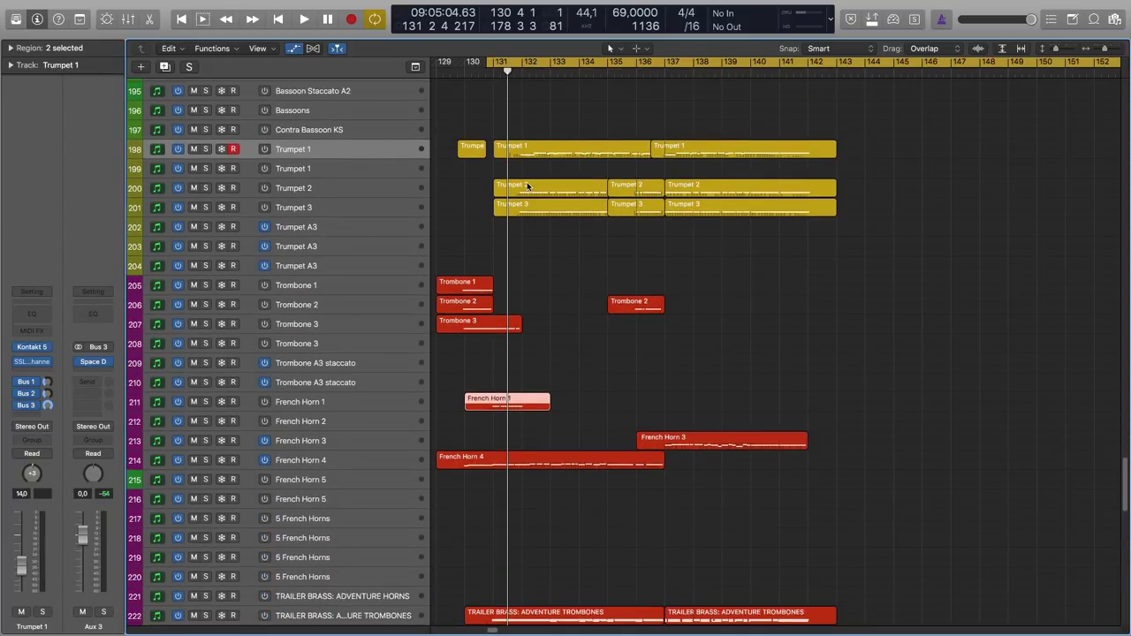
pyautogui.hotkey('ctrl', 's')
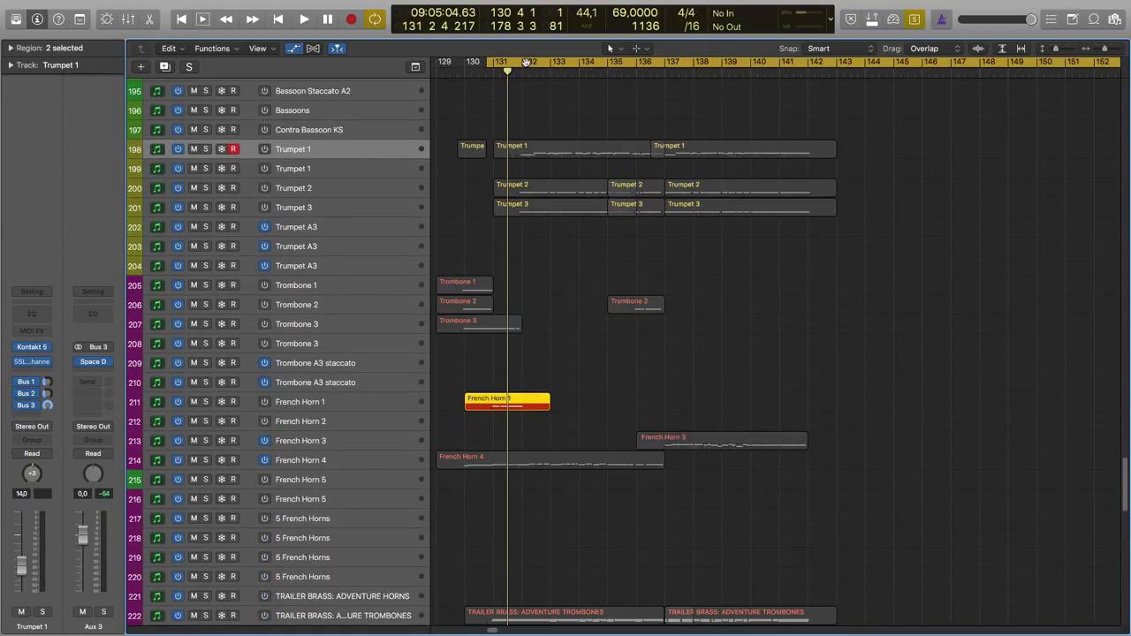
pyautogui.press('space')
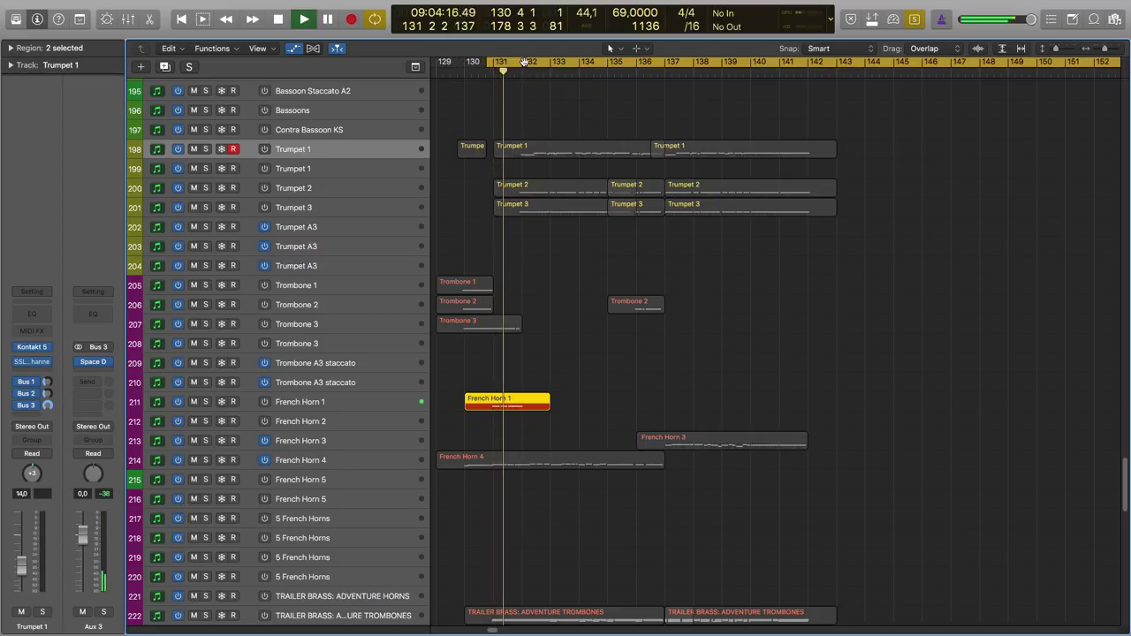
pyautogui.hotkey('ctrl', 's')
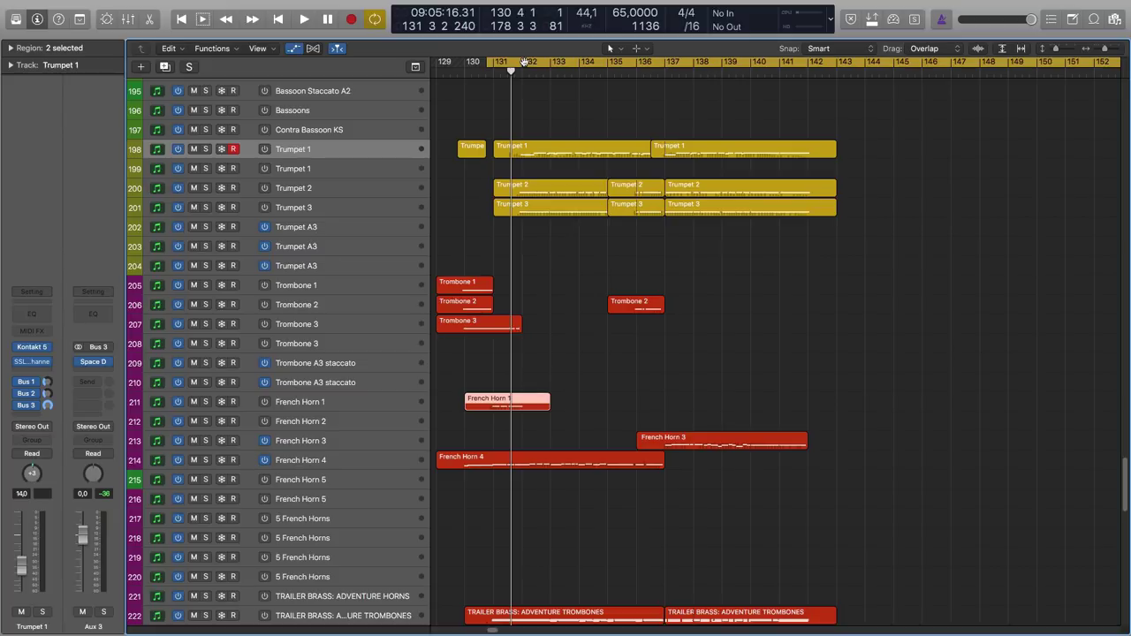
# Step: Select the brass and TUBA regions, move the cycle start to bar 129, and play
pyautogui.scroll(-5, 548, 133)
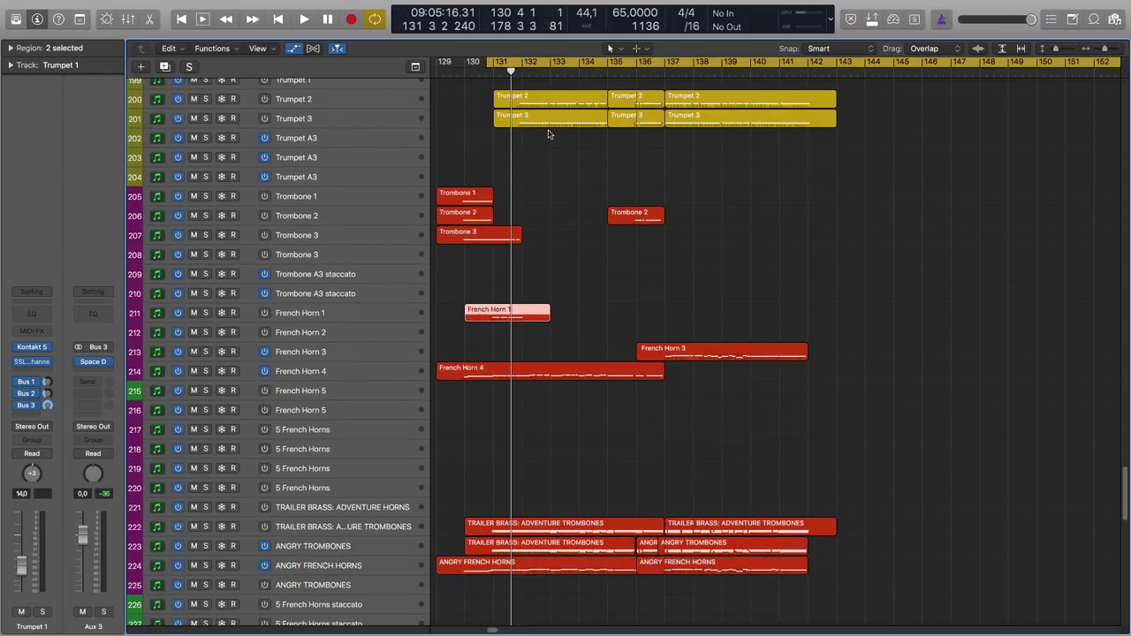
pyautogui.scroll(10, 494, 186)
pyautogui.moveTo(449, 239); pyautogui.dragTo(694, 464)
pyautogui.scroll(-10, 488, 390)
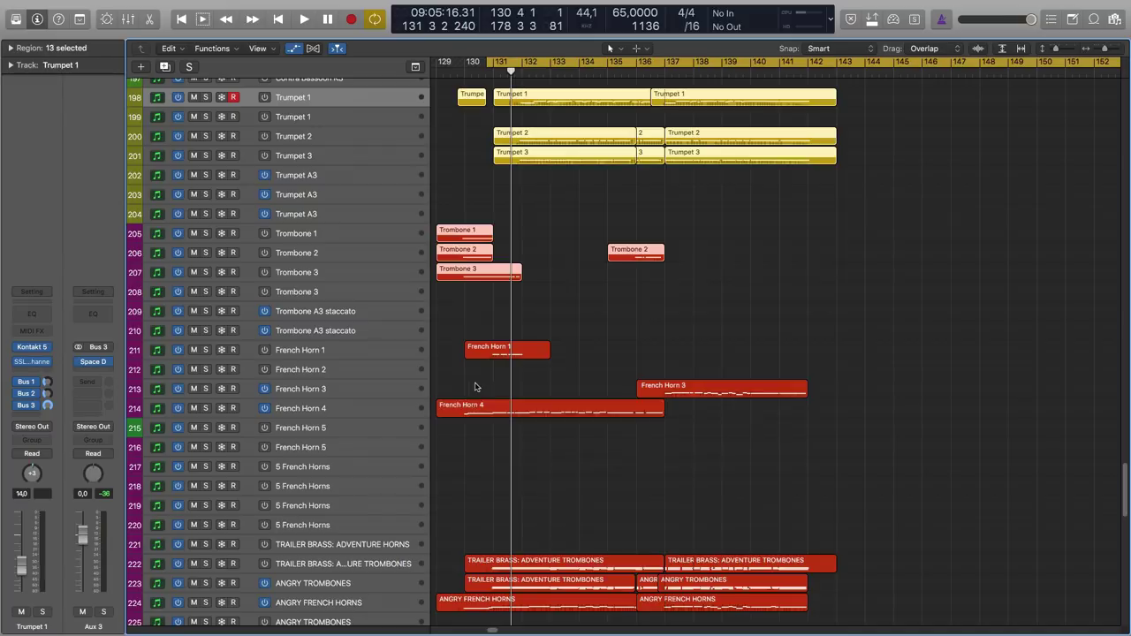
pyautogui.moveTo(497, 391); pyautogui.dragTo(689, 480)
pyautogui.scroll(-7, 584, 415)
pyautogui.scroll(-4, 571, 515)
pyautogui.keyDown('shift'); pyautogui.click(573, 520); pyautogui.keyUp('shift')
pyautogui.moveTo(488, 64); pyautogui.dragTo(453, 64)
pyautogui.press('space')
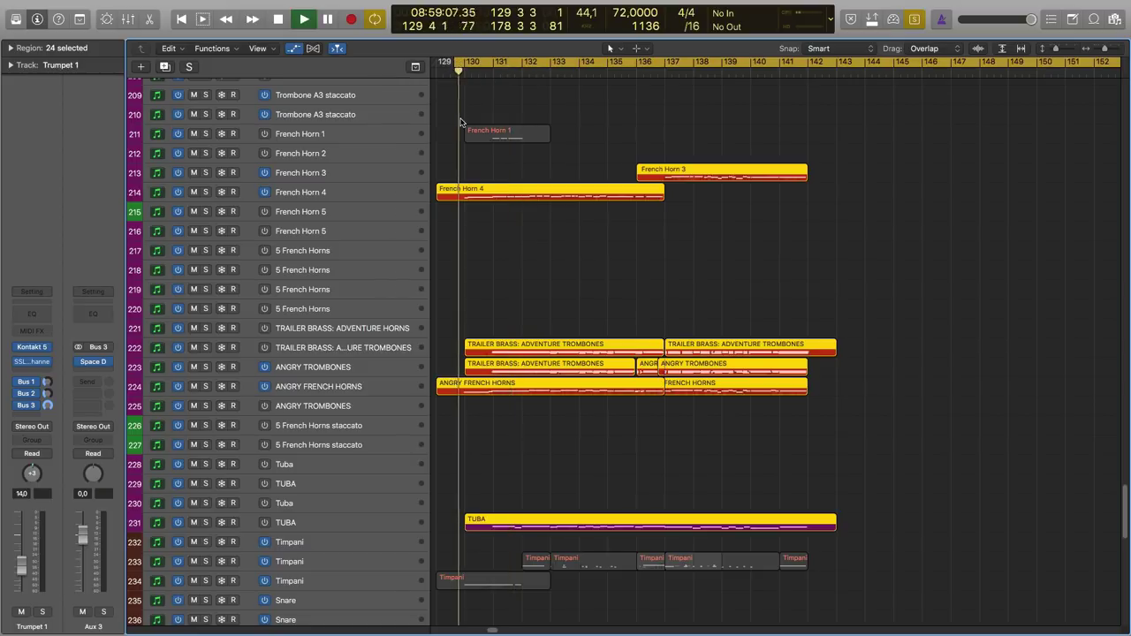
# Step: Raise the master output level slightly while the brass keeps playing
pyautogui.click(32, 426)
pyautogui.moveTo(81, 531); pyautogui.dragTo(81, 525)
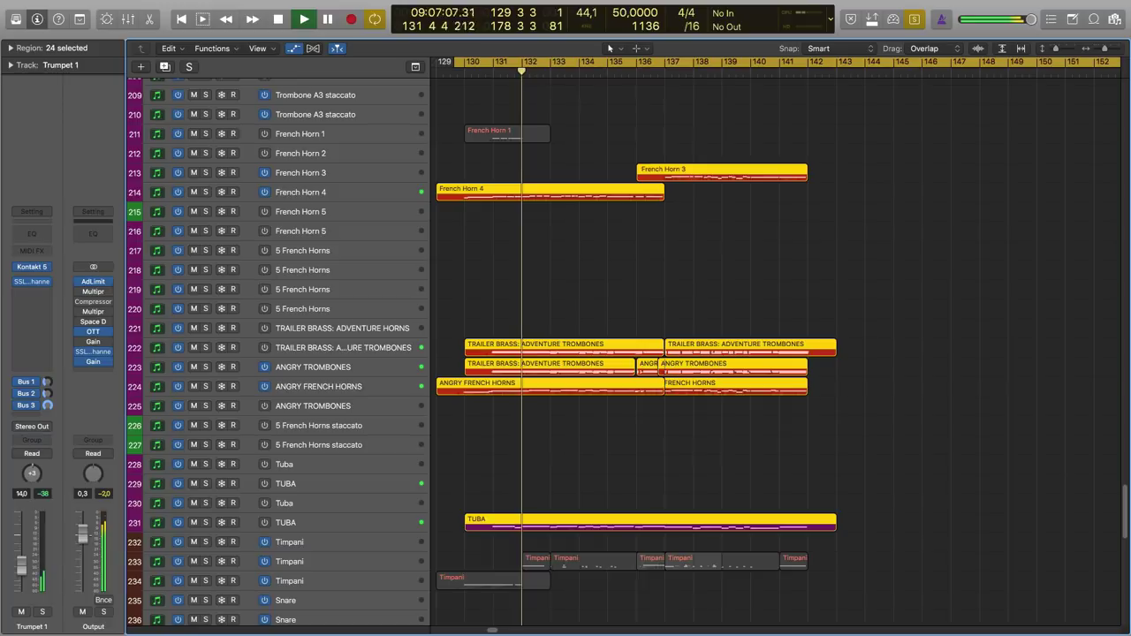
pyautogui.scroll(10, 461, 362)
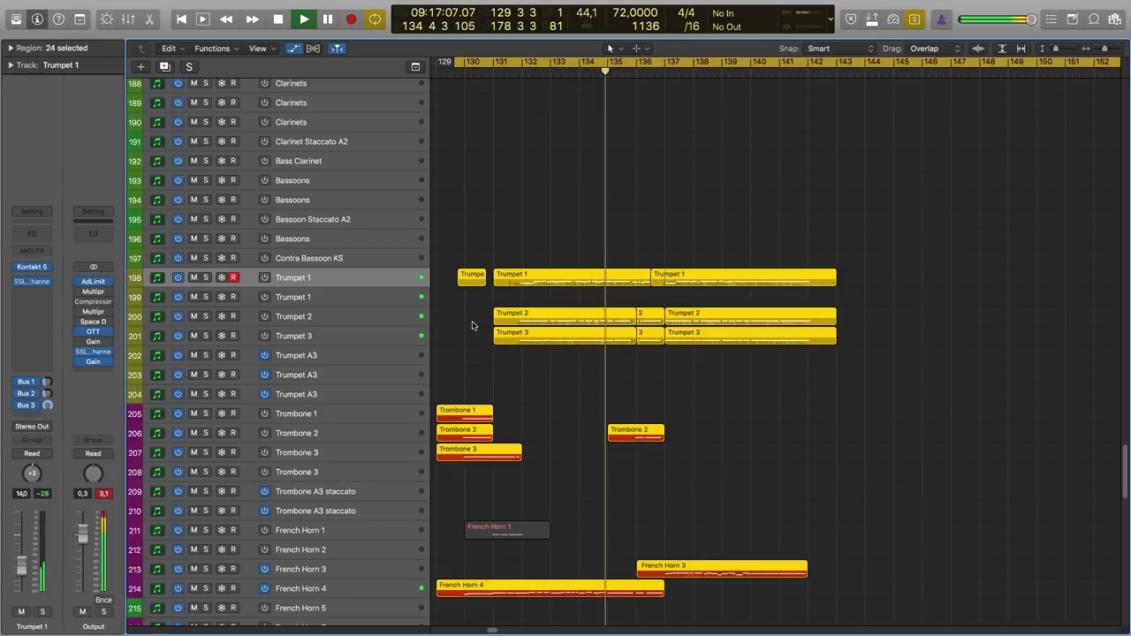
pyautogui.scroll(-1, 472, 326)
pyautogui.scroll(-5, 472, 326)
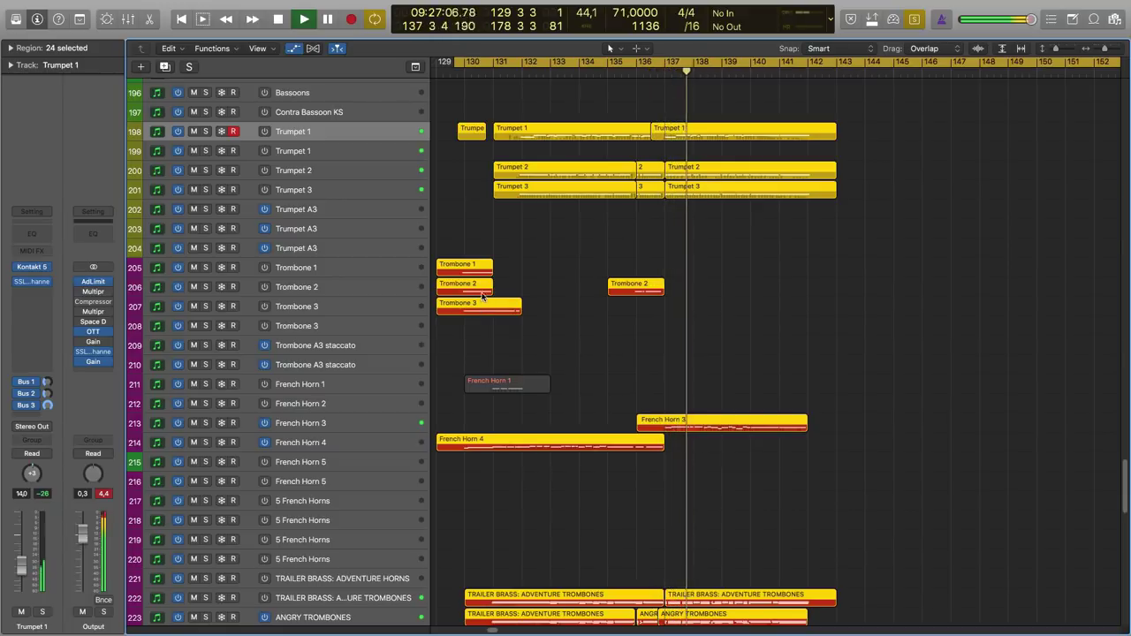
pyautogui.scroll(-15, 479, 263)
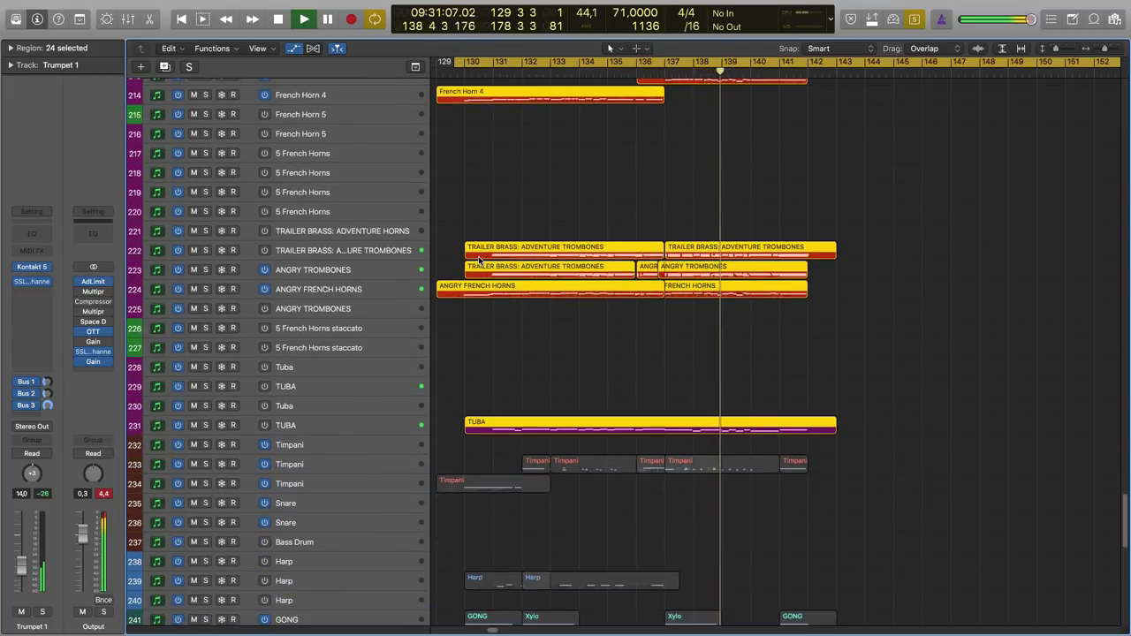
# Step: Stop playback near bar 139 and clear the region selection
pyautogui.press('space')
pyautogui.scroll(6, 478, 261)
pyautogui.click(478, 261)
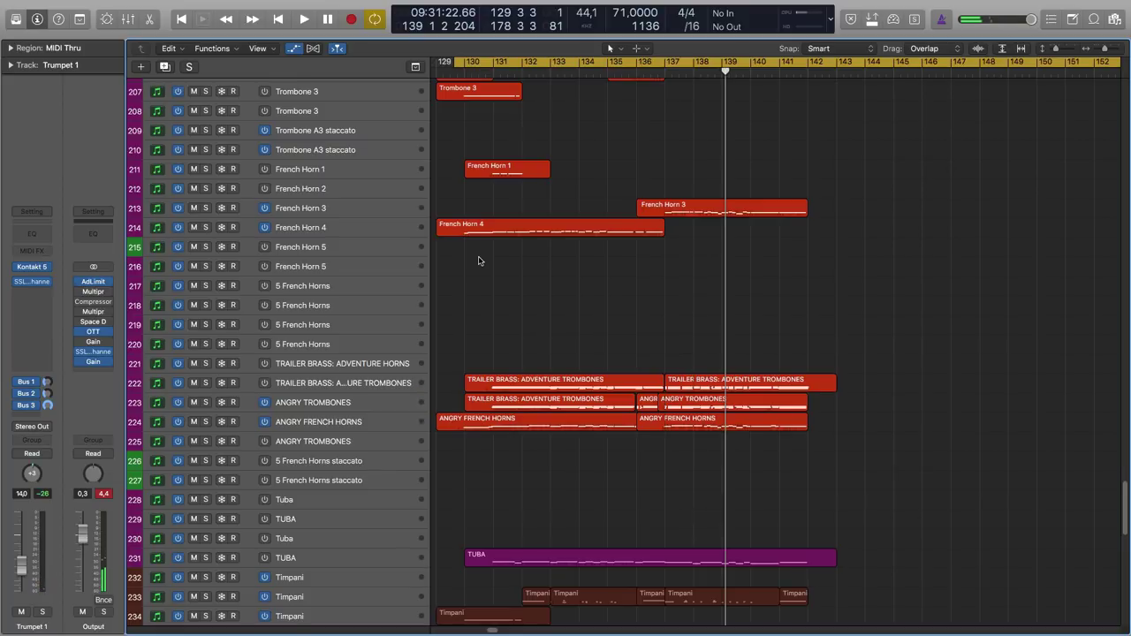
pyautogui.scroll(10, 499, 247)
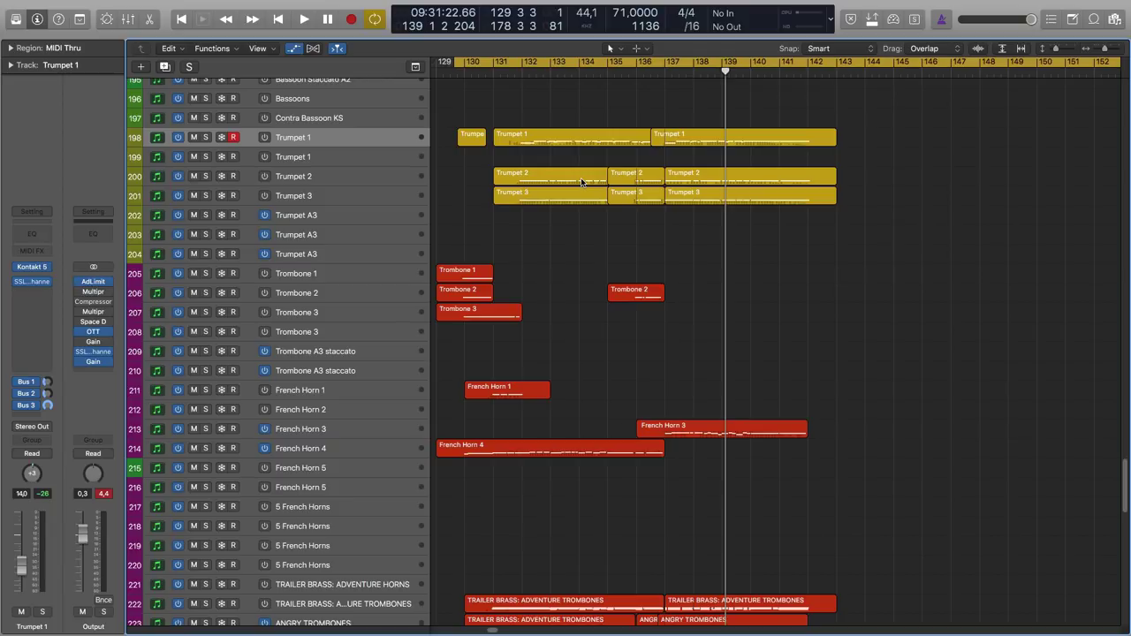
pyautogui.scroll(-10, 559, 183)
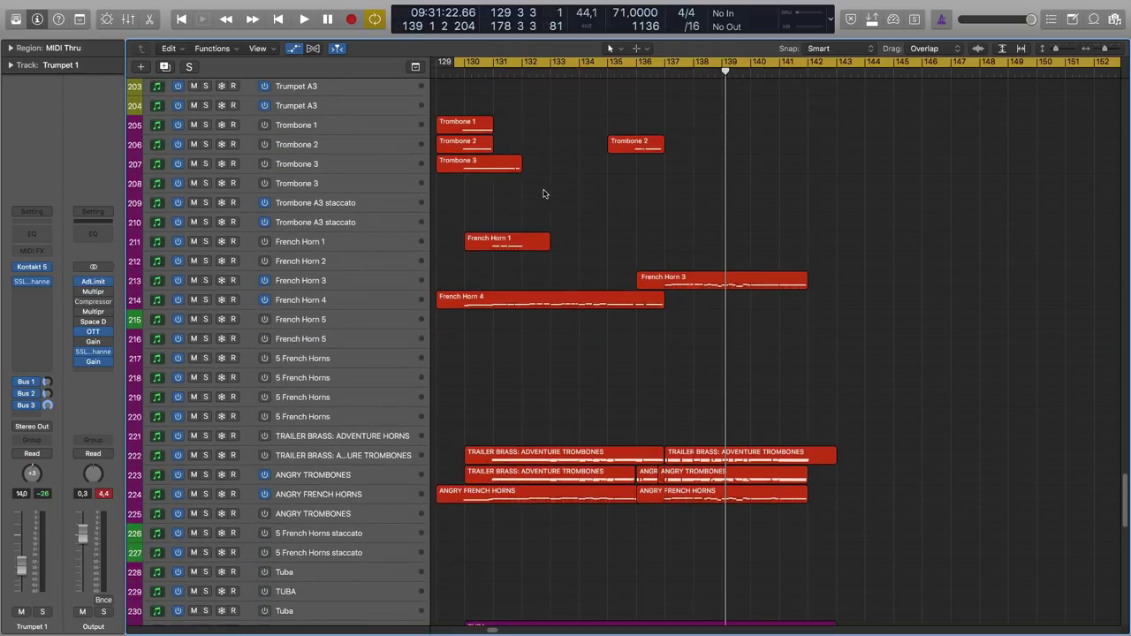
pyautogui.scroll(-15, 543, 194)
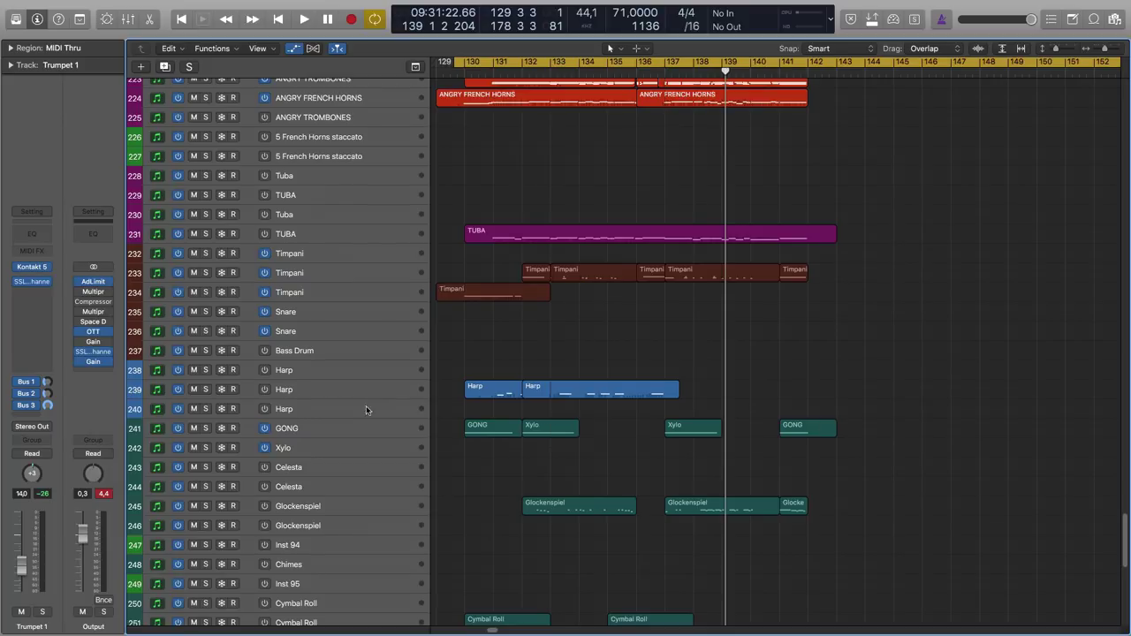
# Step: Select the Harp track's two regions and zoom in on the bars around them
pyautogui.click(353, 384)
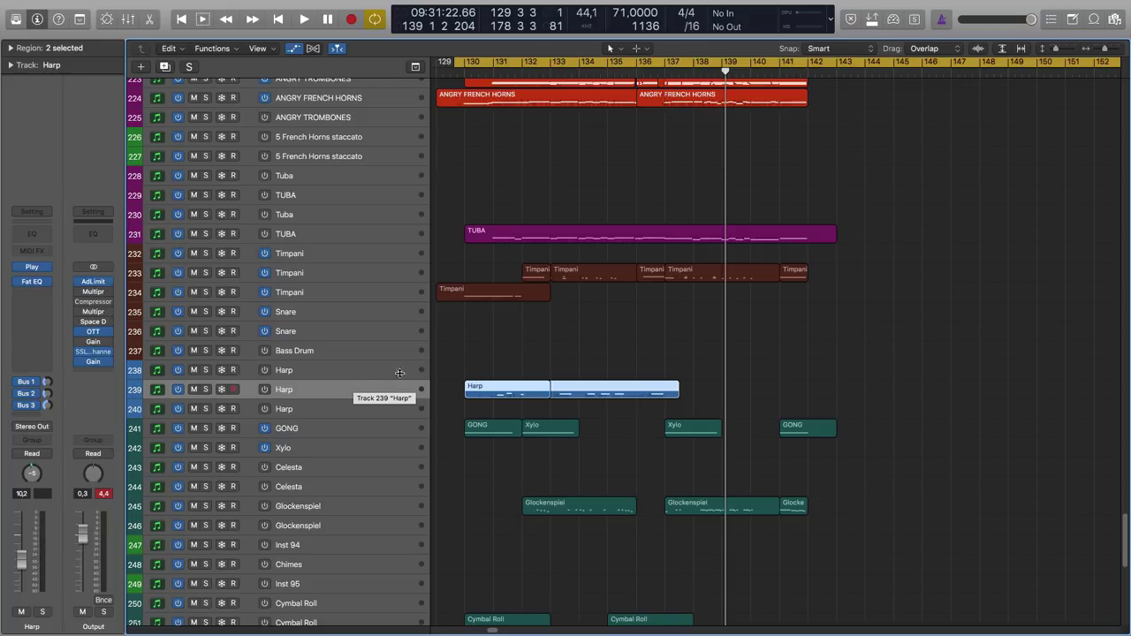
pyautogui.scroll(-5, 493, 378)
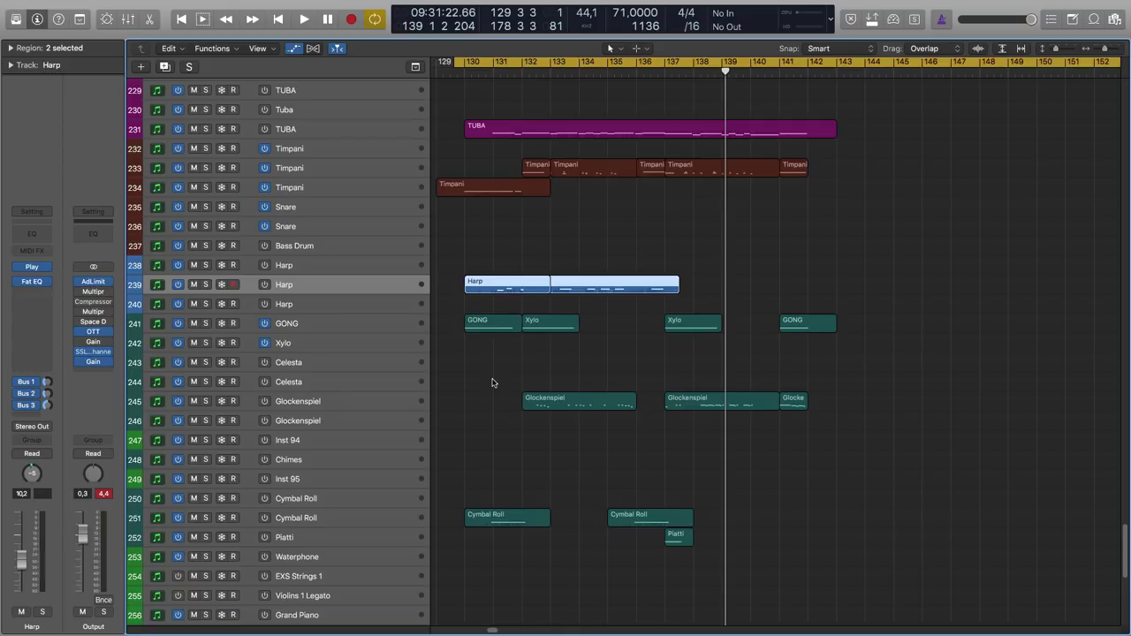
pyautogui.moveTo(492, 382); pyautogui.dragTo(791, 407)
pyautogui.scroll(-1, 719, 375)
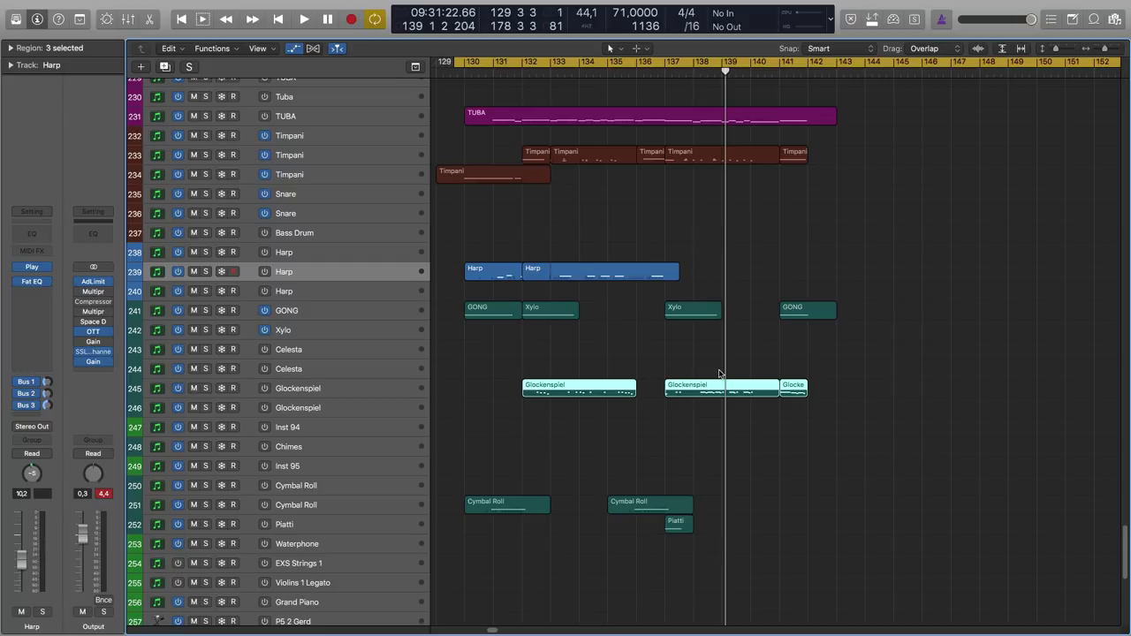
pyautogui.moveTo(889, 441); pyautogui.dragTo(575, 354)
pyautogui.scroll(1, 460, 340)
pyautogui.click(378, 296)
pyautogui.press('super+Right')
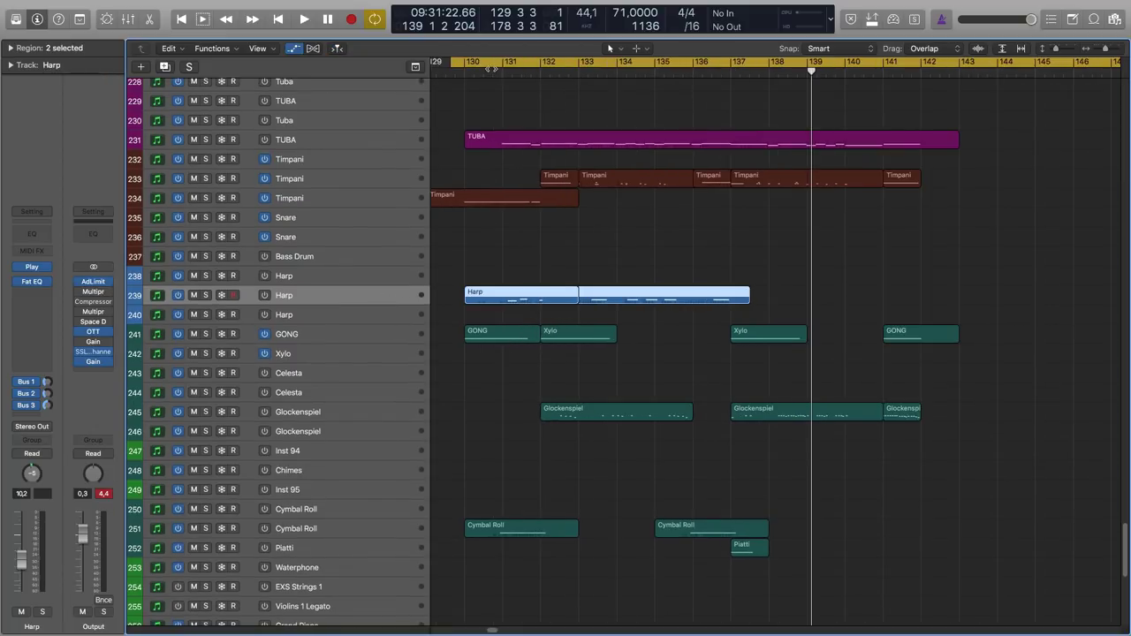
# Step: Set the cycle start to 130 3 3, then solo, play and unsolo the Harp regions
pyautogui.moveTo(487, 61); pyautogui.dragTo(534, 61)
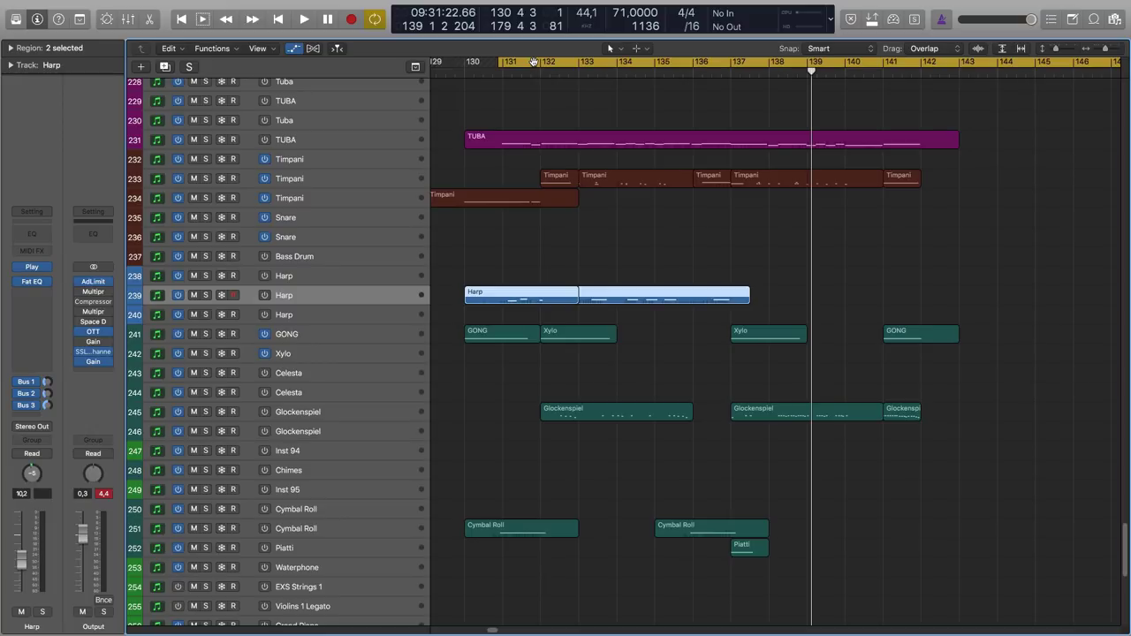
pyautogui.moveTo(534, 61); pyautogui.dragTo(522, 61)
pyautogui.hotkey('ctrl', 's')
pyautogui.press('space')
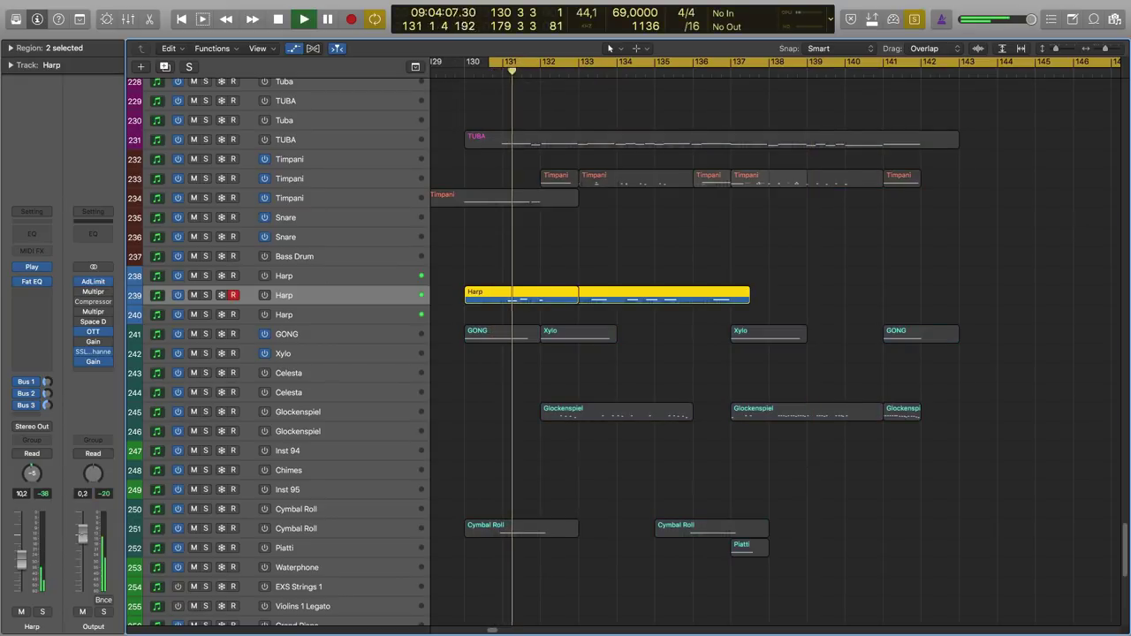
pyautogui.press('space')
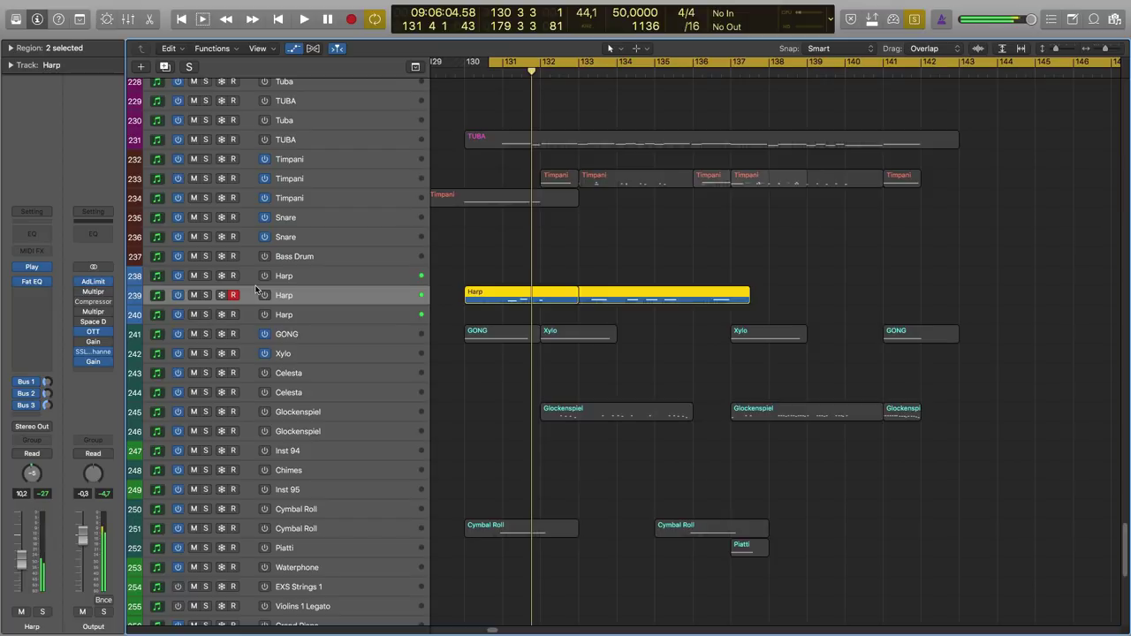
pyautogui.hotkey('ctrl', 's')
# Step: Inspect the Harp instrument plugin, then shift the cycle range to start at 132 4 3
pyautogui.click(34, 267)
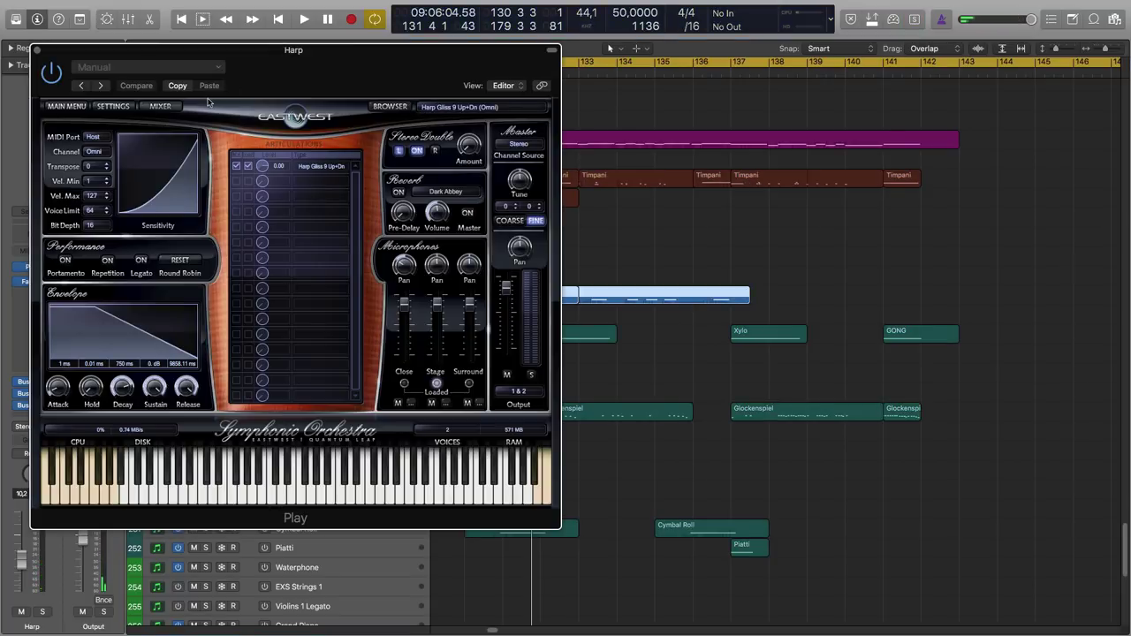
pyautogui.click(37, 51)
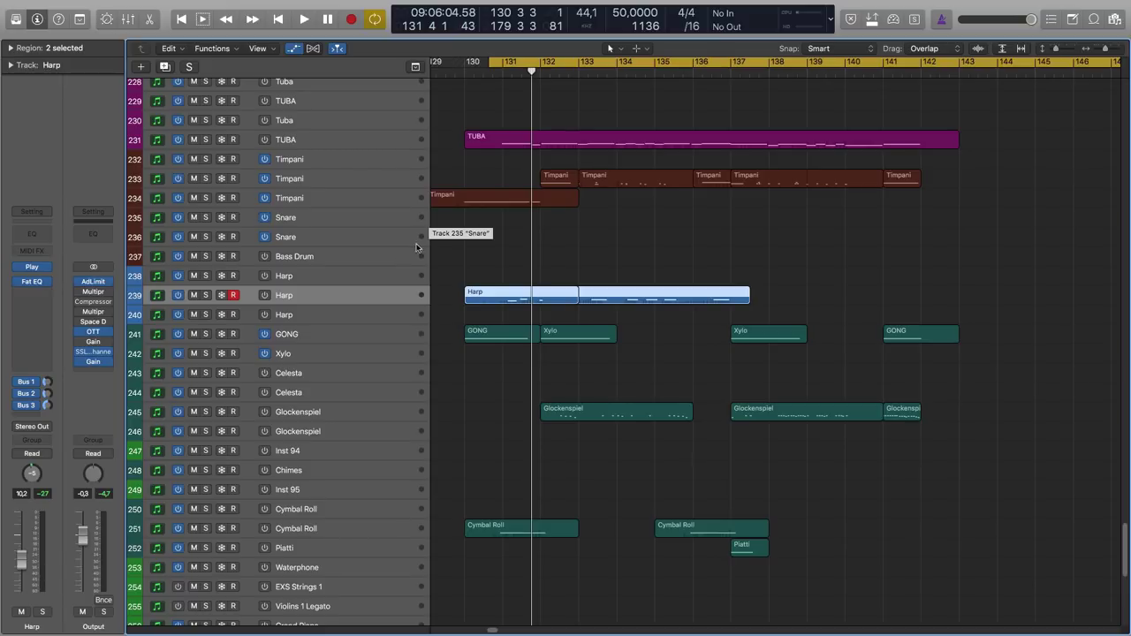
pyautogui.click(361, 295)
pyautogui.click(361, 296)
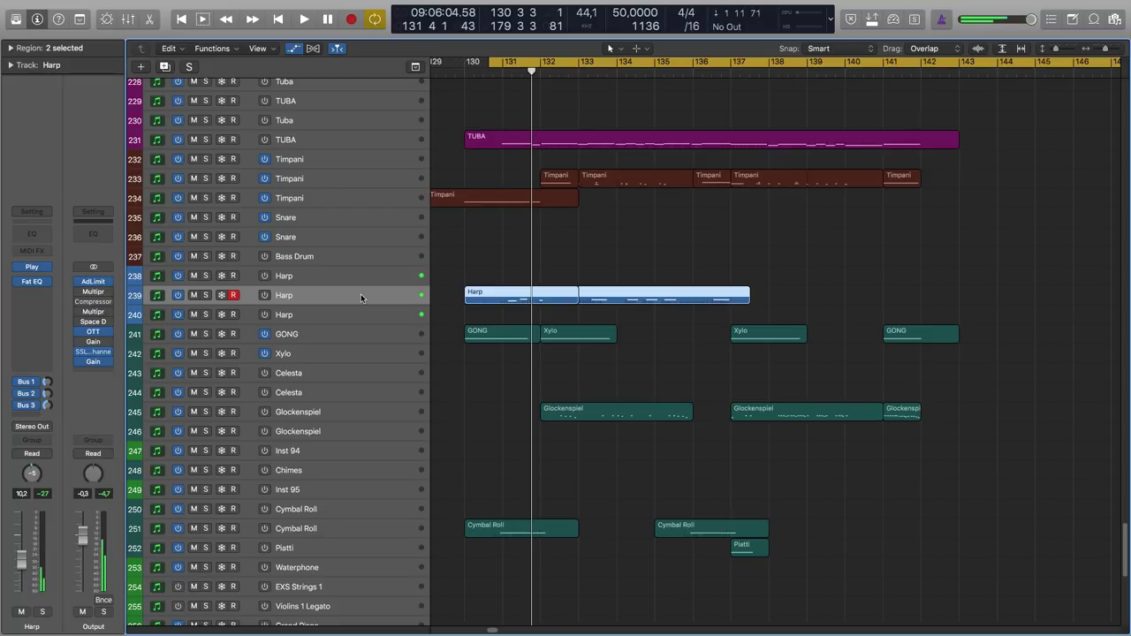
pyautogui.click(586, 255)
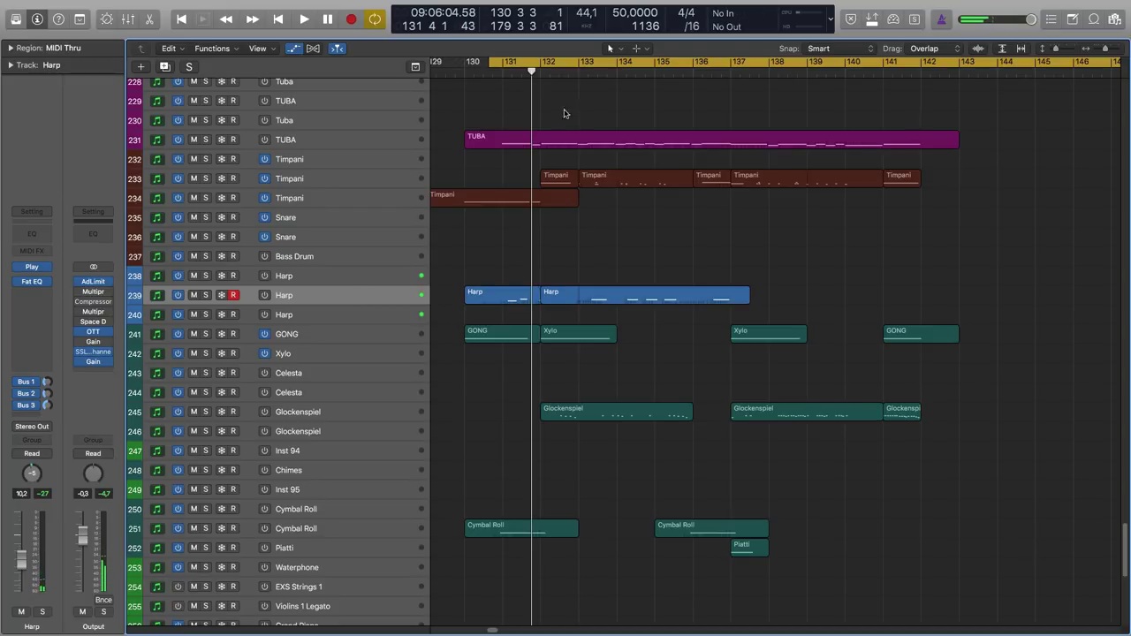
pyautogui.moveTo(561, 61); pyautogui.dragTo(647, 79)
pyautogui.doubleClick(601, 297)
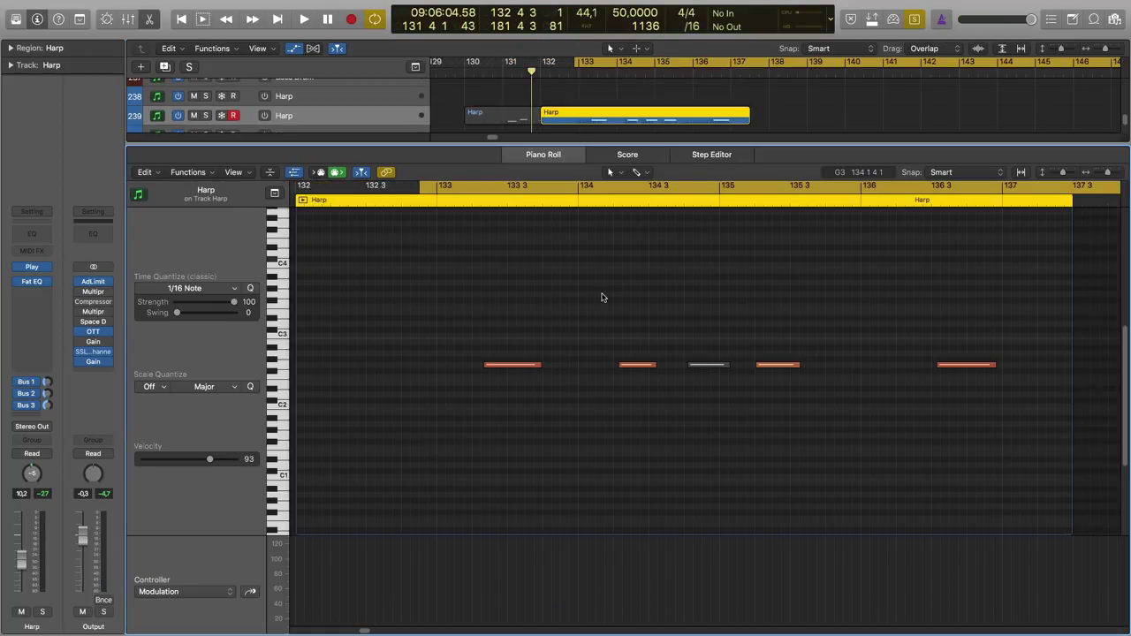
pyautogui.click(202, 591)
pyautogui.click(176, 571)
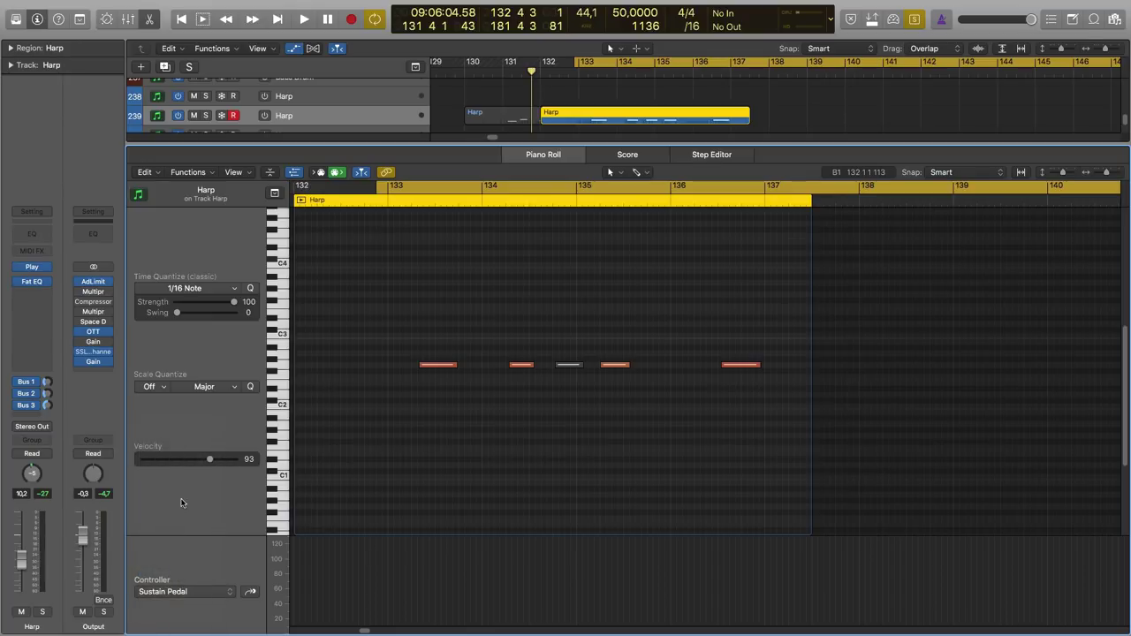
pyautogui.click(180, 592)
pyautogui.click(185, 557)
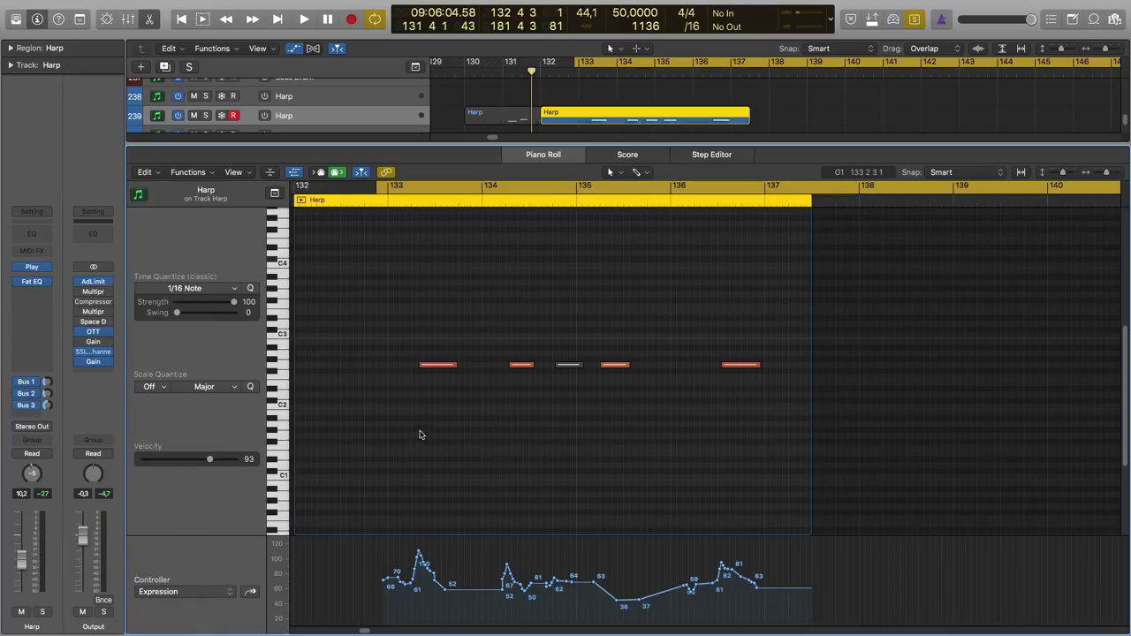
pyautogui.press('space')
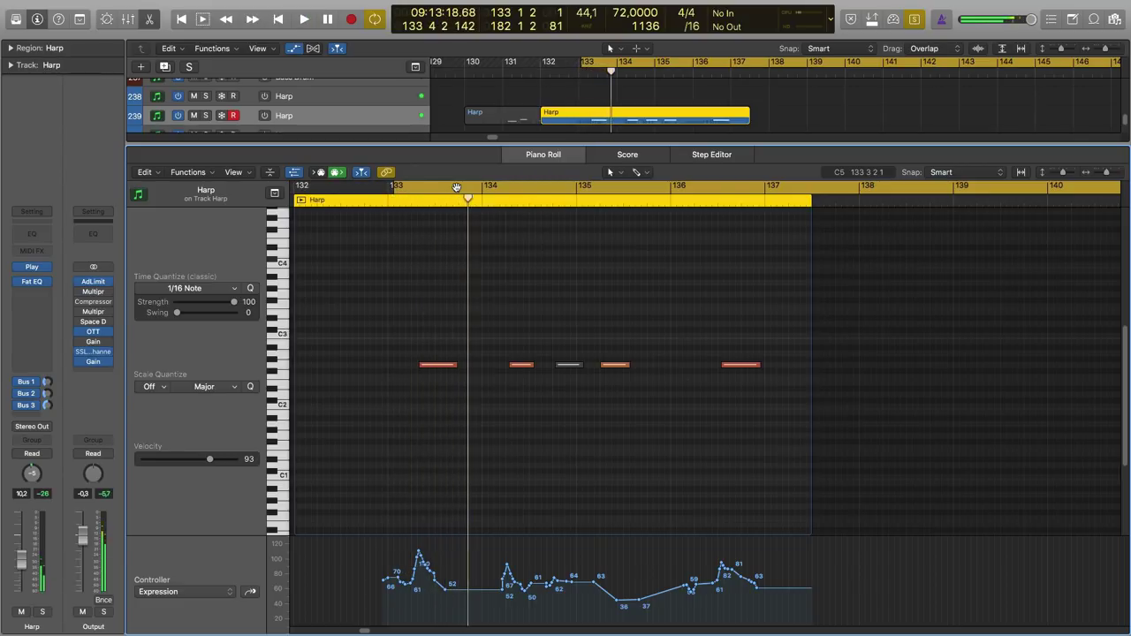
pyautogui.press('p')
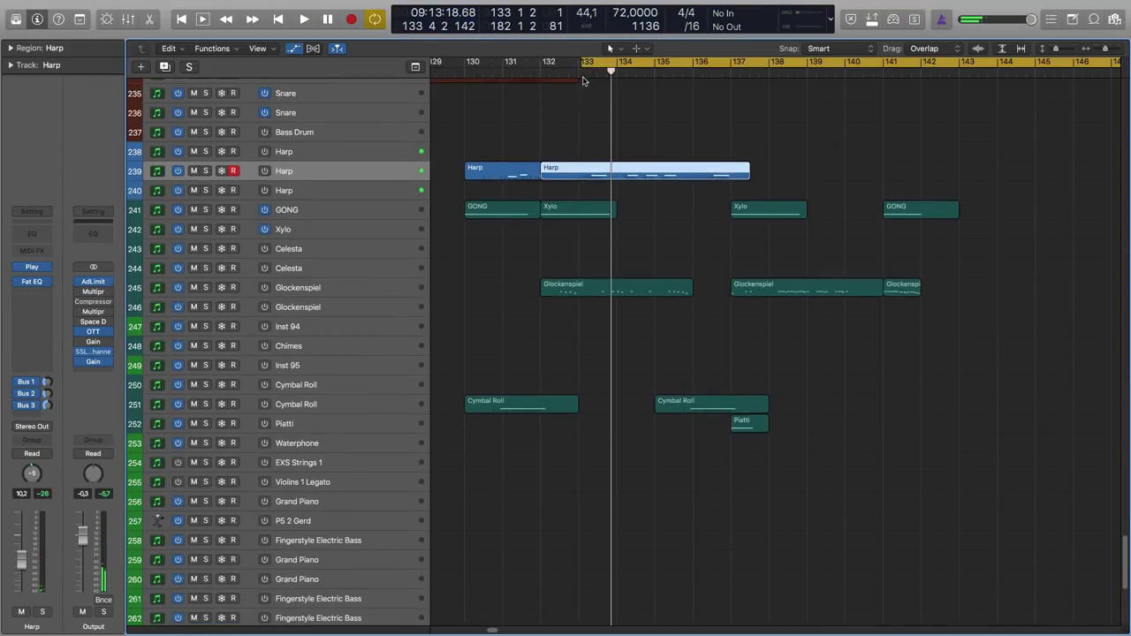
# Step: Pull the cycle start back to 130 3 3 and select the Timpani and first Cymbal Roll regions
pyautogui.moveTo(584, 75); pyautogui.dragTo(489, 78)
pyautogui.scroll(5, 492, 340)
pyautogui.scroll(1, 527, 265)
pyautogui.click(525, 230)
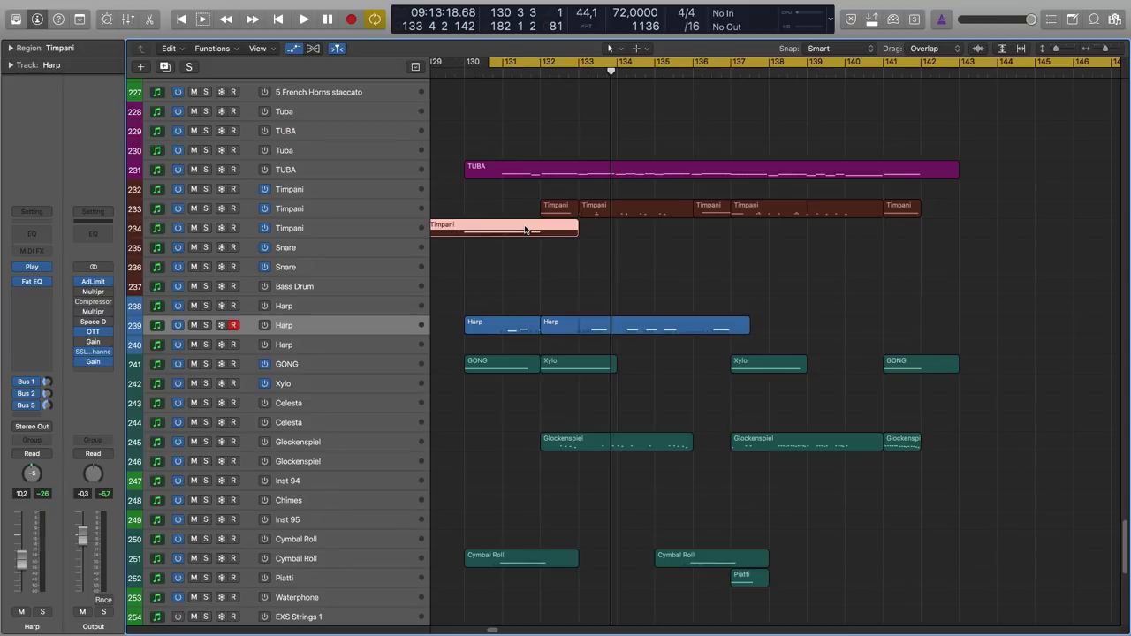
pyautogui.click(510, 556)
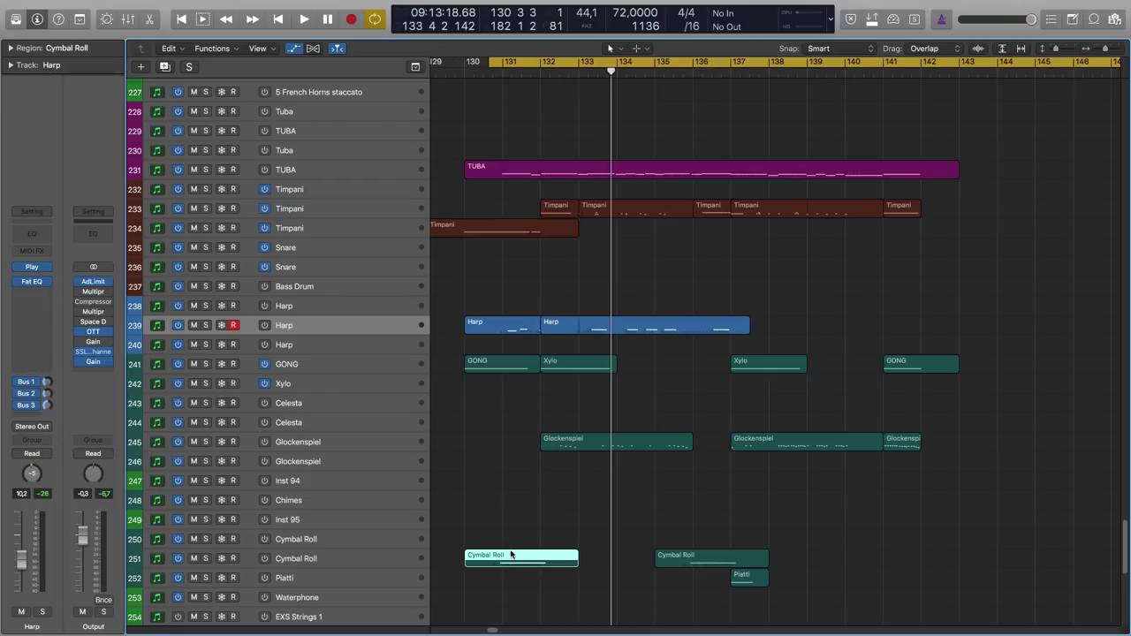
# Step: Solo and play the Timpani regions with the first Harp, GONG, Xylo and Cymbal Roll regions
pyautogui.click(509, 234)
pyautogui.moveTo(505, 202); pyautogui.dragTo(855, 270)
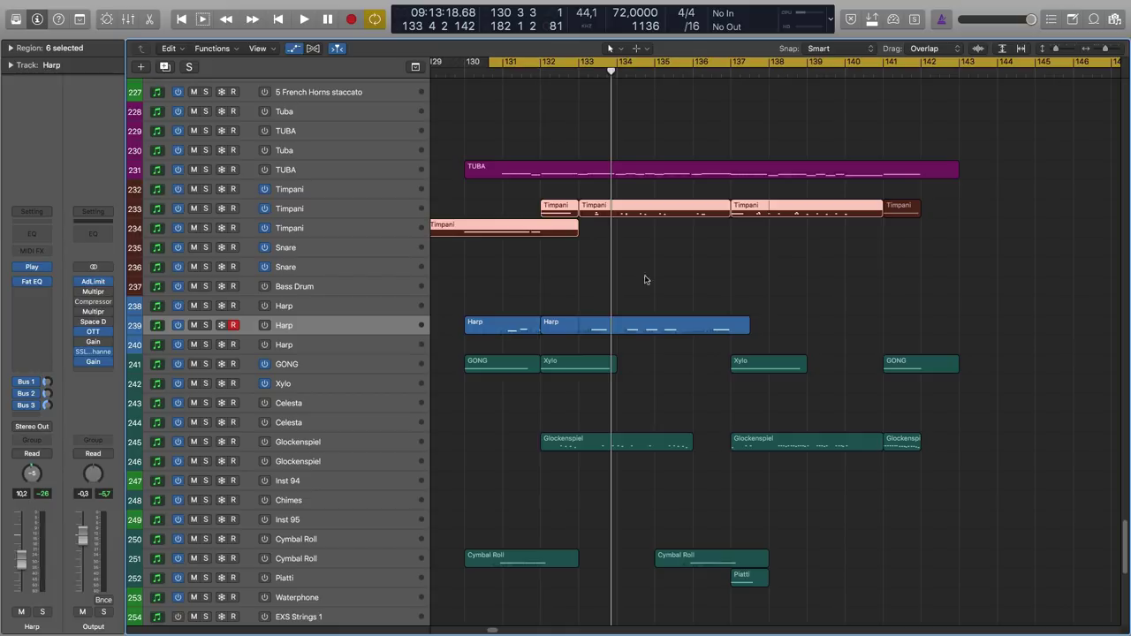
pyautogui.keyDown('shift'); pyautogui.click(504, 325); pyautogui.keyUp('shift')
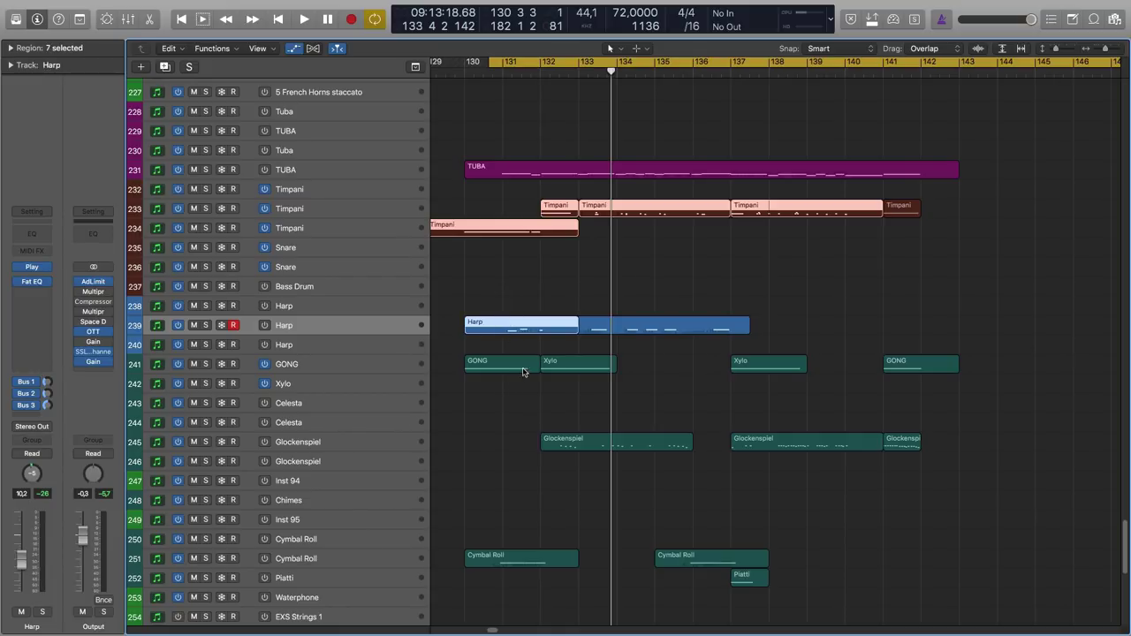
pyautogui.keyDown('shift'); pyautogui.click(521, 369); pyautogui.keyUp('shift')
pyautogui.keyDown('shift'); pyautogui.click(568, 372); pyautogui.keyUp('shift')
pyautogui.keyDown('shift'); pyautogui.click(522, 552); pyautogui.keyUp('shift')
pyautogui.hotkey('ctrl', 's')
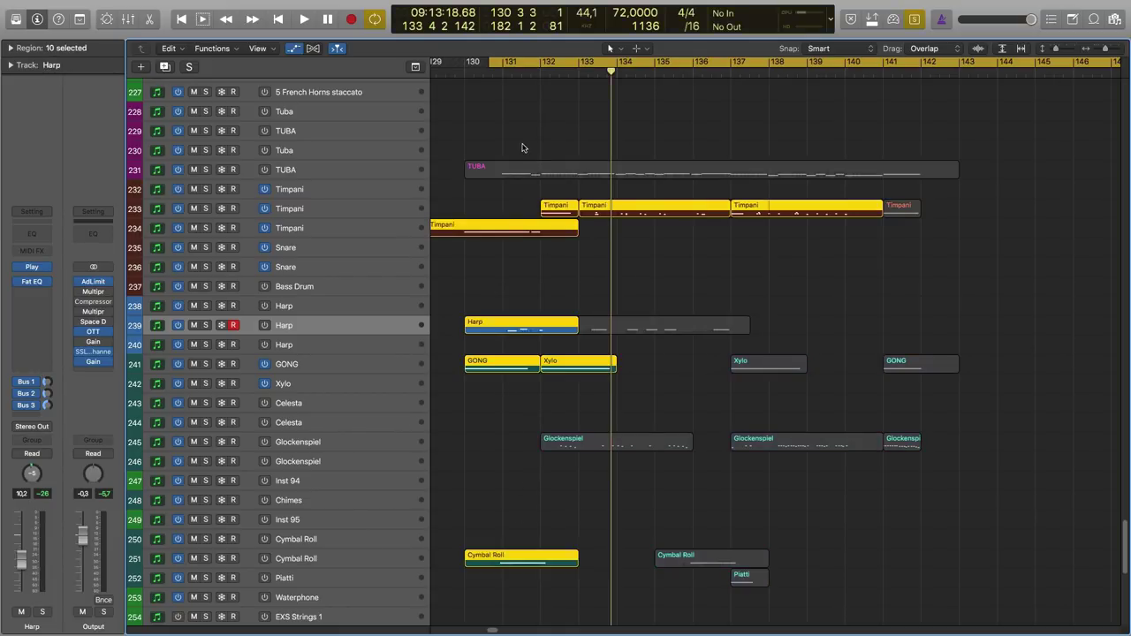
pyautogui.press('space')
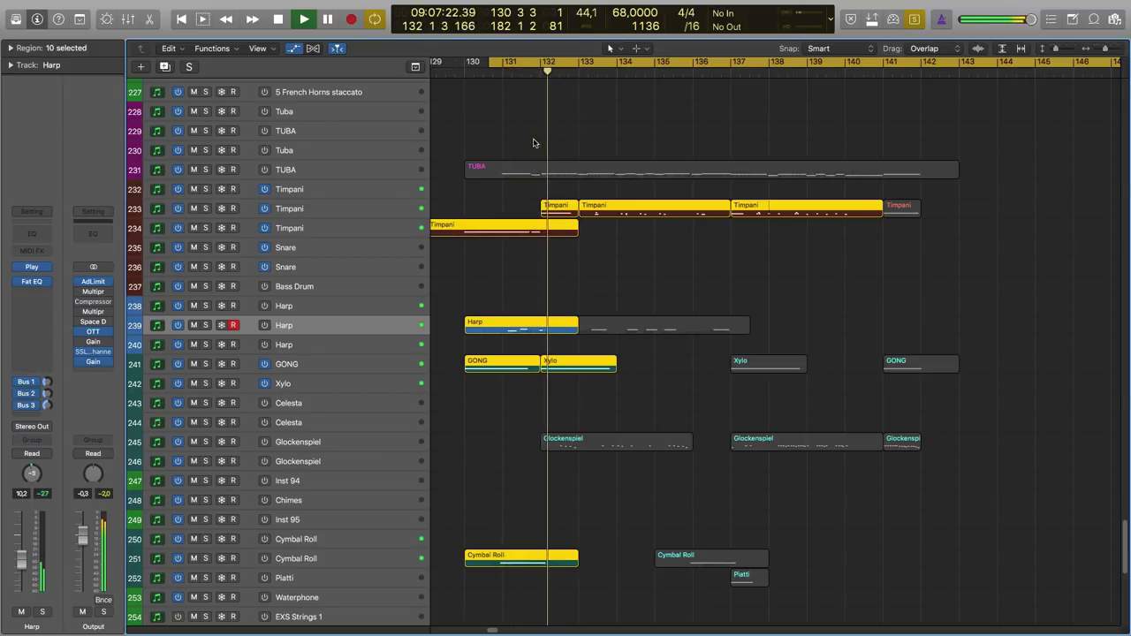
pyautogui.press('super+z')
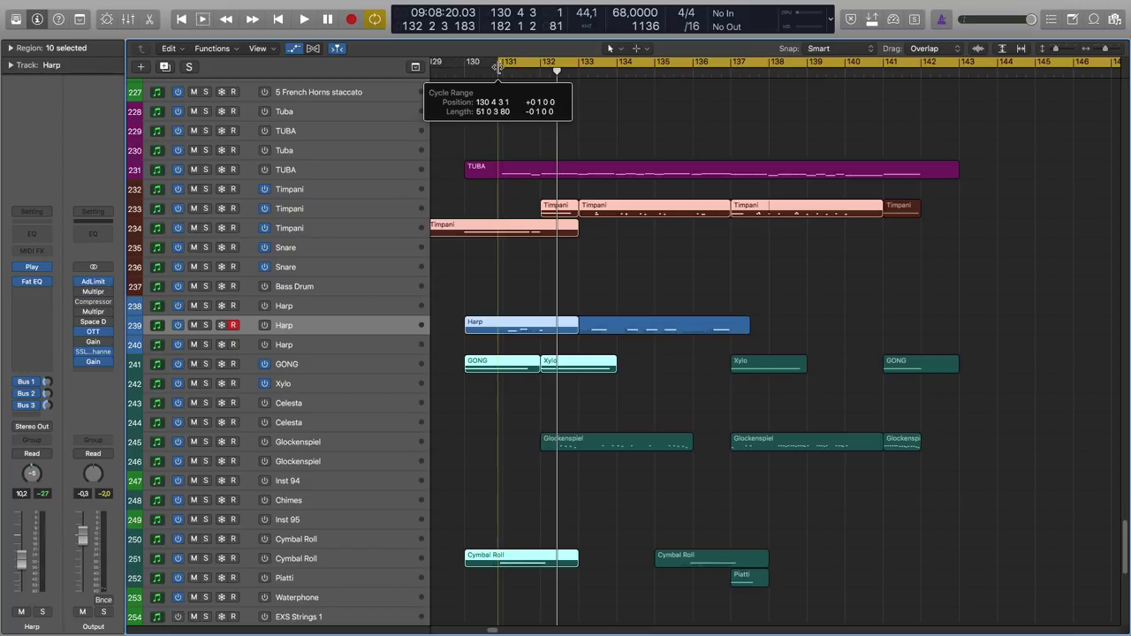
# Step: Move the cycle range to start at 138 1 3 and select the second Glockenspiel region
pyautogui.scroll(-2, 502, 74)
pyautogui.moveTo(495, 62); pyautogui.dragTo(563, 63)
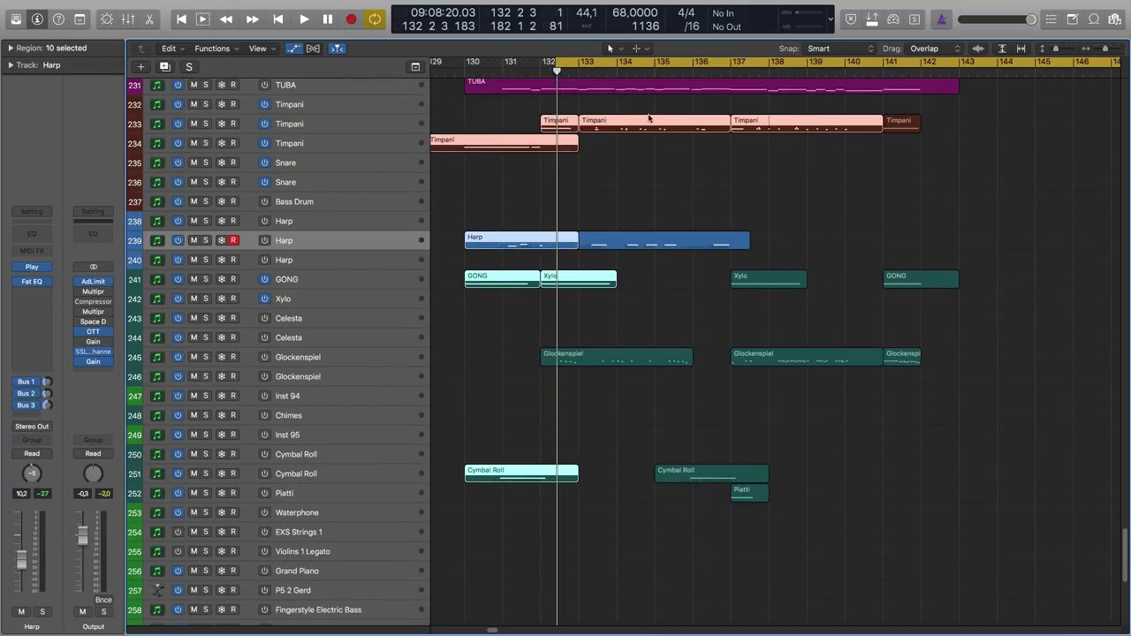
pyautogui.moveTo(639, 61); pyautogui.dragTo(857, 62)
pyautogui.click(830, 358)
pyautogui.scroll(20, 800, 339)
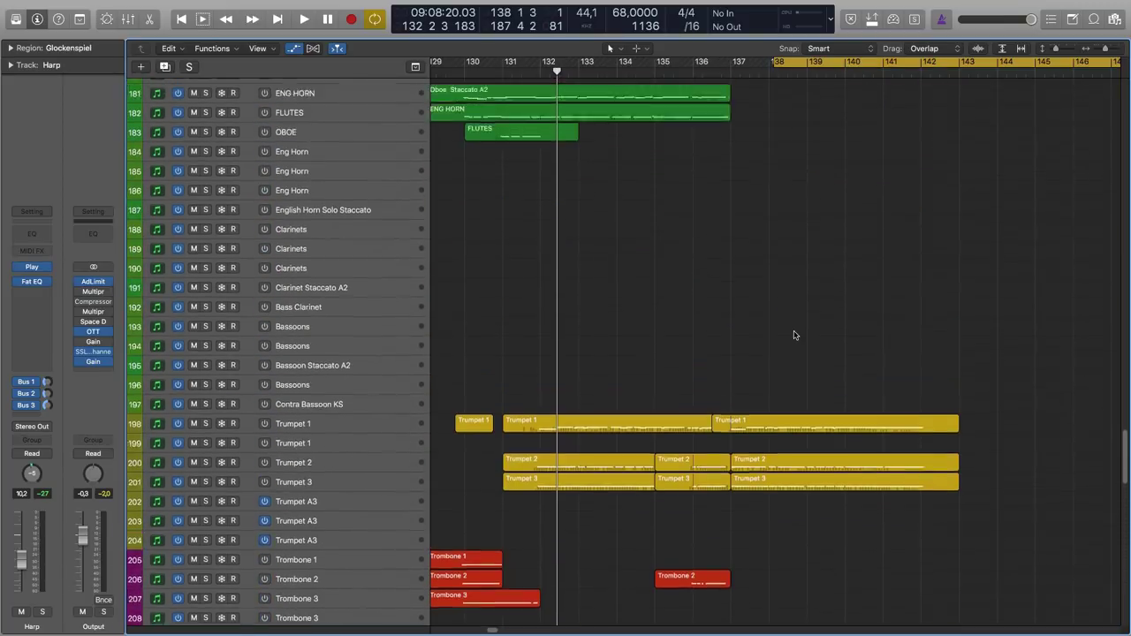
# Step: Add the Flutes region to the selection and play briefly from bar 138
pyautogui.scroll(4, 793, 335)
pyautogui.keyDown('shift'); pyautogui.click(811, 146); pyautogui.keyUp('shift')
pyautogui.scroll(-20, 795, 137)
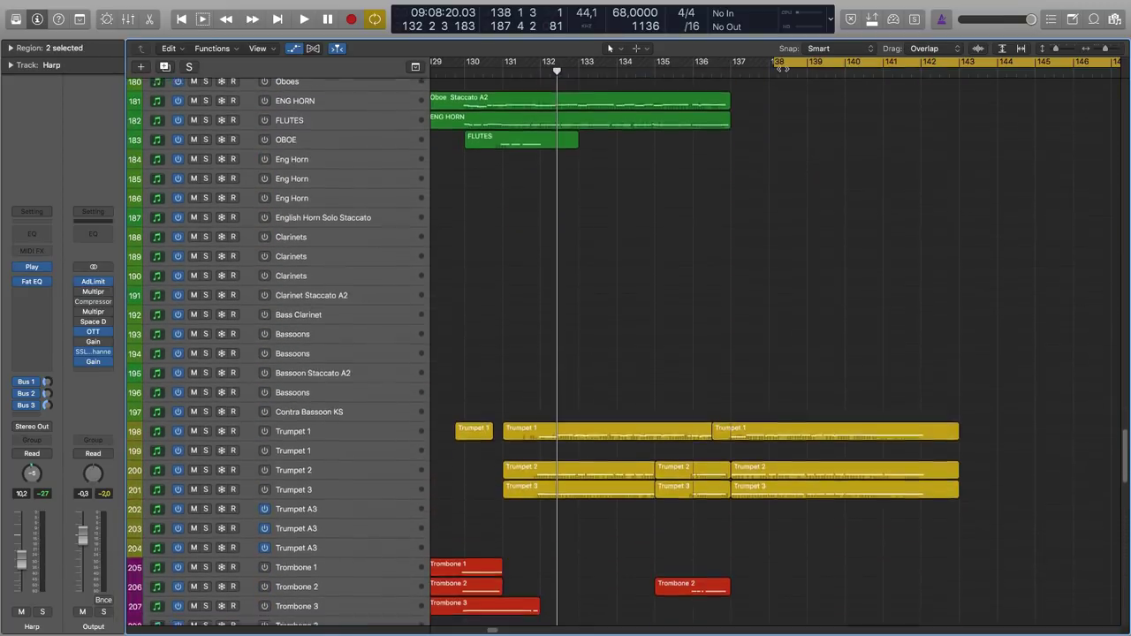
pyautogui.press('space')
pyautogui.scroll(-13, 779, 127)
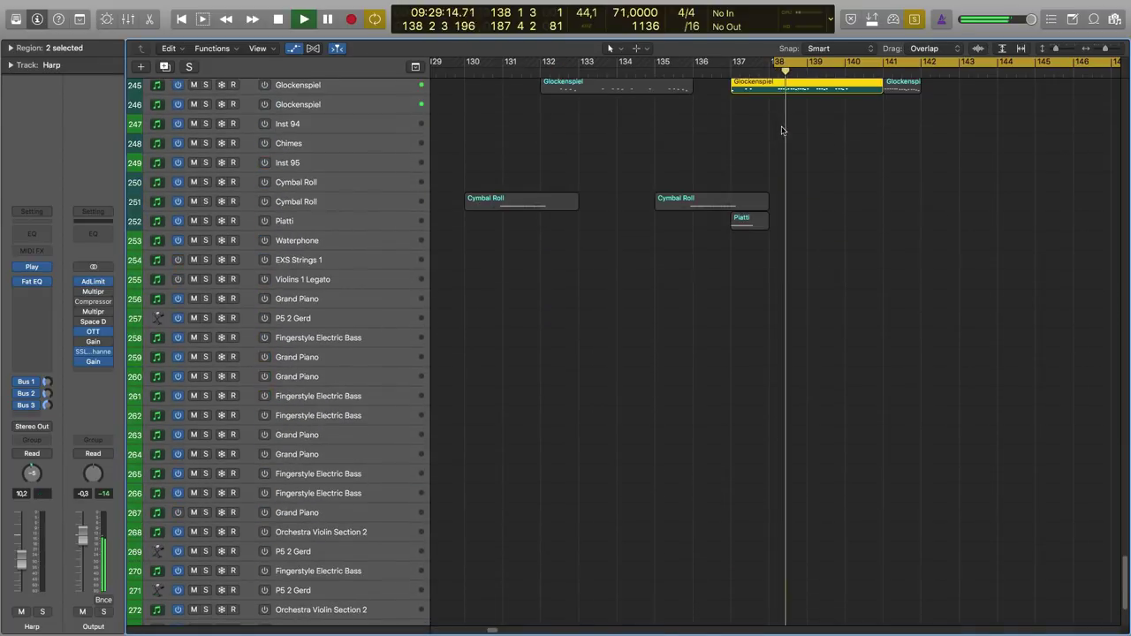
pyautogui.scroll(7, 769, 150)
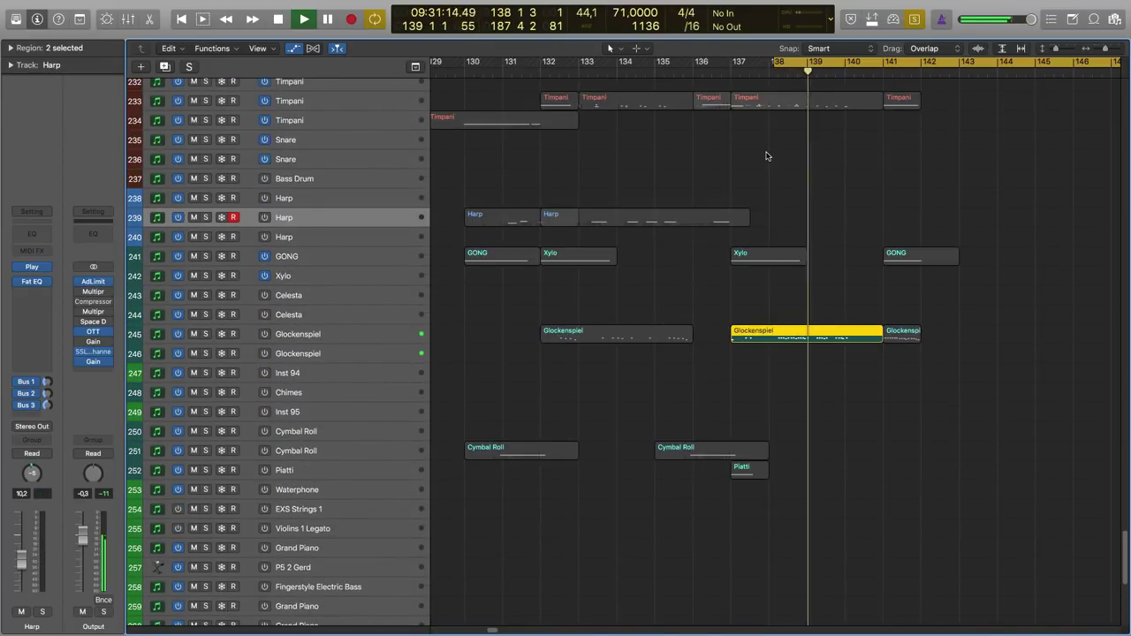
pyautogui.press('space')
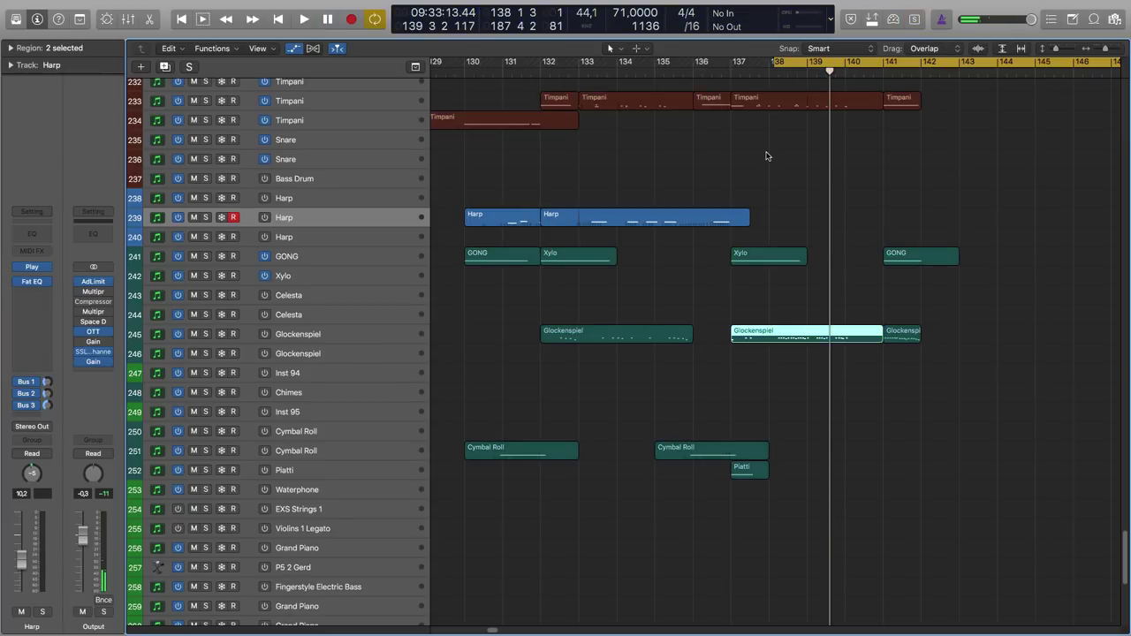
# Step: Select only the Glockenspiel region, lower the master output to -3.8, and replay from bar 138
pyautogui.click(784, 368)
pyautogui.click(781, 345)
pyautogui.scroll(15, 781, 345)
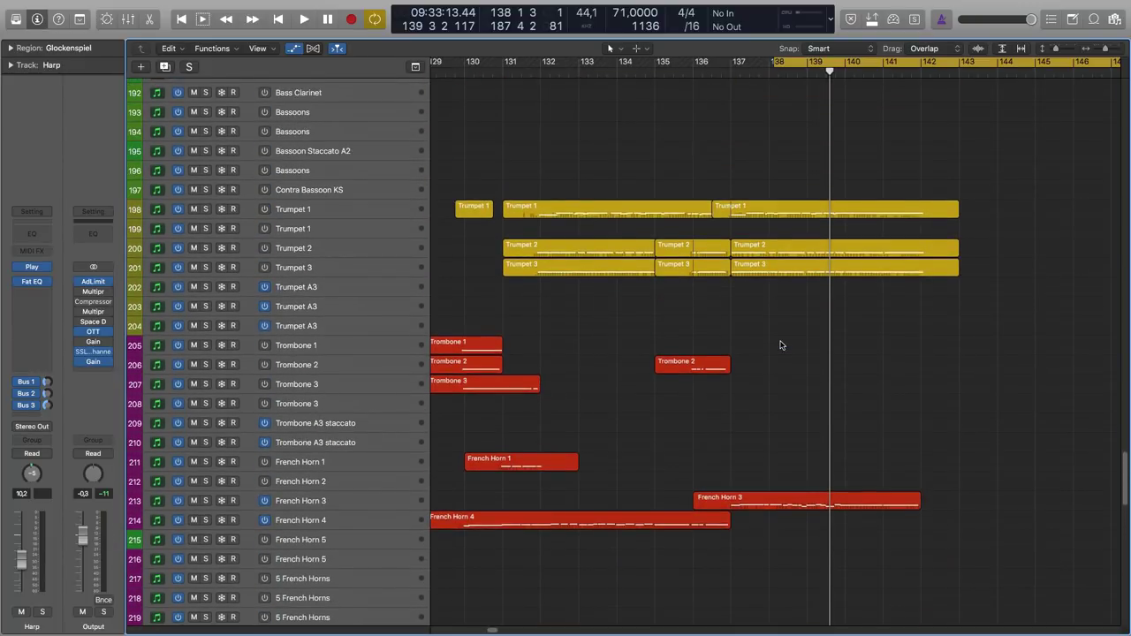
pyautogui.scroll(10, 781, 345)
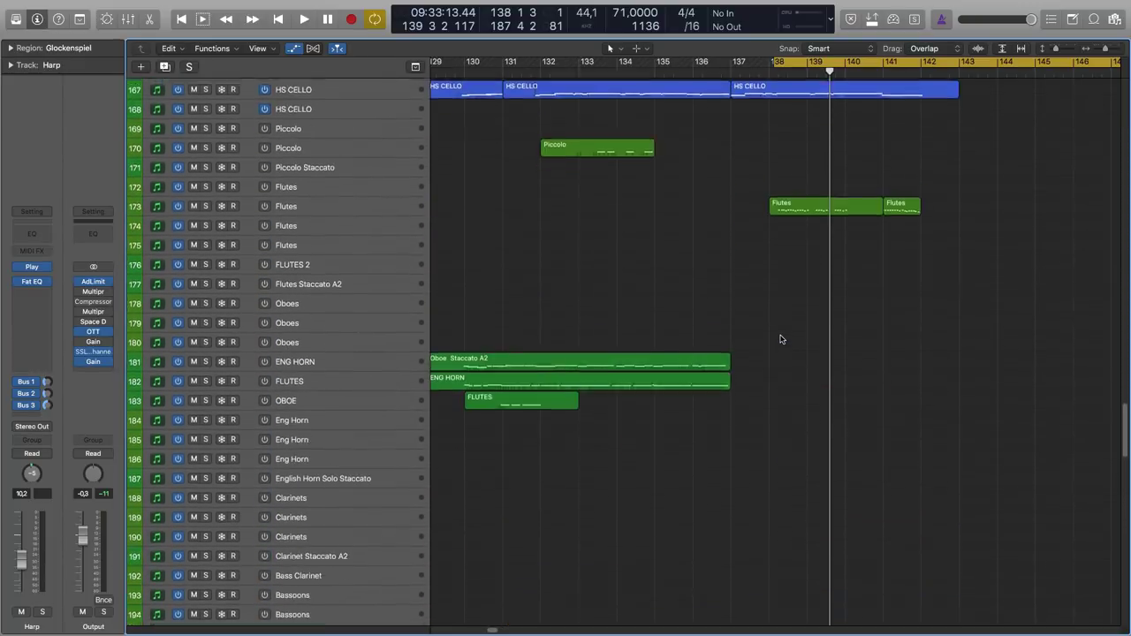
pyautogui.scroll(-2, 781, 339)
pyautogui.moveTo(935, 262); pyautogui.dragTo(810, 150)
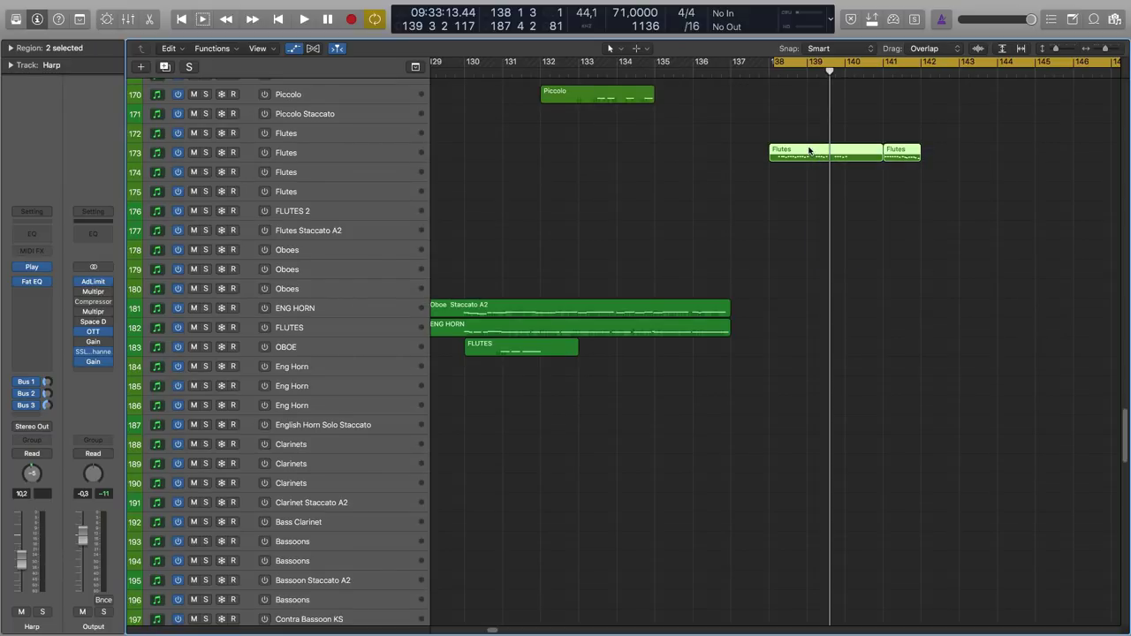
pyautogui.scroll(-5, 808, 150)
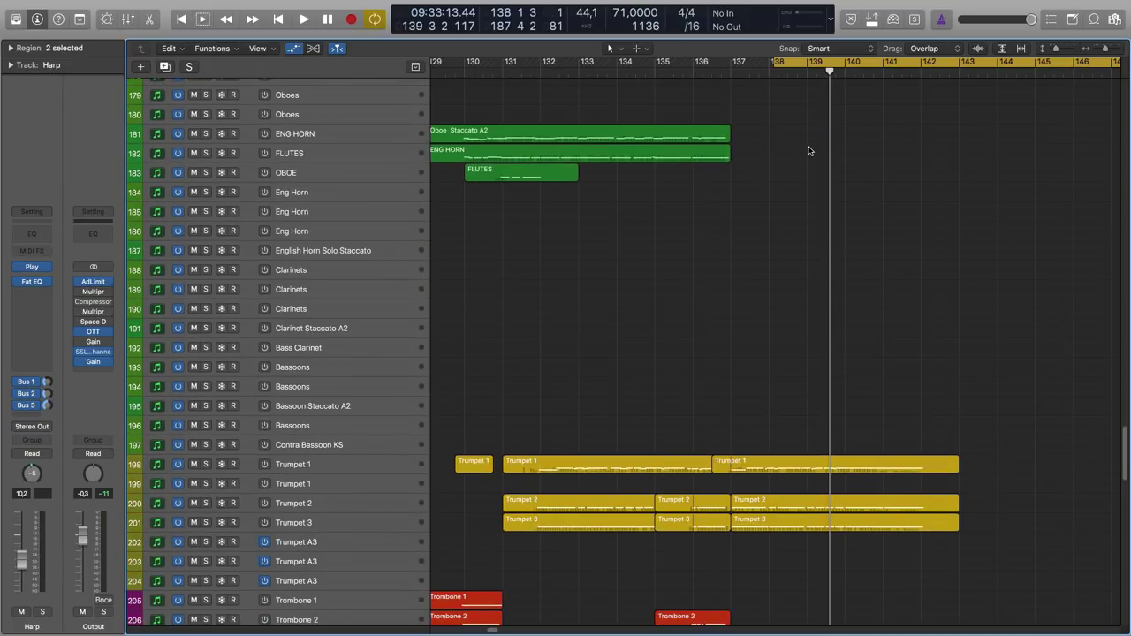
pyautogui.scroll(-3, 808, 151)
pyautogui.moveTo(82, 537); pyautogui.dragTo(83, 558)
pyautogui.press('space')
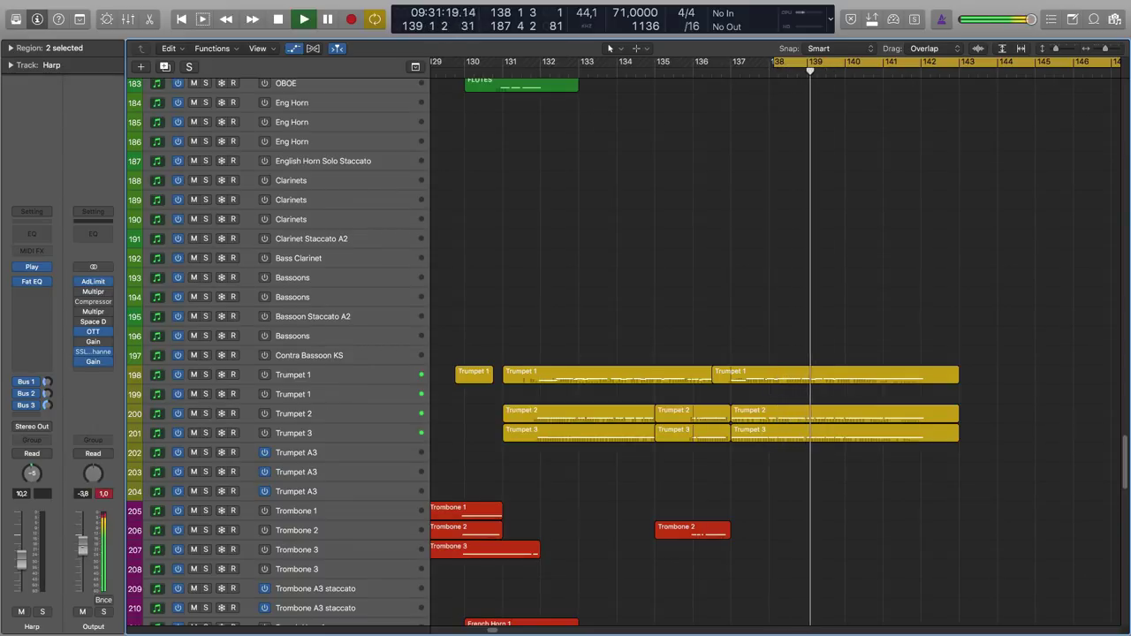
pyautogui.press('space')
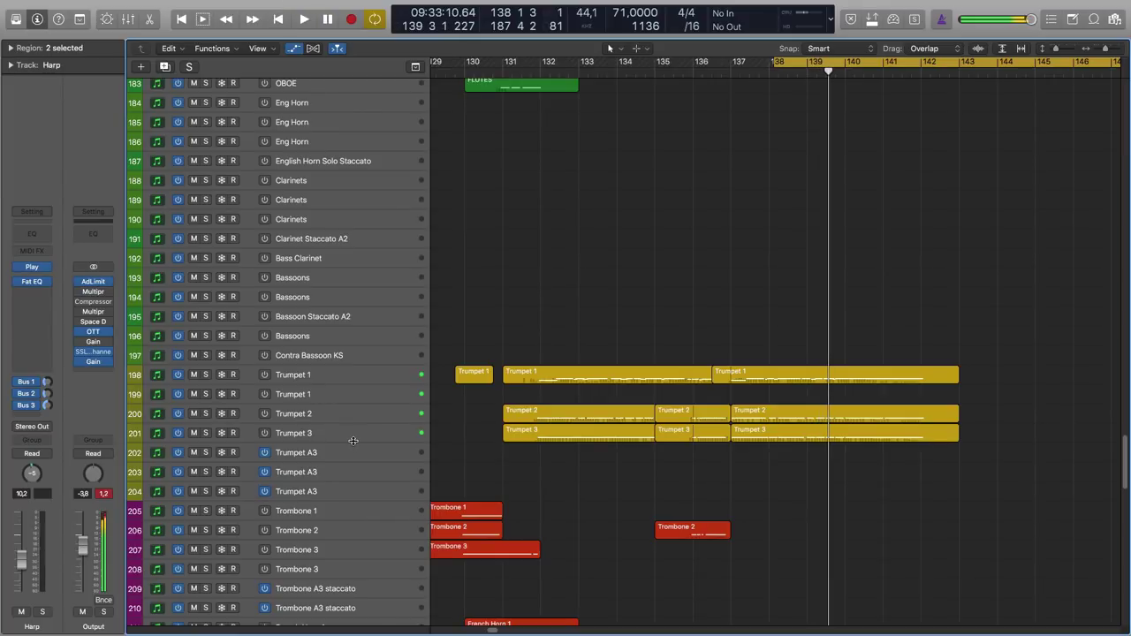
# Step: Drag the left cycle locator from bar 138 back to 129 4 1 and review the trumpet tracks
pyautogui.scroll(-10, 459, 398)
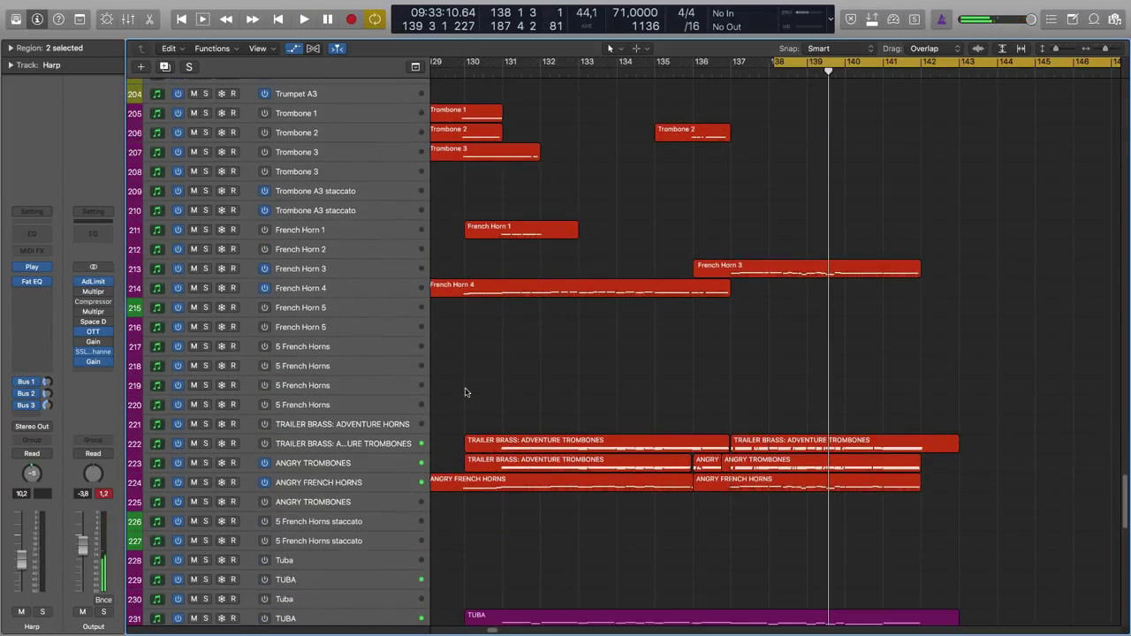
pyautogui.scroll(-12, 467, 393)
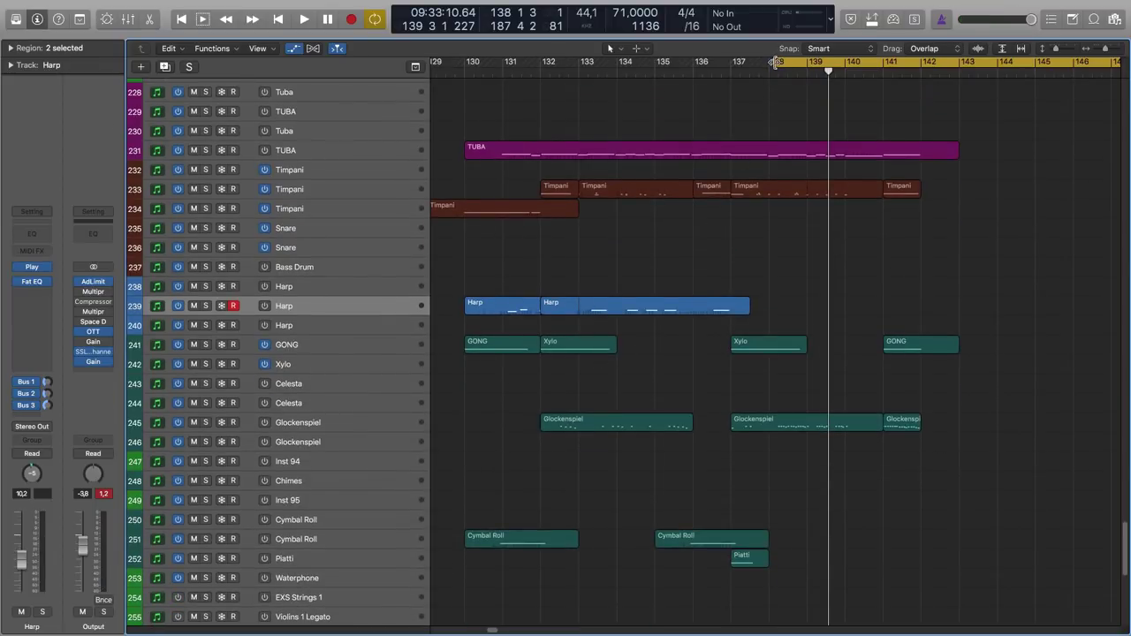
pyautogui.moveTo(774, 62); pyautogui.dragTo(463, 61)
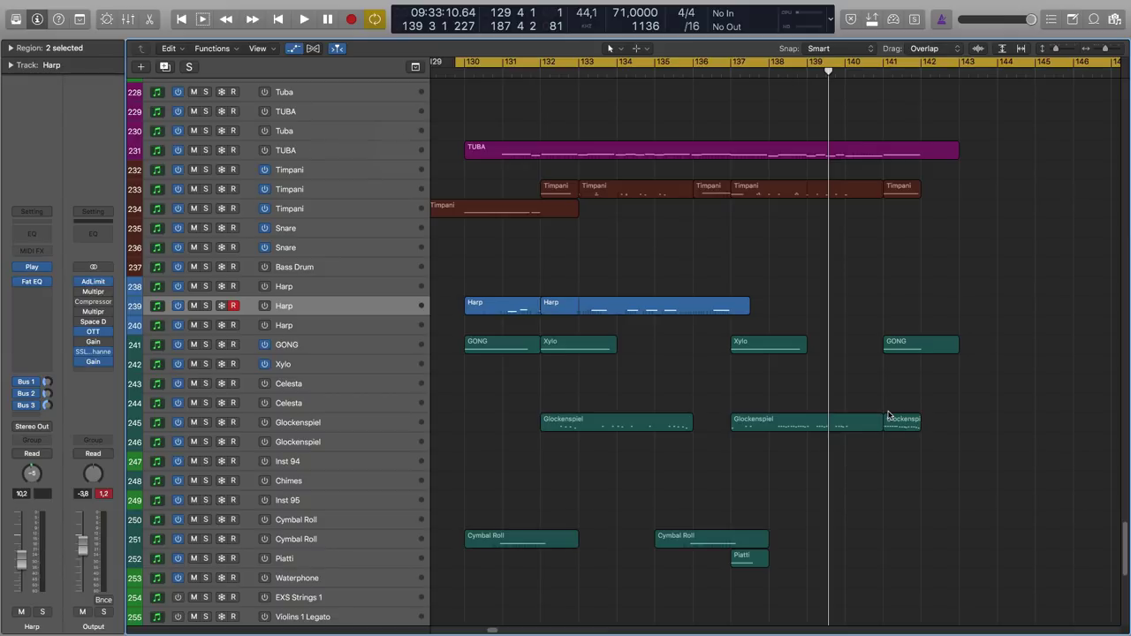
pyautogui.scroll(5, 665, 402)
pyautogui.scroll(-8, 666, 402)
pyautogui.scroll(8, 666, 403)
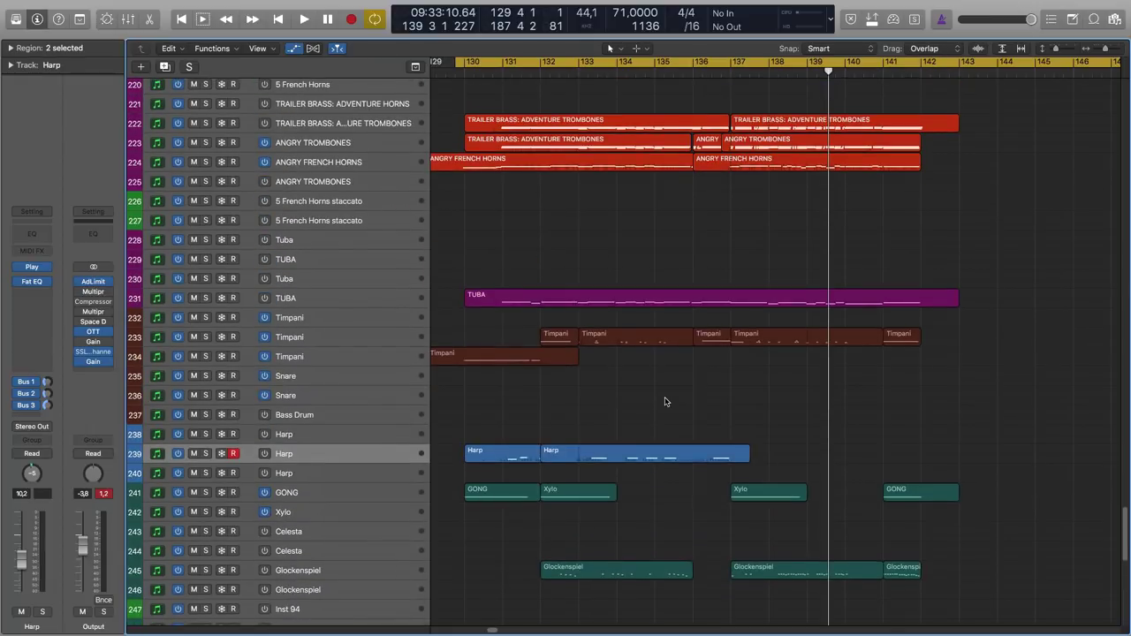
pyautogui.scroll(5, 596, 290)
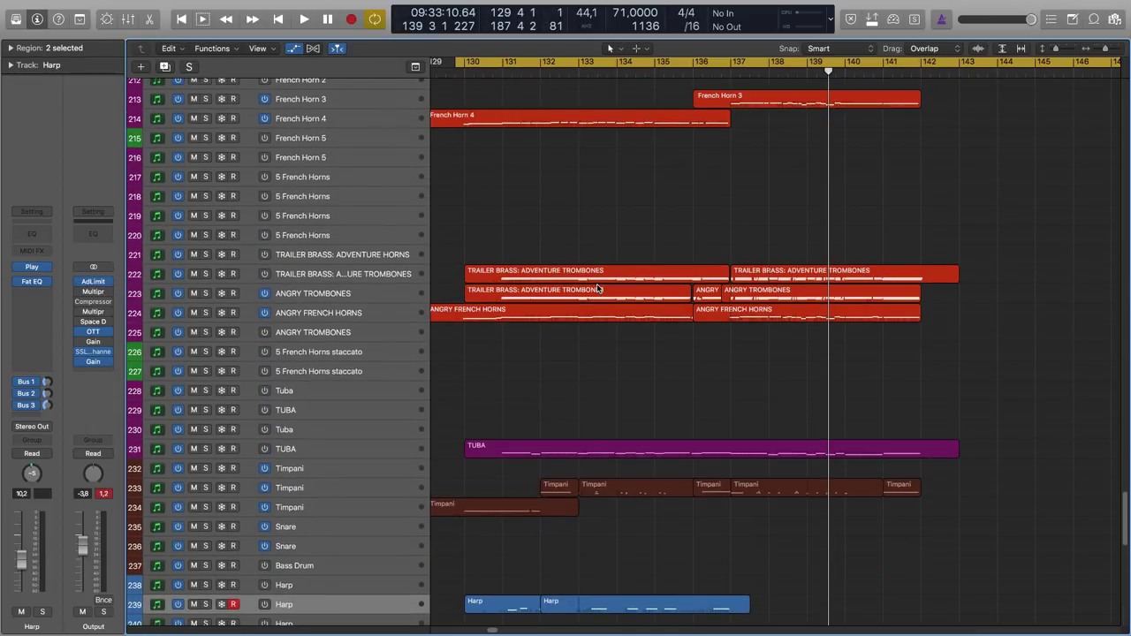
pyautogui.scroll(5, 557, 274)
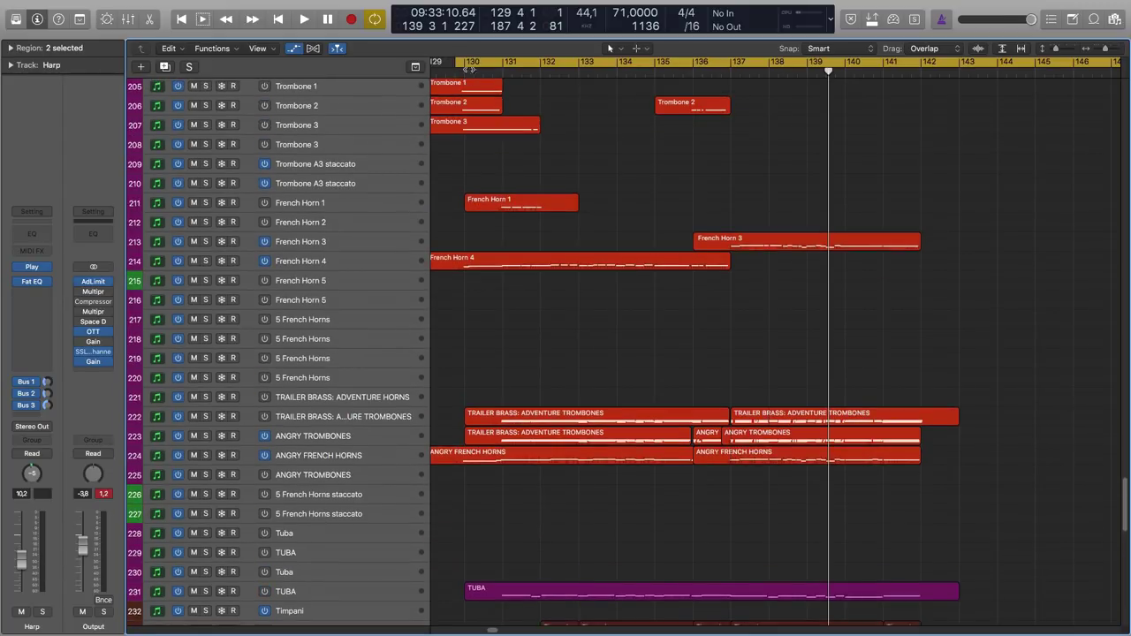
pyautogui.scroll(5, 455, 129)
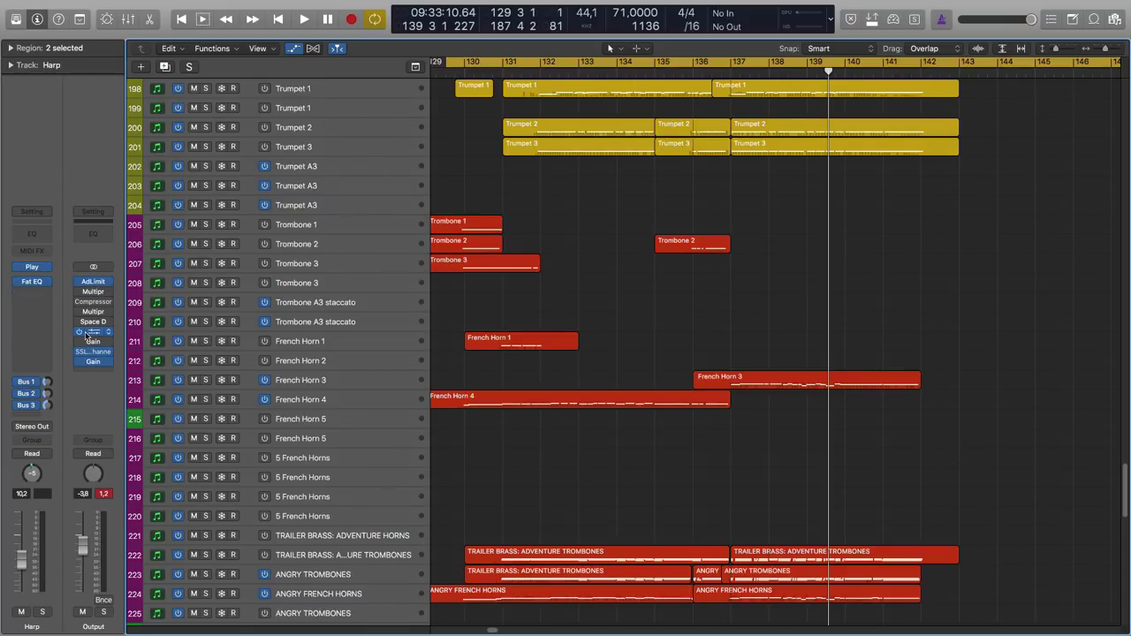
pyautogui.scroll(8, 360, 273)
pyautogui.scroll(-6, 361, 273)
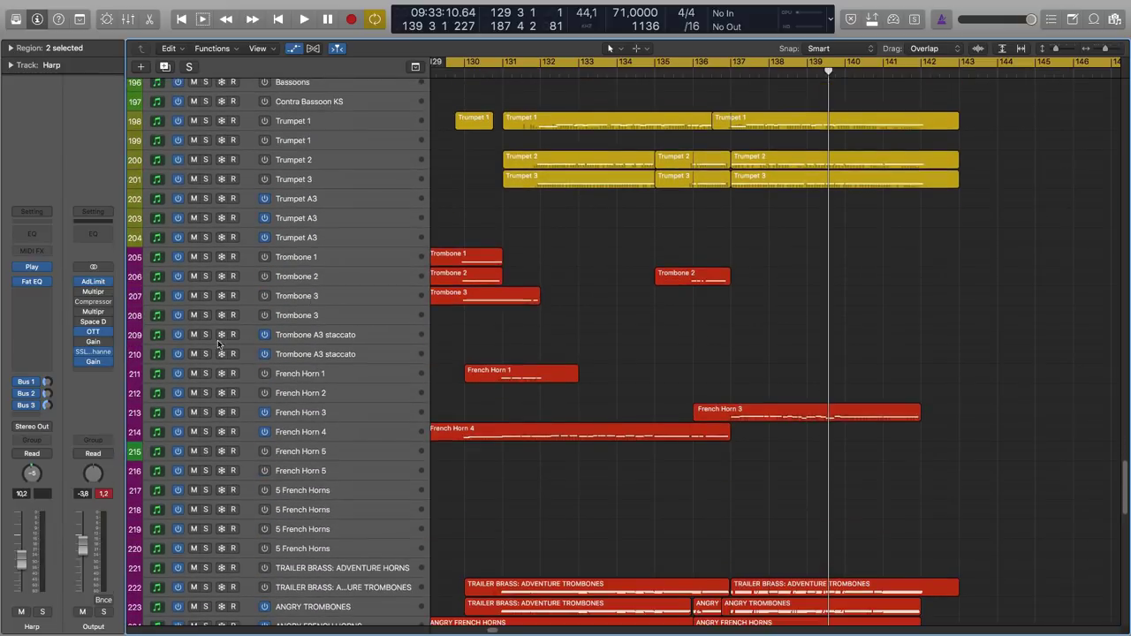
pyautogui.click(93, 352)
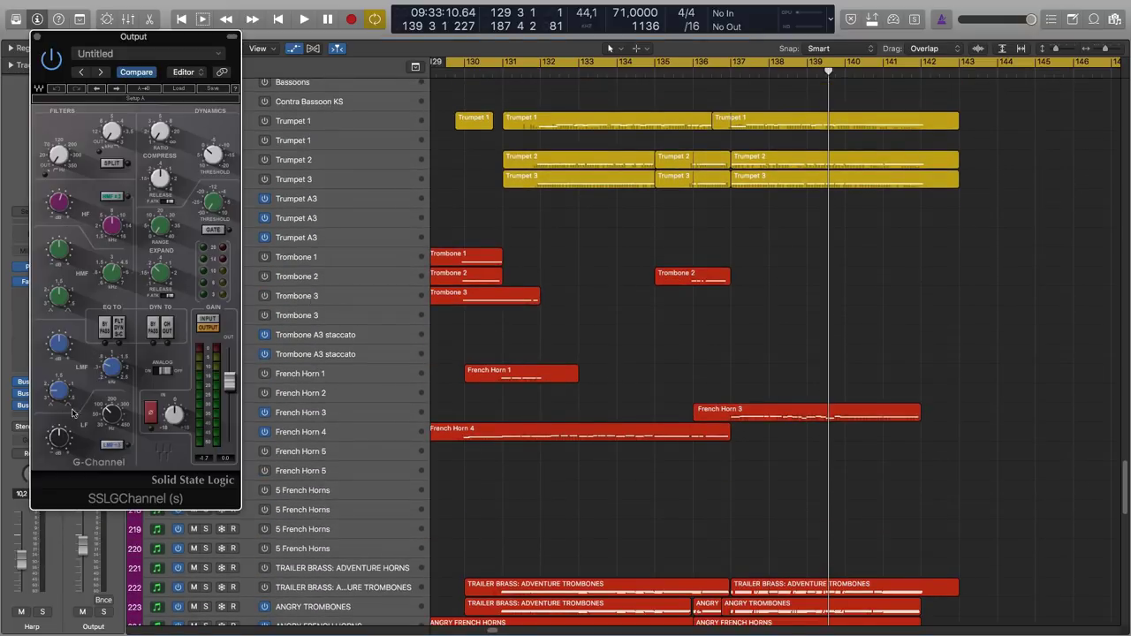
pyautogui.click(35, 37)
pyautogui.scroll(-4, 393, 188)
pyautogui.scroll(8, 378, 190)
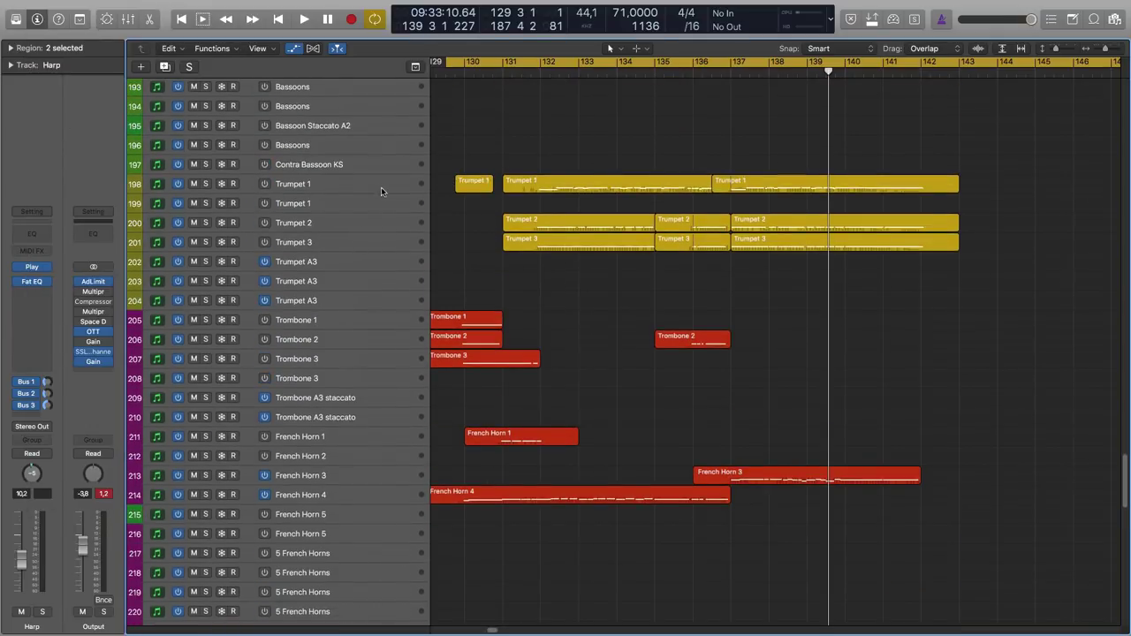
pyautogui.click(361, 184)
pyautogui.click(31, 282)
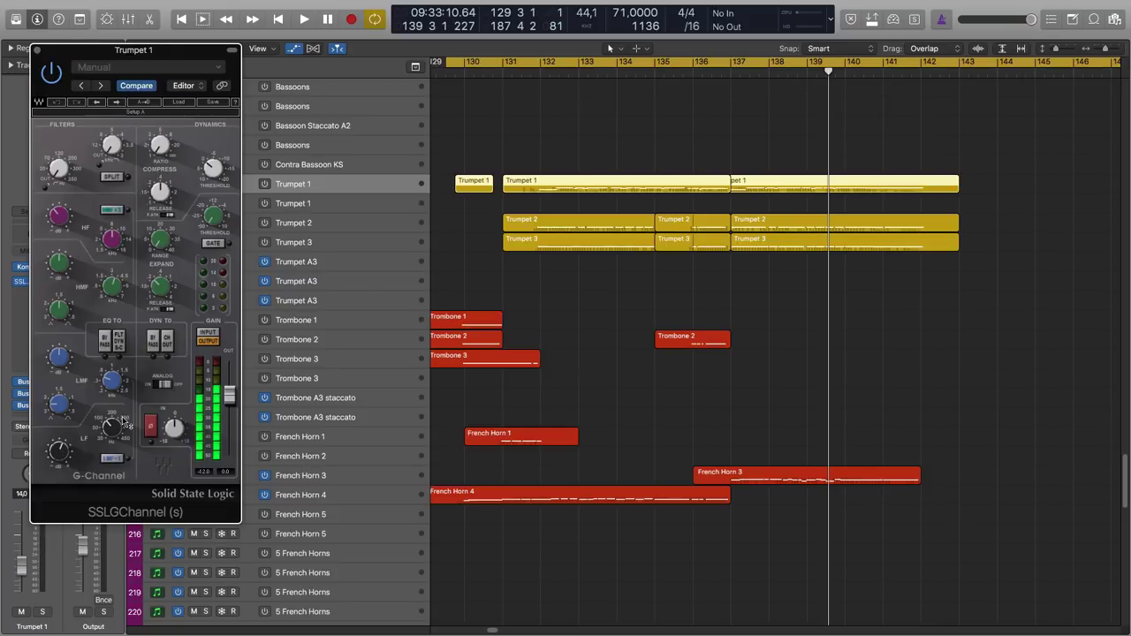
pyautogui.click(37, 51)
pyautogui.scroll(5, 327, 186)
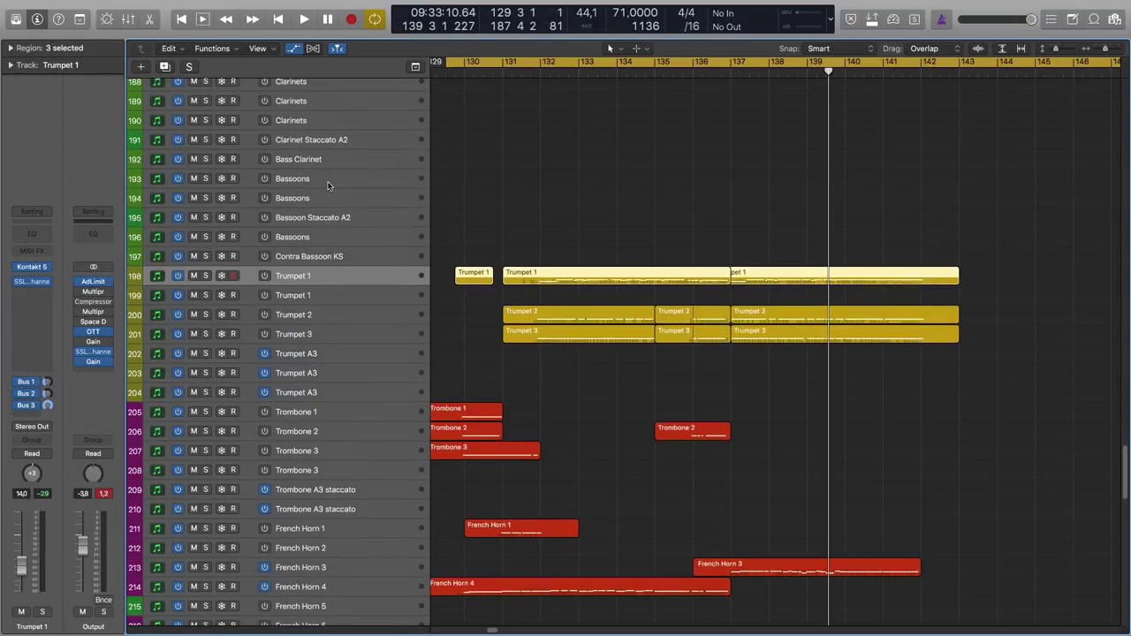
# Step: Select the Oboe Staccato A2, ENG HORN and FLUTES regions and set the cycle start to 129 4 1
pyautogui.click(520, 215)
pyautogui.scroll(-6, 520, 216)
pyautogui.scroll(-8, 520, 216)
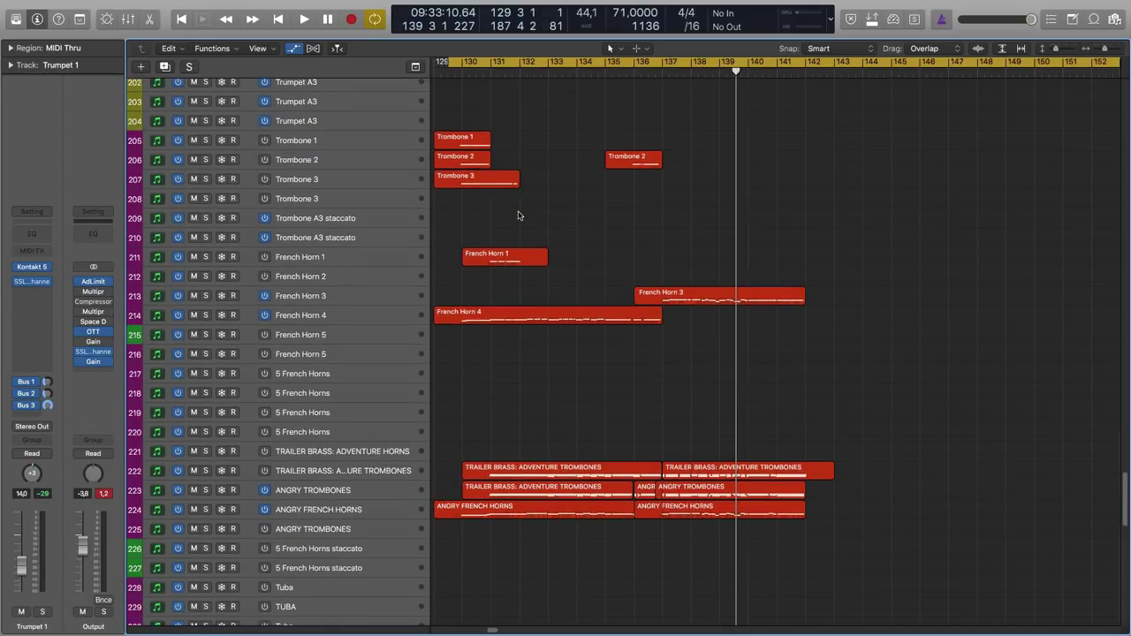
pyautogui.scroll(-13, 519, 215)
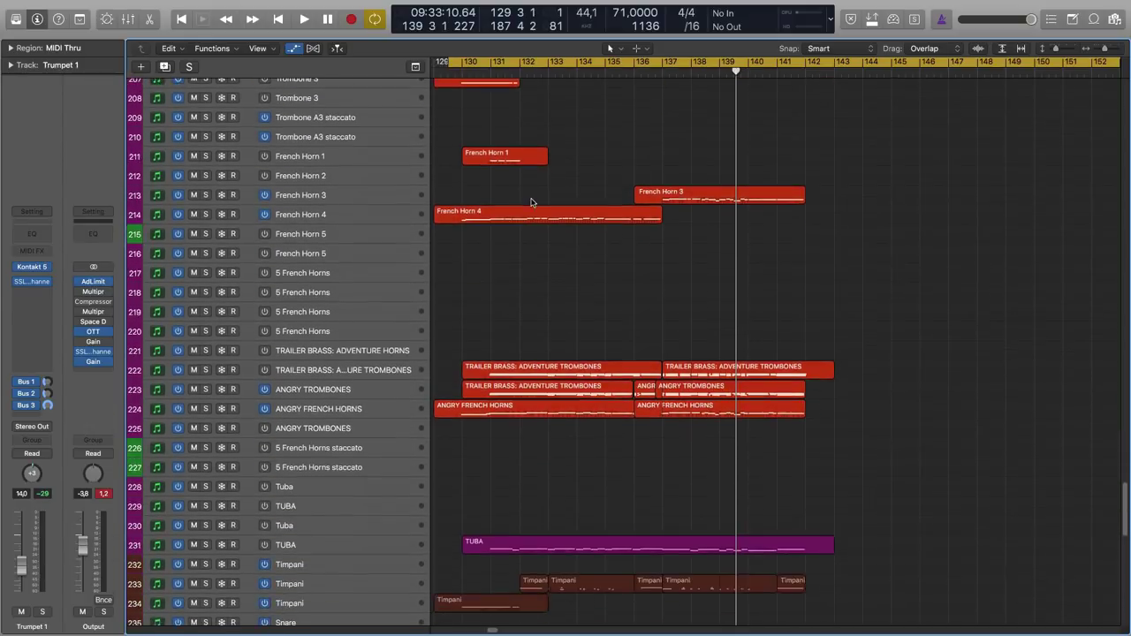
pyautogui.scroll(-20, 530, 205)
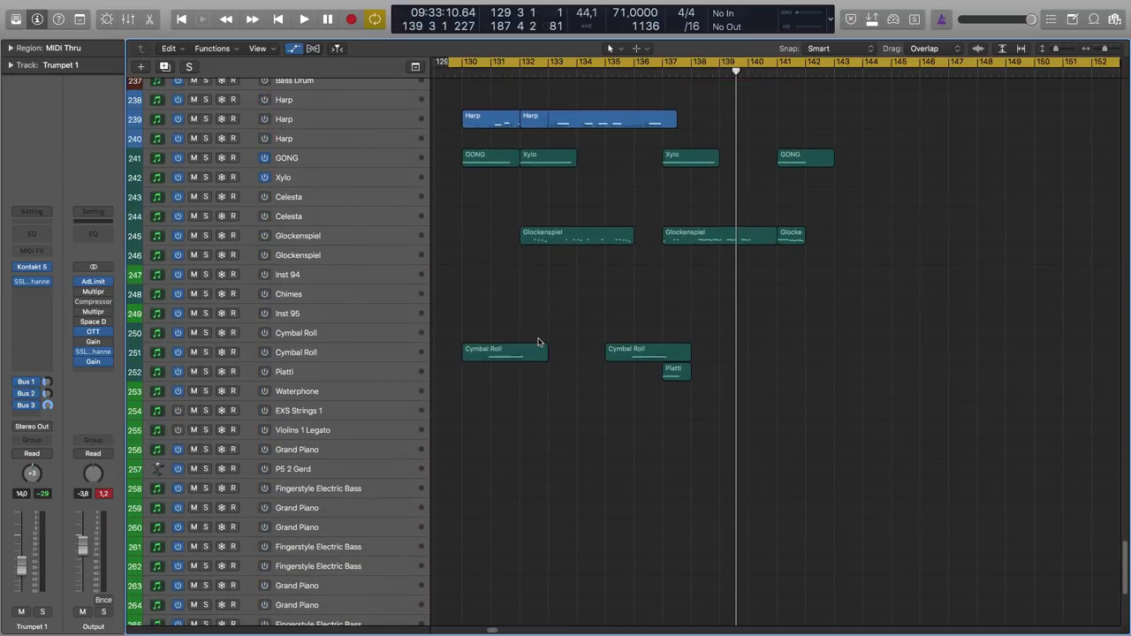
pyautogui.moveTo(523, 492); pyautogui.dragTo(808, 270)
pyautogui.scroll(20, 808, 270)
pyautogui.scroll(20, 643, 379)
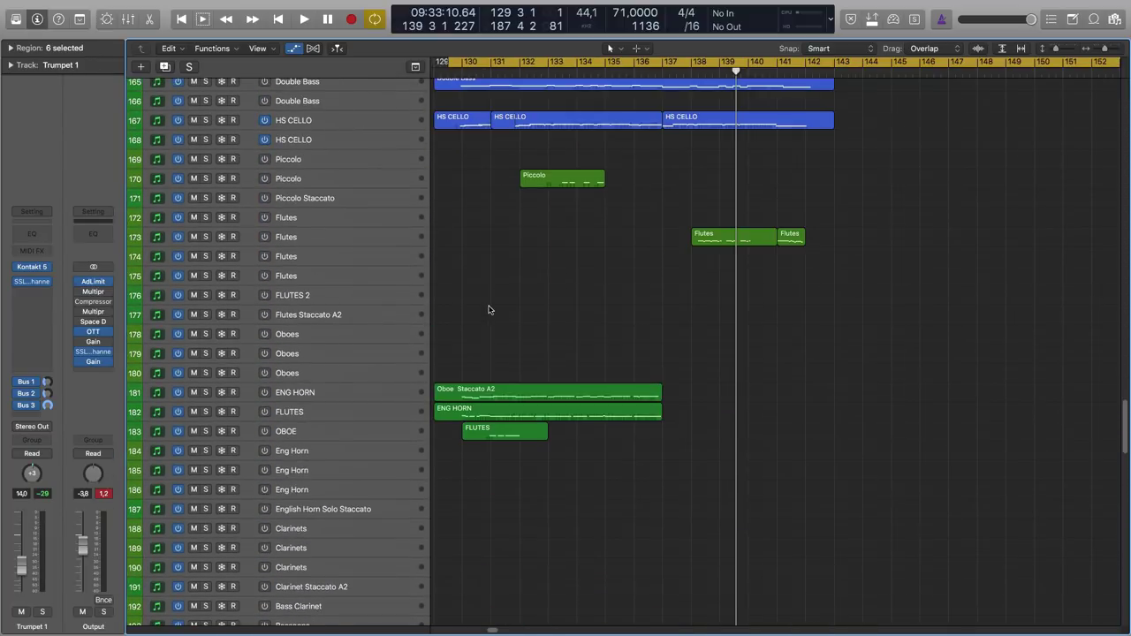
pyautogui.moveTo(489, 310); pyautogui.dragTo(503, 461)
pyautogui.moveTo(448, 62); pyautogui.dragTo(456, 62)
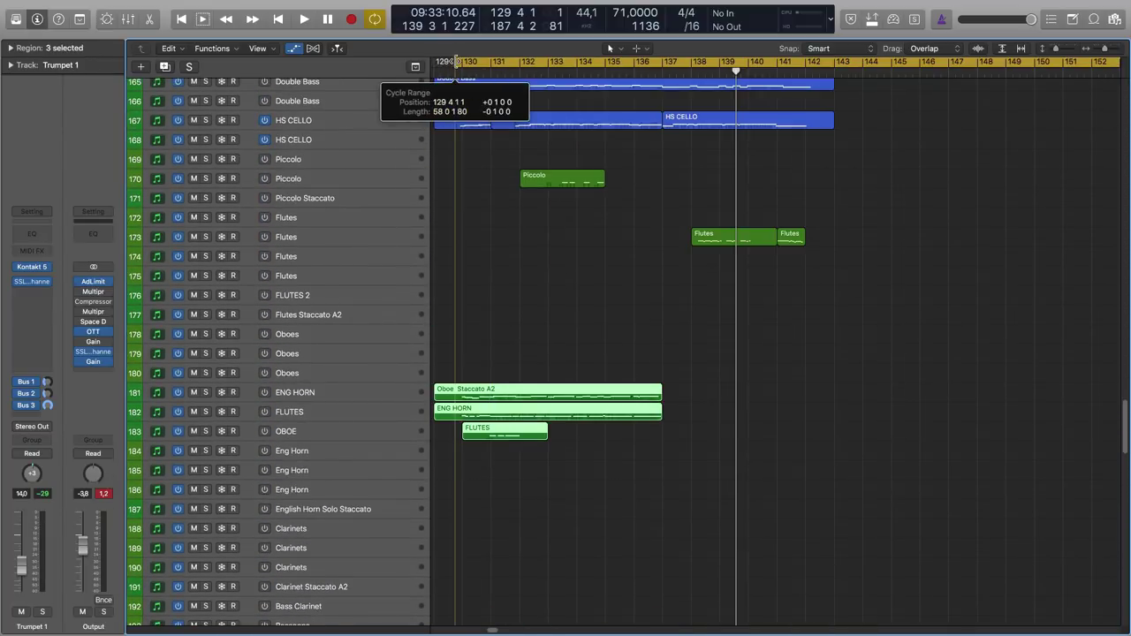
# Step: Solo and play the woodwinds, then deselect them, set output to -3.9, and replay everything
pyautogui.hotkey('ctrl', 's')
pyautogui.press('space')
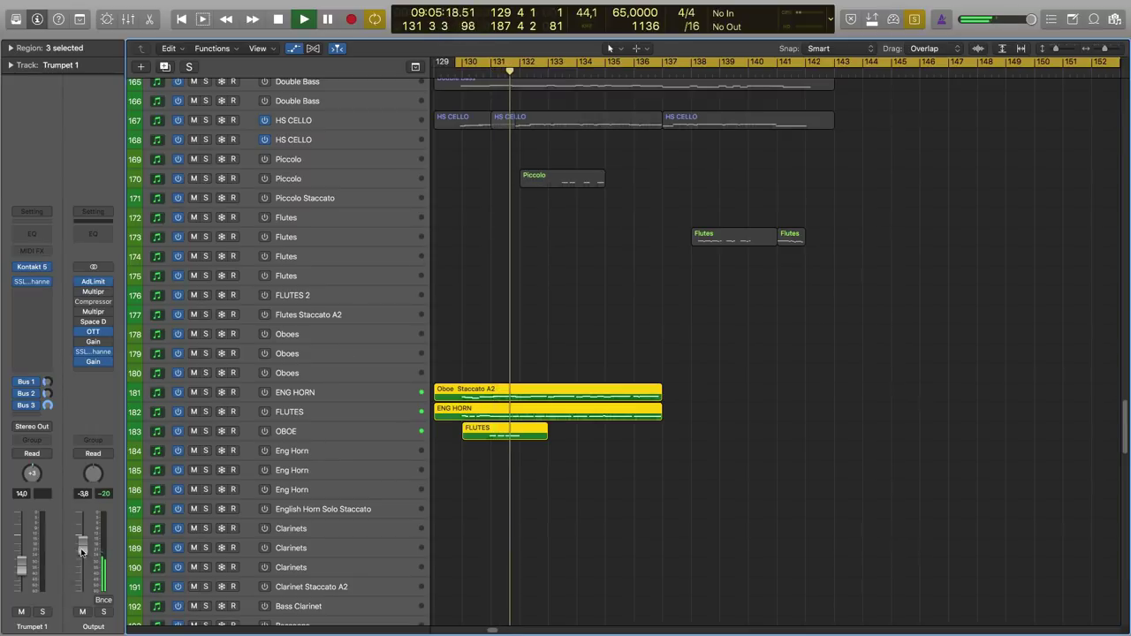
pyautogui.moveTo(80, 551); pyautogui.dragTo(81, 525)
pyautogui.click(570, 342)
pyautogui.scroll(4, 569, 340)
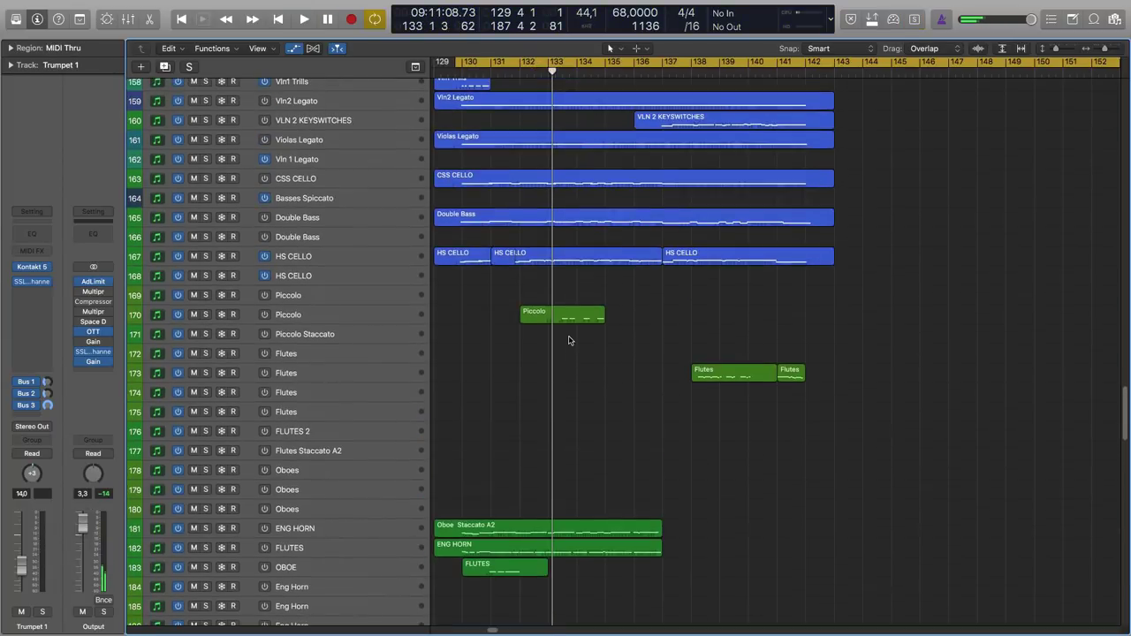
pyautogui.moveTo(85, 518); pyautogui.dragTo(88, 554)
pyautogui.press('space')
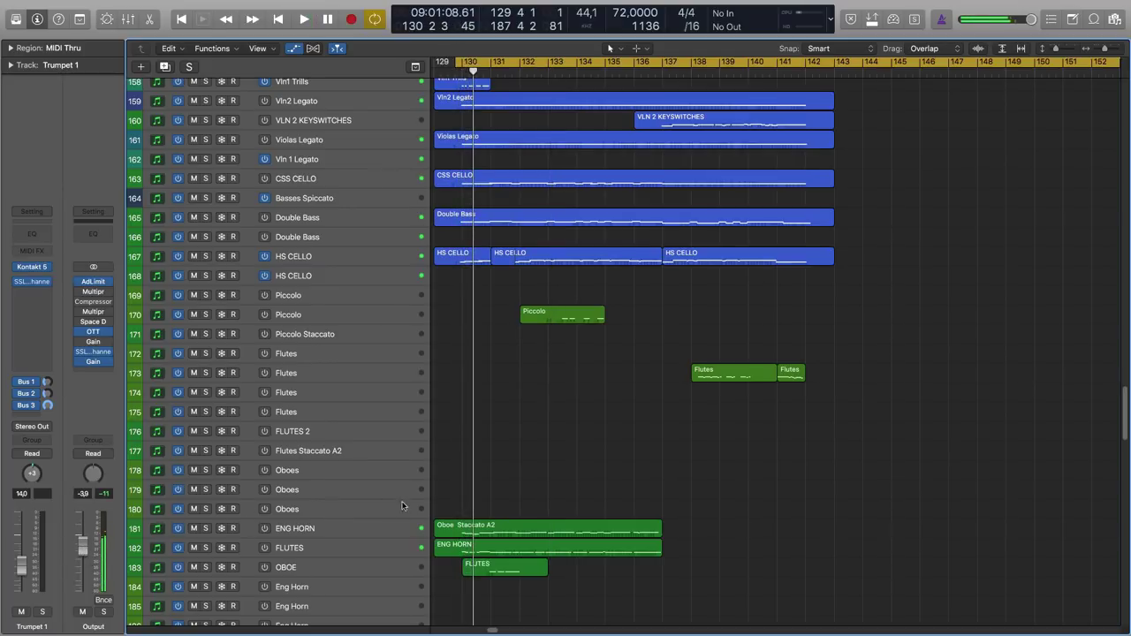
pyautogui.press('space')
pyautogui.press('space')
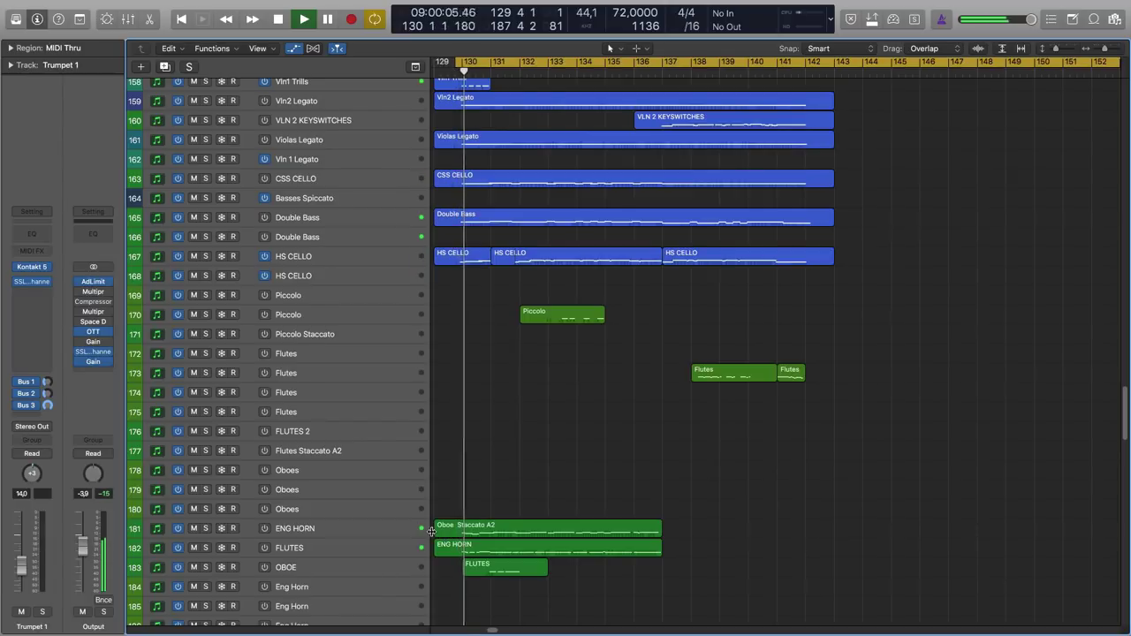
# Step: Scroll the track list down to the brass and timpani tracks
pyautogui.scroll(3, 543, 427)
pyautogui.scroll(8, 543, 427)
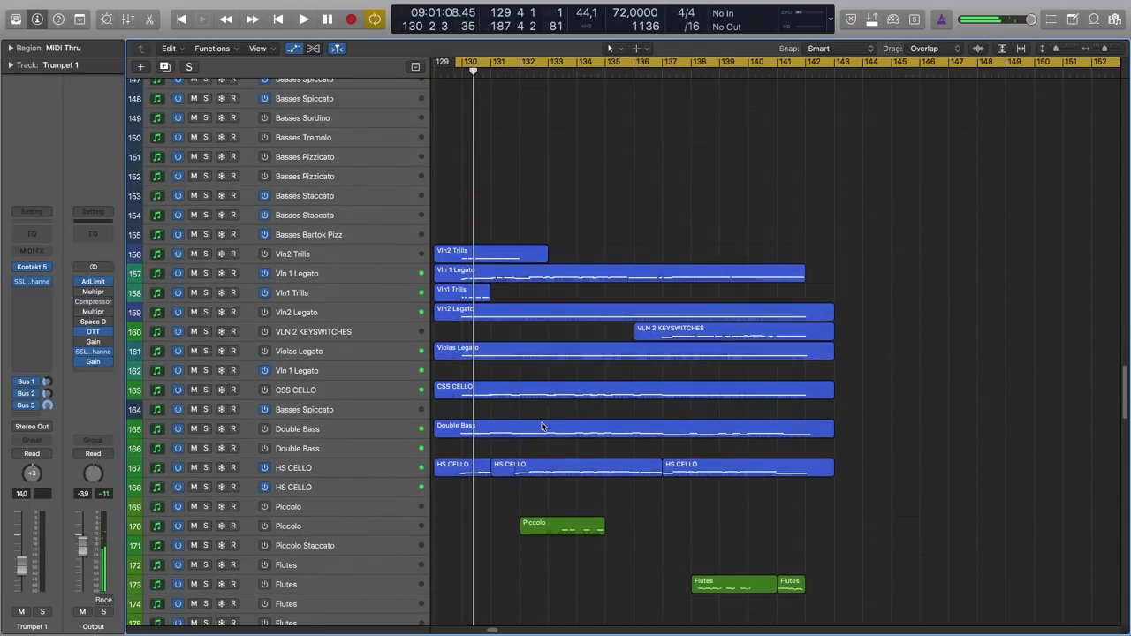
pyautogui.scroll(13, 604, 203)
pyautogui.scroll(-20, 603, 203)
pyautogui.scroll(-10, 603, 203)
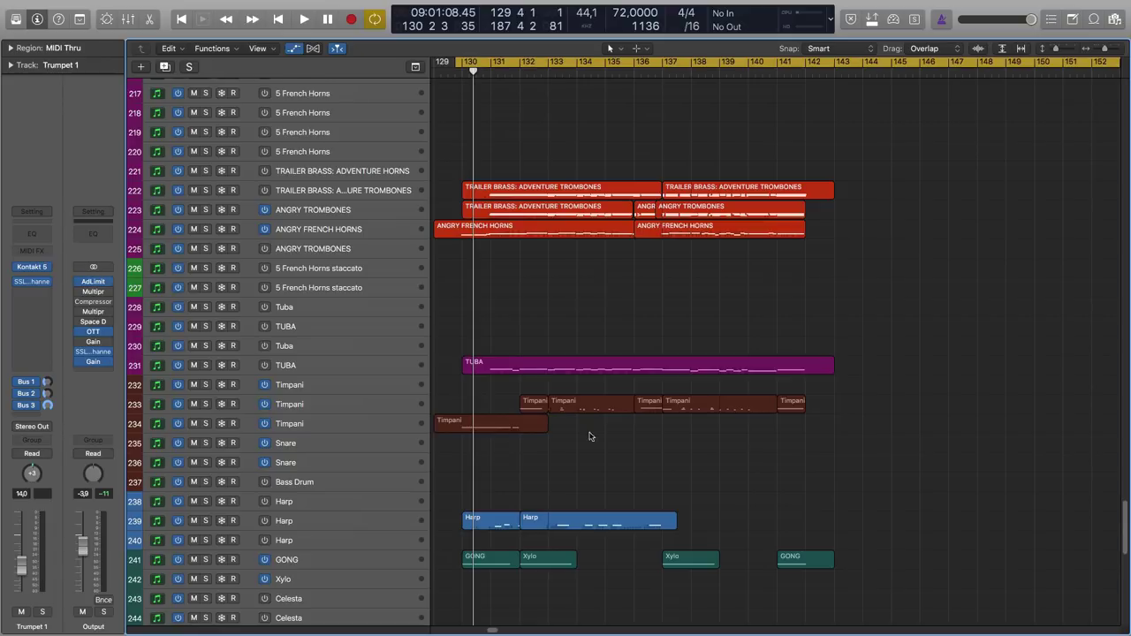
pyautogui.scroll(-1, 661, 444)
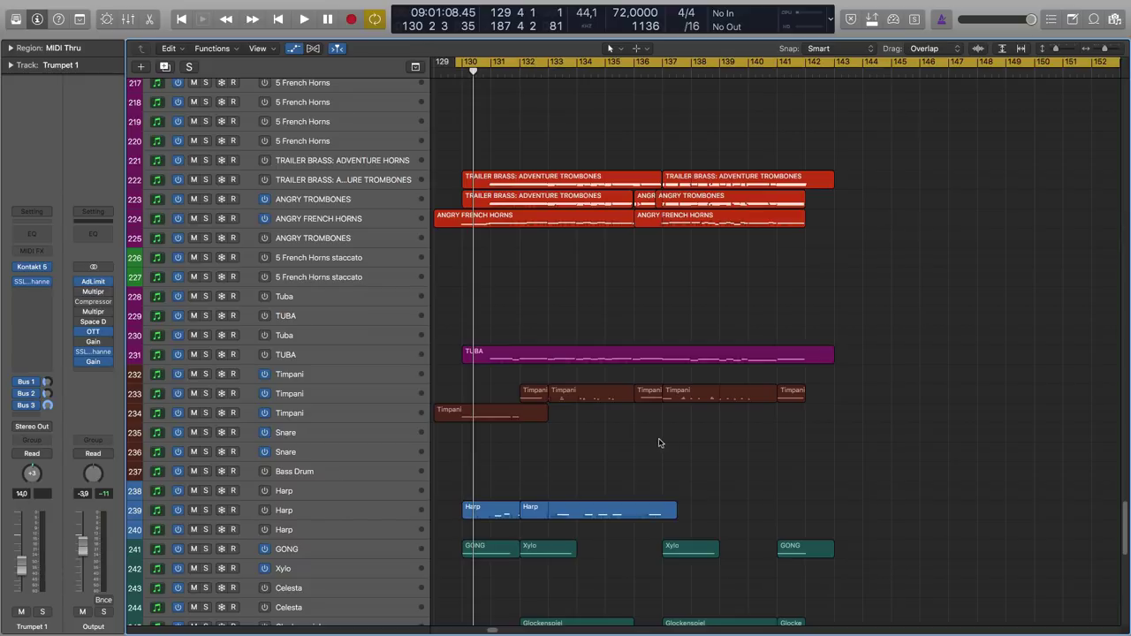
# Step: Select all seven Timpani regions and shift the cycle range three bars later to 132 4 1
pyautogui.moveTo(829, 452); pyautogui.dragTo(490, 382)
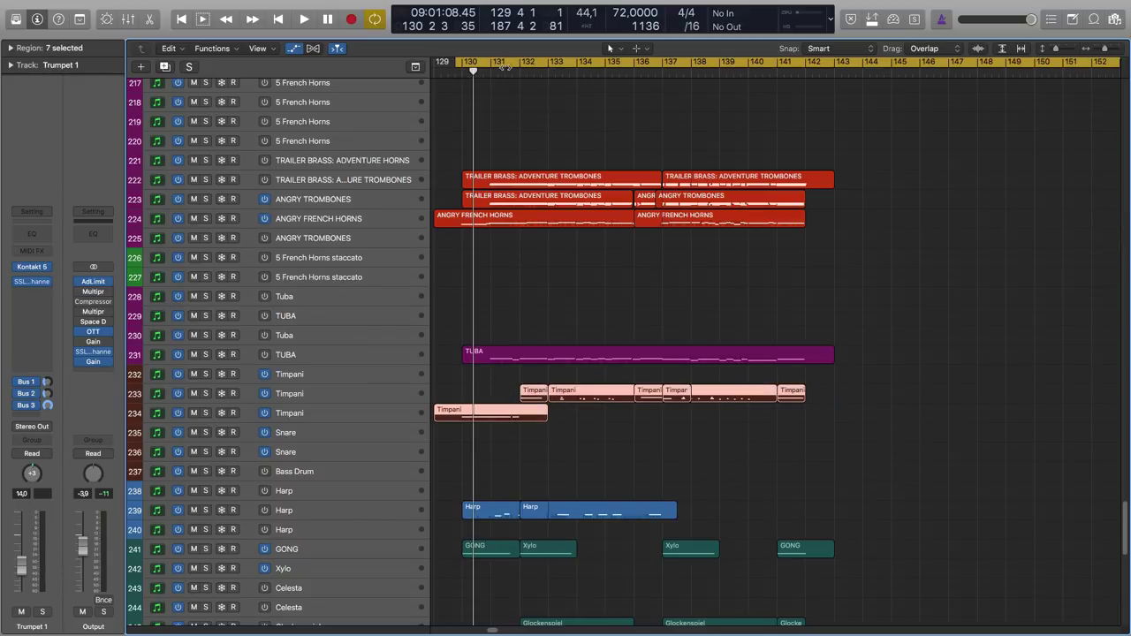
pyautogui.moveTo(506, 62); pyautogui.dragTo(585, 64)
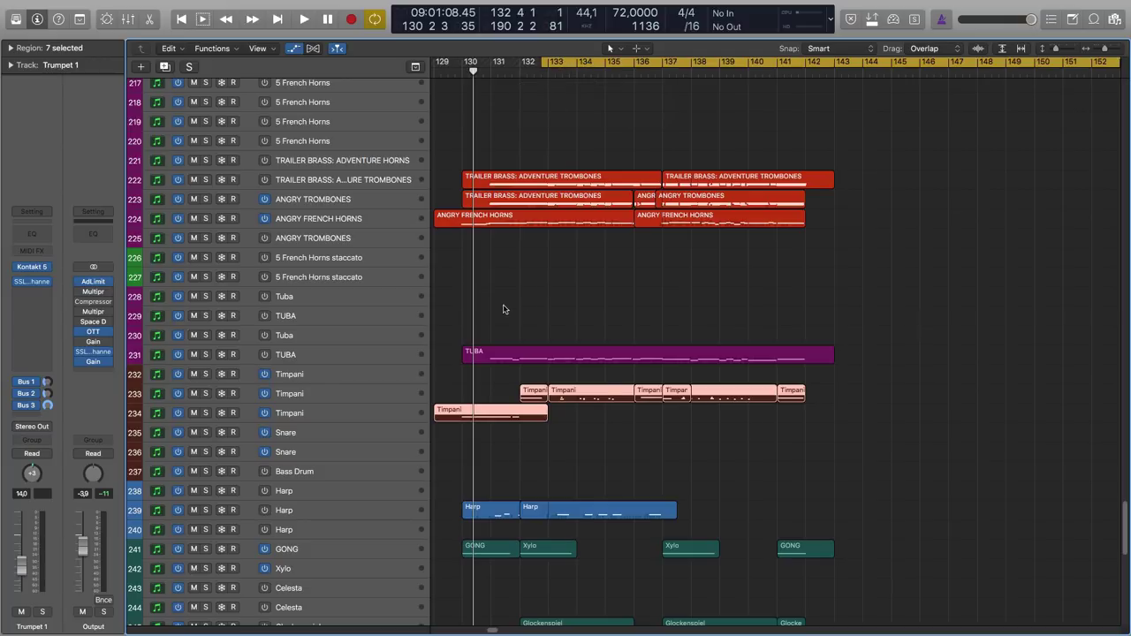
pyautogui.moveTo(539, 401); pyautogui.dragTo(513, 403)
# Step: Solo the Timpani regions, audition them to about bar 134, then also select the brass and horn regions
pyautogui.hotkey('ctrl', 's')
pyautogui.press('space')
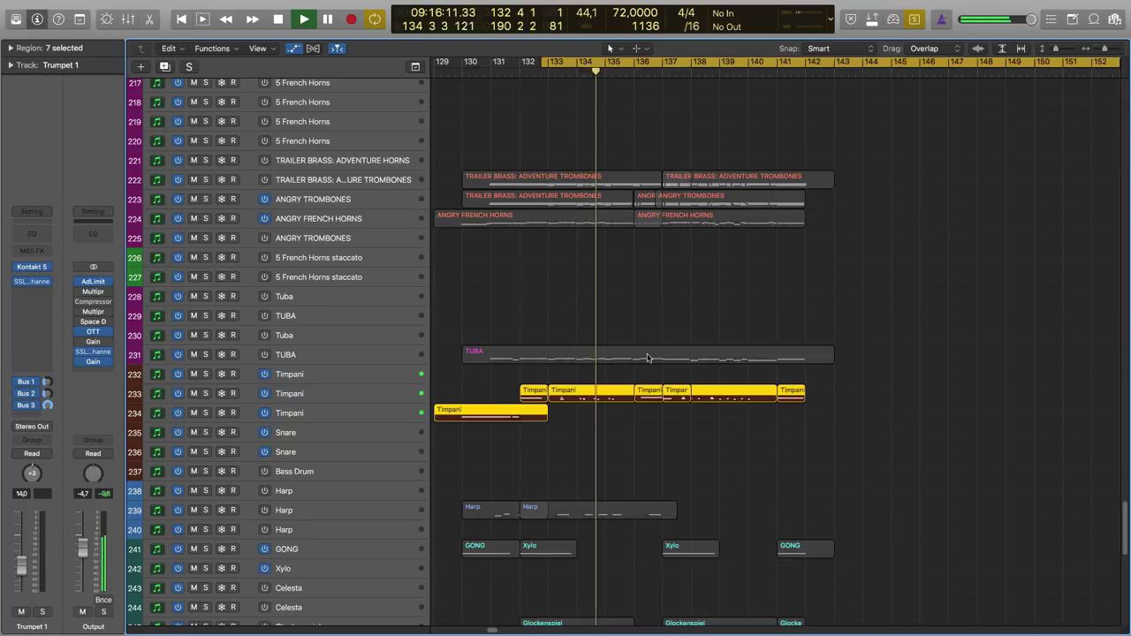
pyautogui.scroll(3, 750, 311)
pyautogui.press('space')
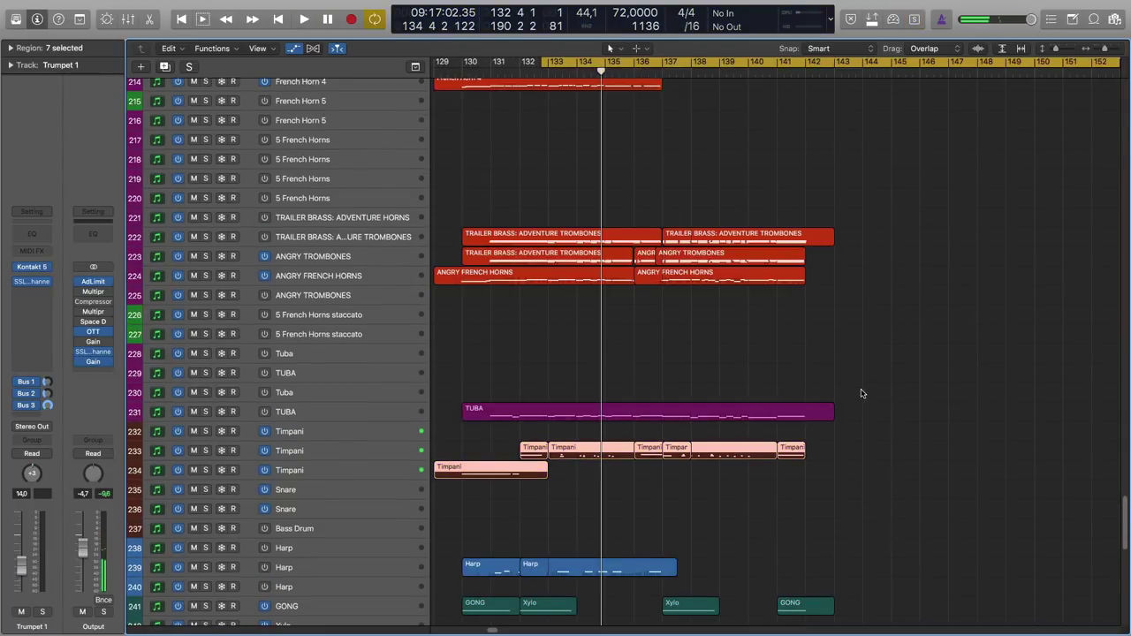
pyautogui.moveTo(862, 393); pyautogui.dragTo(495, 146)
# Step: Solo and play the brass and timpani regions, nudging the master output up to -3.4
pyautogui.scroll(-5, 461, 130)
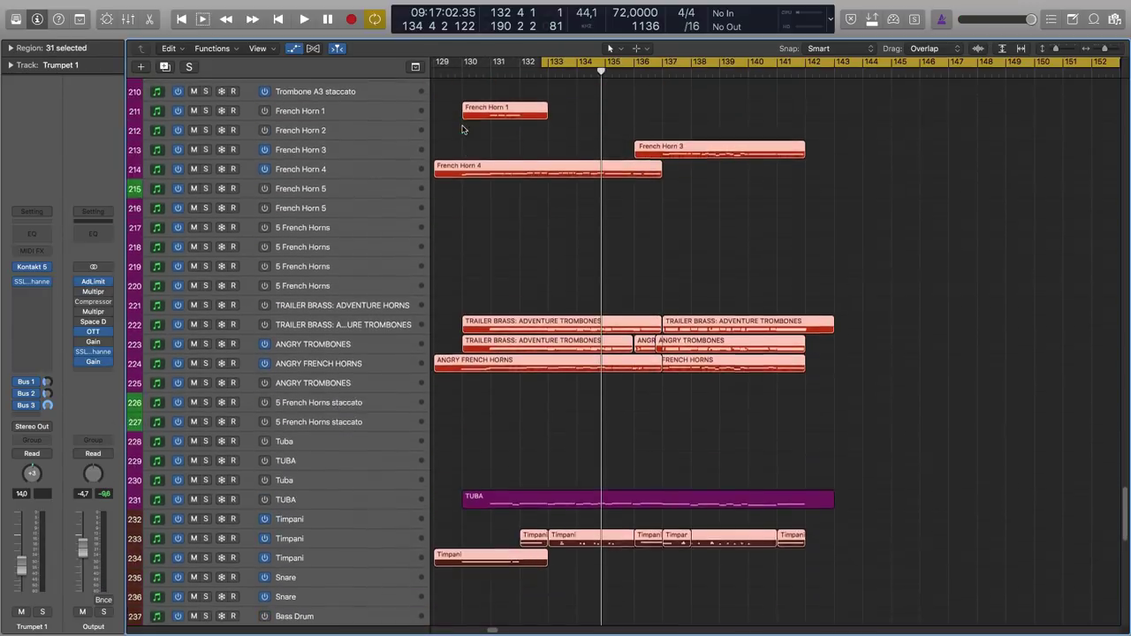
pyautogui.scroll(-3, 462, 130)
pyautogui.scroll(-5, 462, 130)
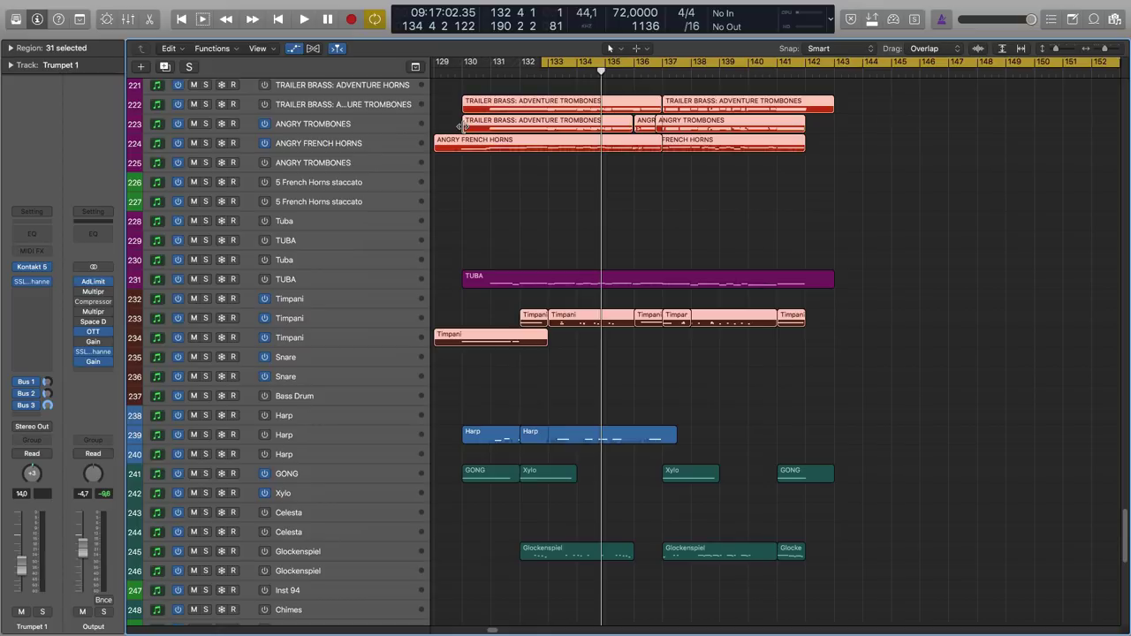
pyautogui.hotkey('ctrl', 's')
pyautogui.scroll(-2, 566, 133)
pyautogui.press('space')
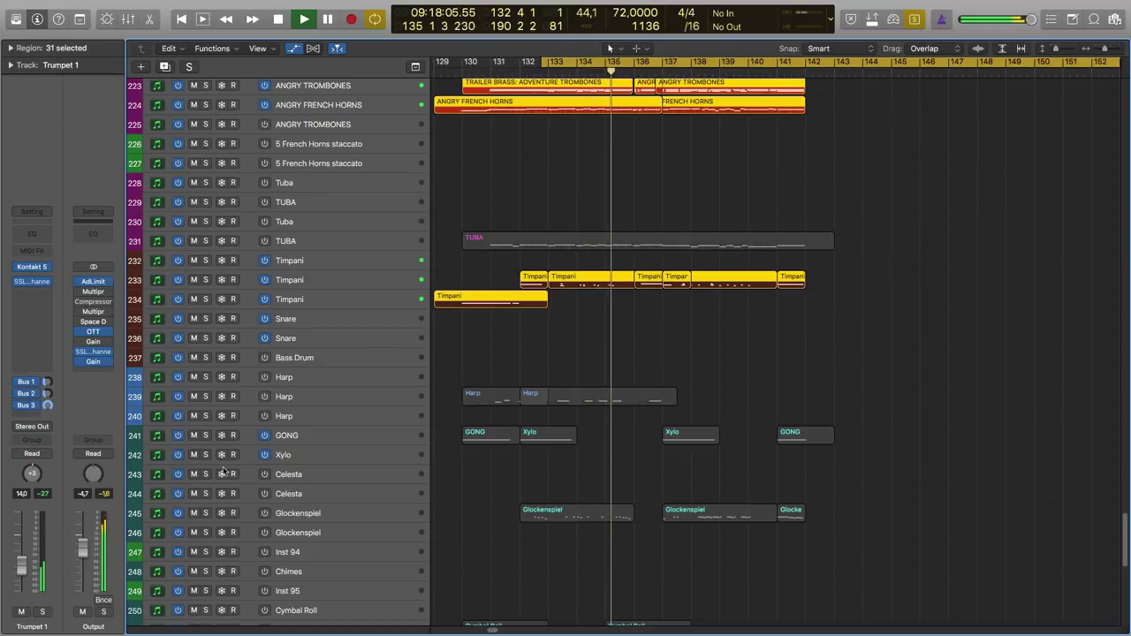
pyautogui.moveTo(81, 552); pyautogui.dragTo(79, 527)
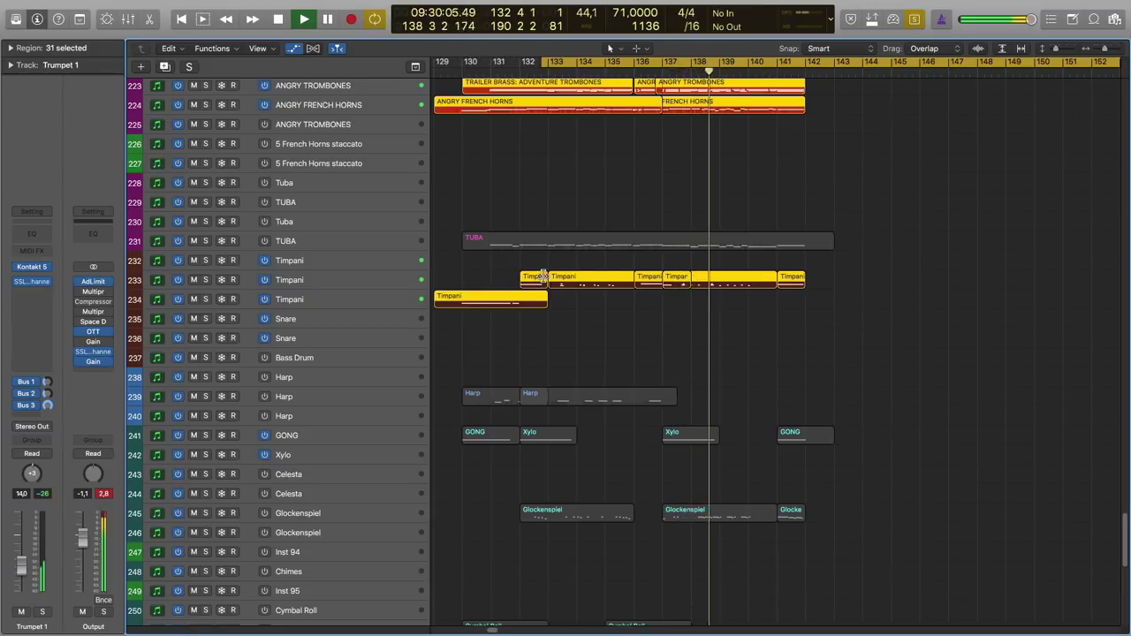
pyautogui.press('space')
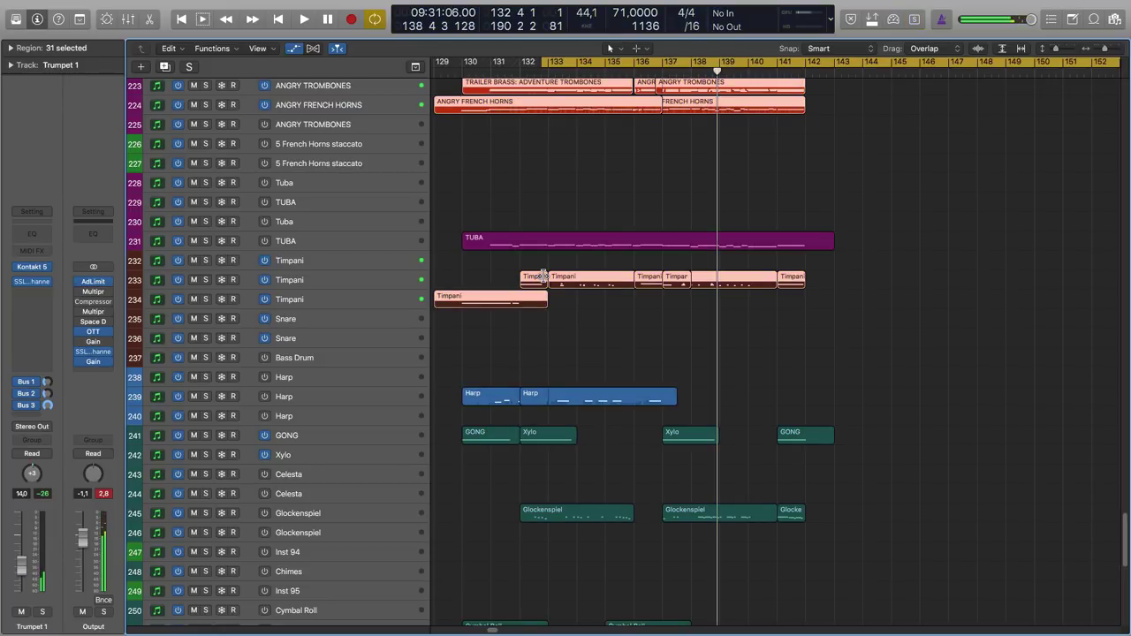
# Step: Move the cycle start back to bar 129 beat 3
pyautogui.moveTo(543, 61); pyautogui.dragTo(448, 67)
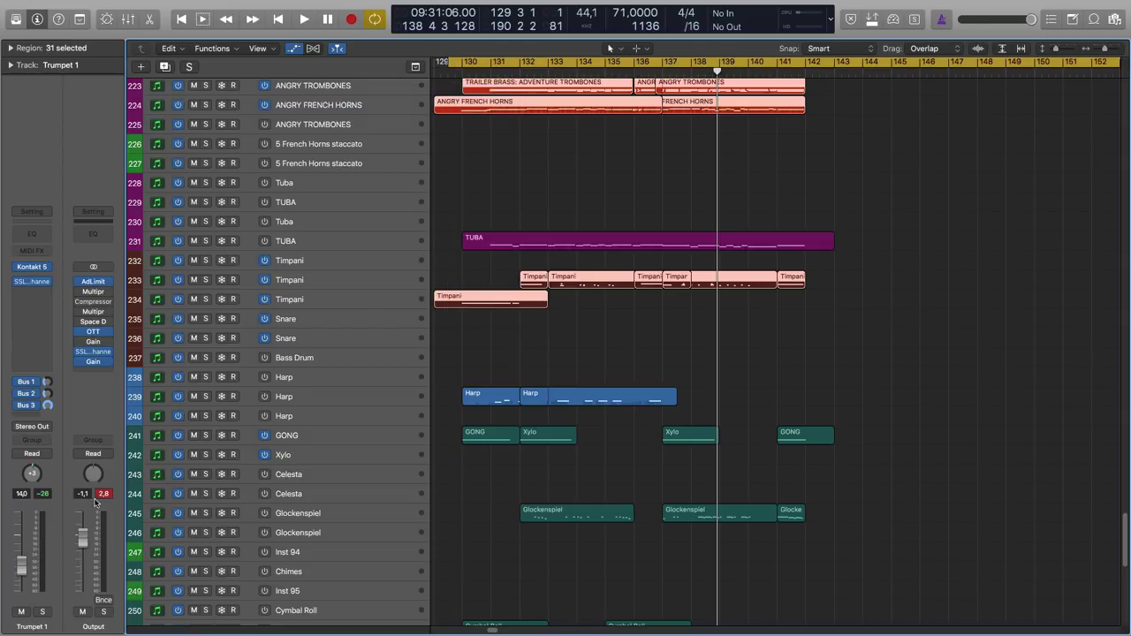
pyautogui.scroll(-1, 494, 407)
pyautogui.scroll(5, 495, 404)
# Step: Zoom out to show more bars and tracks and deselect all regions
pyautogui.press('z')
pyautogui.click(543, 378)
pyautogui.scroll(10, 545, 375)
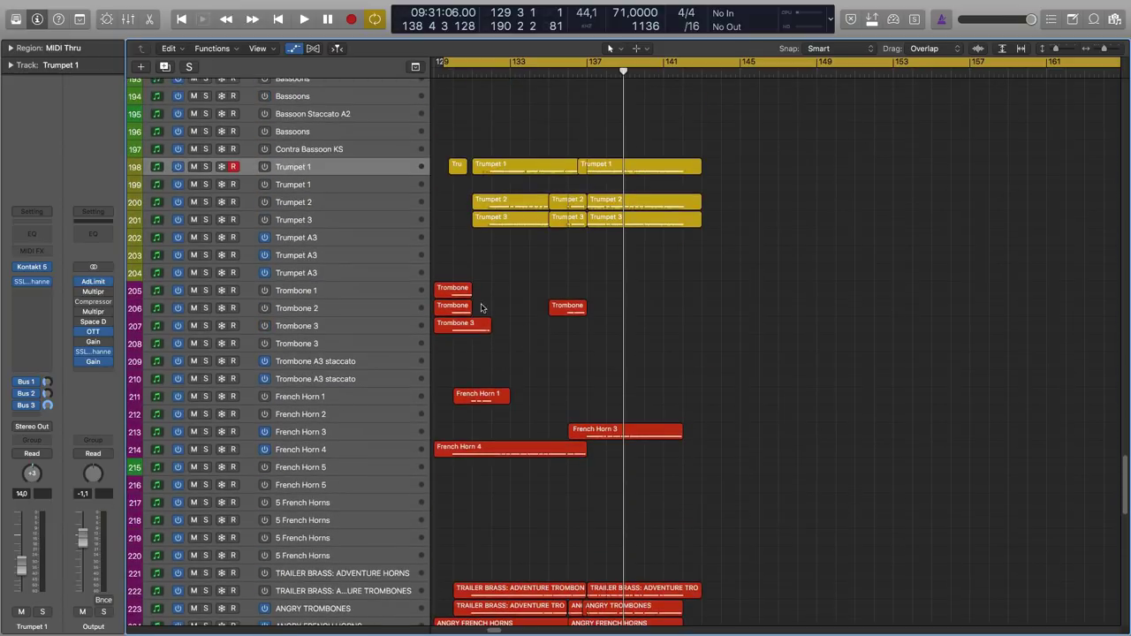
pyautogui.scroll(14, 506, 356)
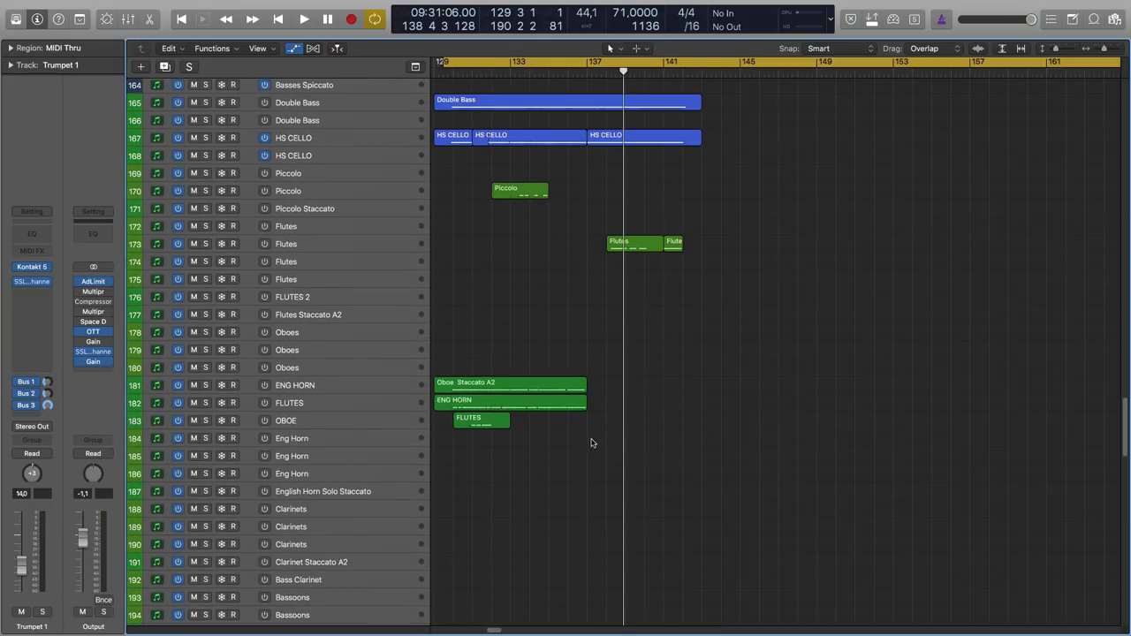
pyautogui.scroll(8, 590, 440)
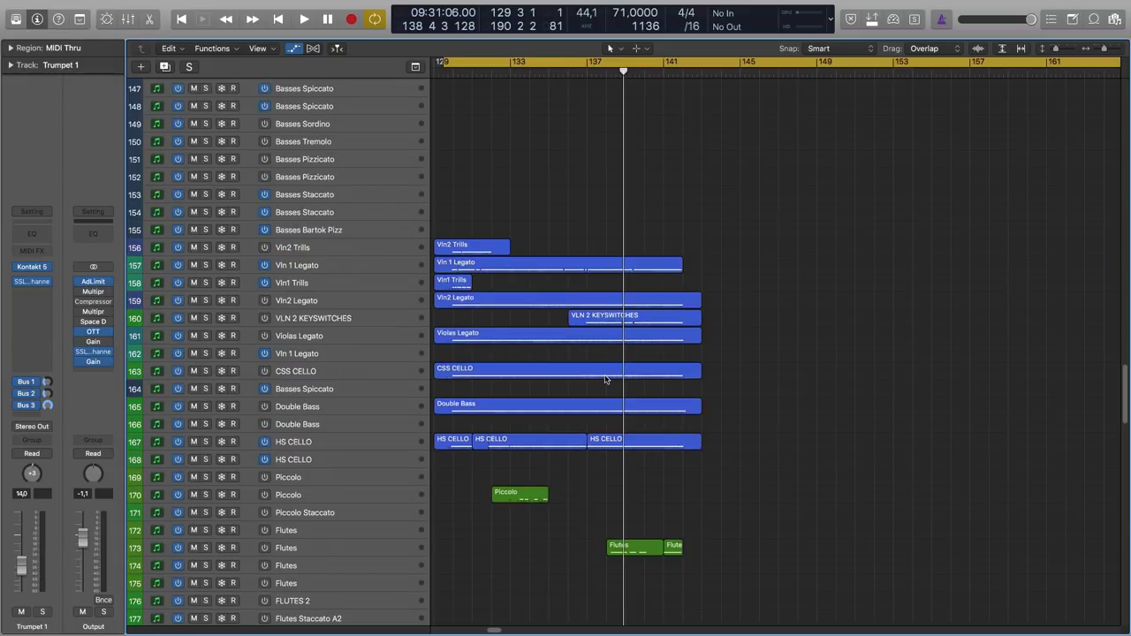
pyautogui.scroll(9, 606, 380)
pyautogui.scroll(-12, 605, 379)
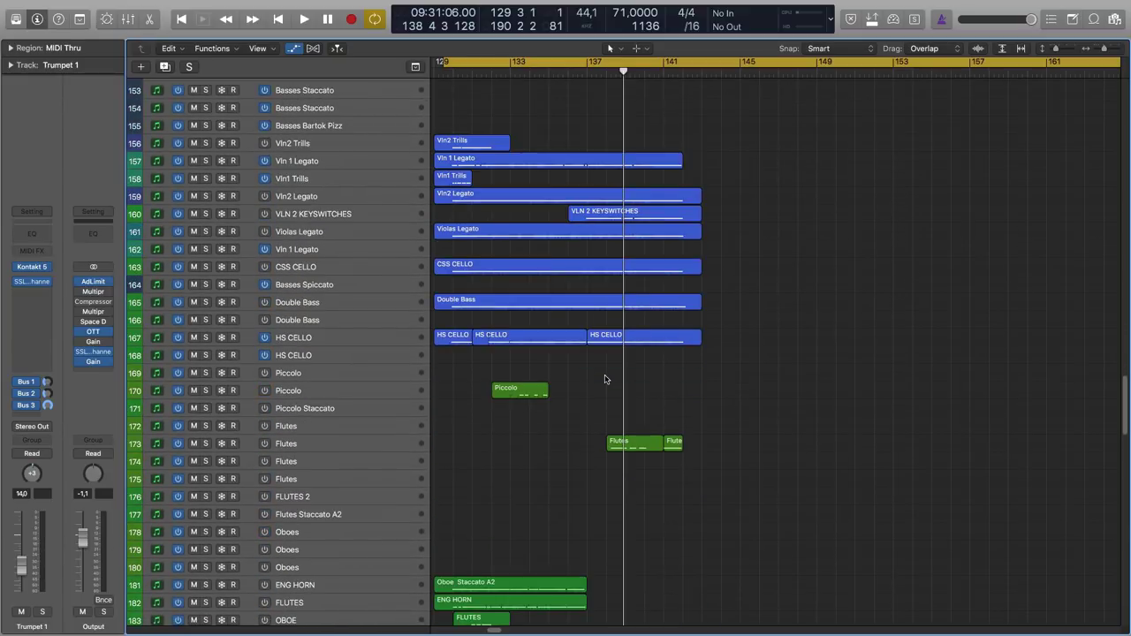
pyautogui.scroll(-6, 605, 379)
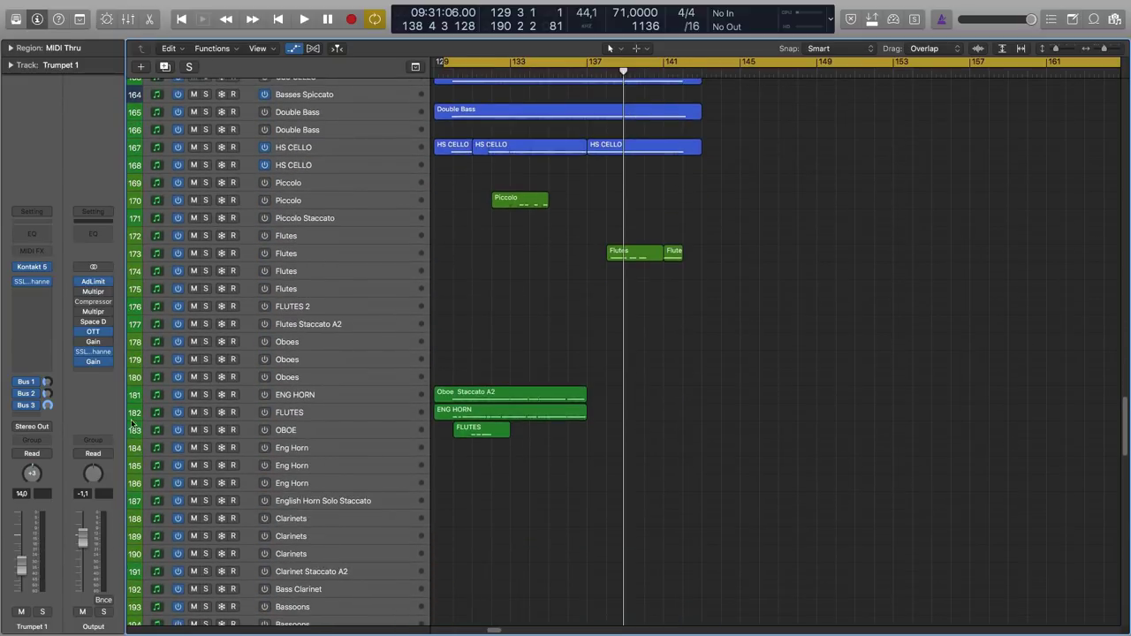
# Step: Zoom in horizontally and return the playhead to the 129 3 1 cycle start with Catch on
pyautogui.press('super+Right')
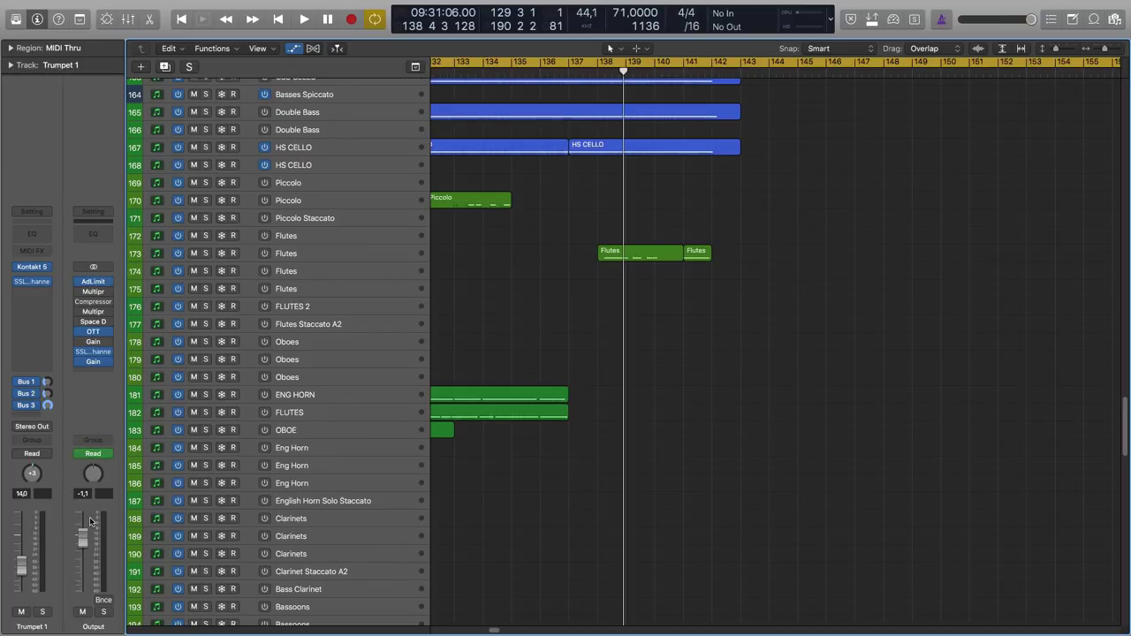
pyautogui.press('Return')
pyautogui.scroll(-11, 292, 296)
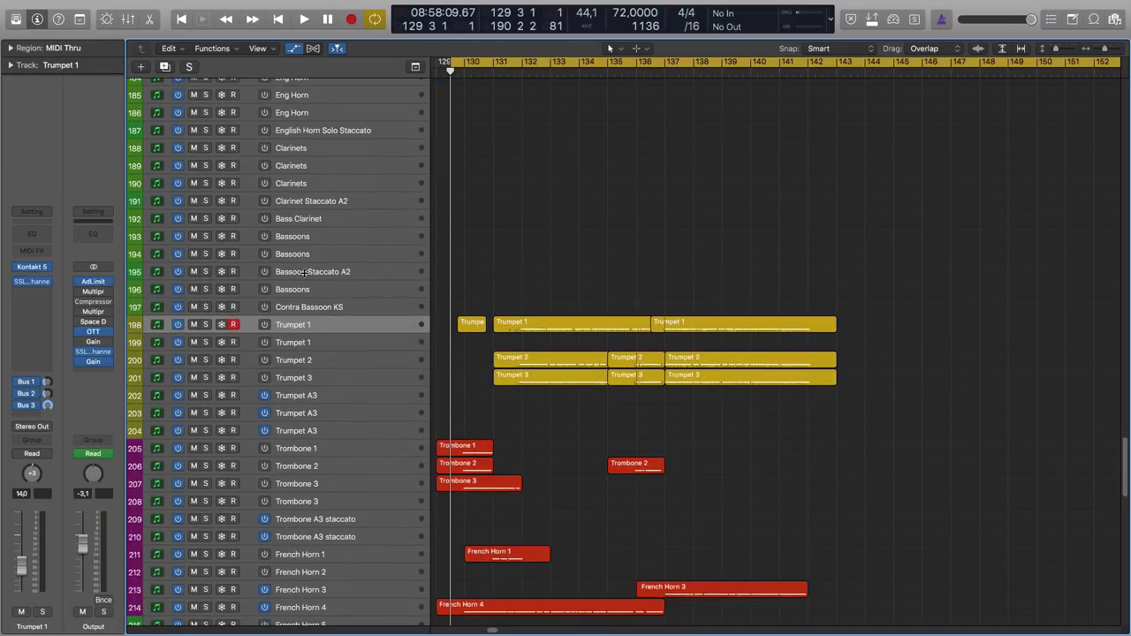
# Step: Start playback from bar 129 and scroll through the tracks
pyautogui.press('space')
pyautogui.scroll(-8, 518, 262)
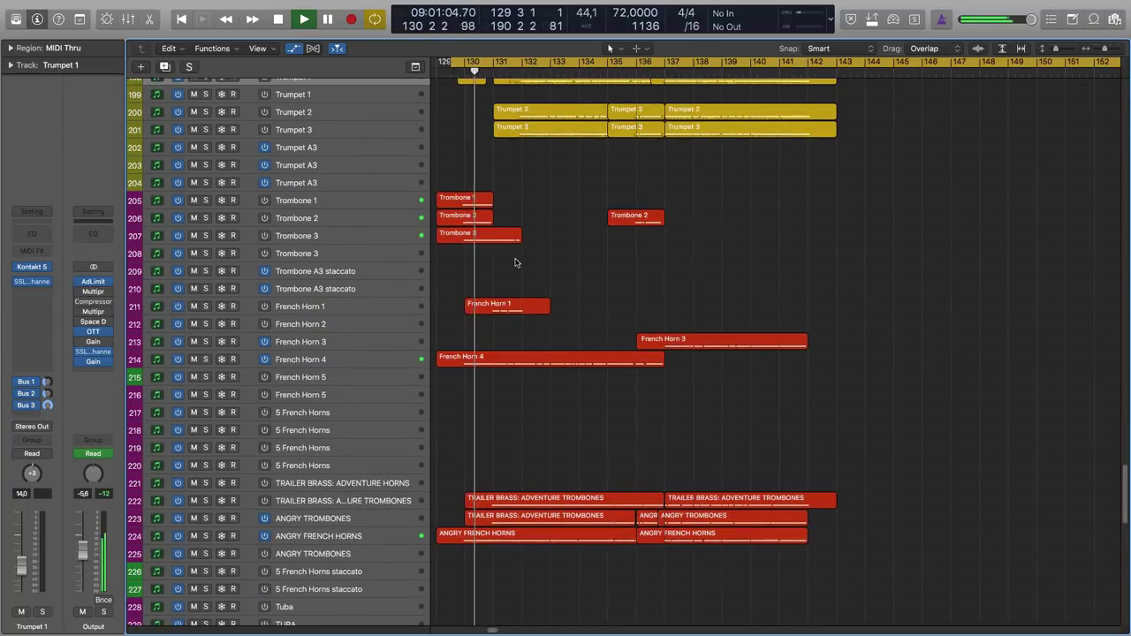
pyautogui.scroll(-2, 518, 262)
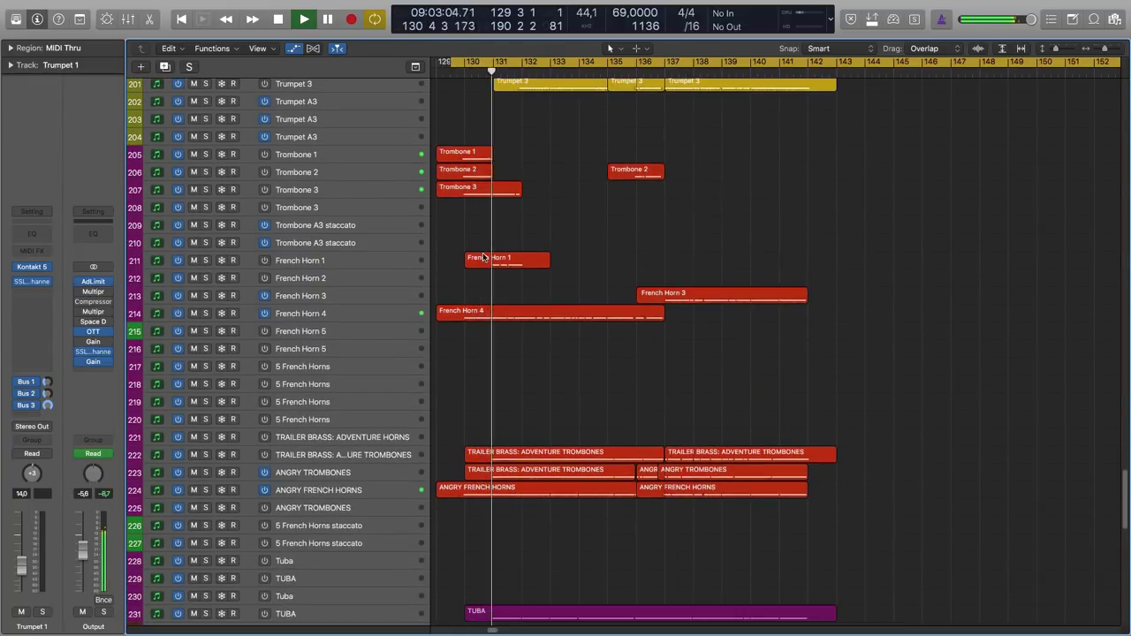
pyautogui.scroll(-3, 482, 256)
pyautogui.scroll(-5, 482, 256)
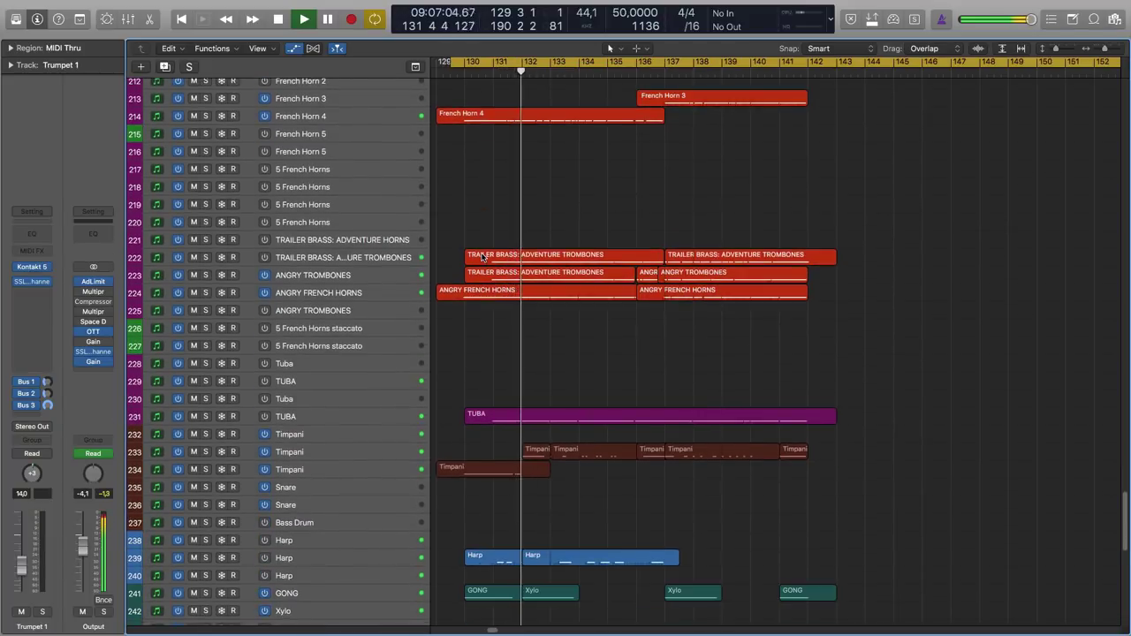
pyautogui.scroll(8, 481, 256)
pyautogui.scroll(5, 482, 256)
# Step: Inspect the Trumpet 1 region's notes in the editor
pyautogui.doubleClick(521, 257)
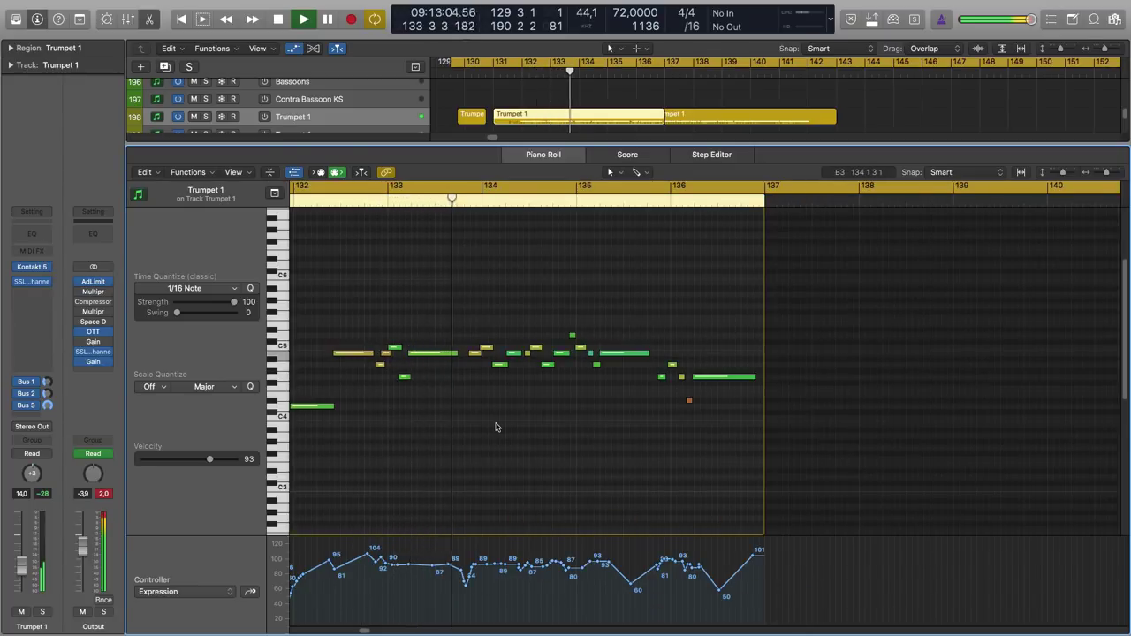
pyautogui.press('e')
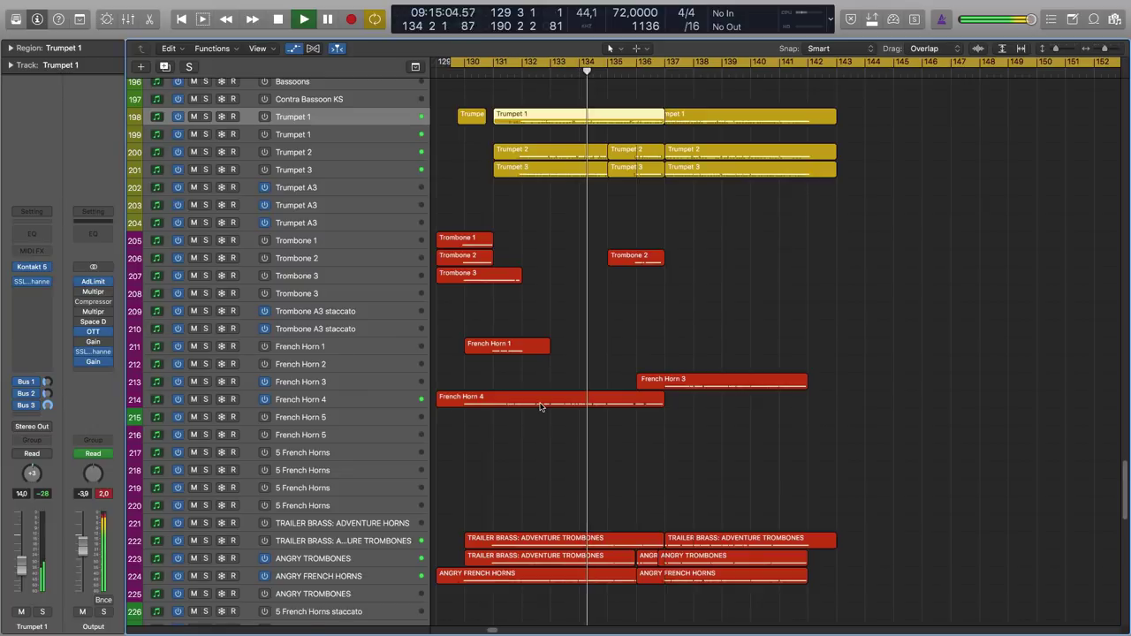
pyautogui.scroll(-5, 530, 409)
# Step: Inspect the ANGRY FRENCH HORNS region's notes with the Modulation controller lane showing
pyautogui.click(589, 409)
pyautogui.press('e')
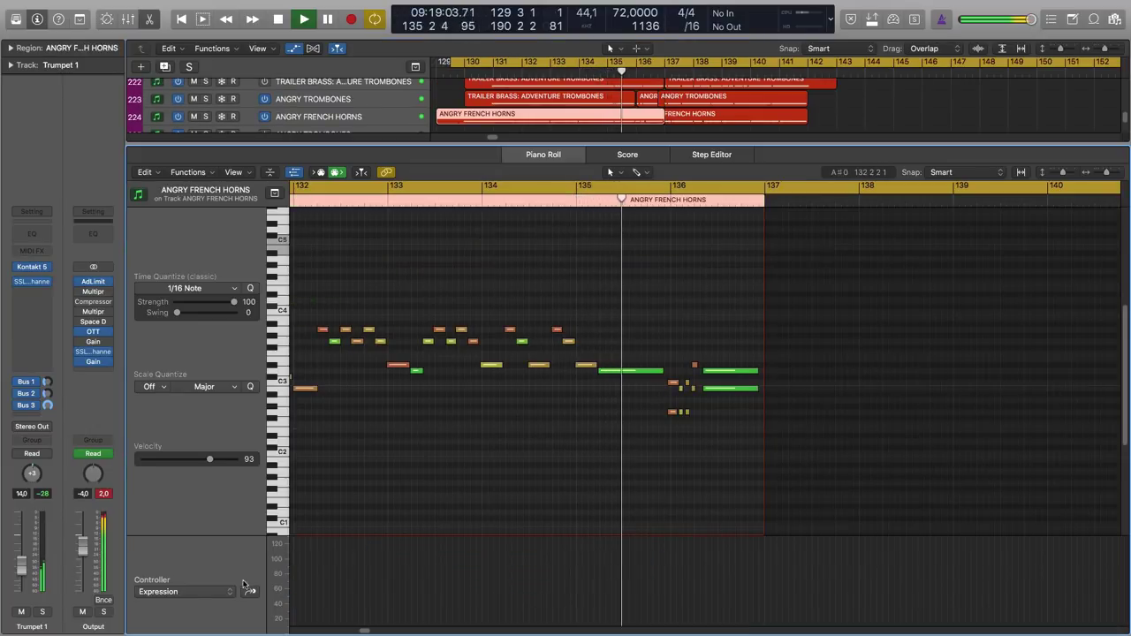
pyautogui.click(184, 592)
pyautogui.click(174, 432)
pyautogui.press('e')
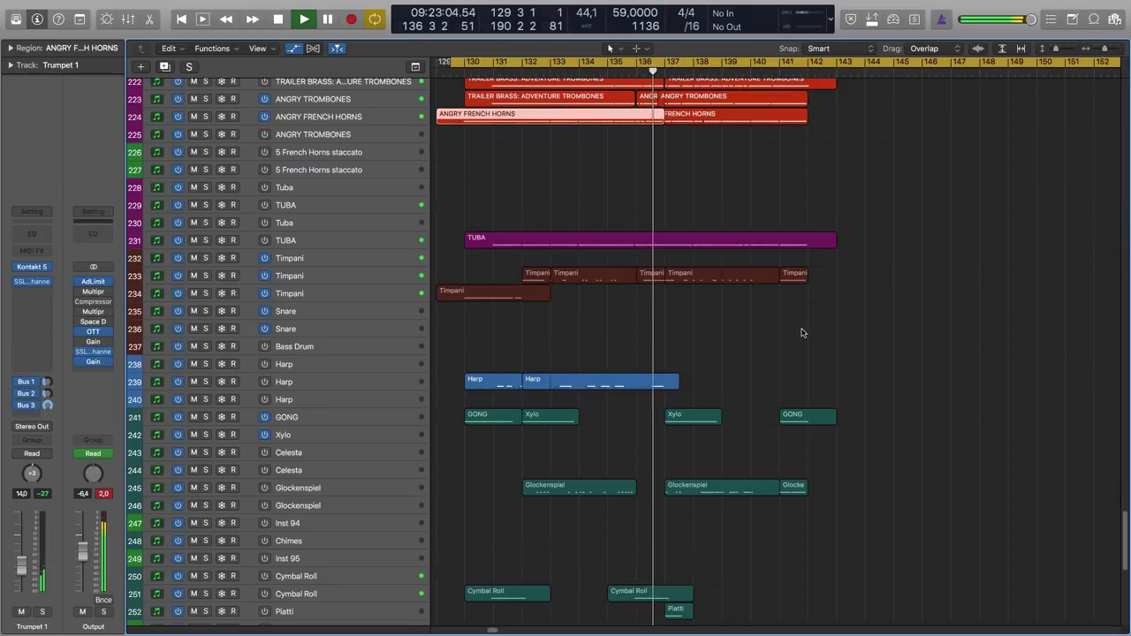
pyautogui.scroll(20, 803, 329)
pyautogui.scroll(6, 802, 335)
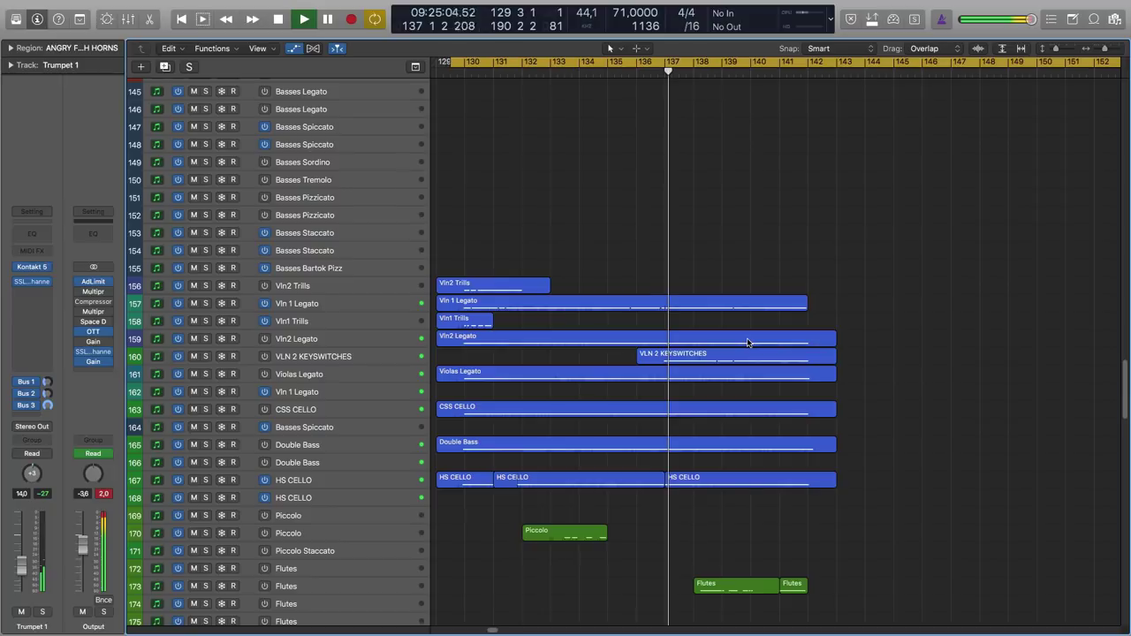
# Step: Inspect the Vln 1 Legato and VLN 2 KEYSWITCHES regions' notes in turn
pyautogui.click(746, 302)
pyautogui.press('e')
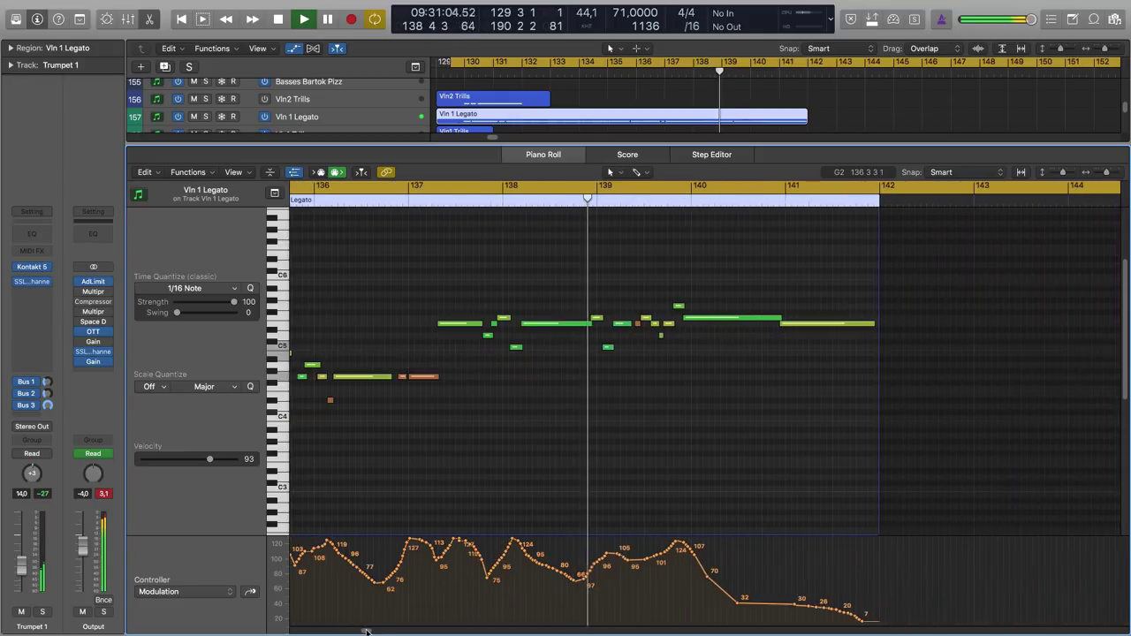
pyautogui.press('e')
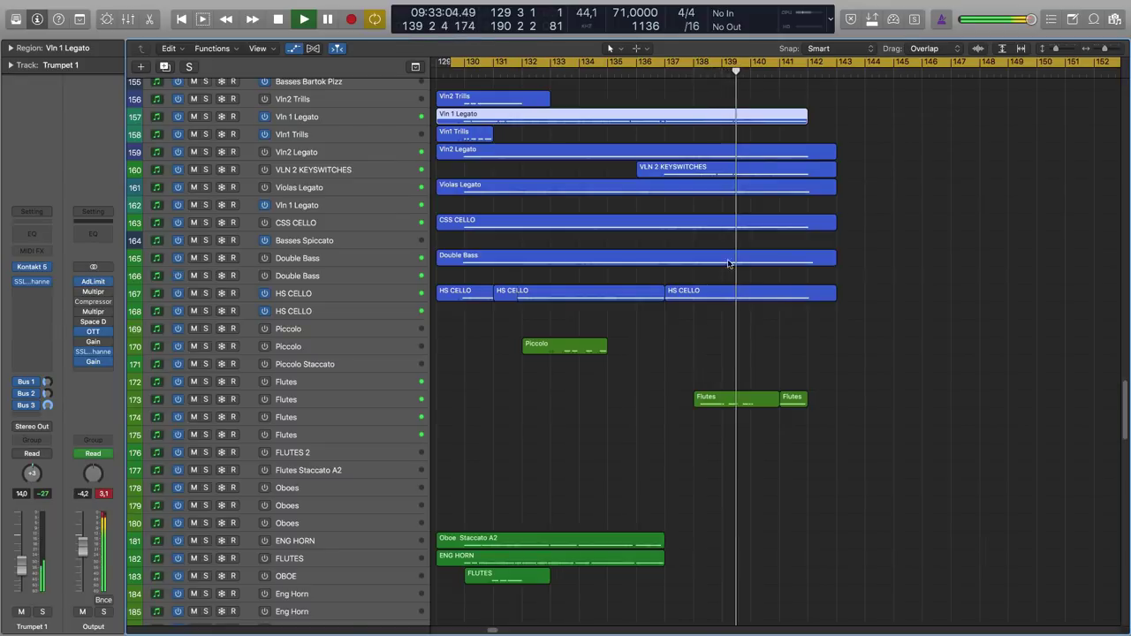
pyautogui.click(754, 166)
pyautogui.press('e')
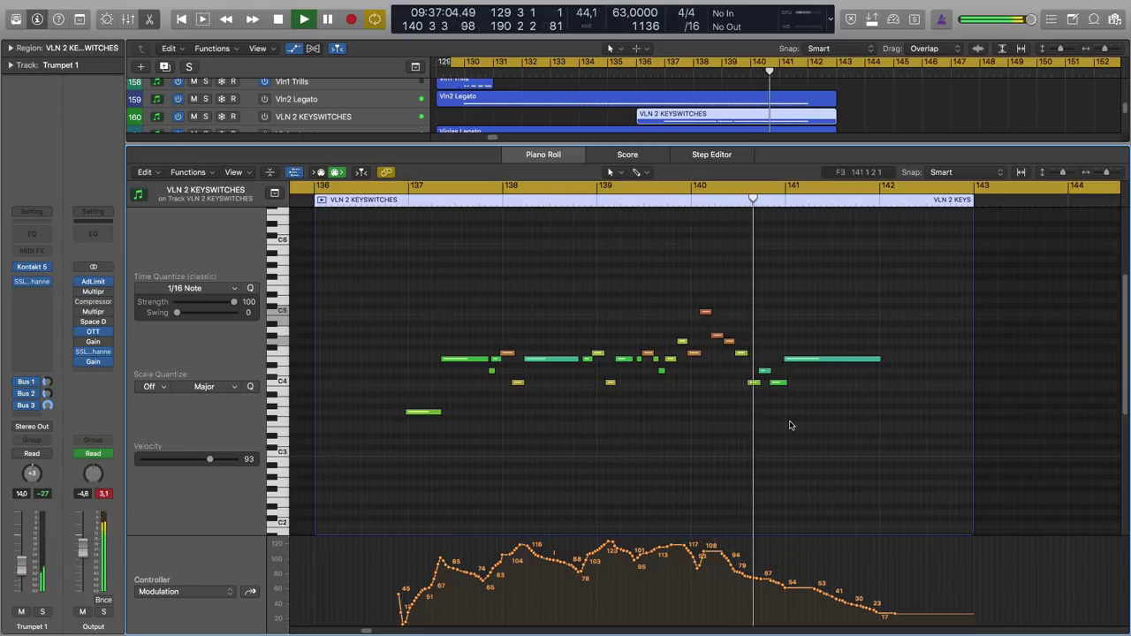
pyautogui.press('e')
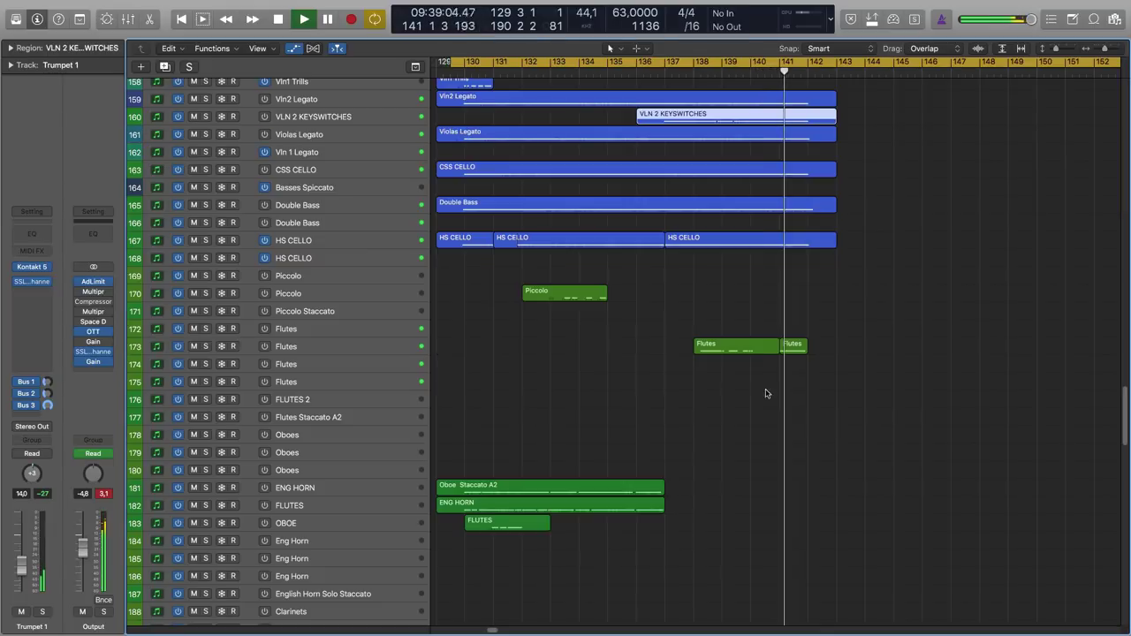
pyautogui.scroll(3, 601, 349)
pyautogui.scroll(1, 598, 354)
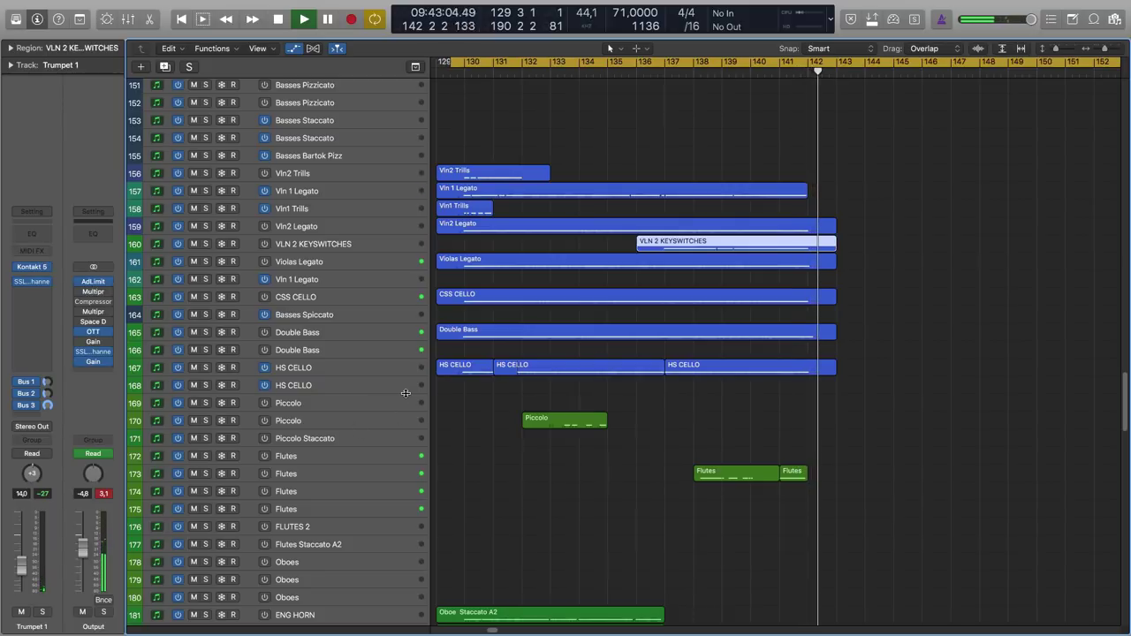
pyautogui.scroll(-3, 442, 382)
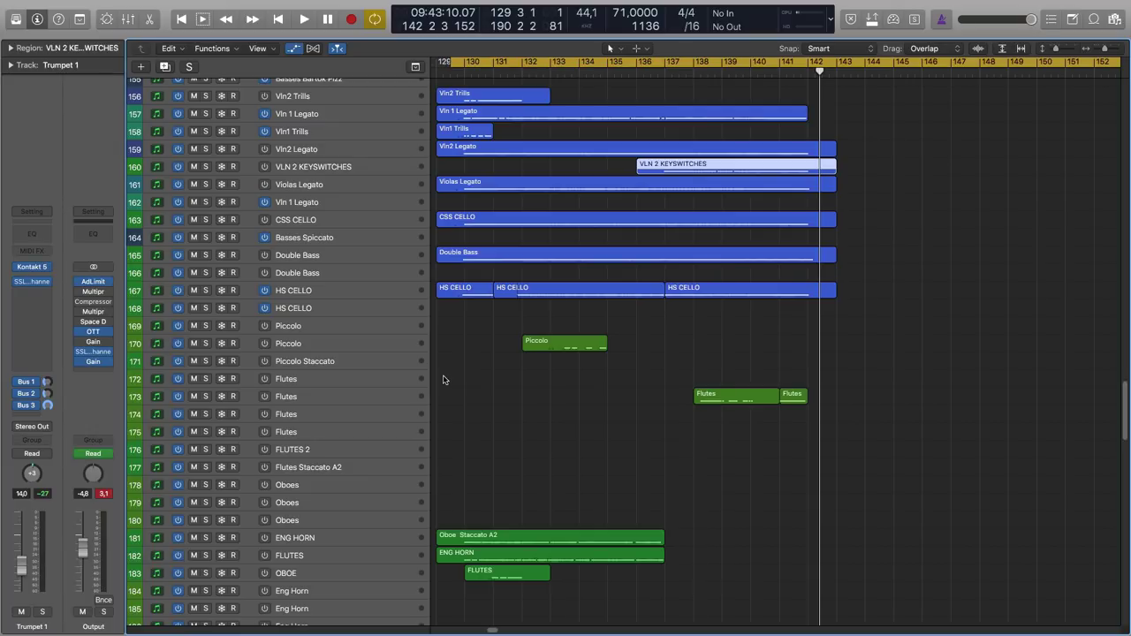
pyautogui.scroll(5, 444, 380)
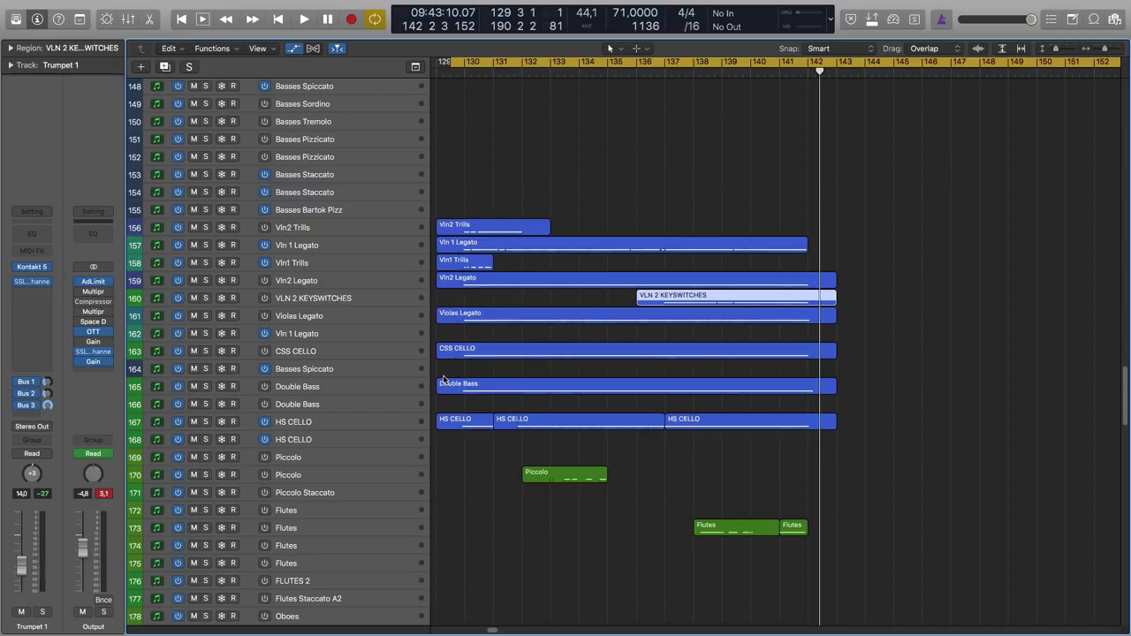
pyautogui.scroll(-3, 449, 353)
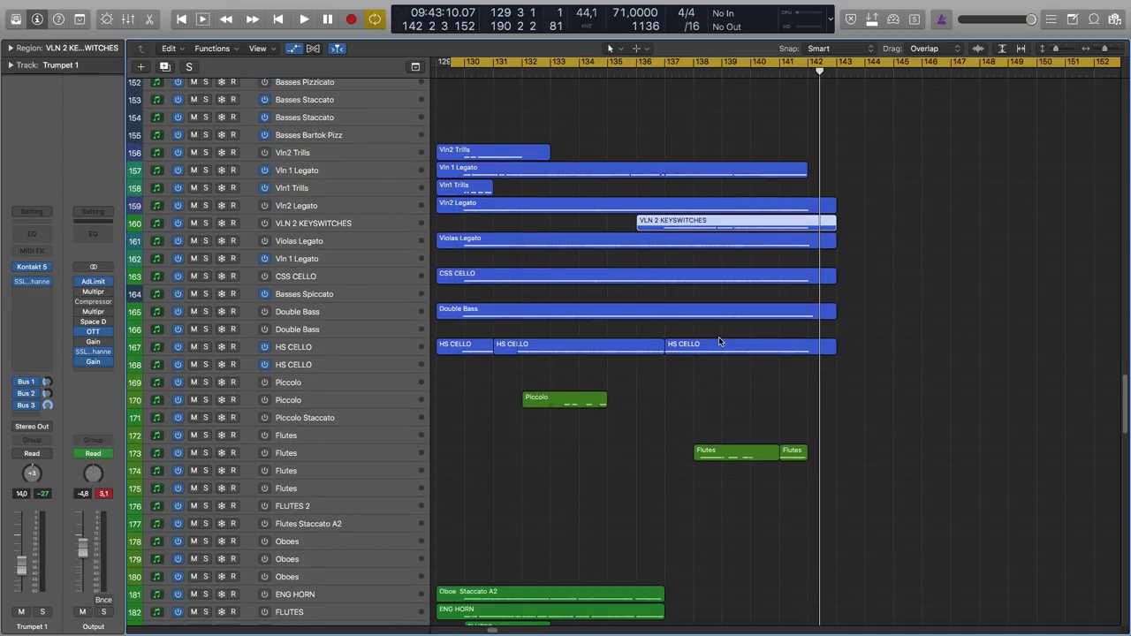
pyautogui.scroll(-4, 719, 342)
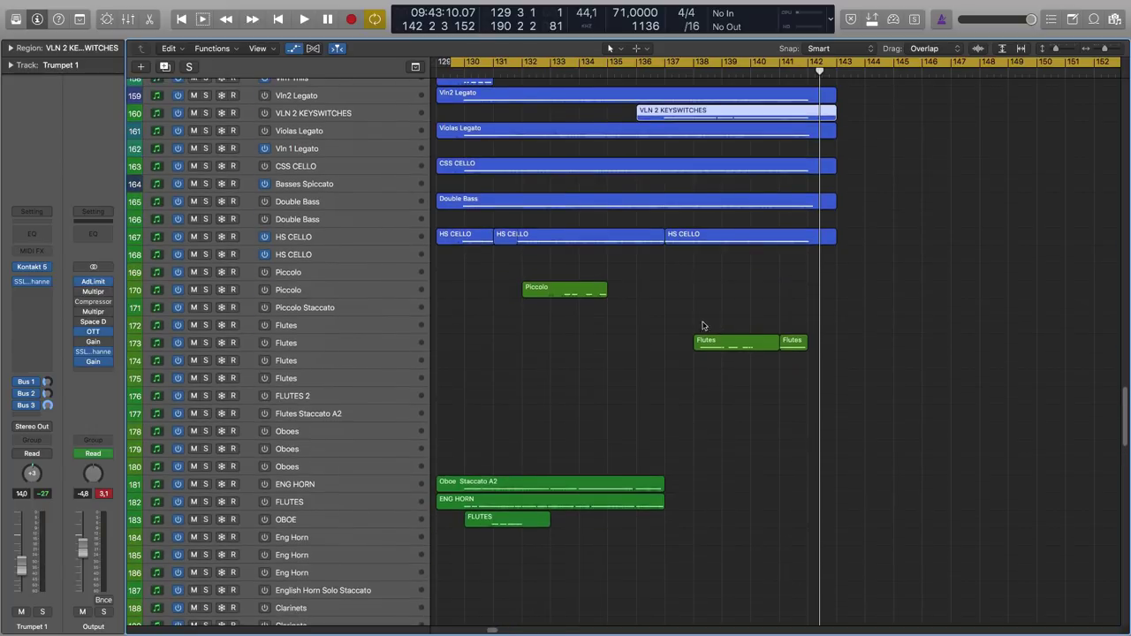
pyautogui.scroll(-4, 687, 319)
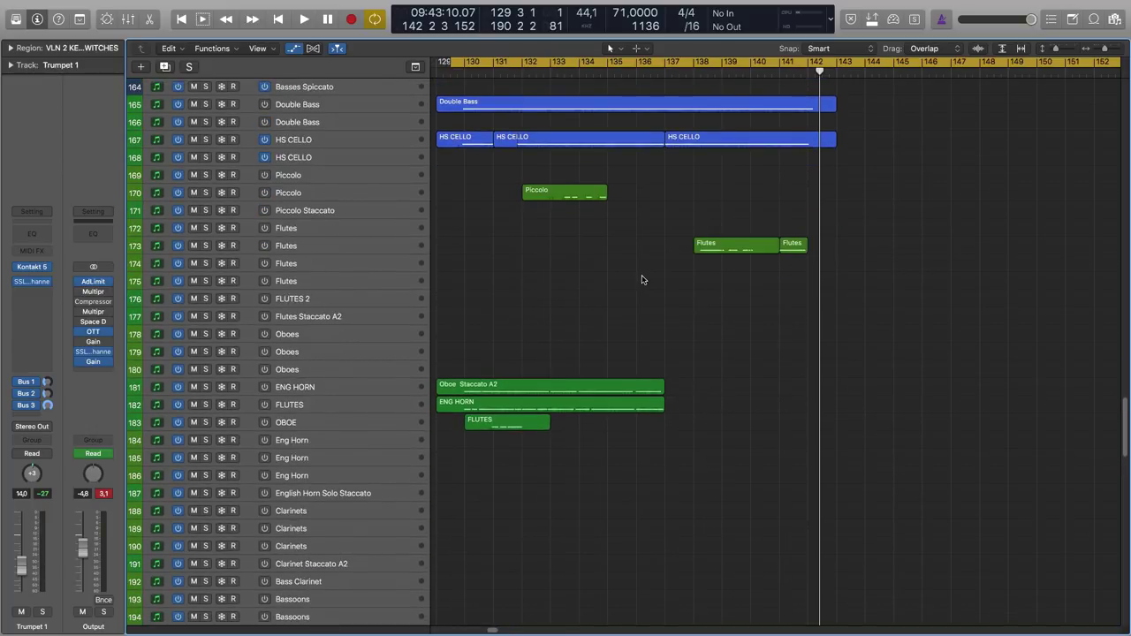